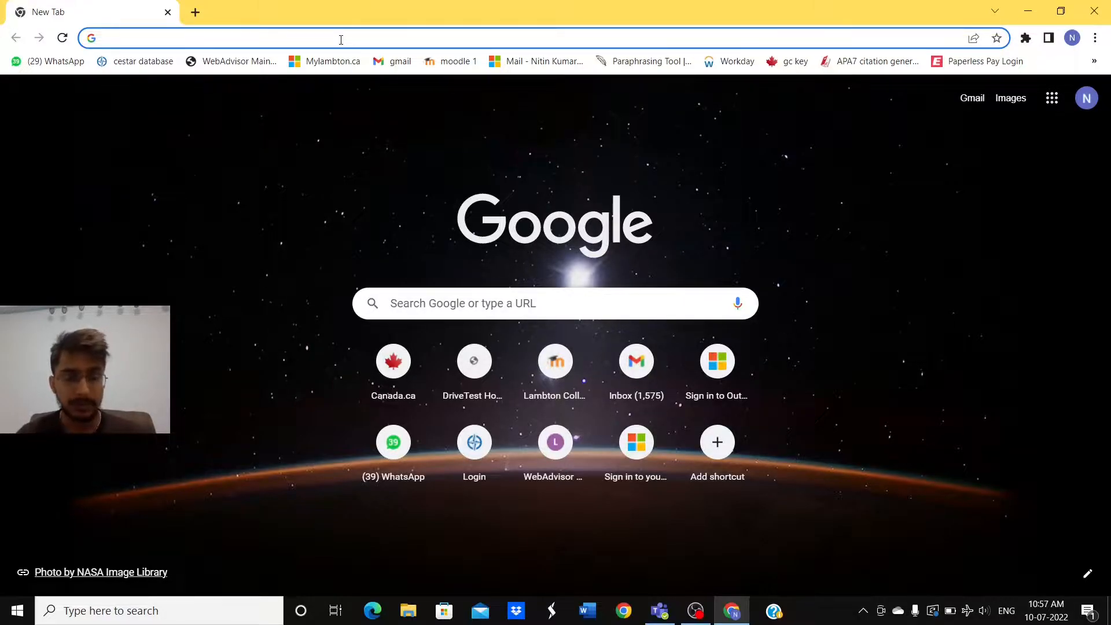
Step: Search Google for 'gckey login' from Chrome's address bar
{"action": "left_click", "coordinate": [341, 39]}
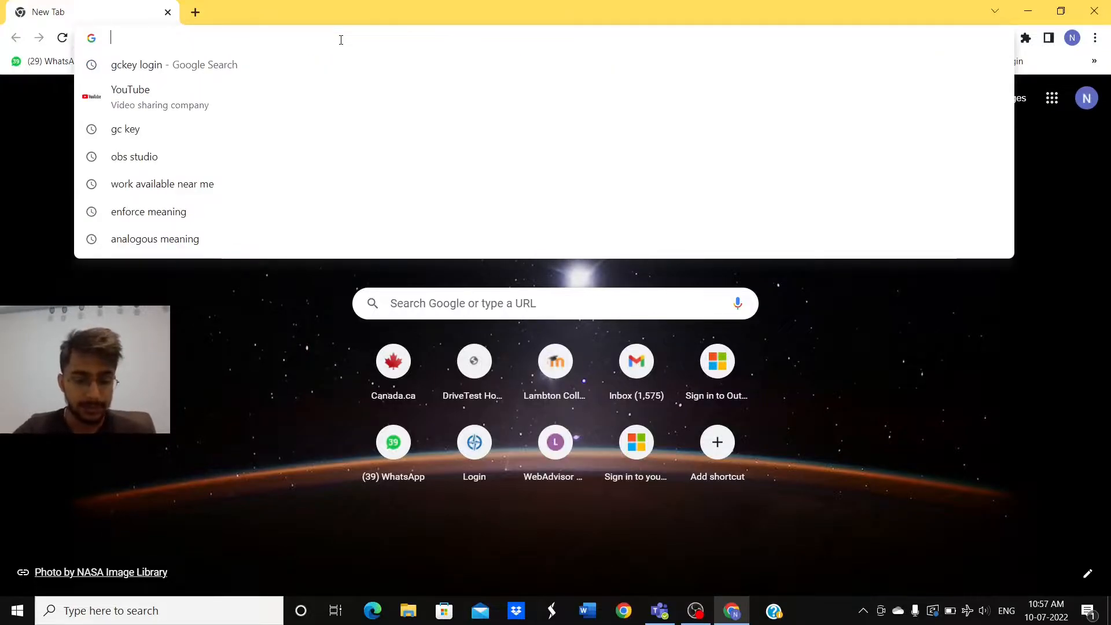
{"action": "type", "text": "gc"}
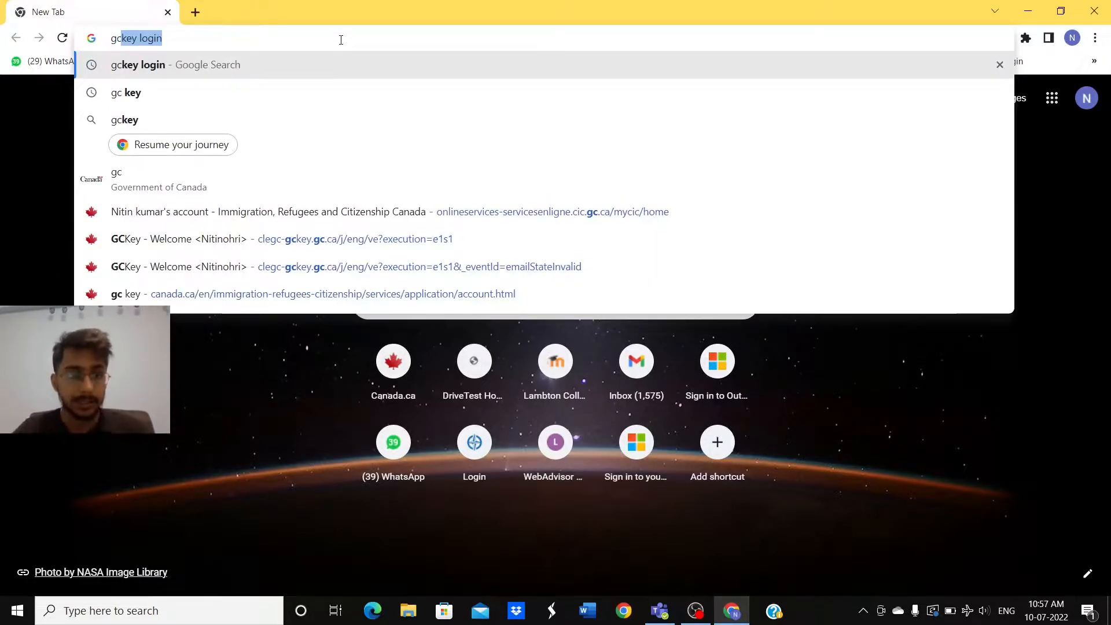
{"action": "type", "text": "key"}
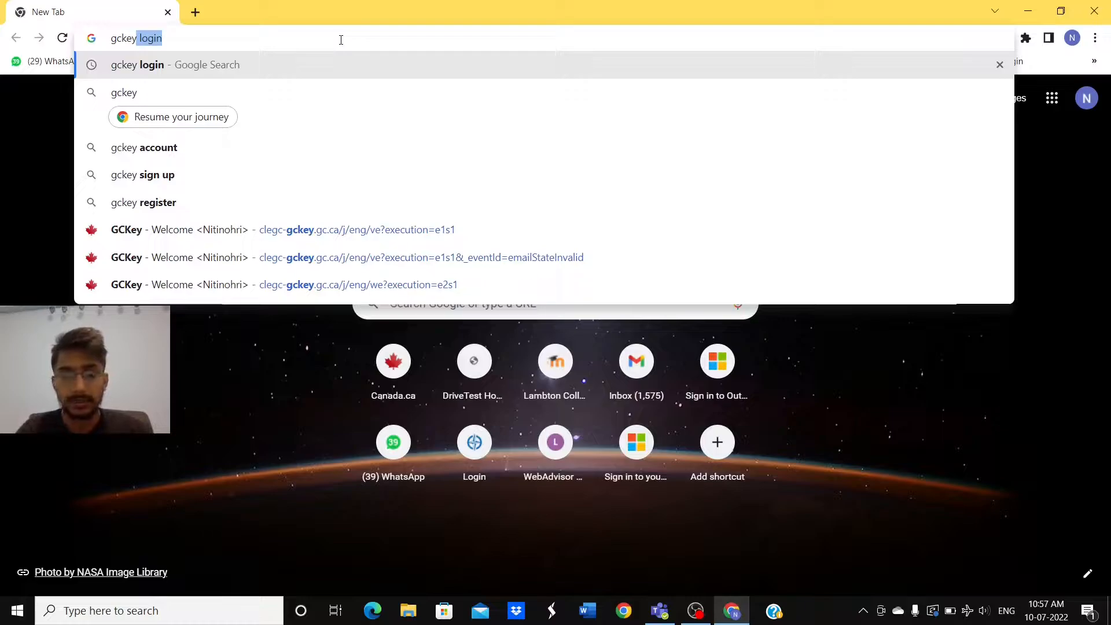
{"action": "key", "text": "Return"}
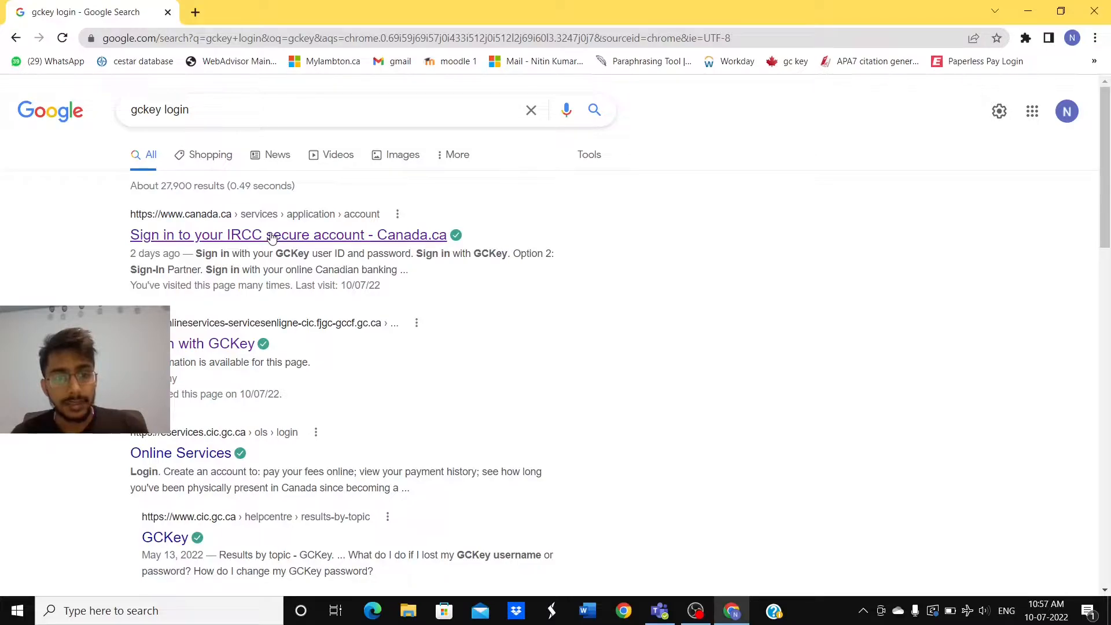
Step: Open the Canada.ca IRCC secure account sign-in page and choose 'Sign in with GCKey'
{"action": "left_click", "coordinate": [272, 236]}
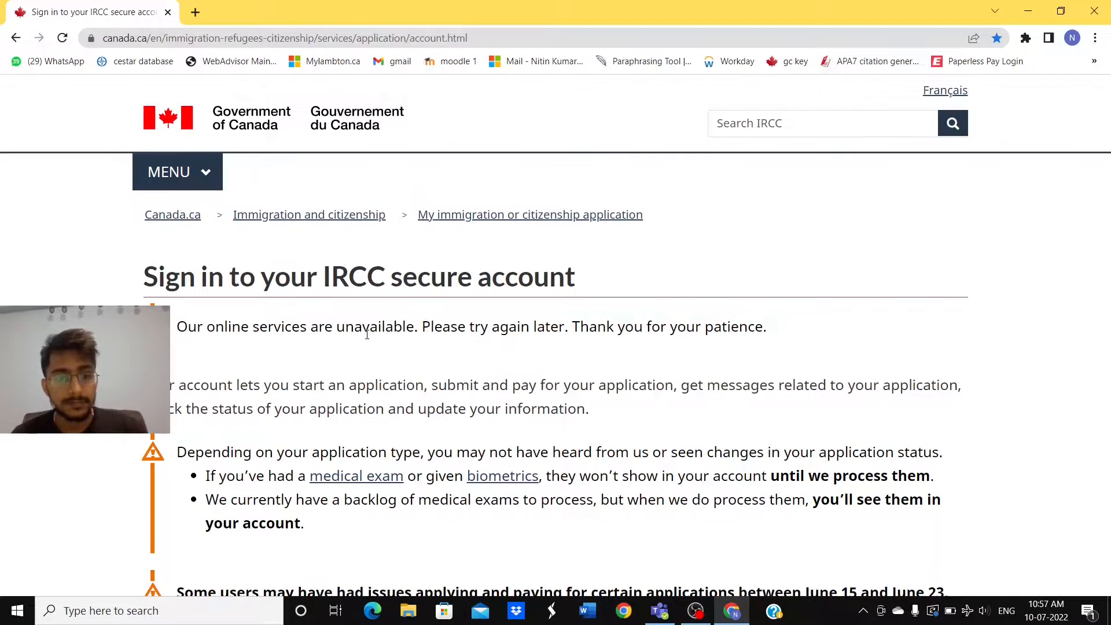
{"action": "scroll", "coordinate": [367, 334], "scroll_direction": "down", "scroll_amount": 4}
{"action": "scroll", "coordinate": [367, 334], "scroll_direction": "down", "scroll_amount": 6}
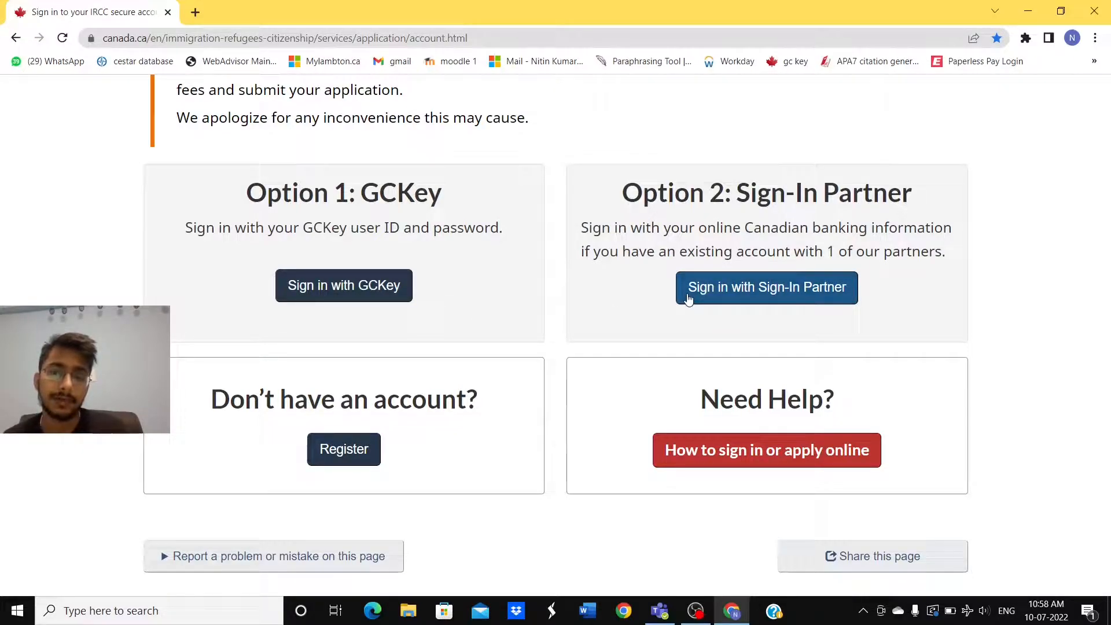
{"action": "scroll", "coordinate": [700, 335], "scroll_direction": "down", "scroll_amount": 1}
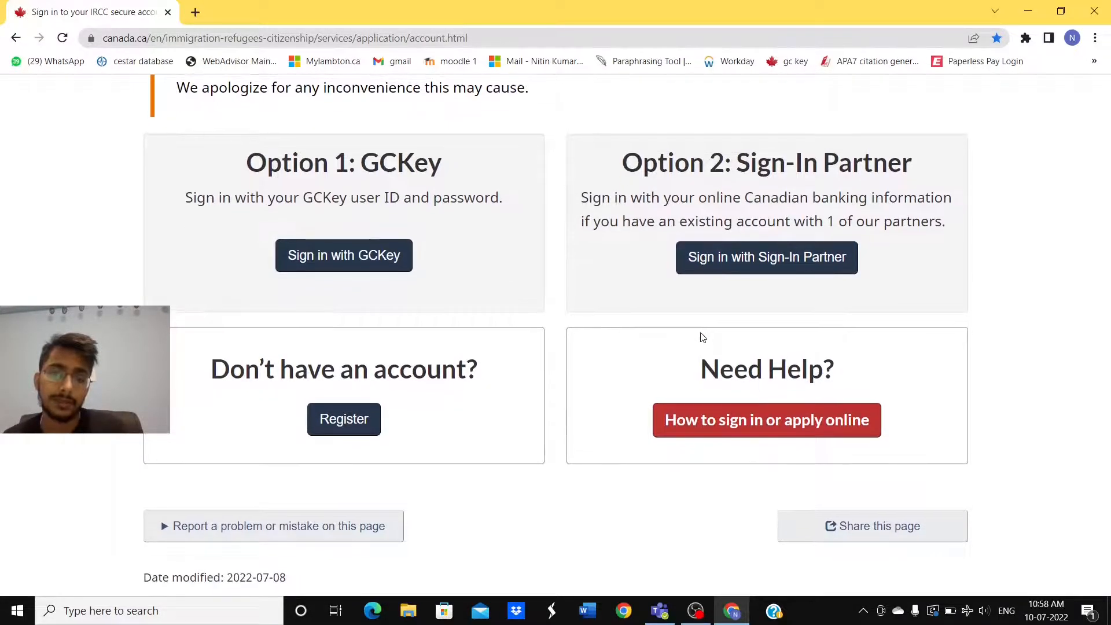
{"action": "scroll", "coordinate": [702, 337], "scroll_direction": "up", "scroll_amount": 1}
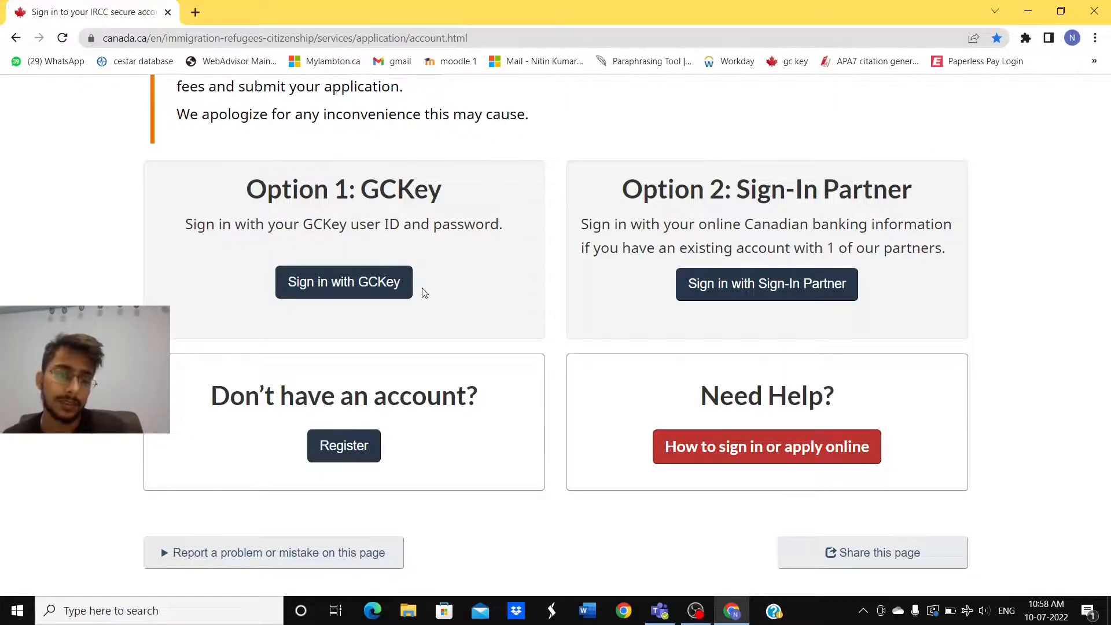
{"action": "left_click", "coordinate": [366, 288]}
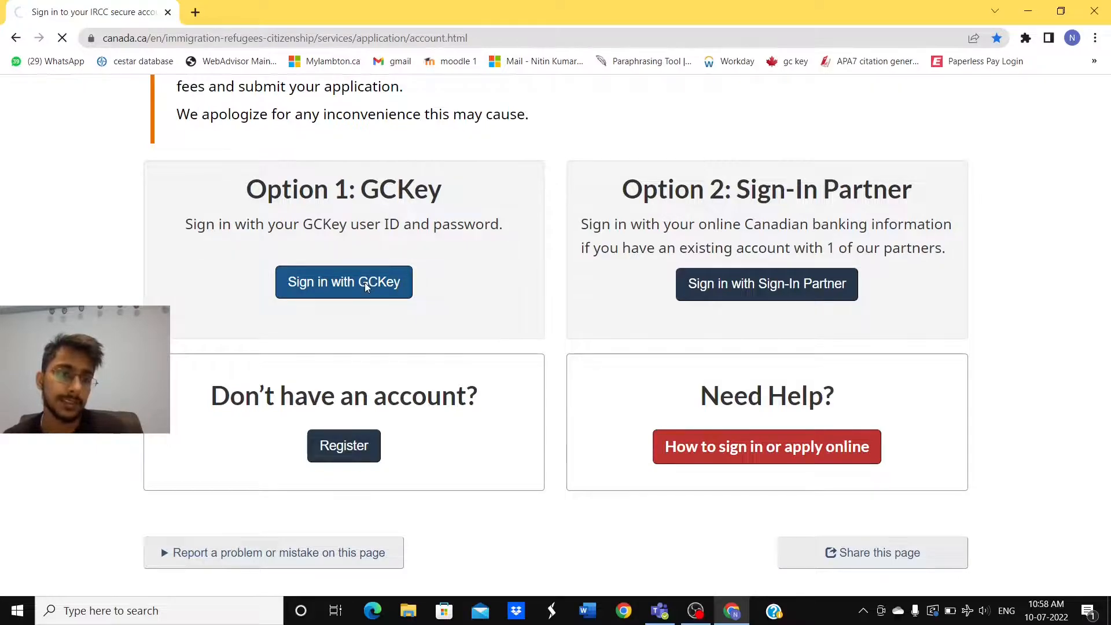
Step: Sign in to GCKey with the saved credentials and continue to the IRCC service
{"action": "scroll", "coordinate": [367, 287], "scroll_direction": "down", "scroll_amount": 1}
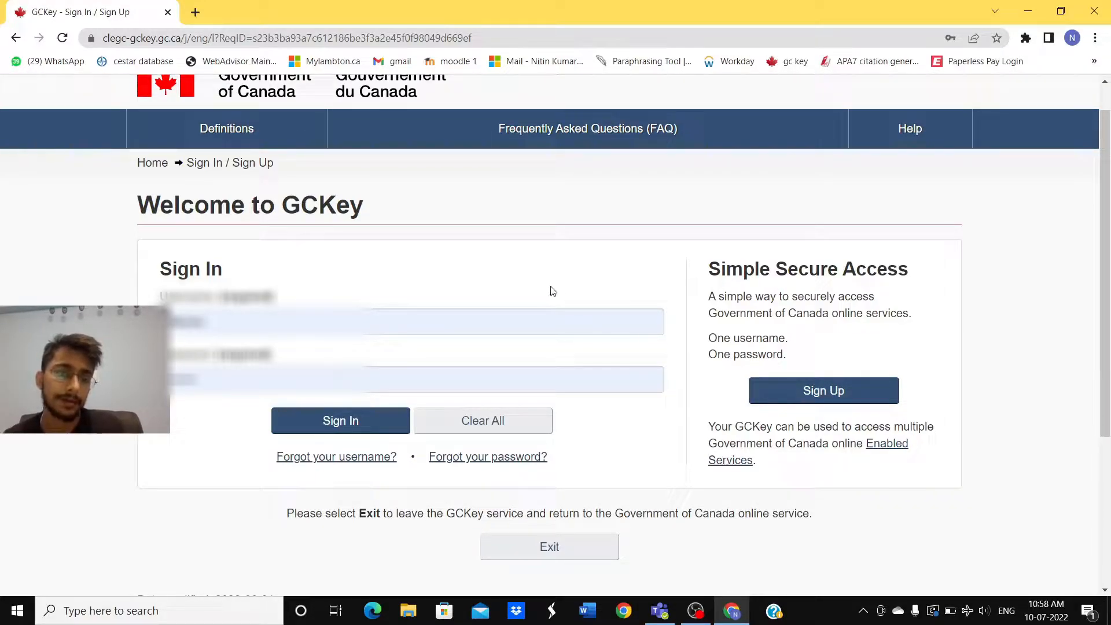
{"action": "left_click", "coordinate": [343, 426]}
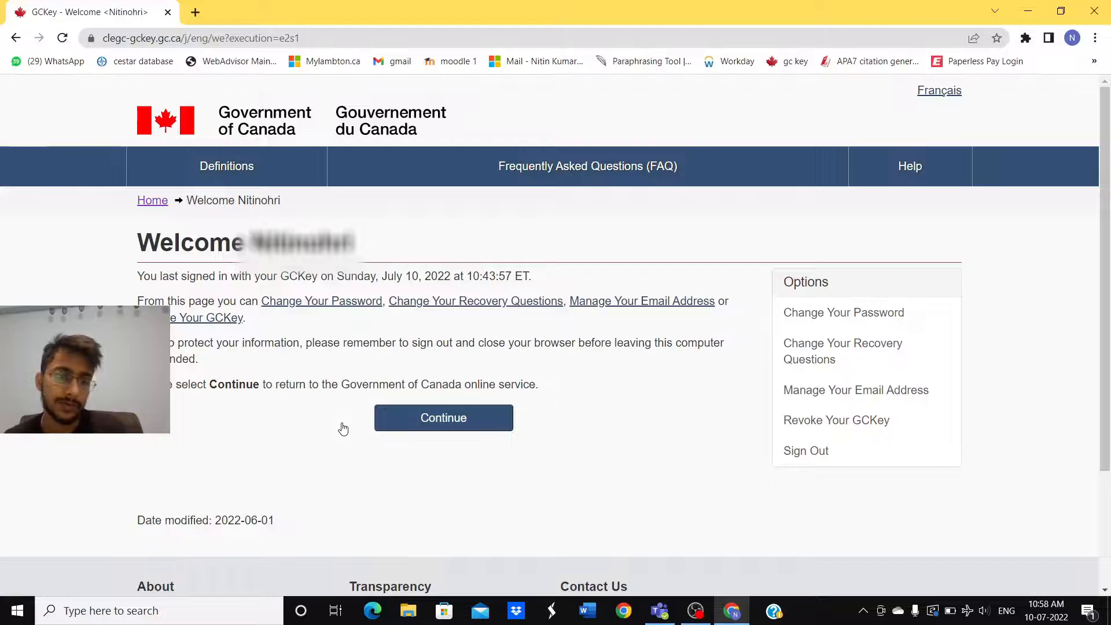
{"action": "left_click", "coordinate": [451, 428]}
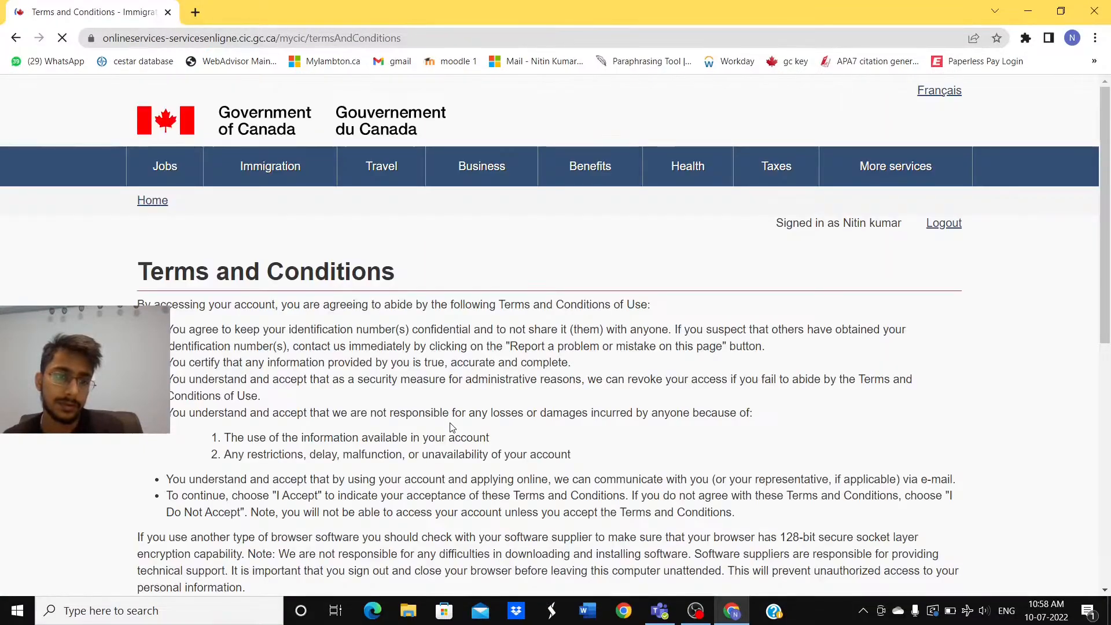
Step: Accept the IRCC terms and conditions of use
{"action": "scroll", "coordinate": [427, 387], "scroll_direction": "down", "scroll_amount": 1}
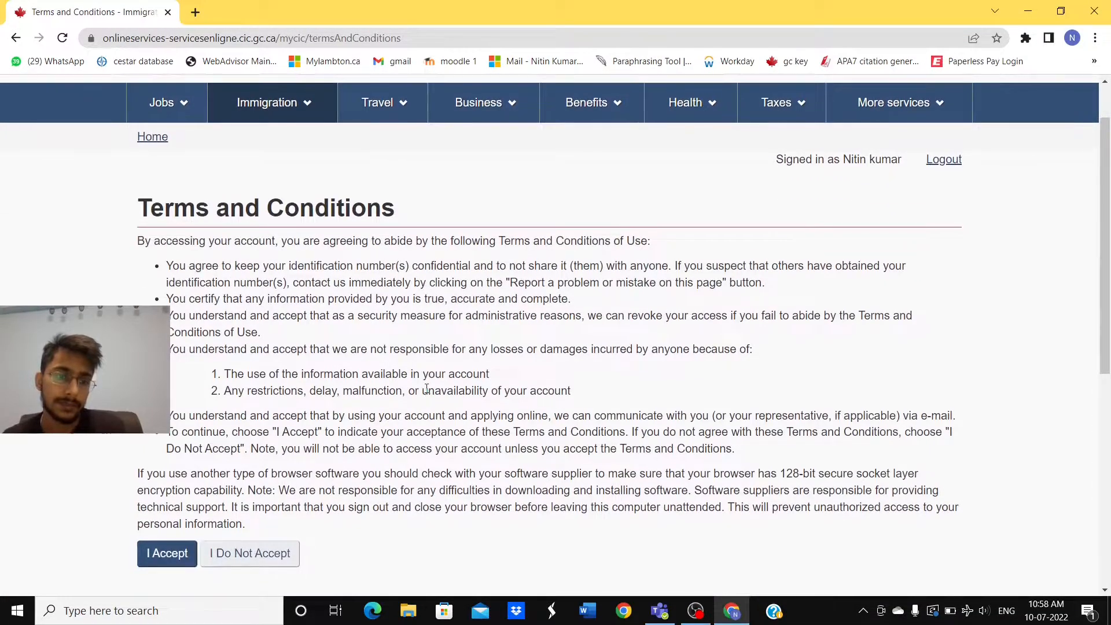
{"action": "scroll", "coordinate": [427, 388], "scroll_direction": "down", "scroll_amount": 1}
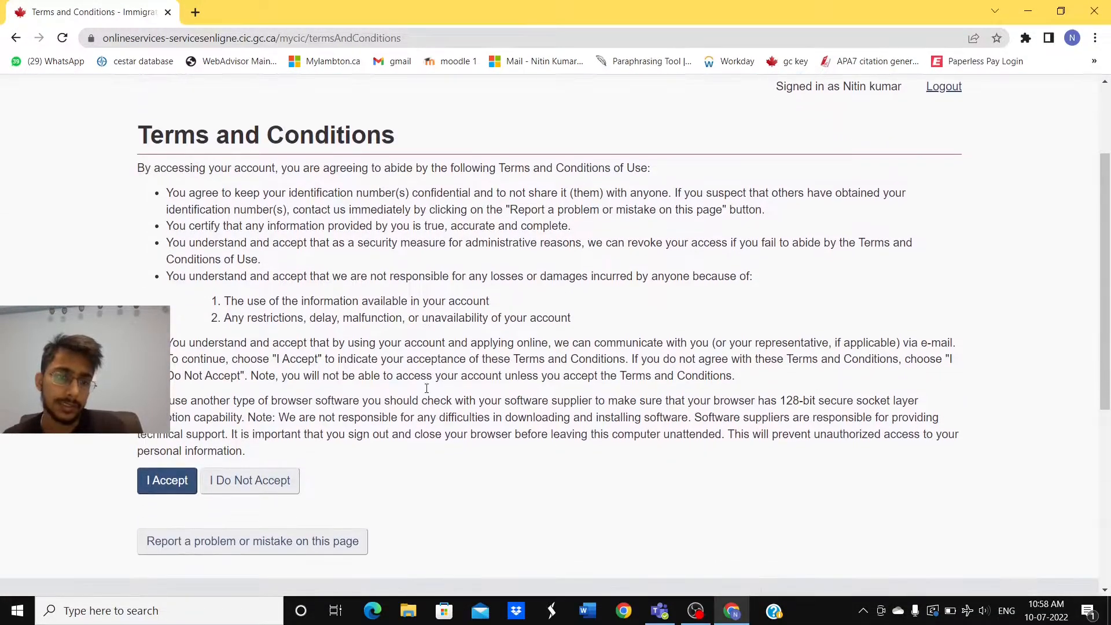
{"action": "left_click", "coordinate": [170, 492]}
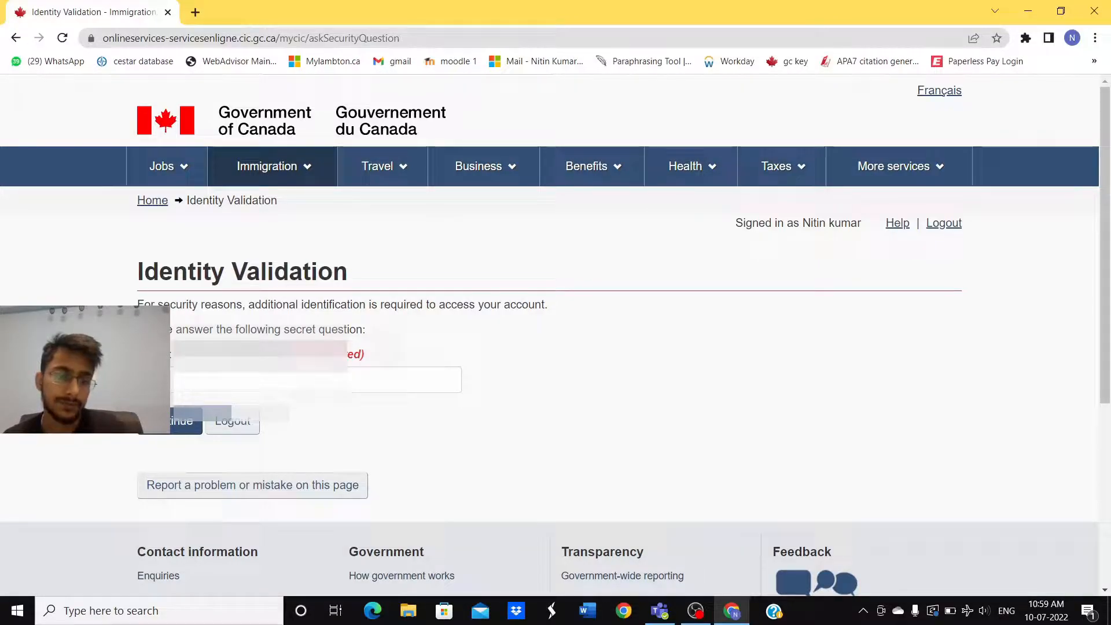
Step: Answer the identity validation secret question with the saved answer
{"action": "left_click", "coordinate": [260, 380]}
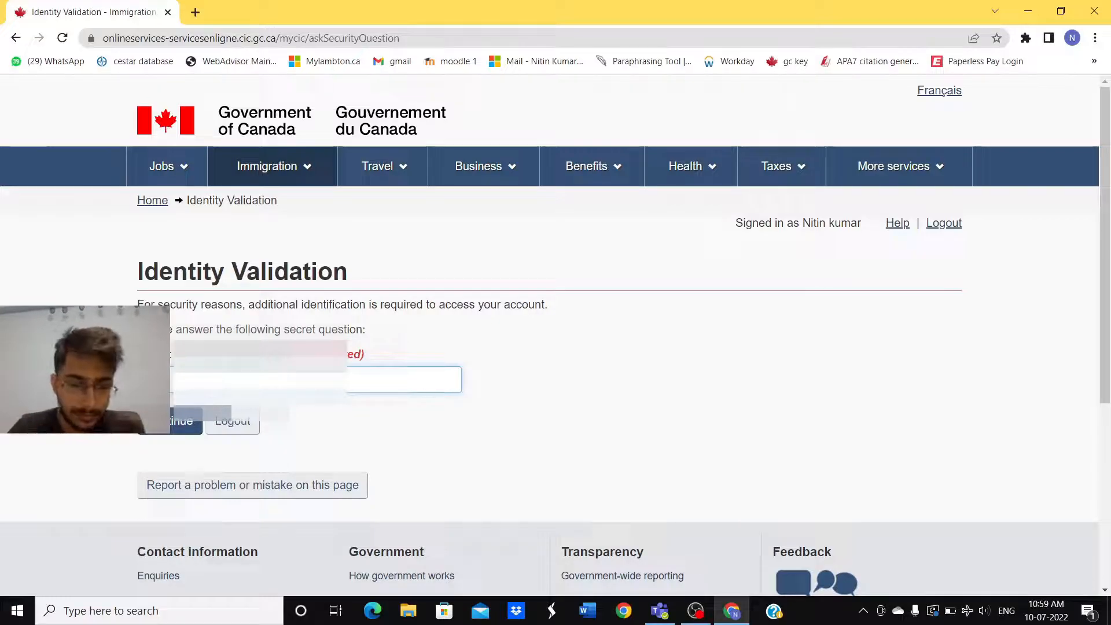
{"action": "left_click", "coordinate": [284, 425]}
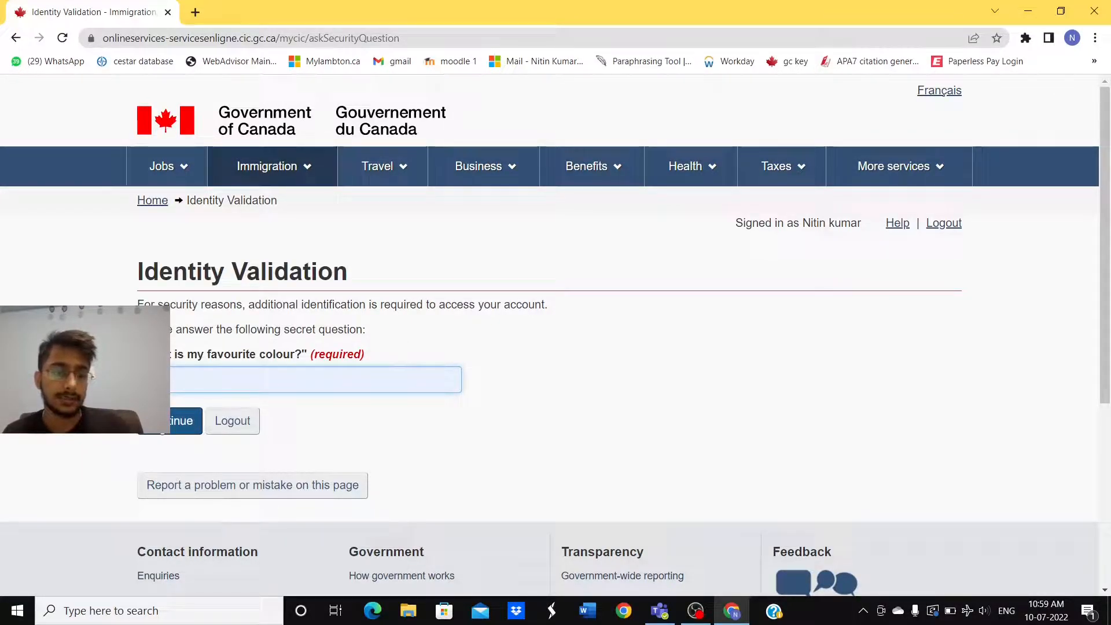
{"action": "key", "text": "Return"}
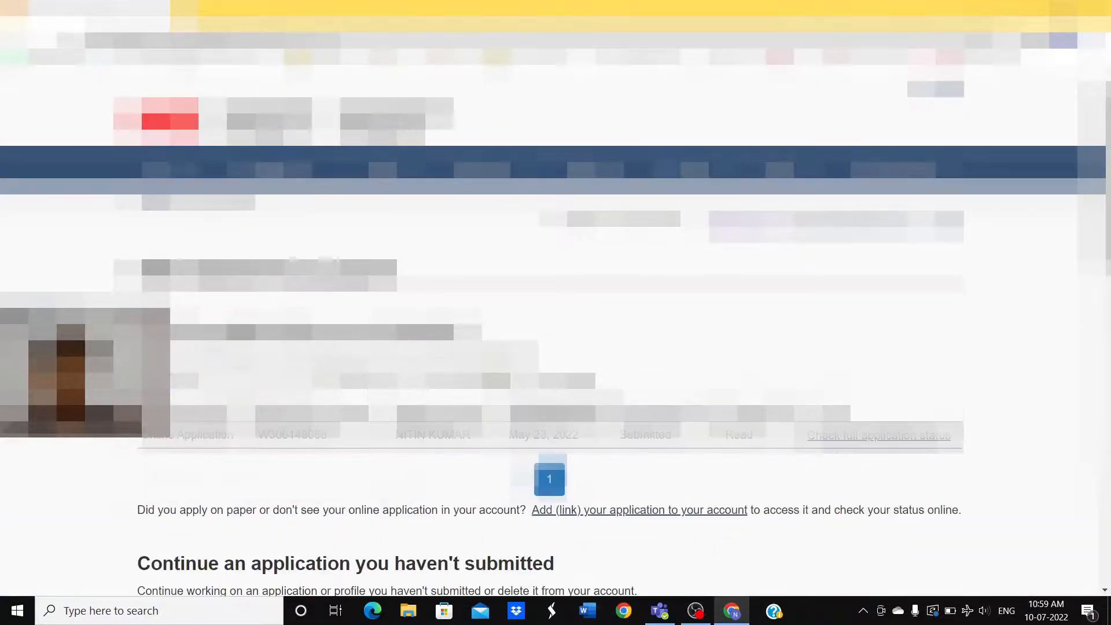
Step: Start a new 'Apply to come to Canada' application
{"action": "scroll", "coordinate": [555, 330], "scroll_direction": "down", "scroll_amount": 1}
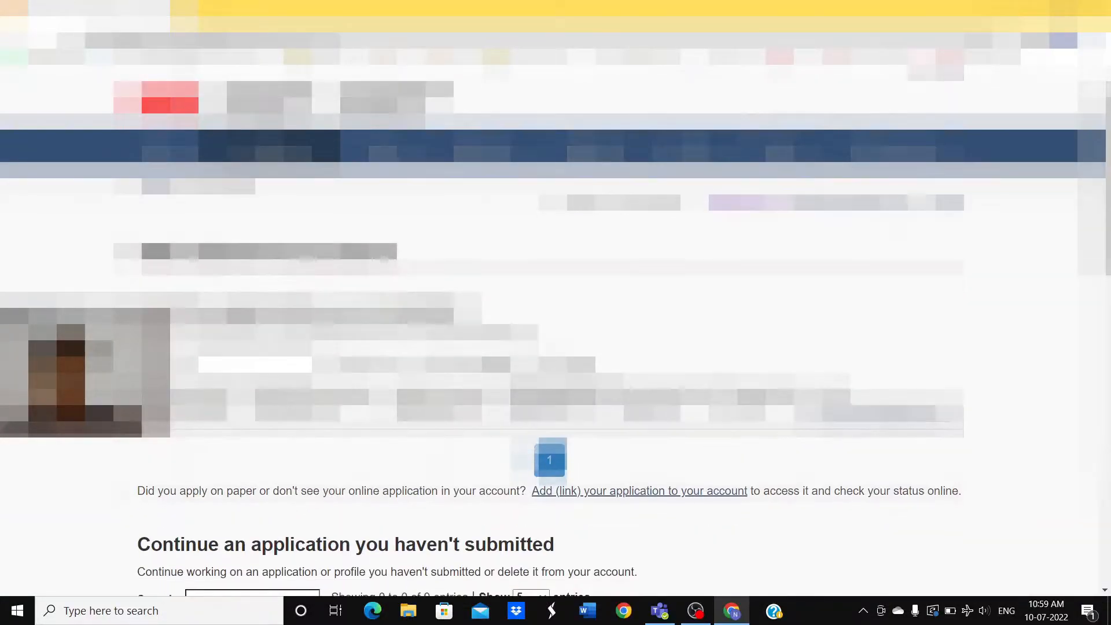
{"action": "scroll", "coordinate": [556, 330], "scroll_direction": "down", "scroll_amount": 1}
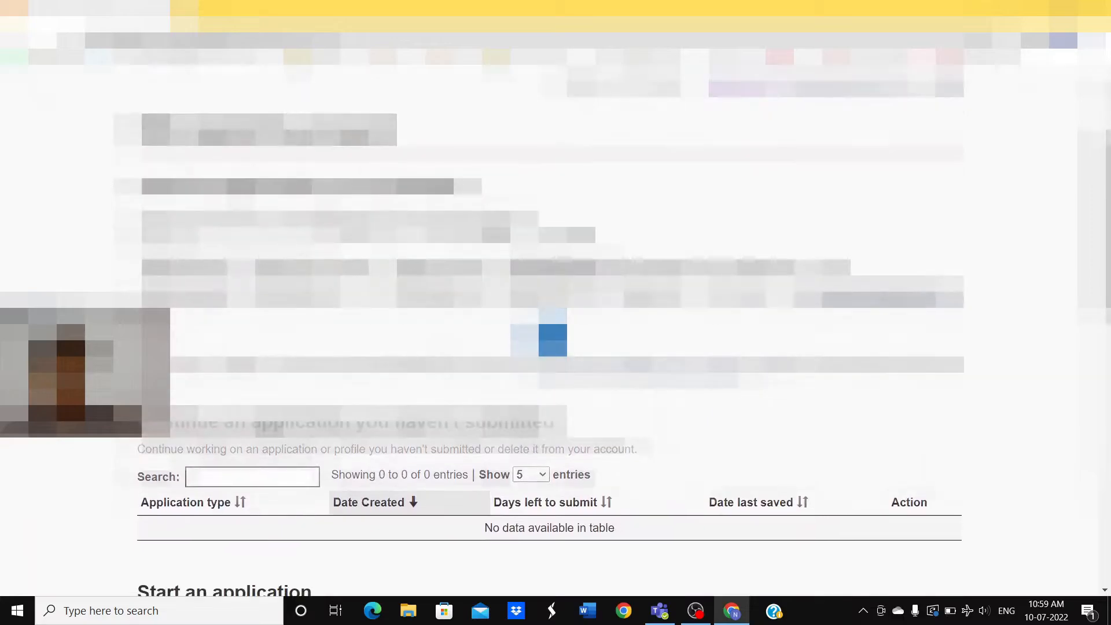
{"action": "scroll", "coordinate": [556, 330], "scroll_direction": "down", "scroll_amount": 1}
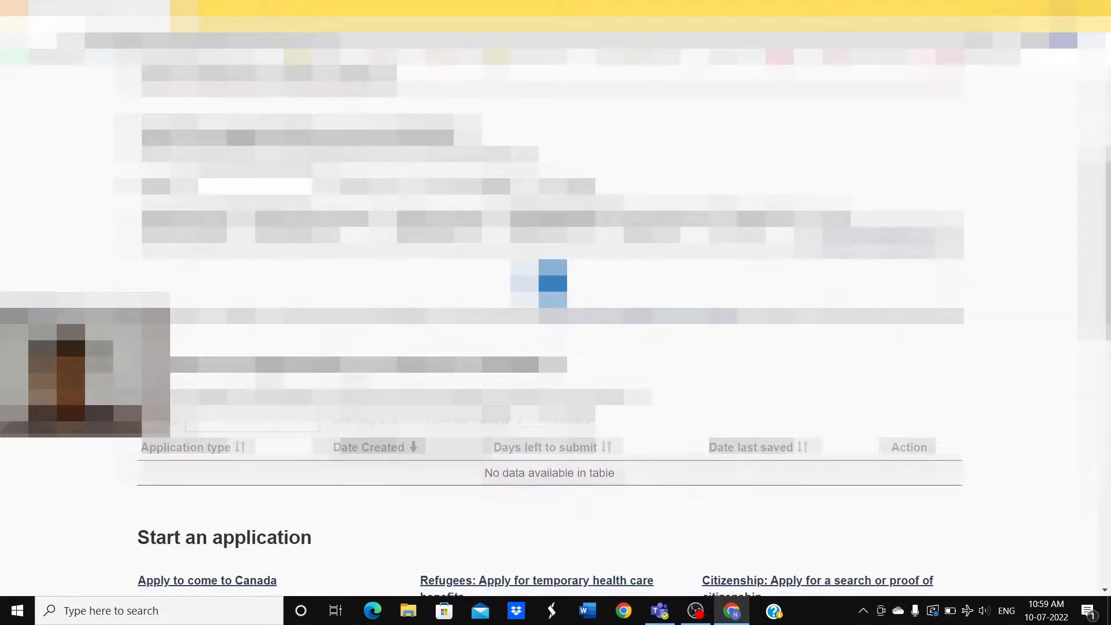
{"action": "scroll", "coordinate": [445, 361], "scroll_direction": "down", "scroll_amount": 2}
{"action": "scroll", "coordinate": [445, 361], "scroll_direction": "down", "scroll_amount": 2}
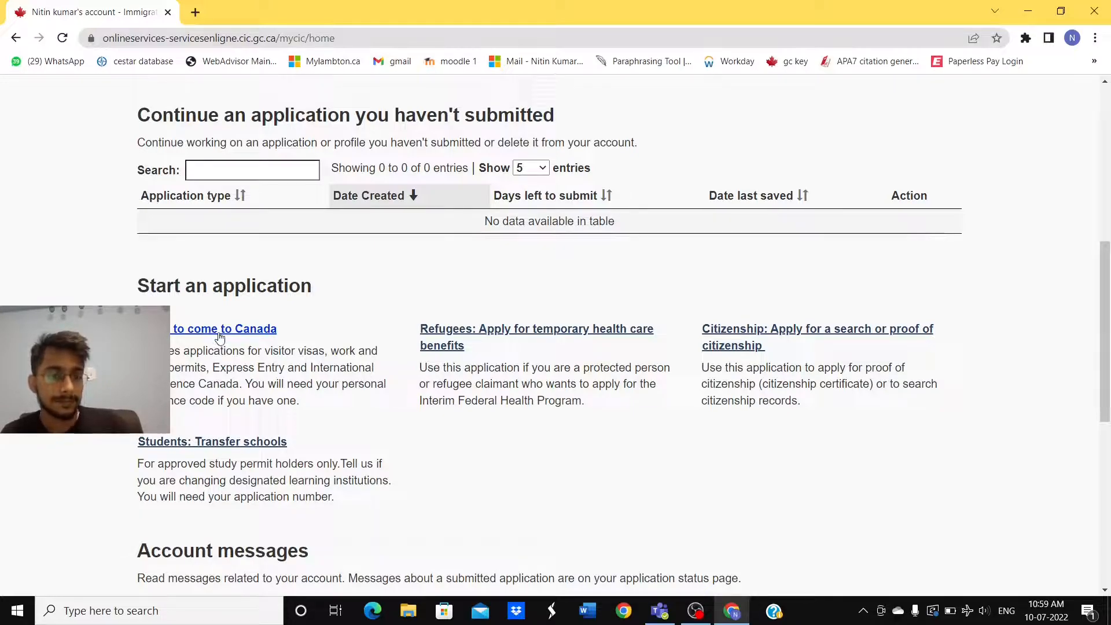
{"action": "left_click", "coordinate": [214, 332]}
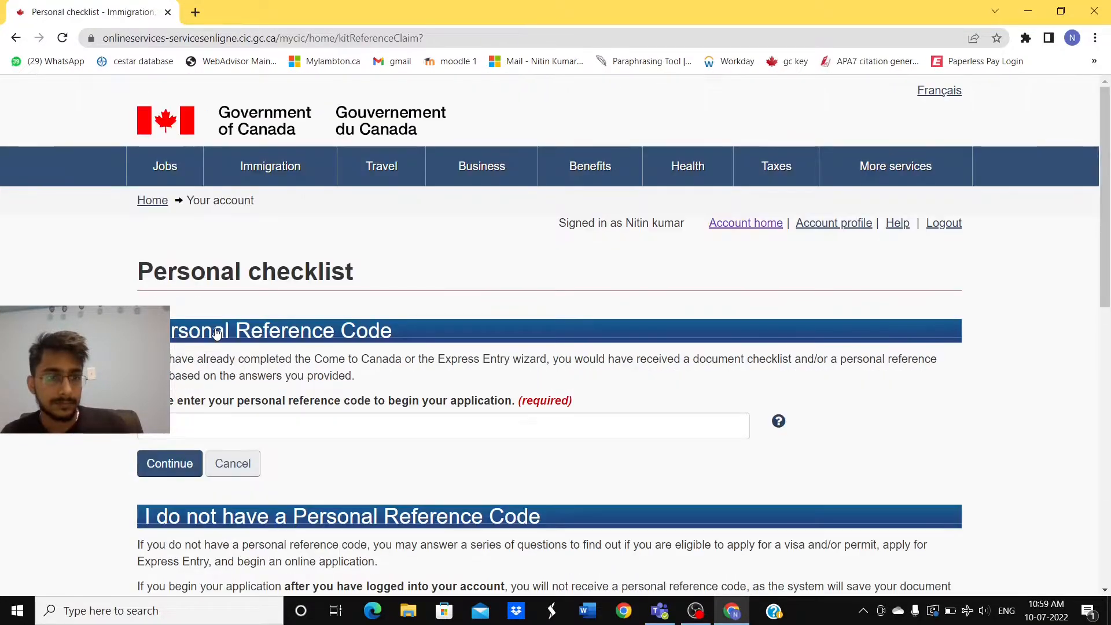
Step: Choose the 'Visitor visa, study and/or work permit' eligibility check
{"action": "scroll", "coordinate": [289, 352], "scroll_direction": "down", "scroll_amount": 2}
{"action": "scroll", "coordinate": [289, 352], "scroll_direction": "down", "scroll_amount": 2}
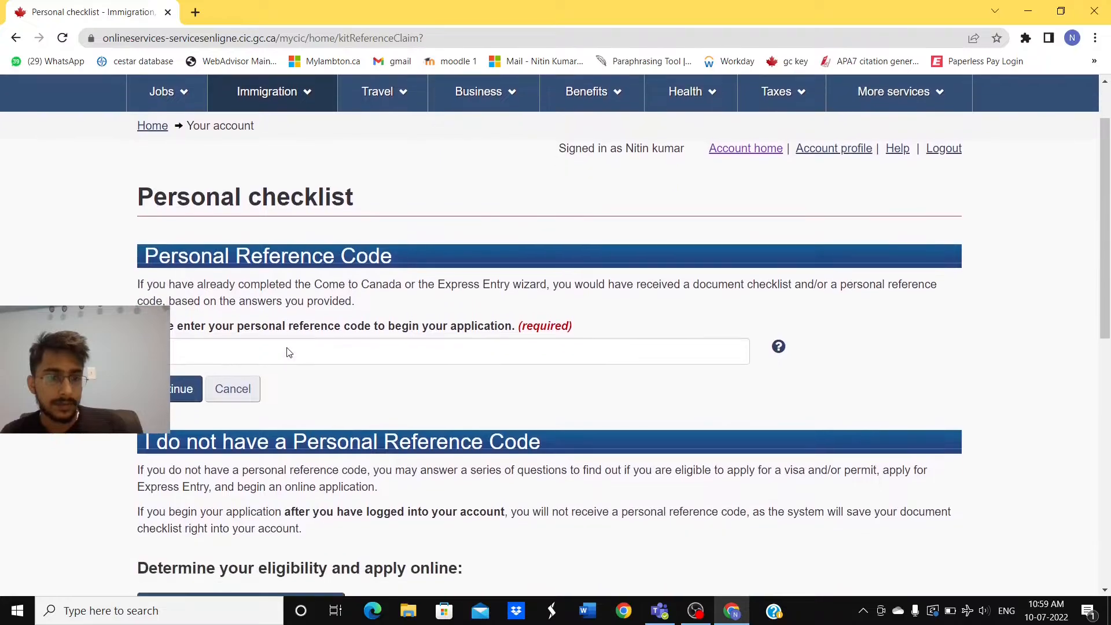
{"action": "scroll", "coordinate": [289, 352], "scroll_direction": "down", "scroll_amount": 1}
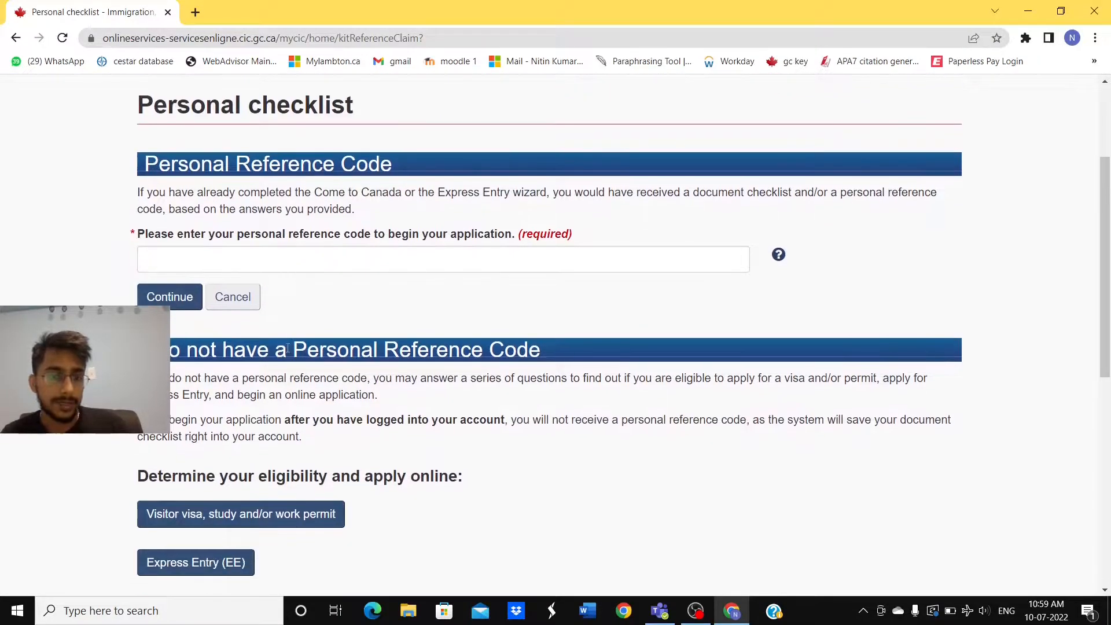
{"action": "scroll", "coordinate": [288, 348], "scroll_direction": "down", "scroll_amount": 2}
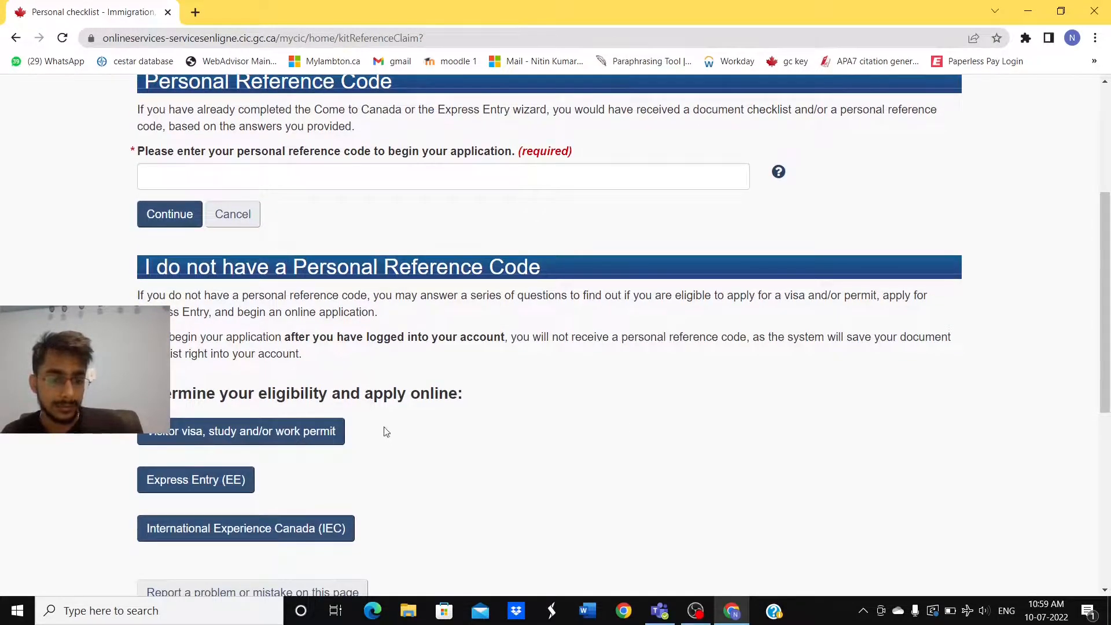
{"action": "scroll", "coordinate": [386, 438], "scroll_direction": "down", "scroll_amount": 2}
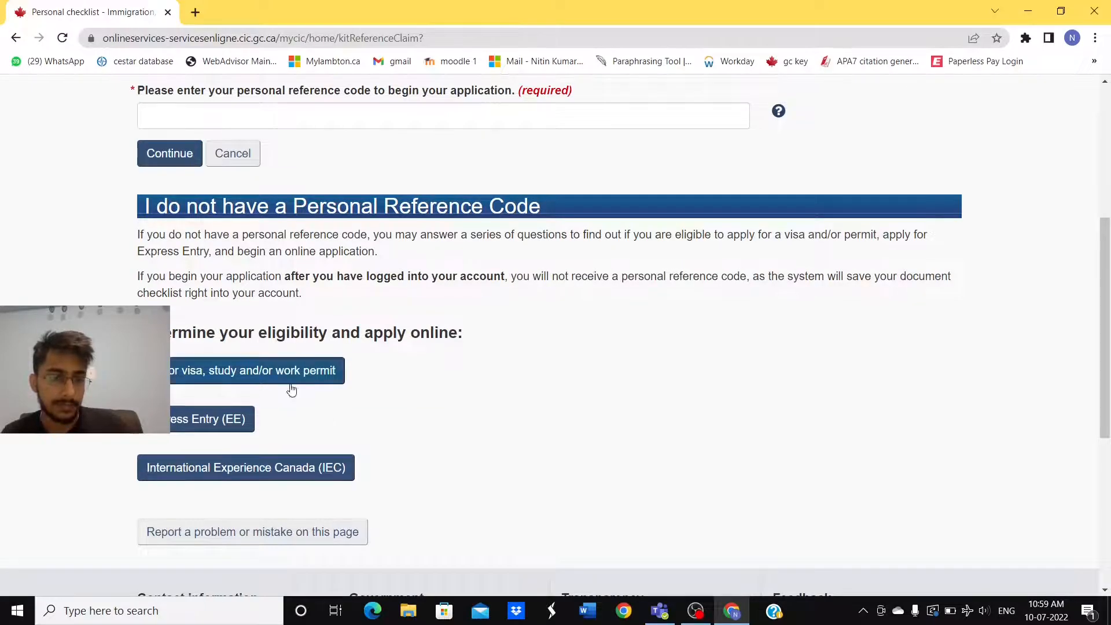
{"action": "scroll", "coordinate": [291, 389], "scroll_direction": "down", "scroll_amount": 1}
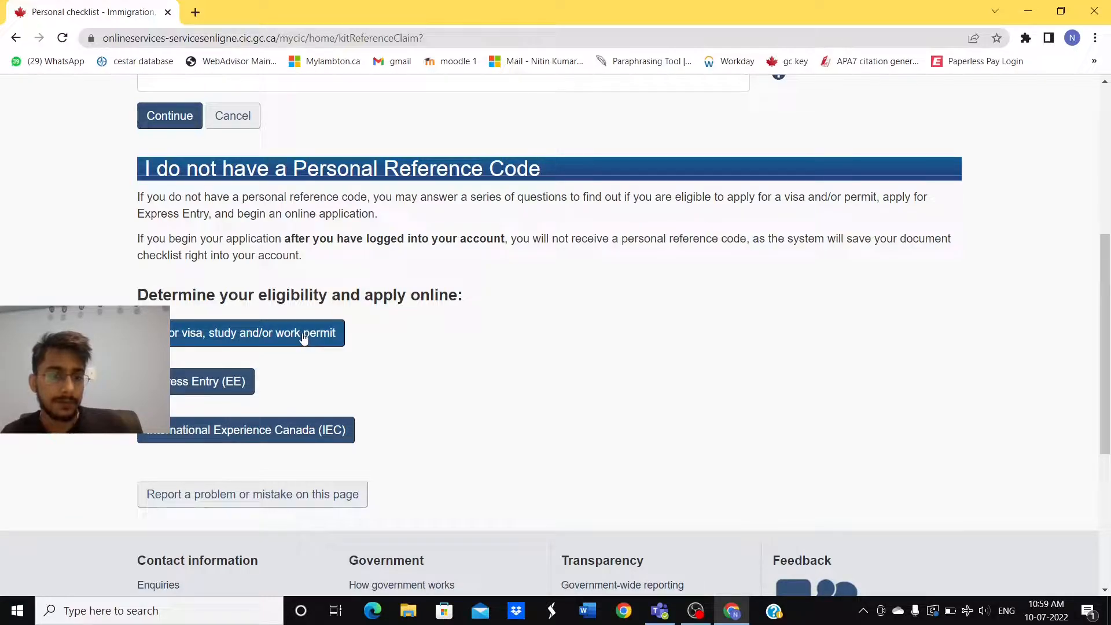
{"action": "left_click", "coordinate": [277, 338]}
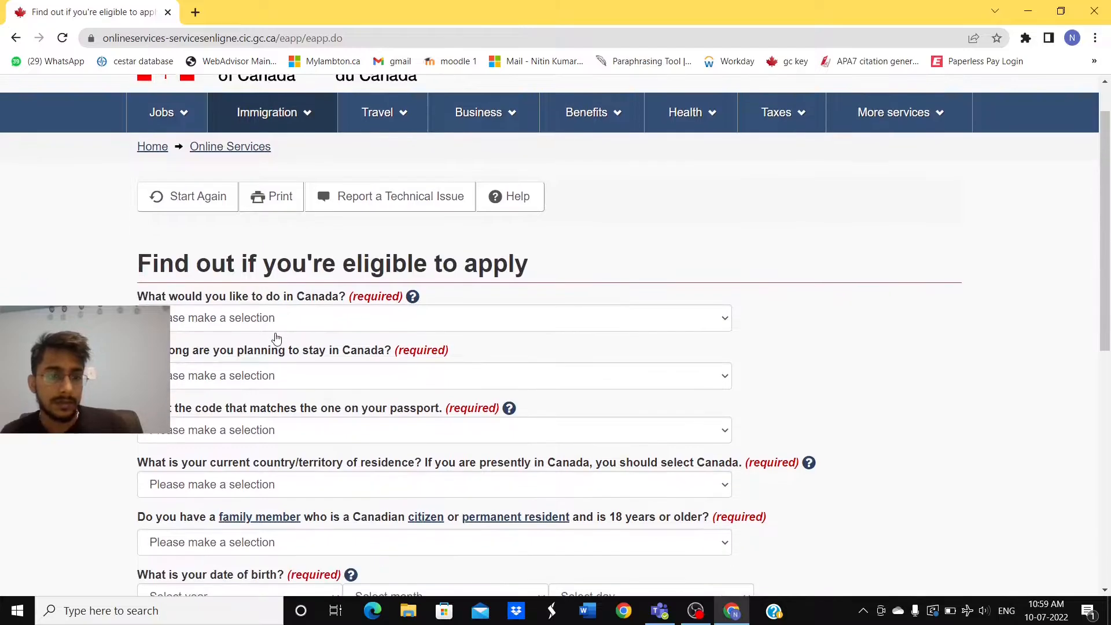
Step: Answer Work as the purpose and 'Temporarily - more than 6 months' as the stay
{"action": "scroll", "coordinate": [277, 339], "scroll_direction": "down", "scroll_amount": 1}
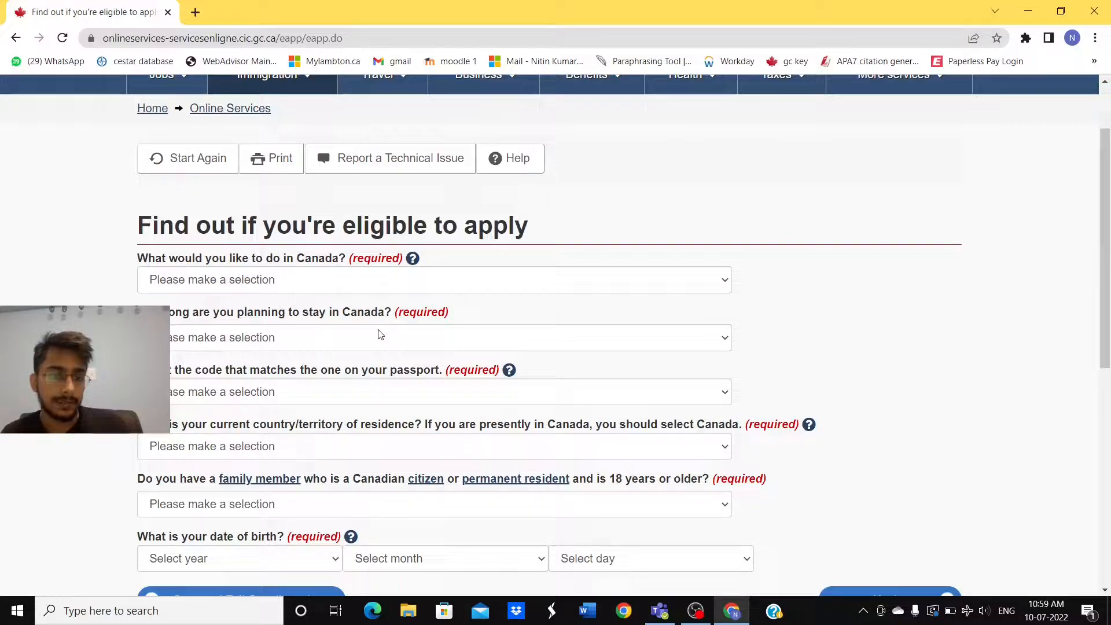
{"action": "scroll", "coordinate": [380, 335], "scroll_direction": "down", "scroll_amount": 1}
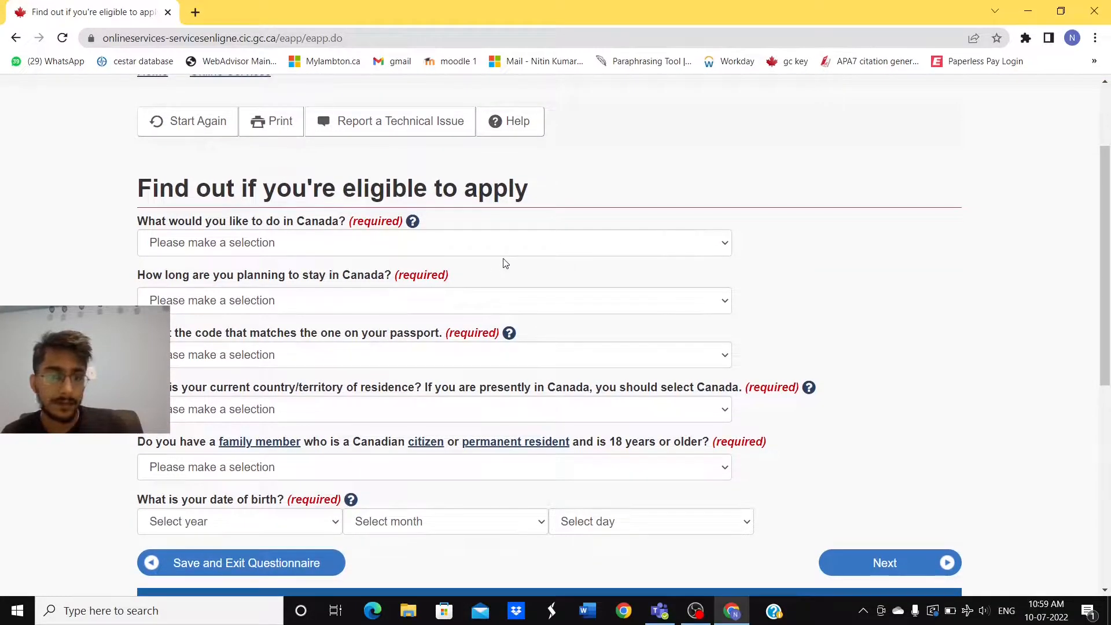
{"action": "left_click", "coordinate": [560, 249]}
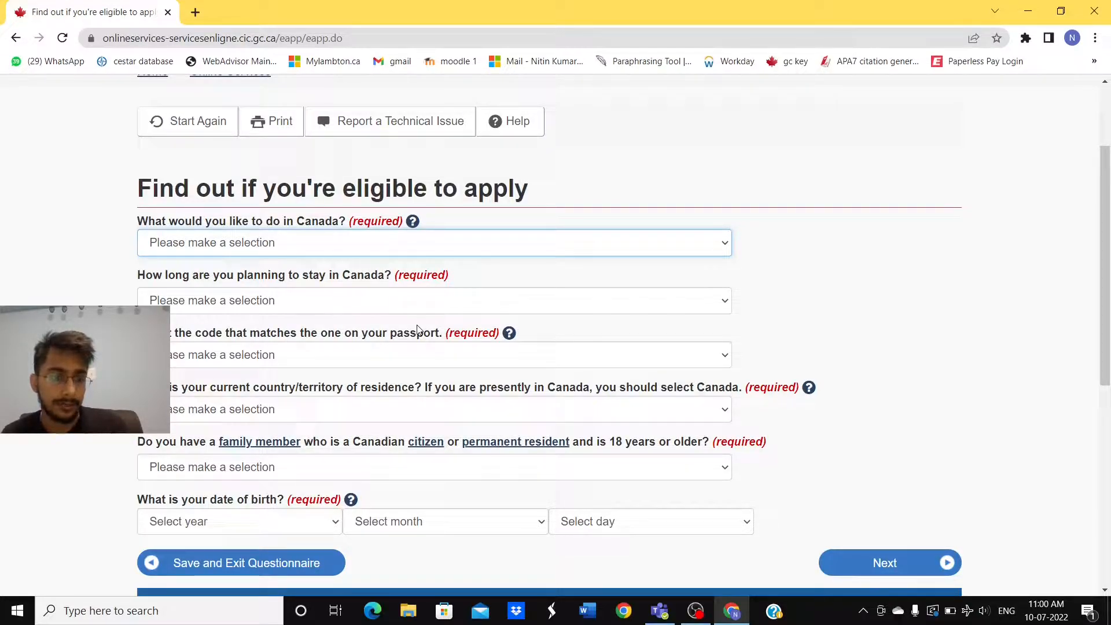
{"action": "key", "text": "w"}
{"action": "scroll", "coordinate": [418, 330], "scroll_direction": "down", "scroll_amount": 1}
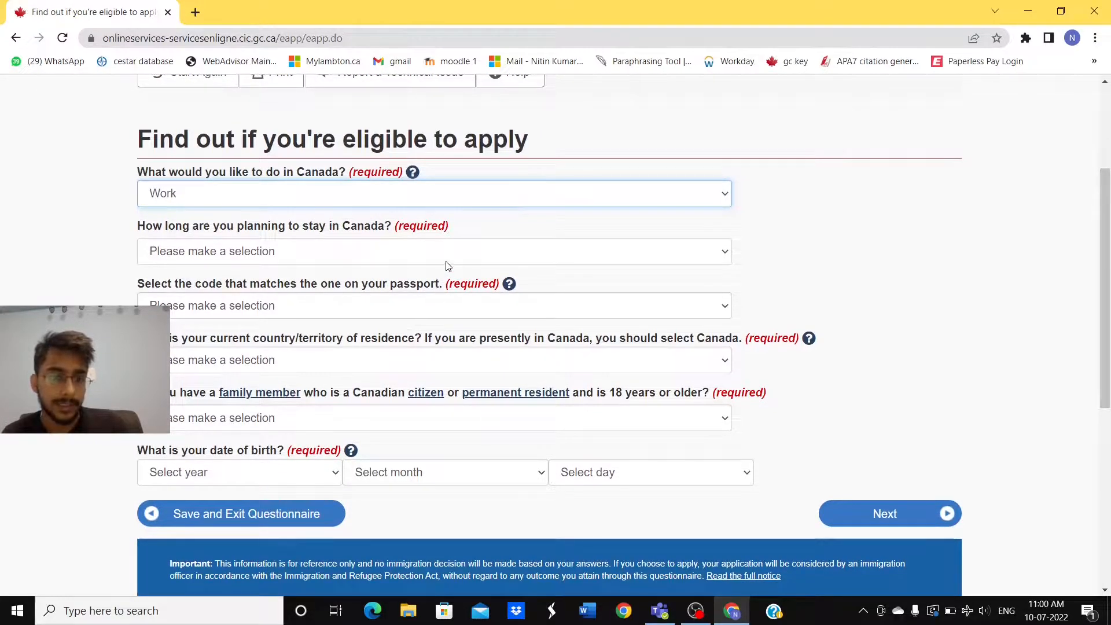
{"action": "key", "text": "Tab"}
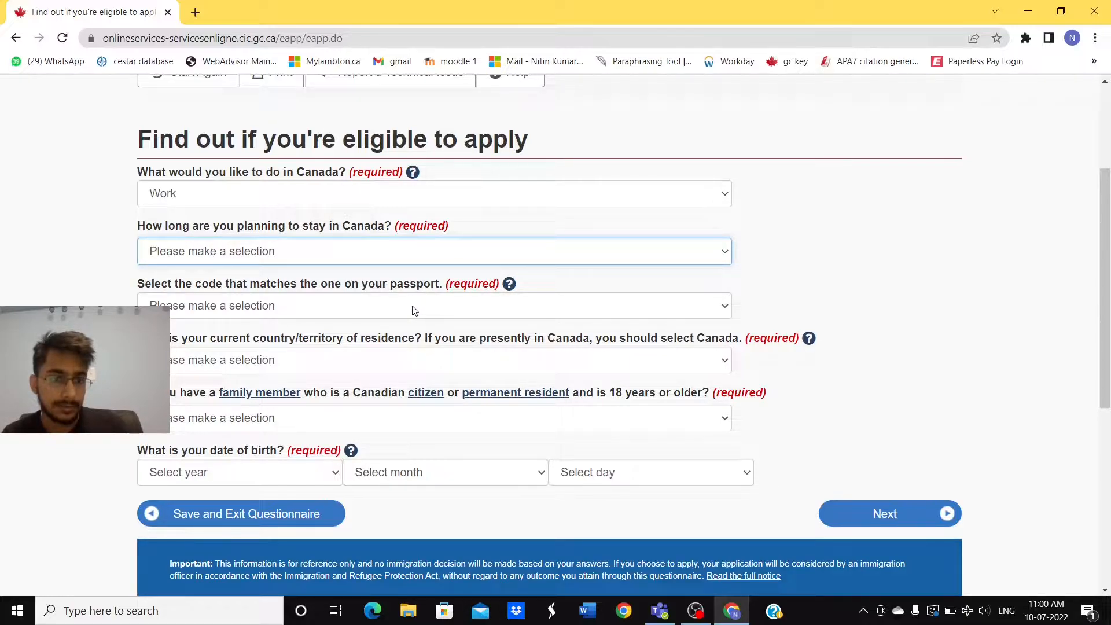
{"action": "left_click", "coordinate": [346, 305]}
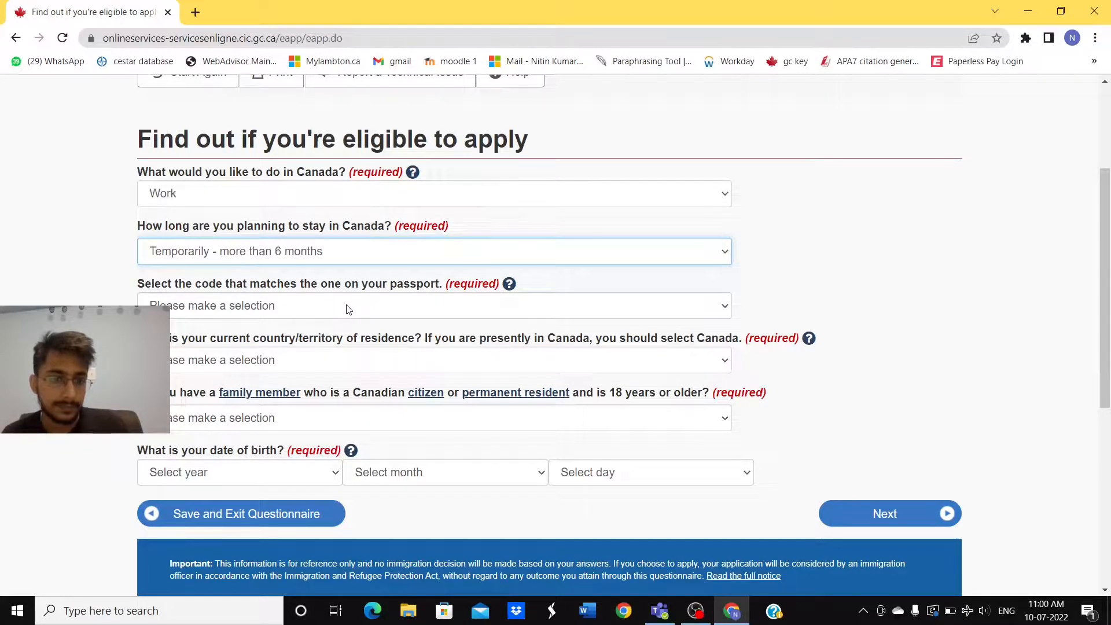
Step: Set the passport code to IND (India) and current residence to Canada
{"action": "scroll", "coordinate": [348, 309], "scroll_direction": "down", "scroll_amount": 1}
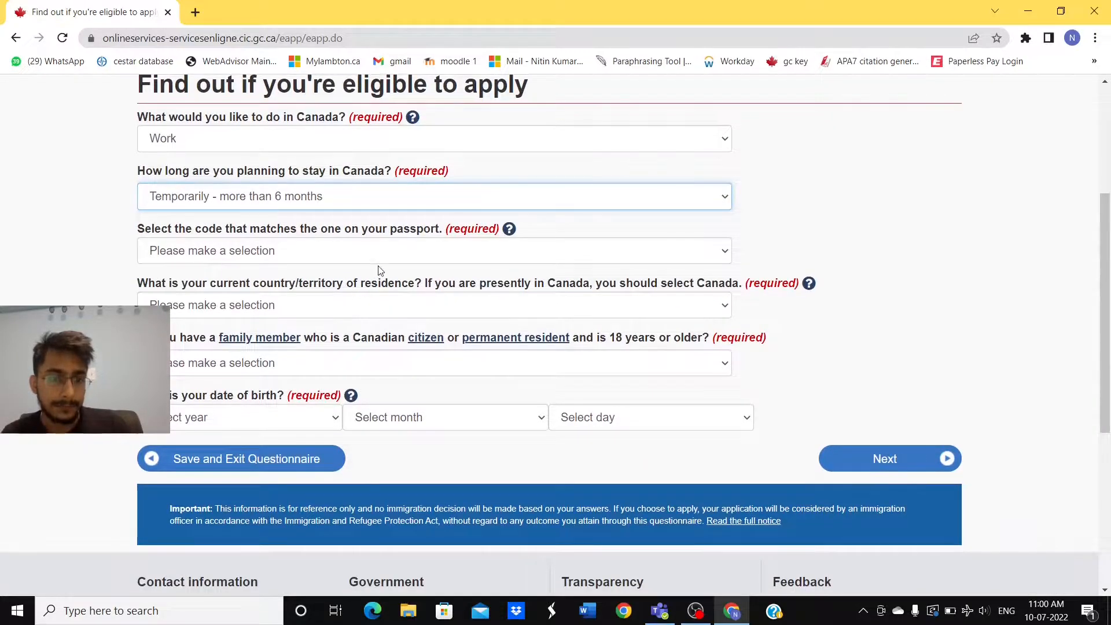
{"action": "key", "text": "Tab"}
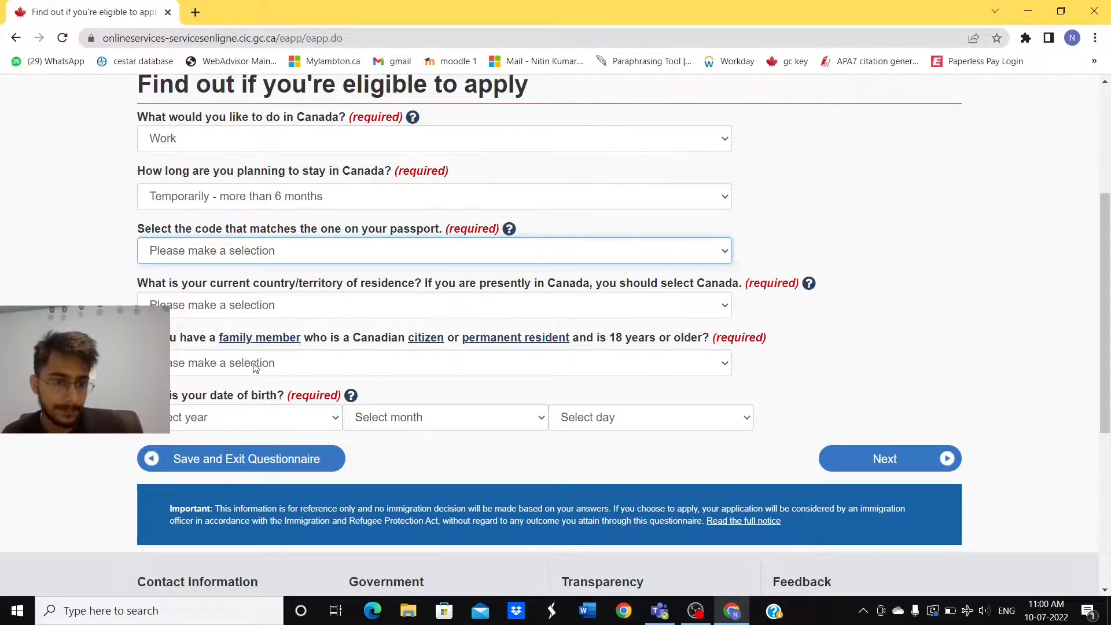
{"action": "type", "text": "ind"}
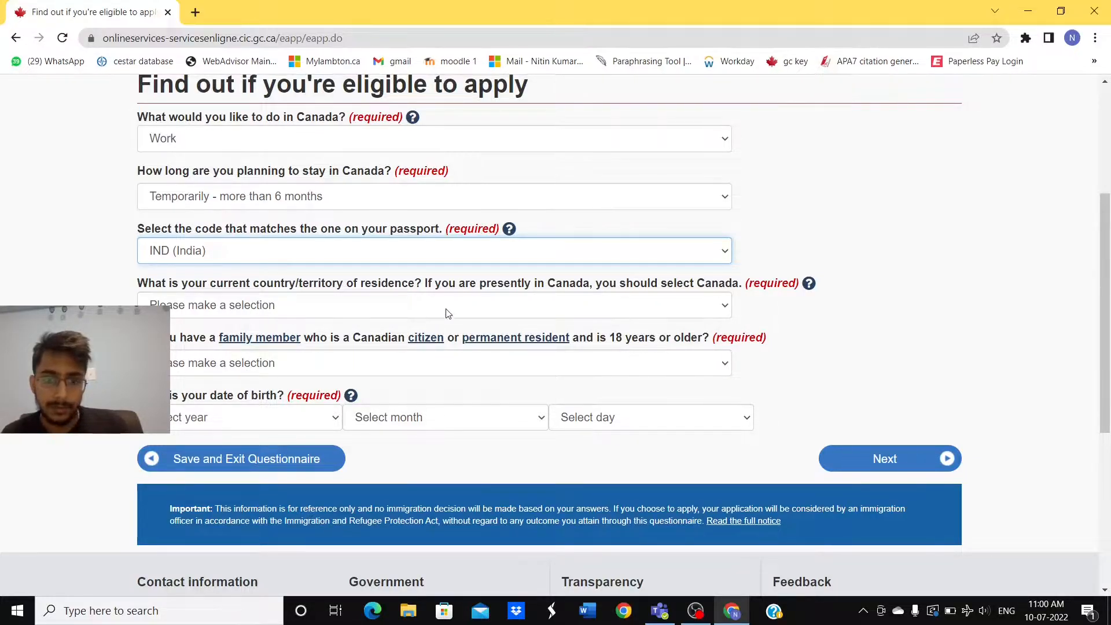
{"action": "left_click", "coordinate": [493, 309]}
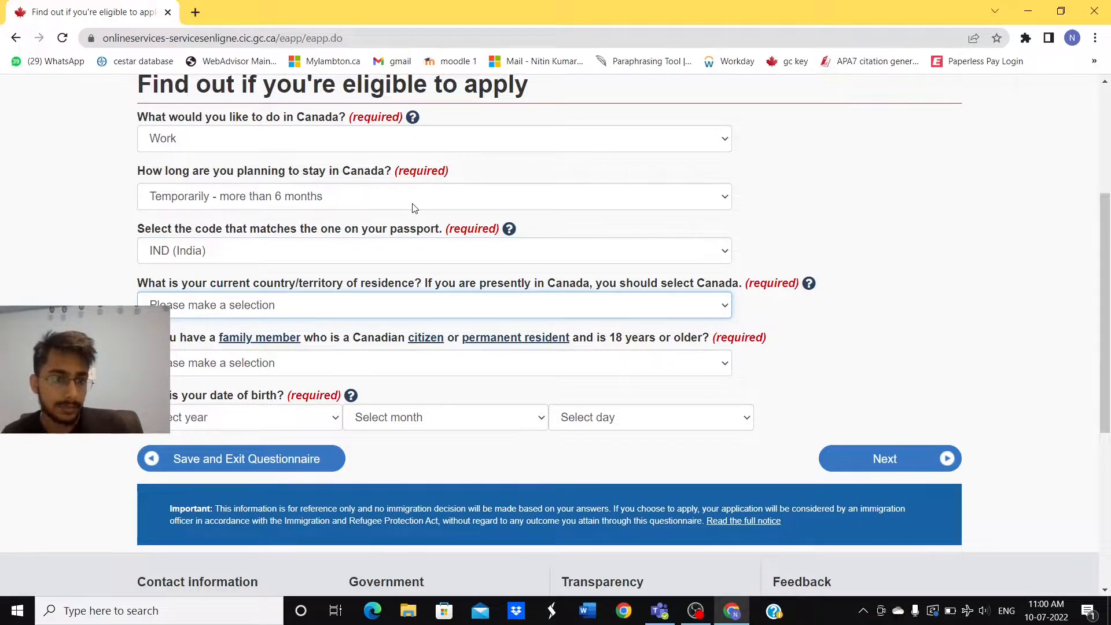
{"action": "left_click", "coordinate": [298, 181]}
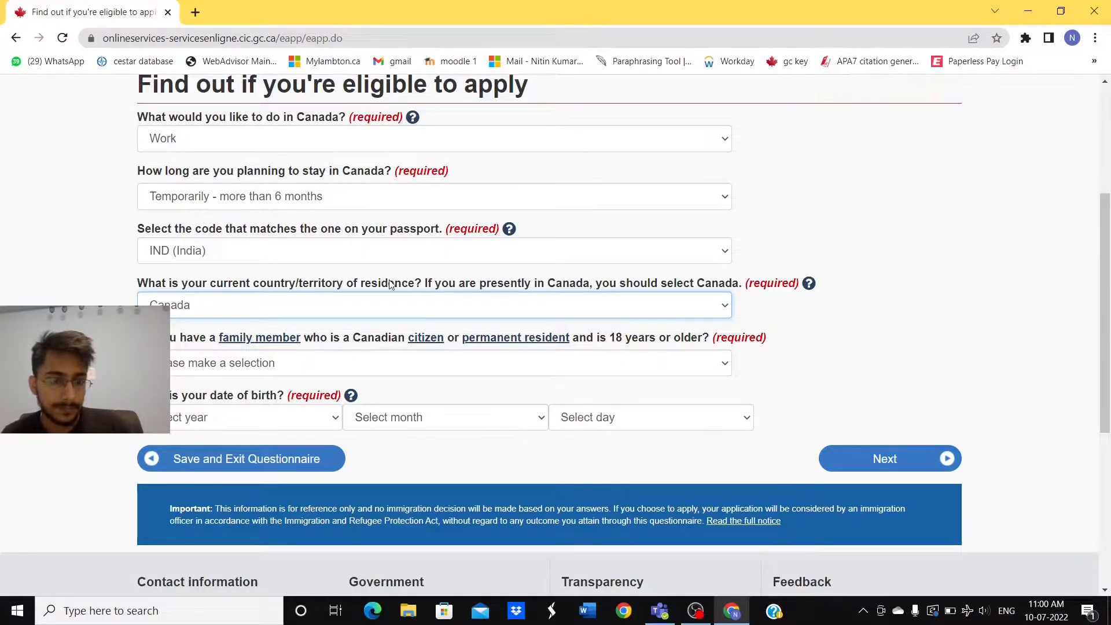
Step: Answer No to the Canadian family member question and pick a birth year
{"action": "scroll", "coordinate": [391, 283], "scroll_direction": "down", "scroll_amount": 1}
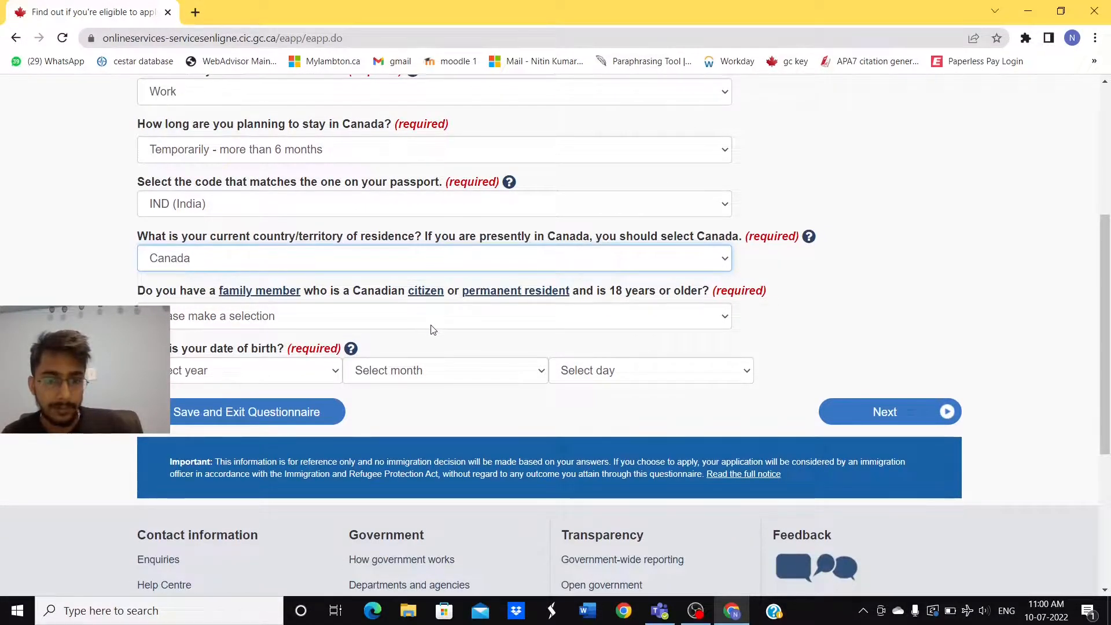
{"action": "left_click", "coordinate": [586, 324]}
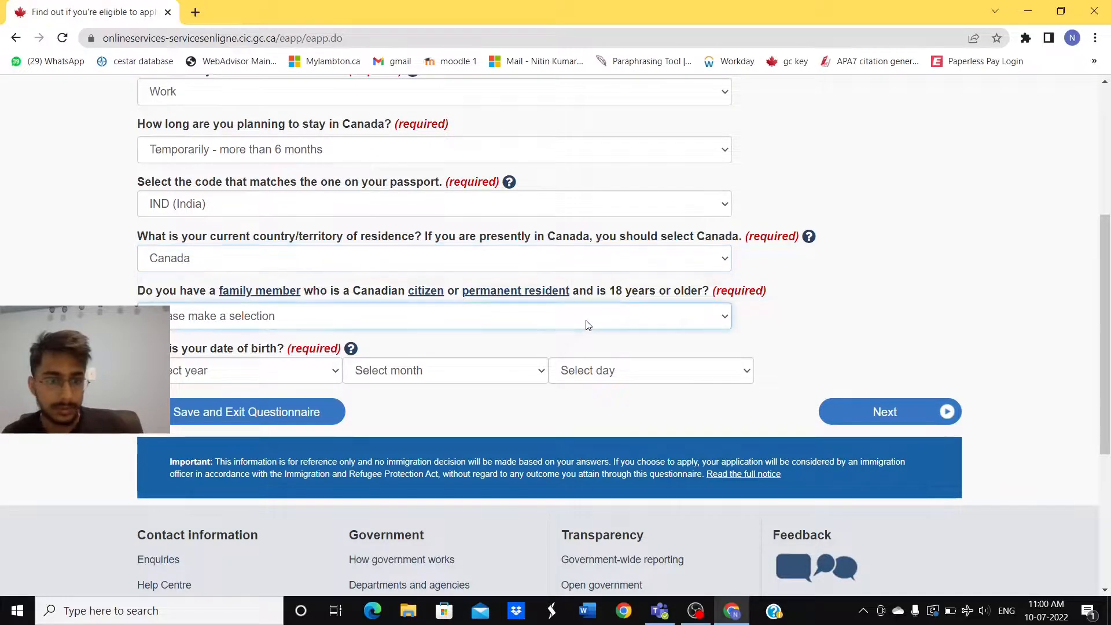
{"action": "left_click", "coordinate": [572, 365]}
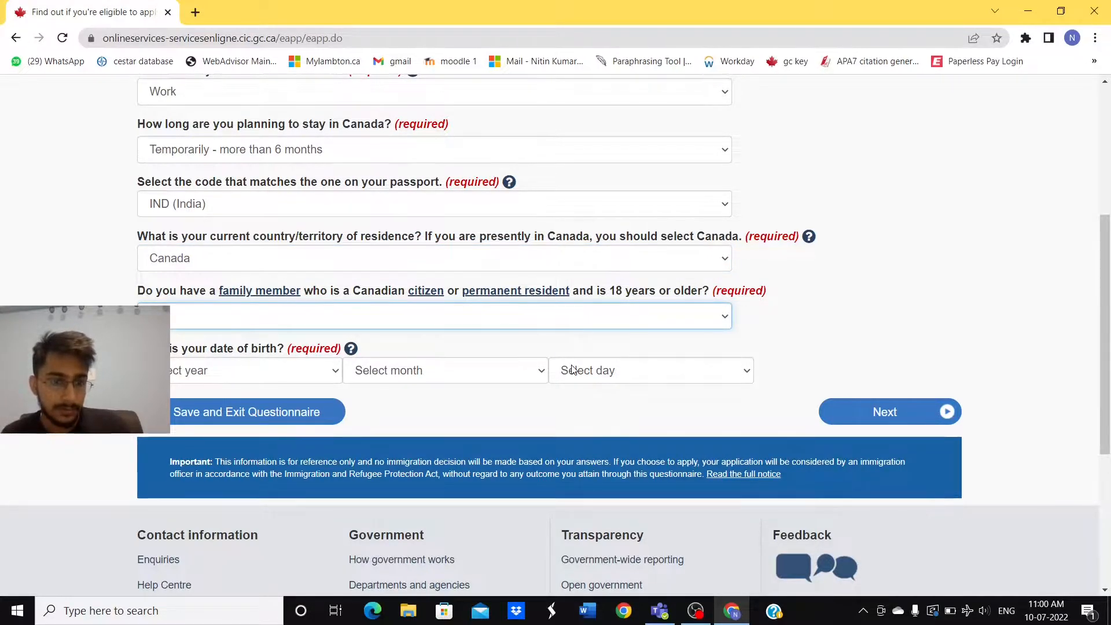
{"action": "scroll", "coordinate": [571, 369], "scroll_direction": "down", "scroll_amount": 1}
{"action": "left_click", "coordinate": [284, 322]}
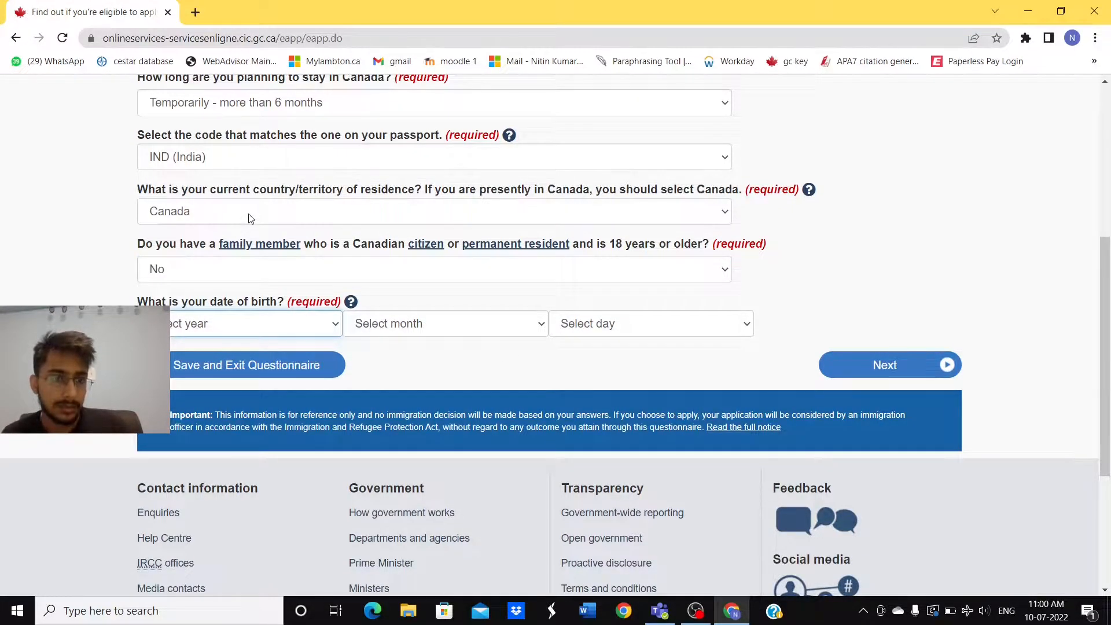
{"action": "left_click", "coordinate": [233, 273]}
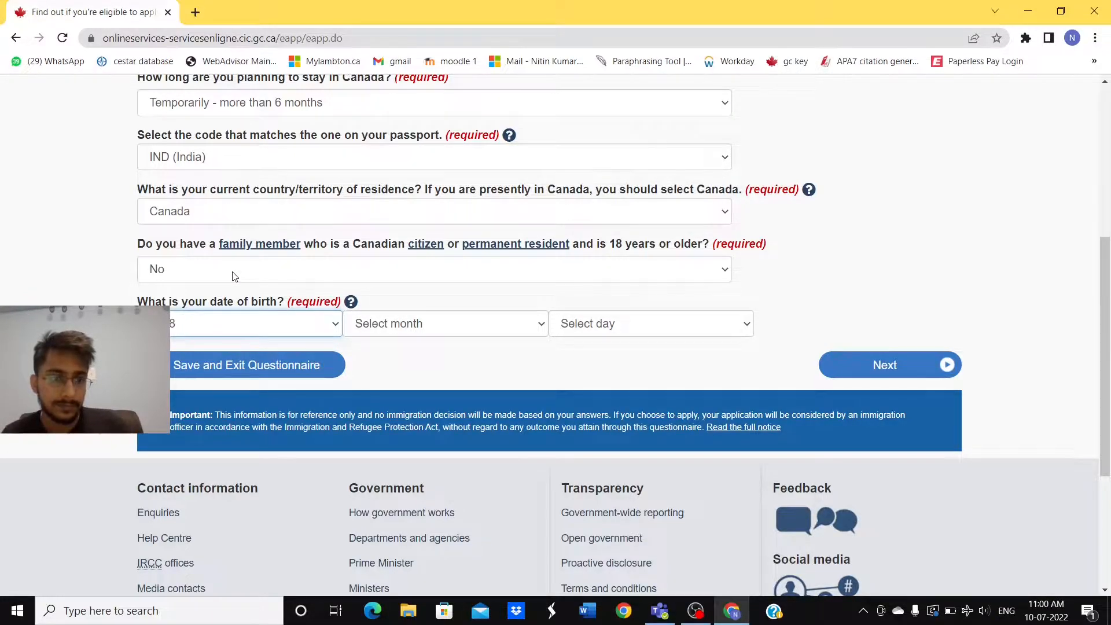
{"action": "left_click", "coordinate": [426, 323]}
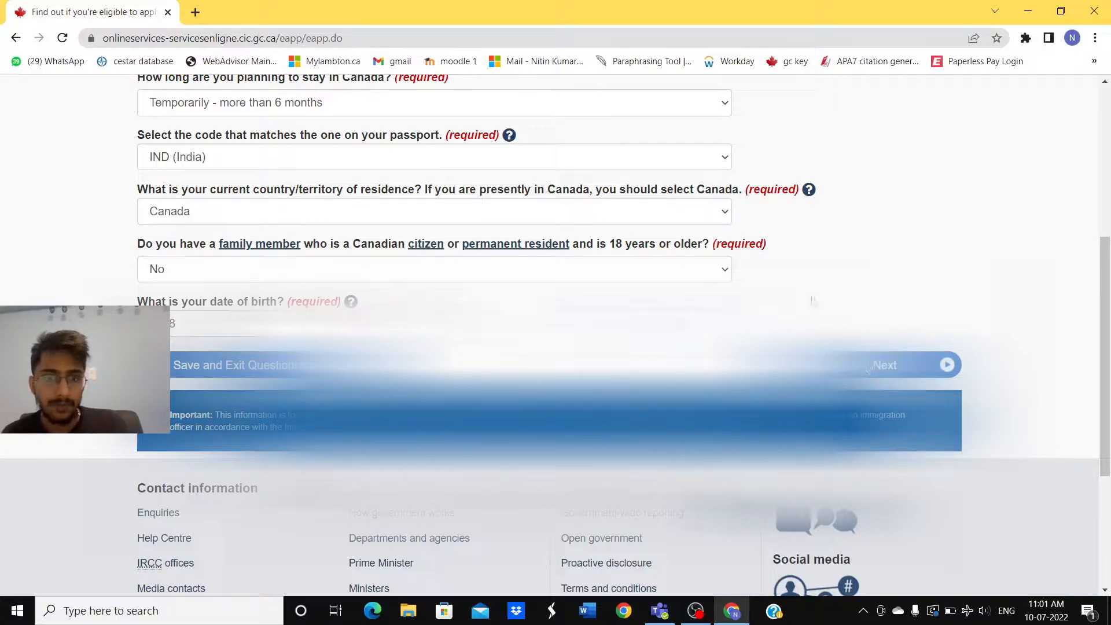
{"action": "scroll", "coordinate": [814, 302], "scroll_direction": "up", "scroll_amount": 2}
{"action": "scroll", "coordinate": [813, 301], "scroll_direction": "down", "scroll_amount": 1}
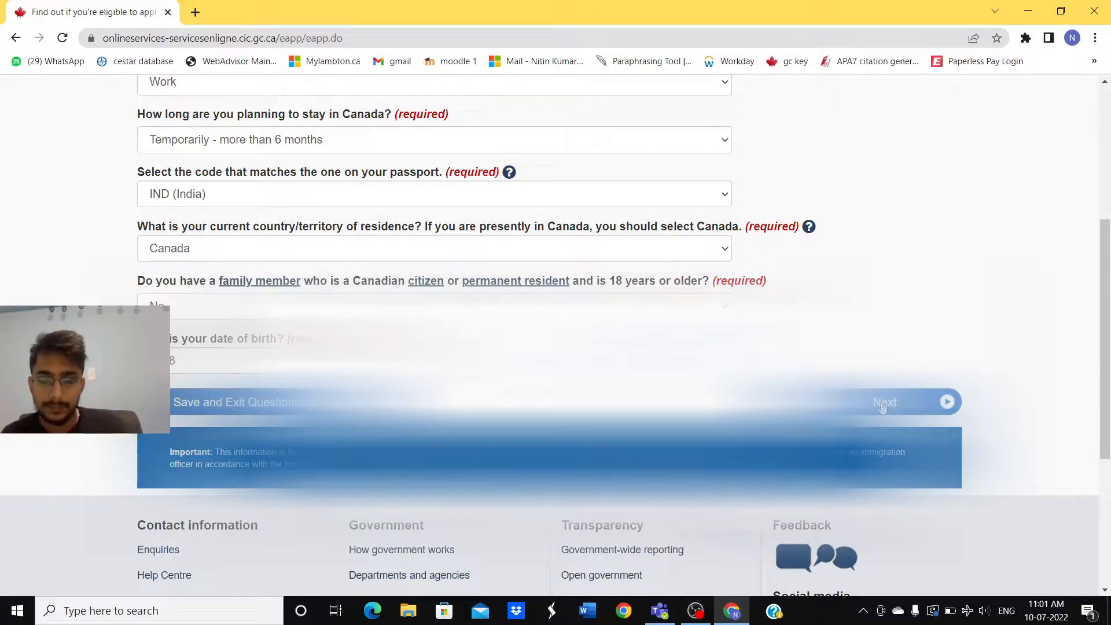
Step: Advance to the next page and answer the US permanent resident question
{"action": "left_click", "coordinate": [917, 405]}
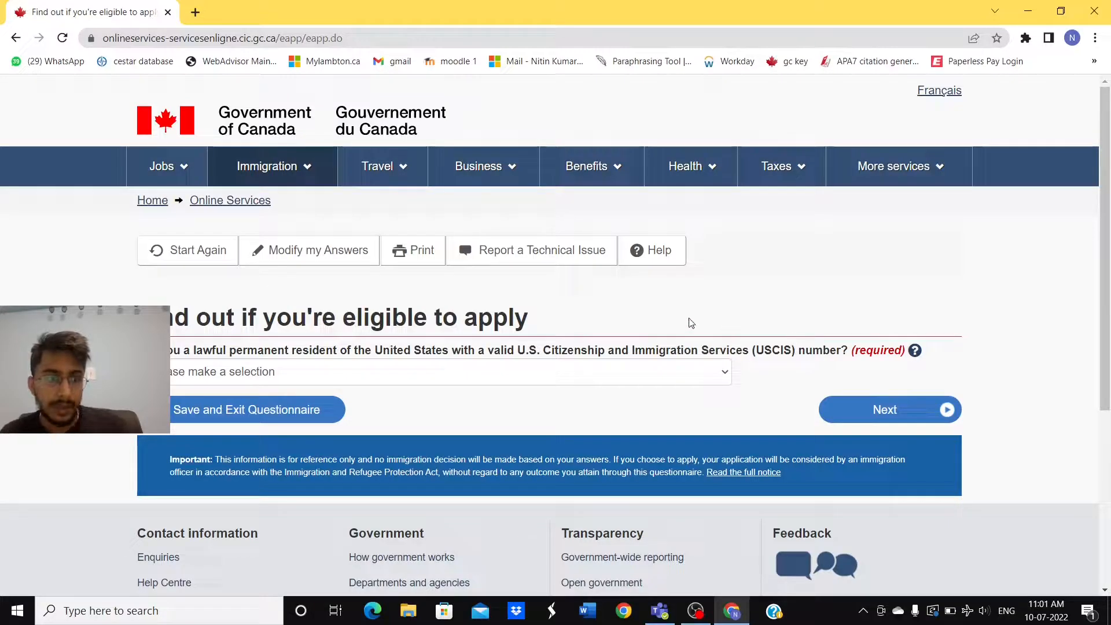
{"action": "scroll", "coordinate": [636, 365], "scroll_direction": "down", "scroll_amount": 1}
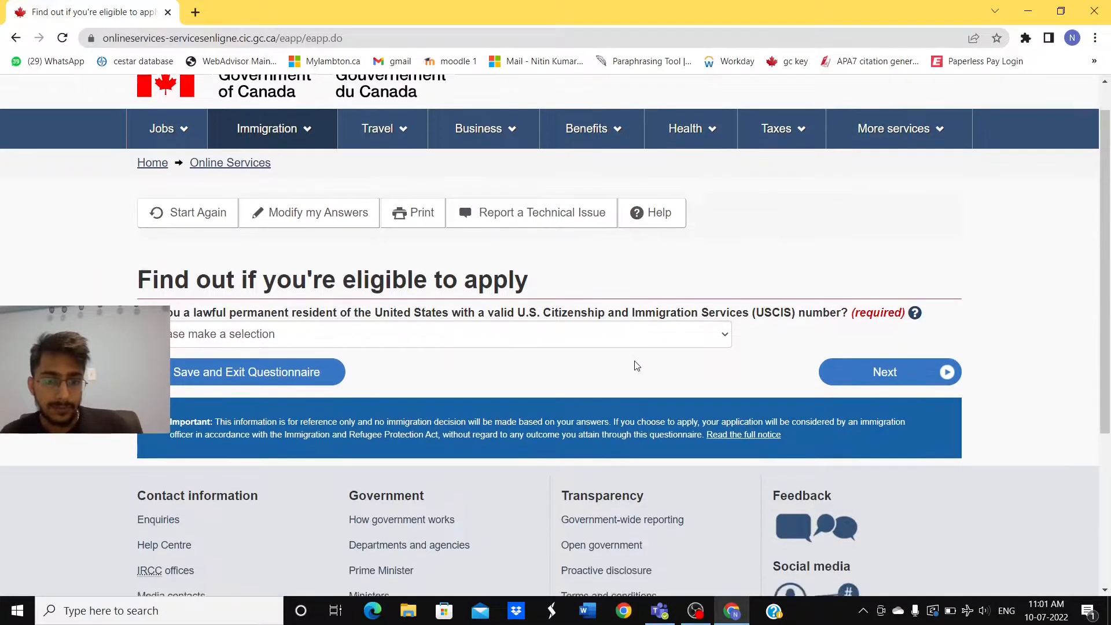
{"action": "left_click", "coordinate": [701, 344]}
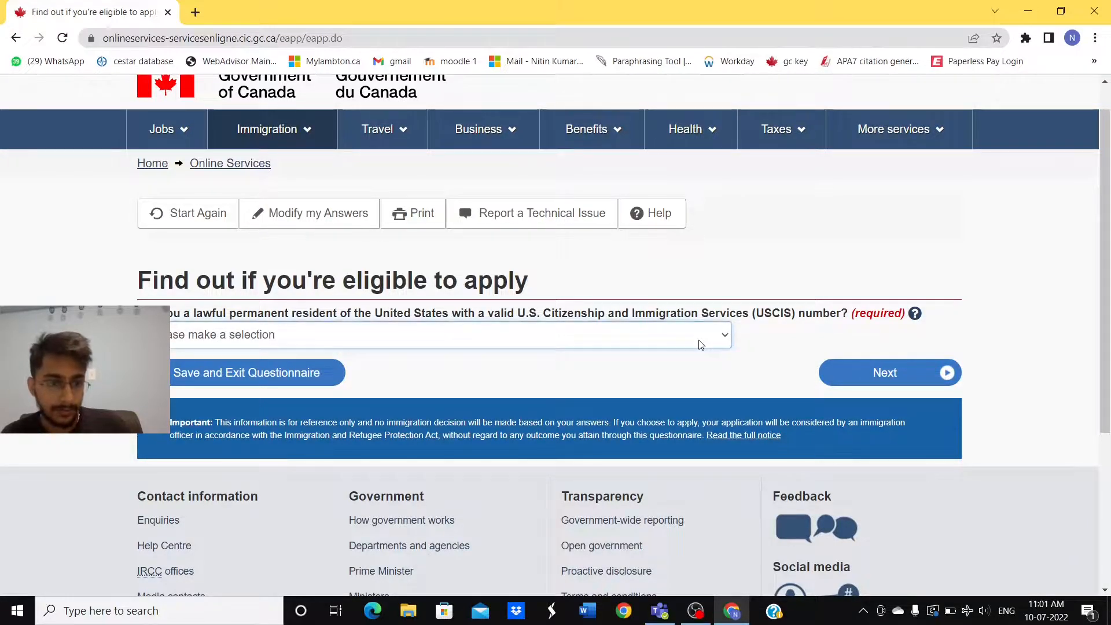
{"action": "left_click", "coordinate": [674, 388]}
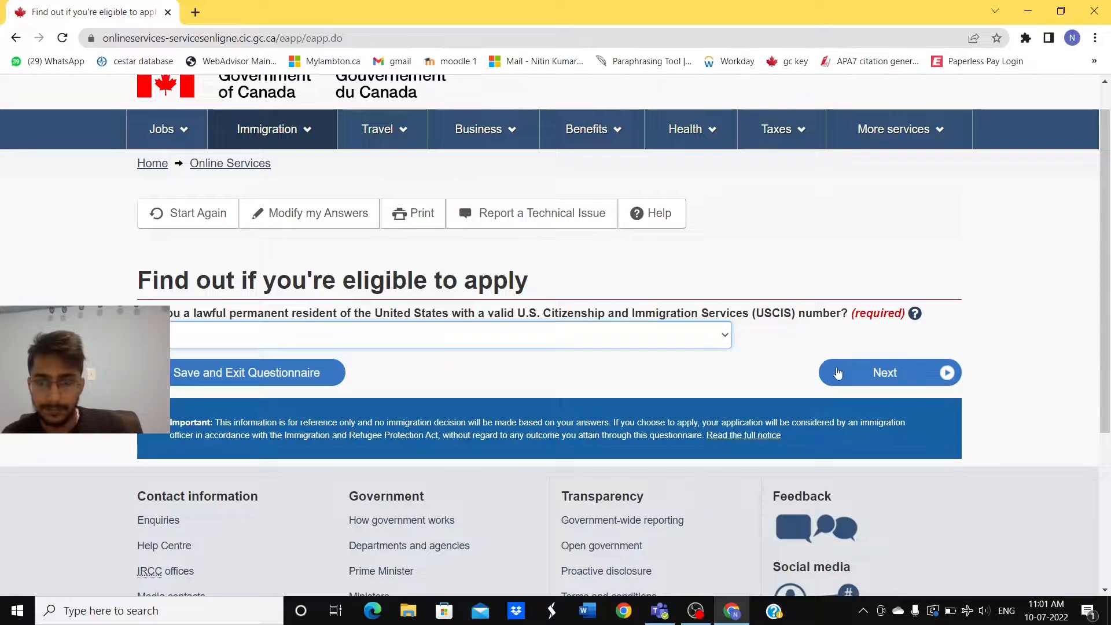
Step: Set immigration status to Student, then answer the work-on-campus question and submit
{"action": "left_click", "coordinate": [878, 370]}
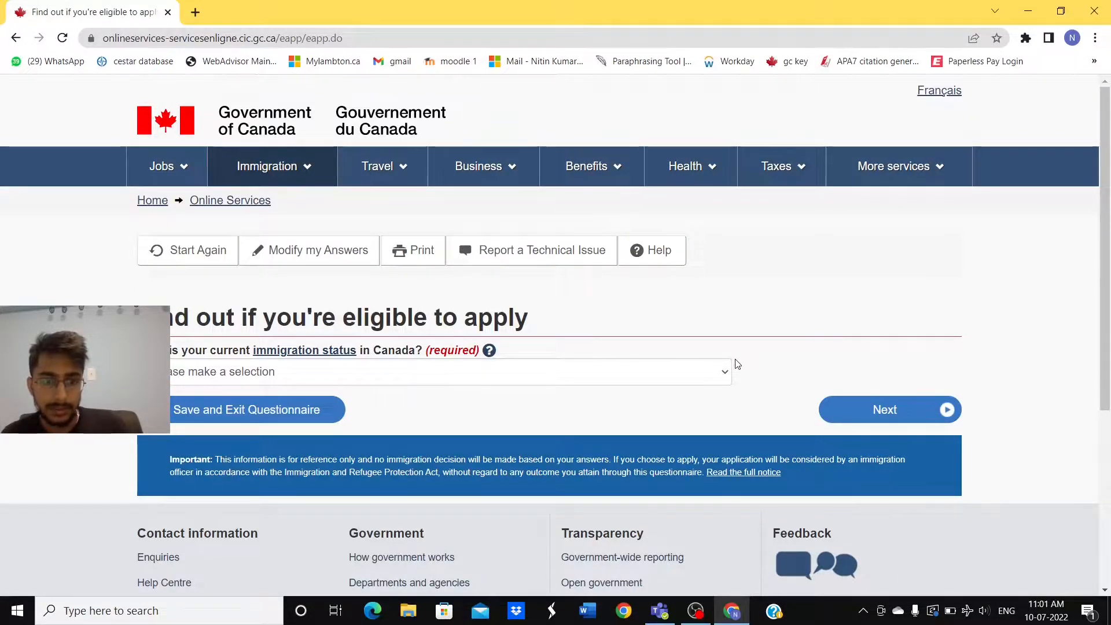
{"action": "left_click", "coordinate": [693, 378]}
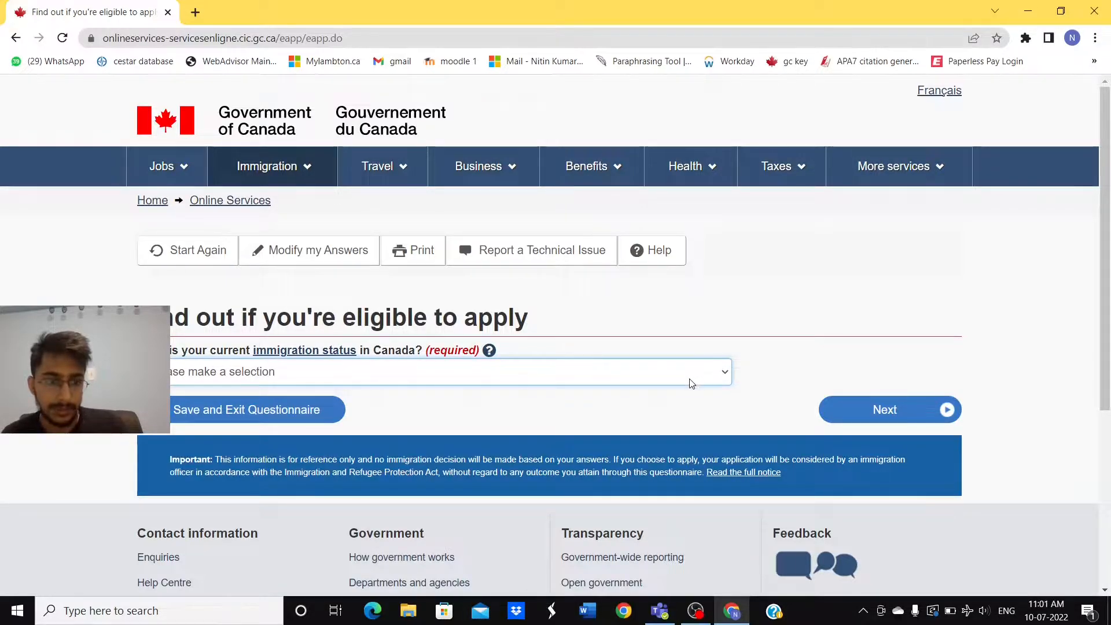
{"action": "left_click", "coordinate": [620, 409]}
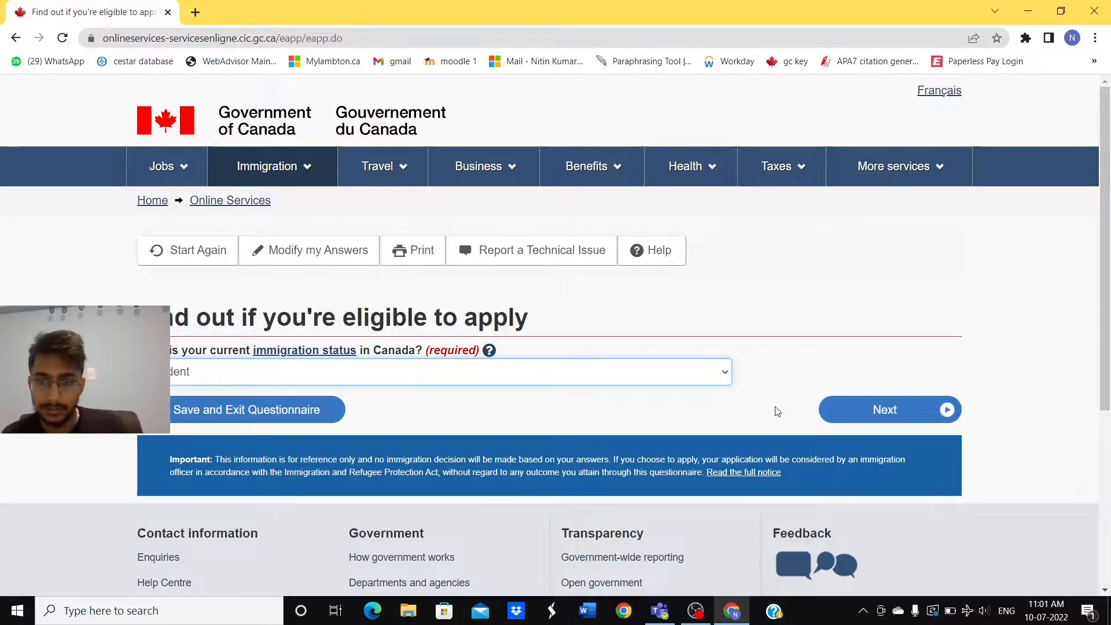
{"action": "left_click", "coordinate": [871, 415]}
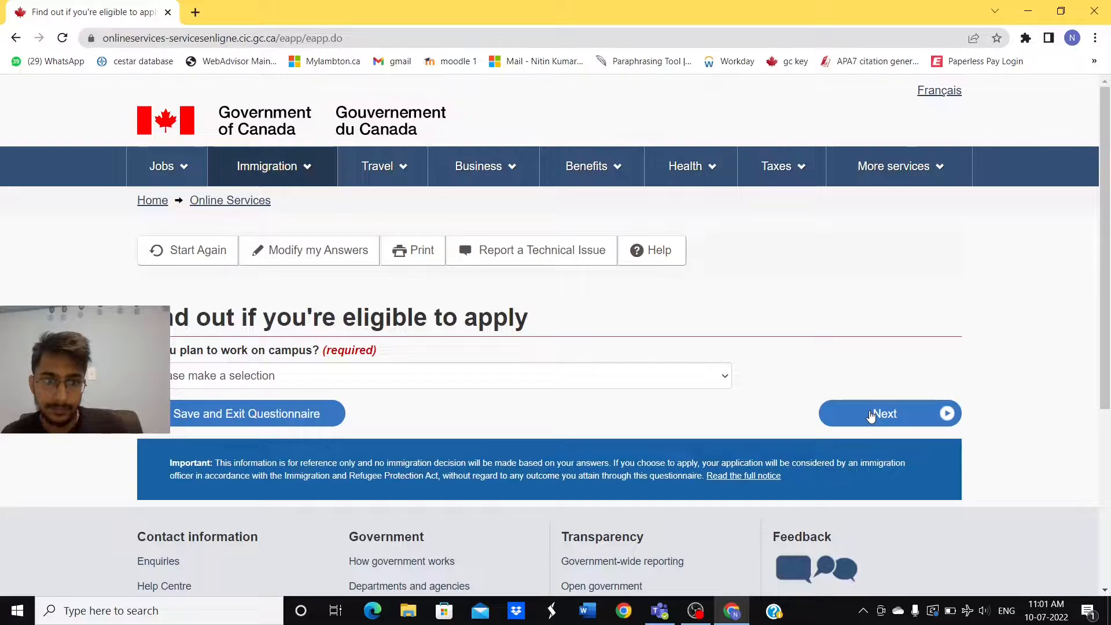
{"action": "left_click", "coordinate": [696, 386]}
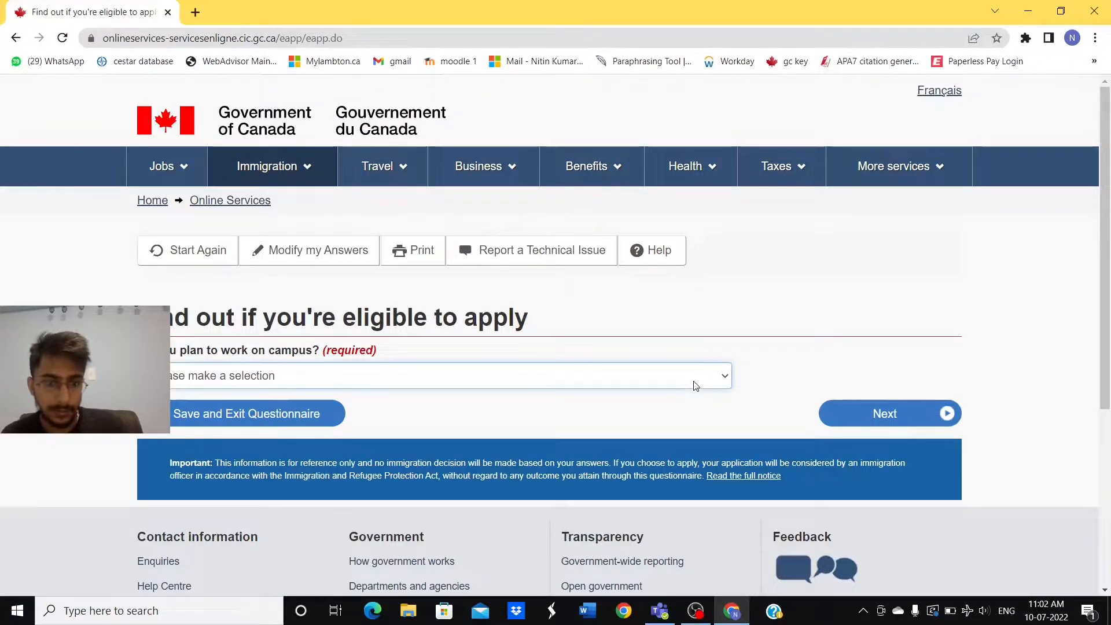
{"action": "left_click", "coordinate": [868, 412]}
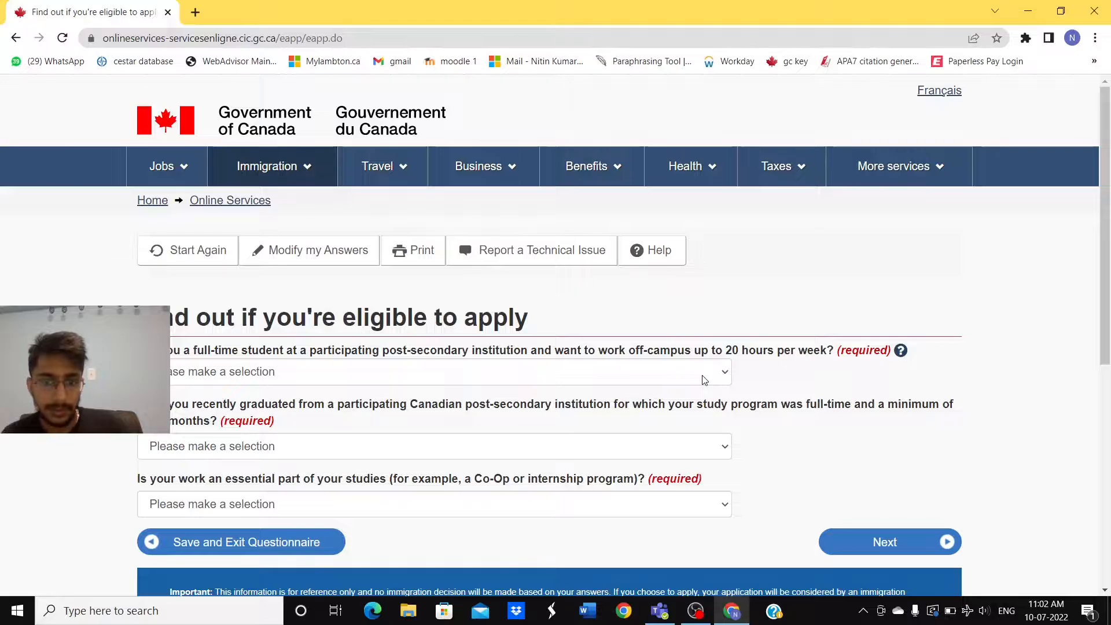
Step: Answer the full-time off-campus question and Yes to the recent graduate question
{"action": "left_click", "coordinate": [705, 380]}
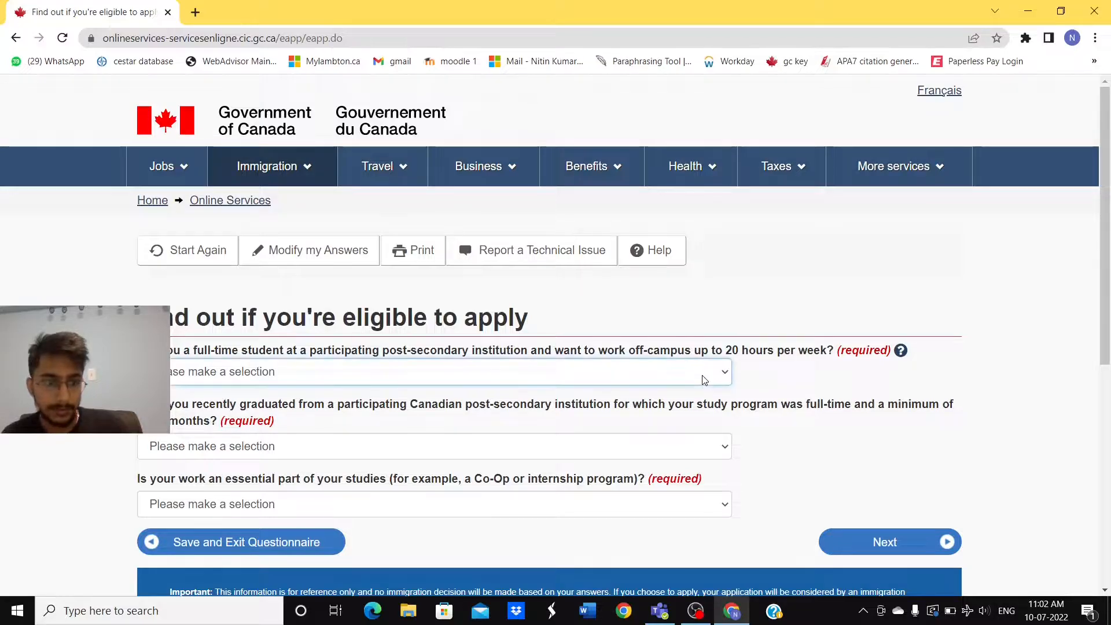
{"action": "left_click", "coordinate": [690, 427]}
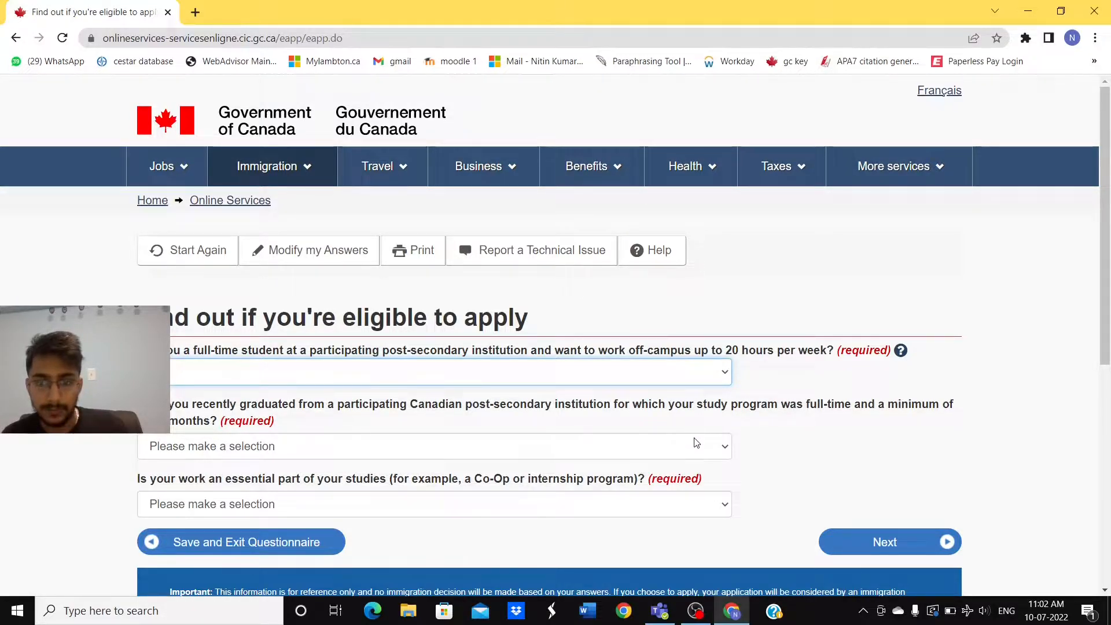
{"action": "left_click", "coordinate": [701, 446]}
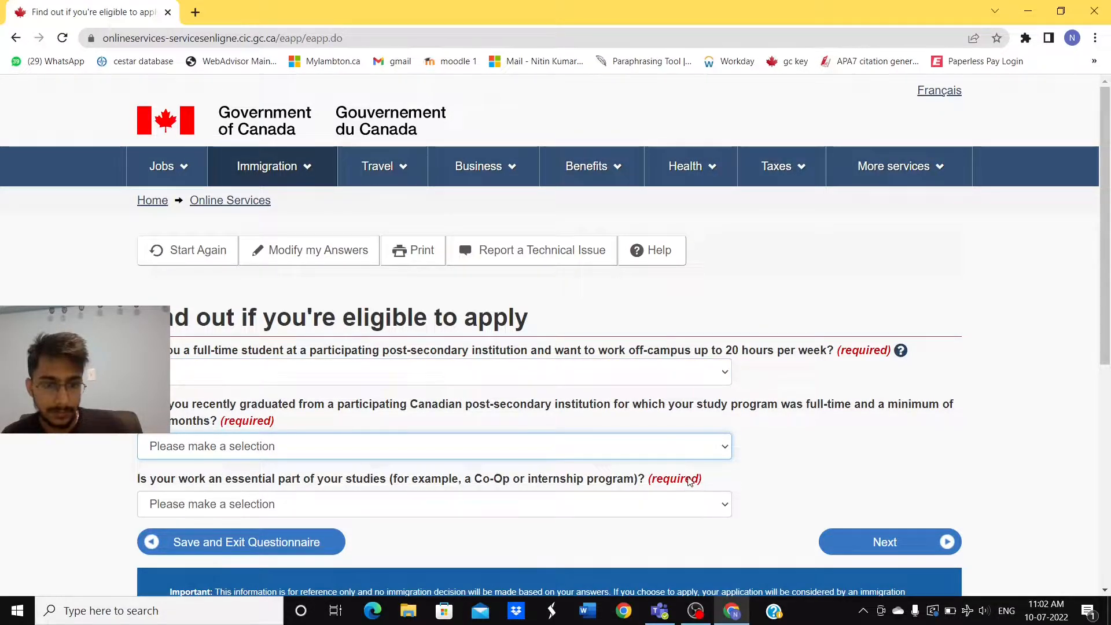
{"action": "key", "text": "Down"}
{"action": "scroll", "coordinate": [690, 484], "scroll_direction": "down", "scroll_amount": 1}
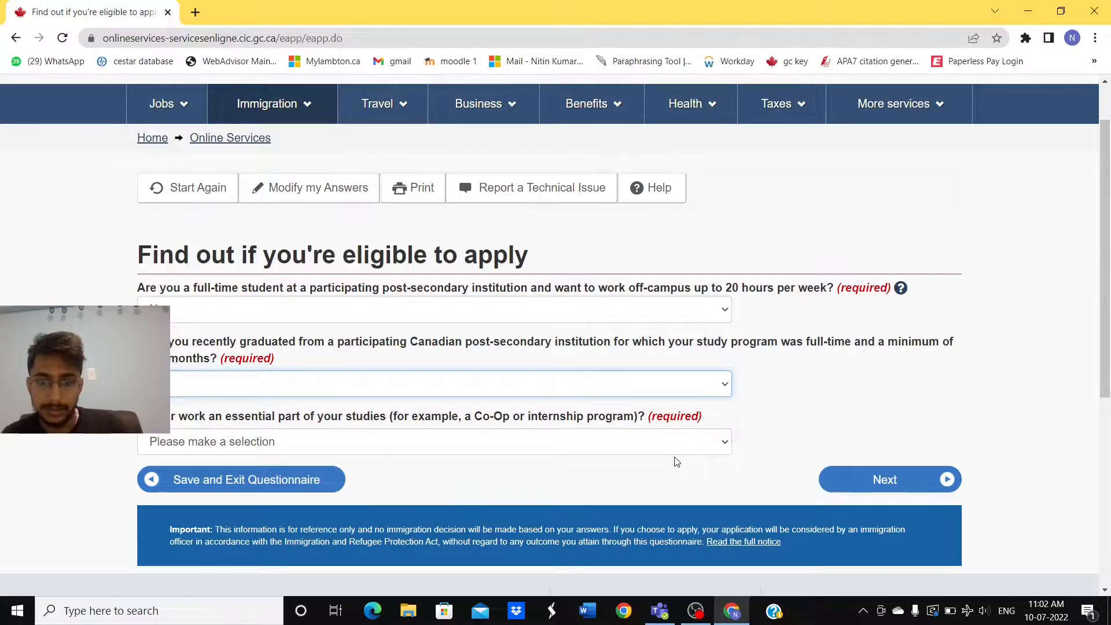
Step: Answer No to work being an essential part of studies and submit
{"action": "left_click", "coordinate": [722, 446]}
{"action": "left_click", "coordinate": [668, 500]}
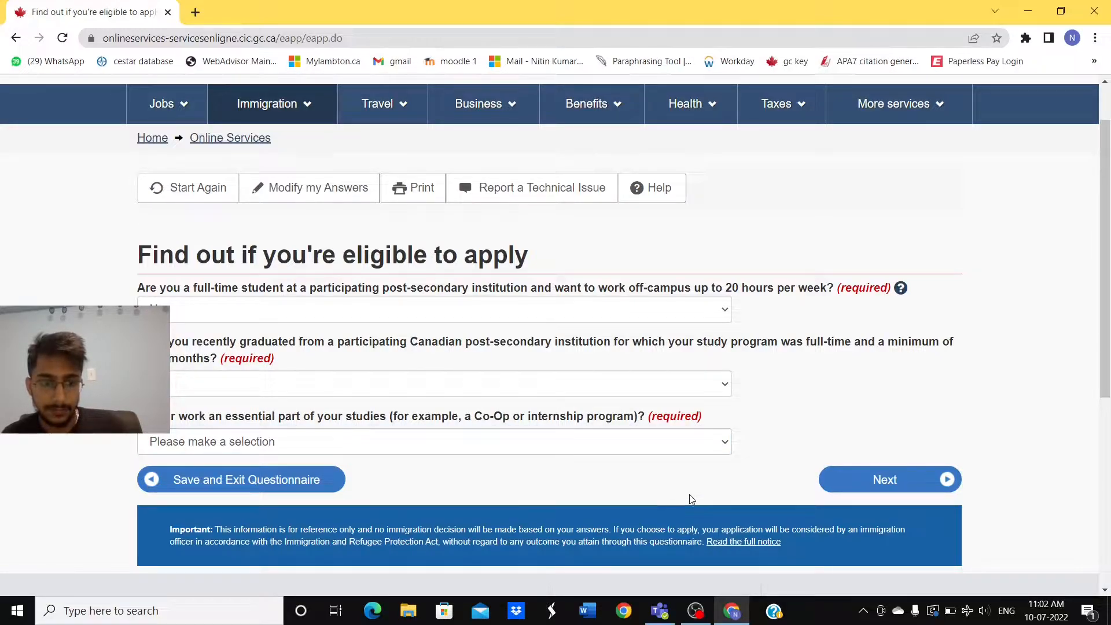
{"action": "left_click", "coordinate": [681, 444]}
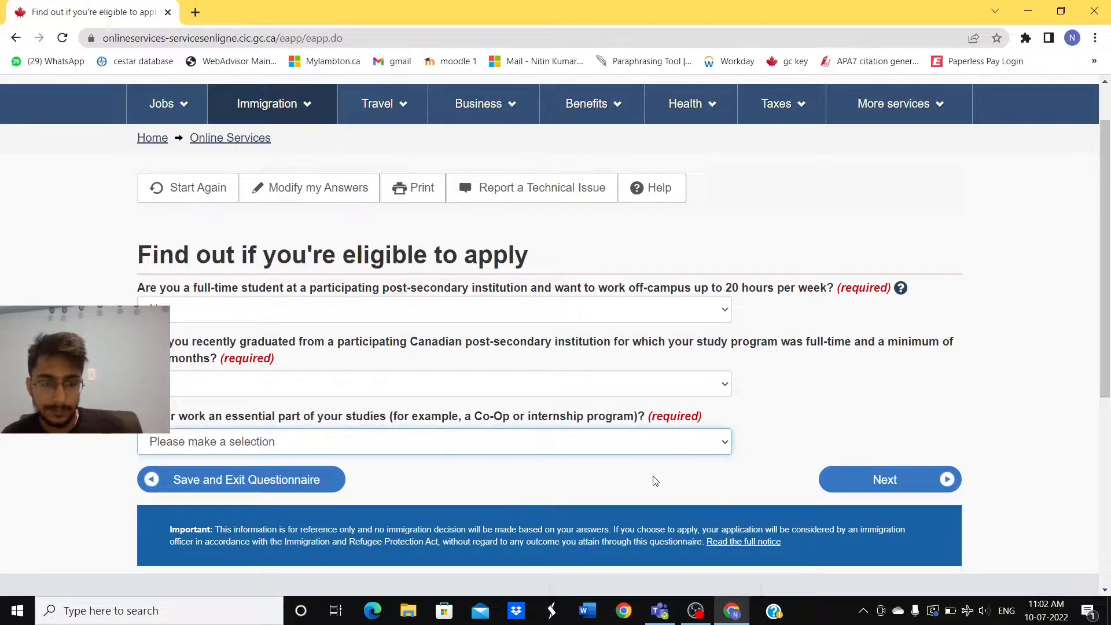
{"action": "key", "text": "n"}
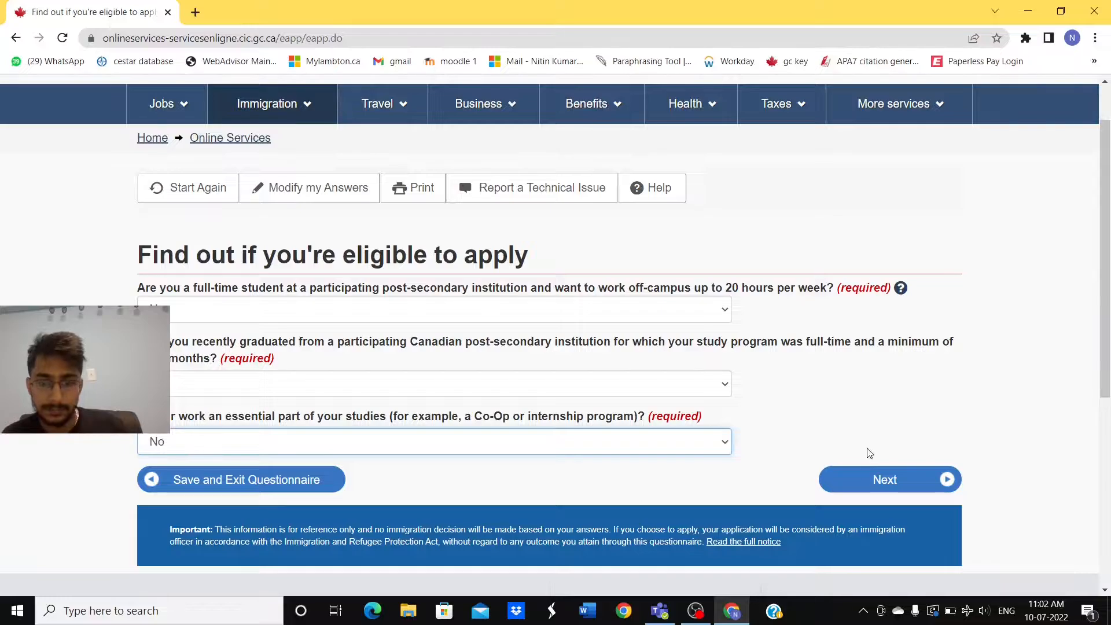
{"action": "left_click", "coordinate": [892, 479]}
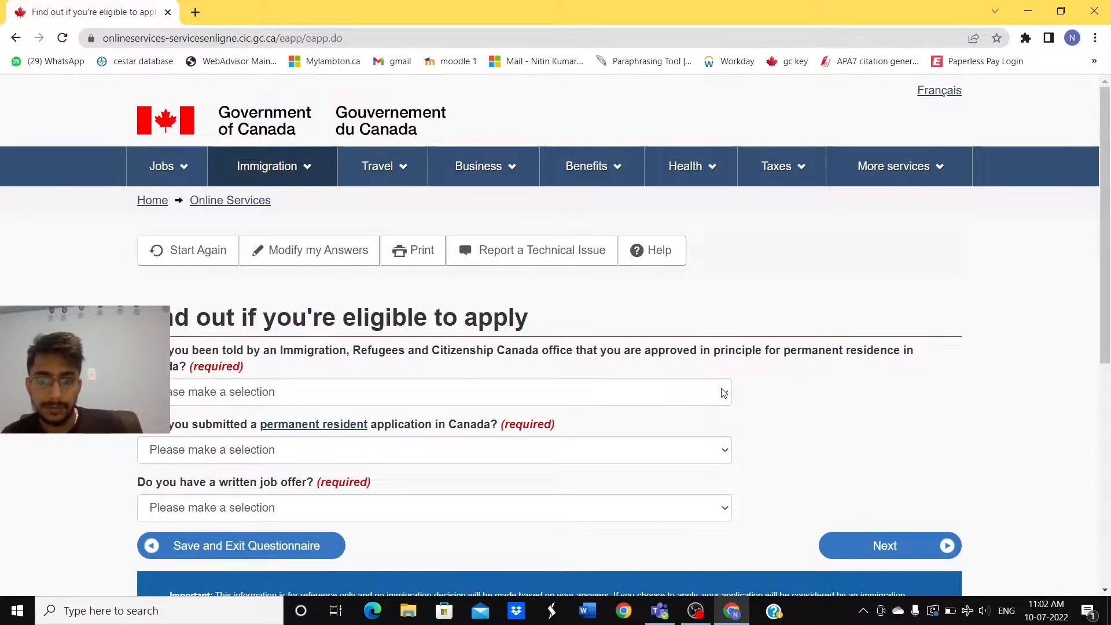
Step: Answer the approved-in-principle question, No to PR application and No to job offer, then submit
{"action": "left_click", "coordinate": [723, 393]}
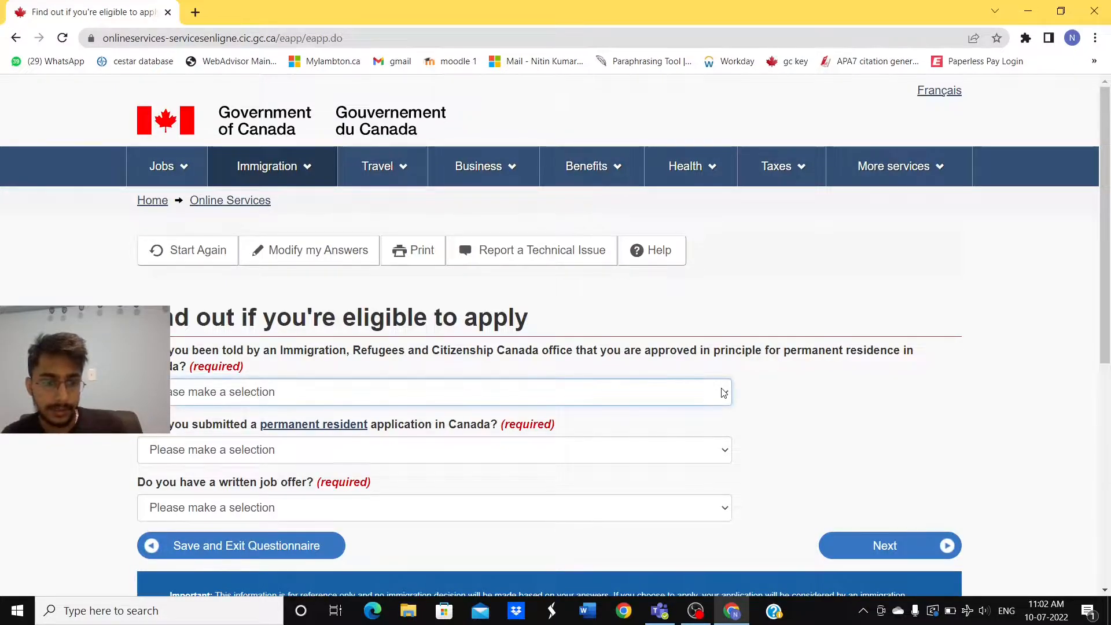
{"action": "left_click", "coordinate": [659, 441]}
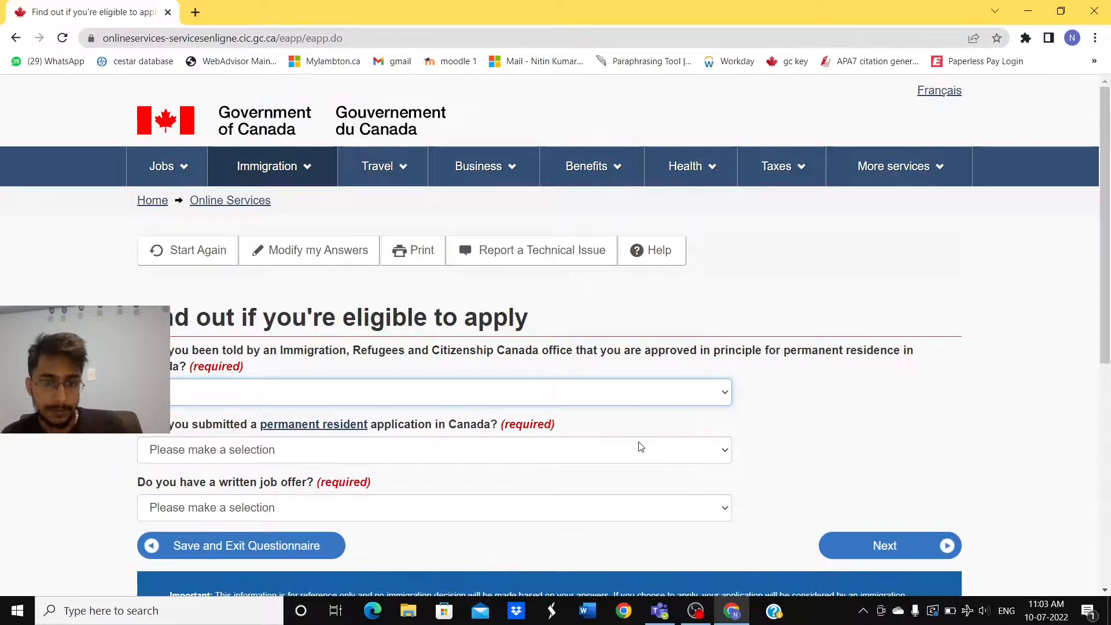
{"action": "left_click", "coordinate": [640, 447]}
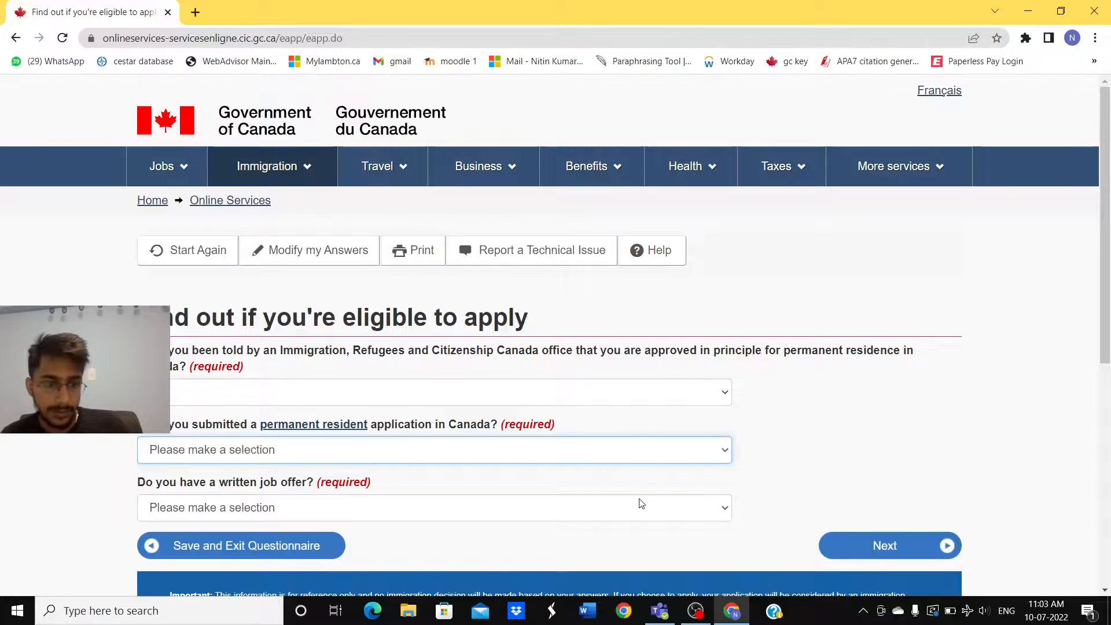
{"action": "key", "text": "n"}
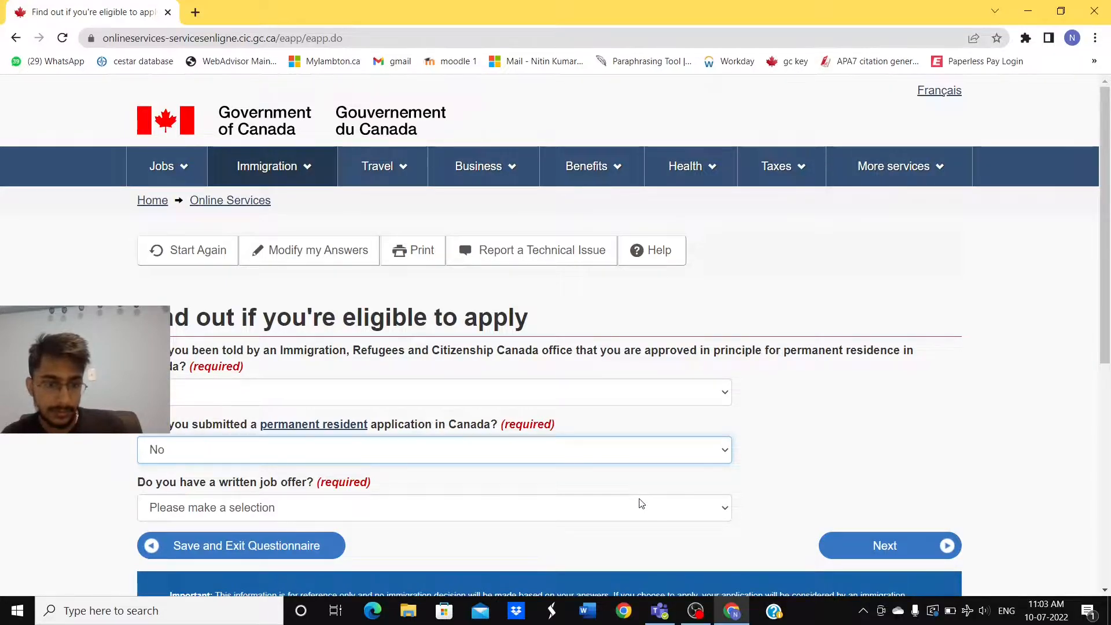
{"action": "scroll", "coordinate": [641, 503], "scroll_direction": "down", "scroll_amount": 1}
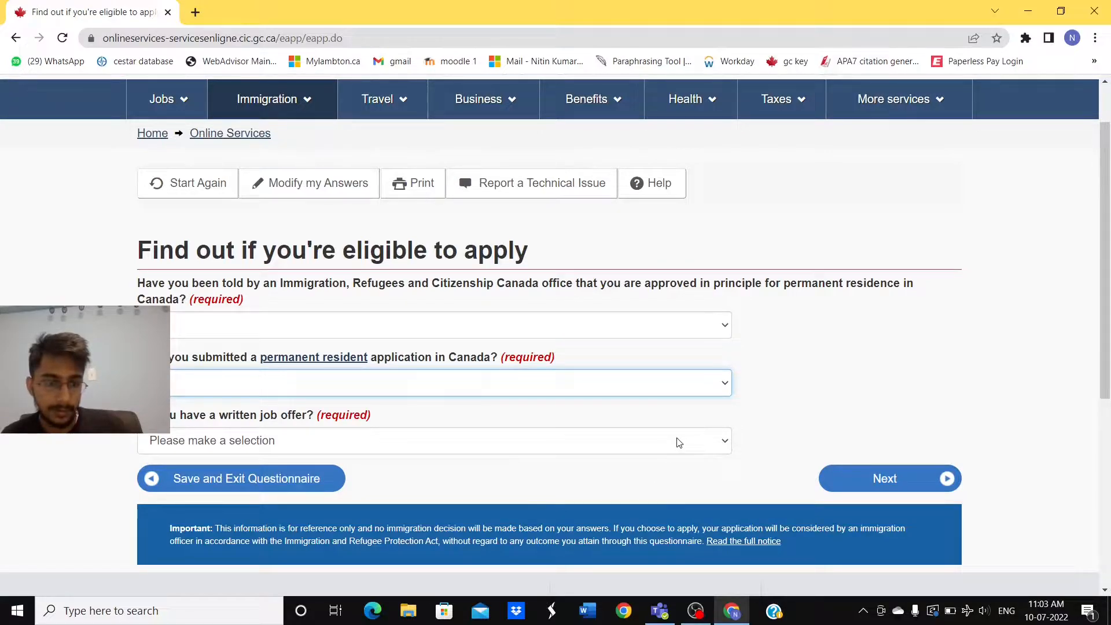
{"action": "key", "text": "Tab"}
{"action": "key", "text": "n"}
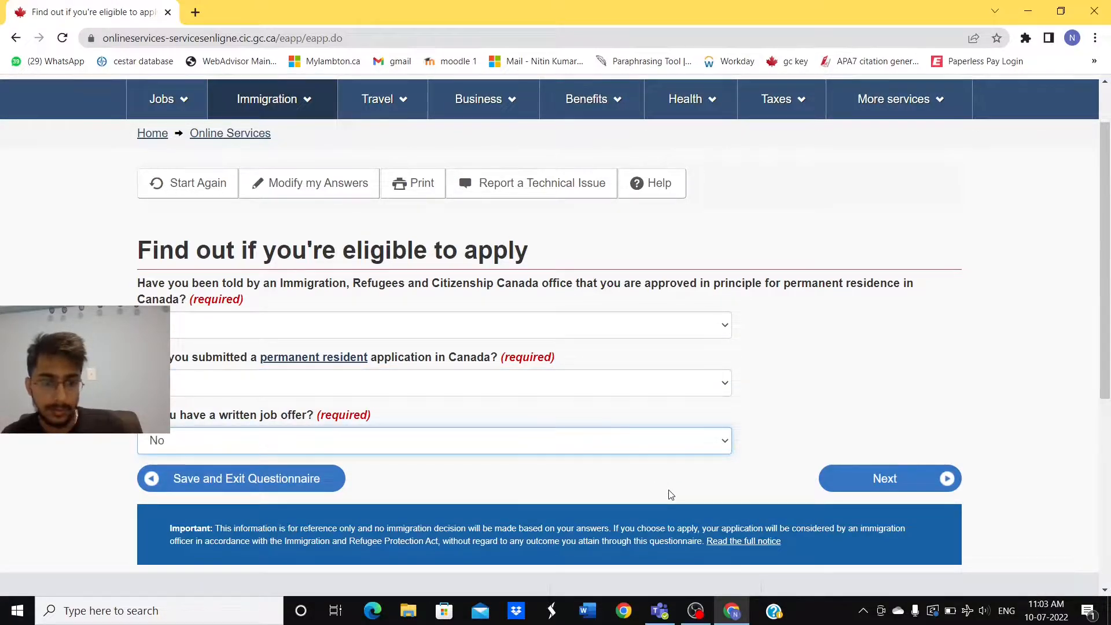
{"action": "left_click", "coordinate": [888, 479]}
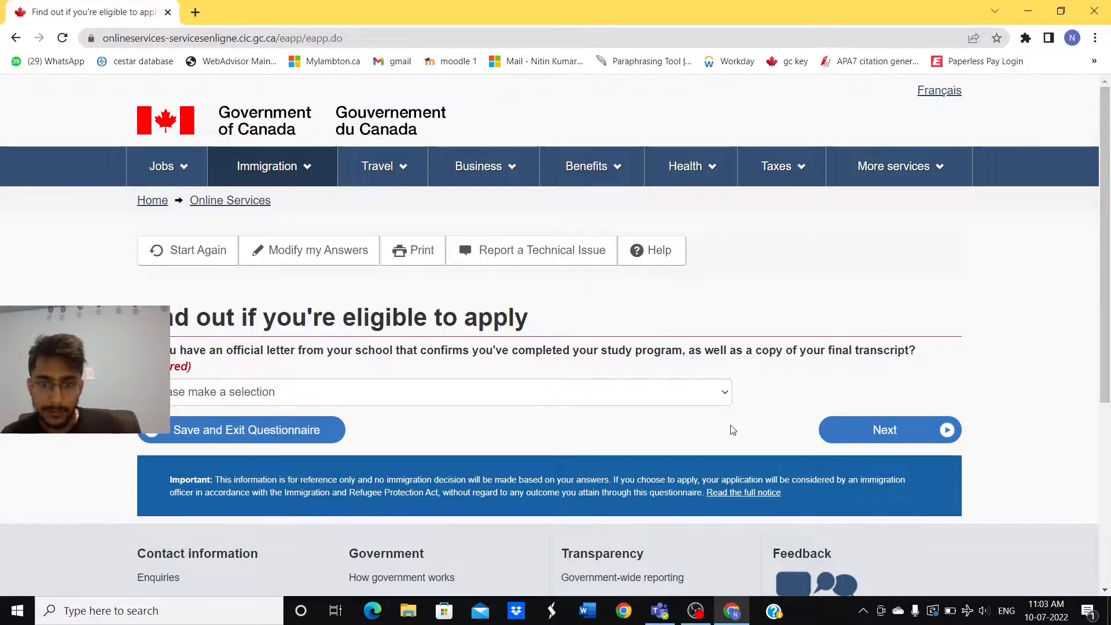
Step: Answer the school completion letter question and submit
{"action": "left_click", "coordinate": [703, 395]}
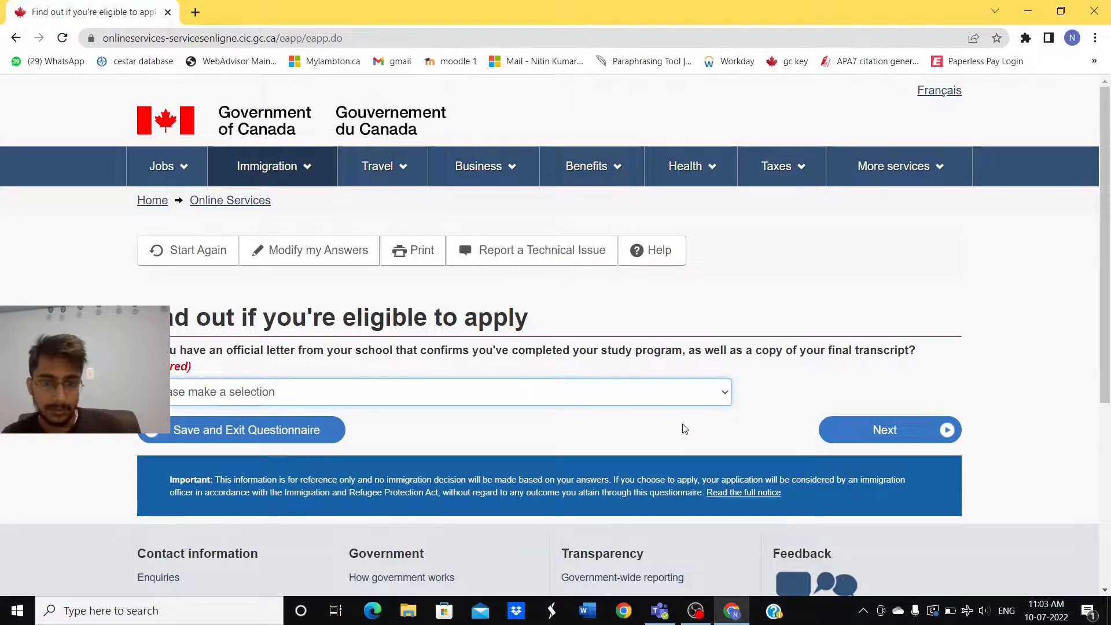
{"action": "left_click", "coordinate": [643, 427]}
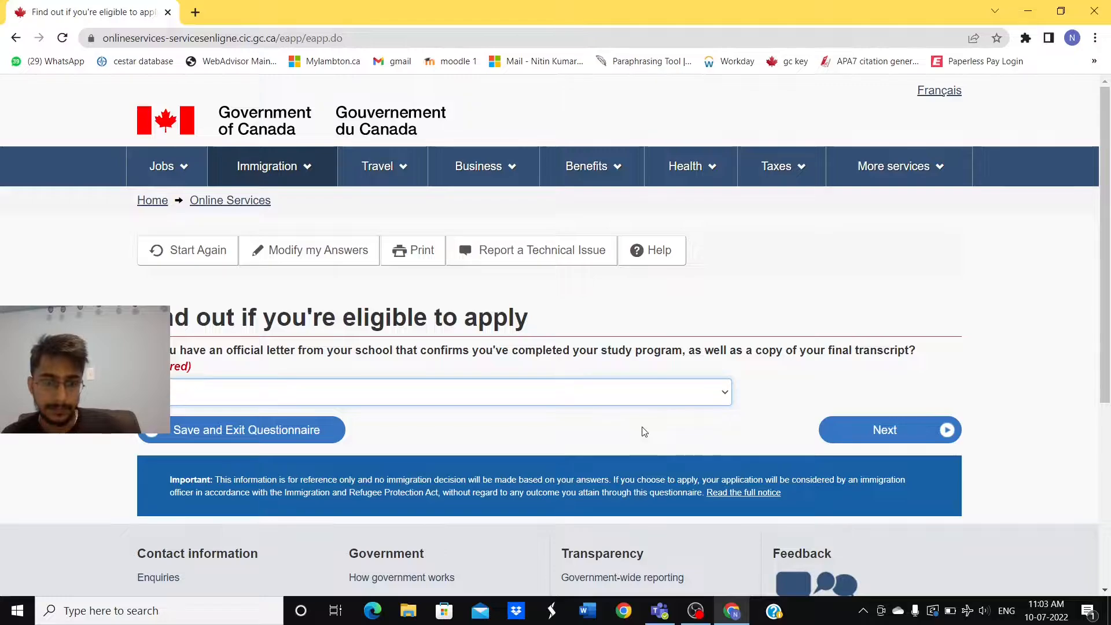
{"action": "left_click", "coordinate": [852, 430]}
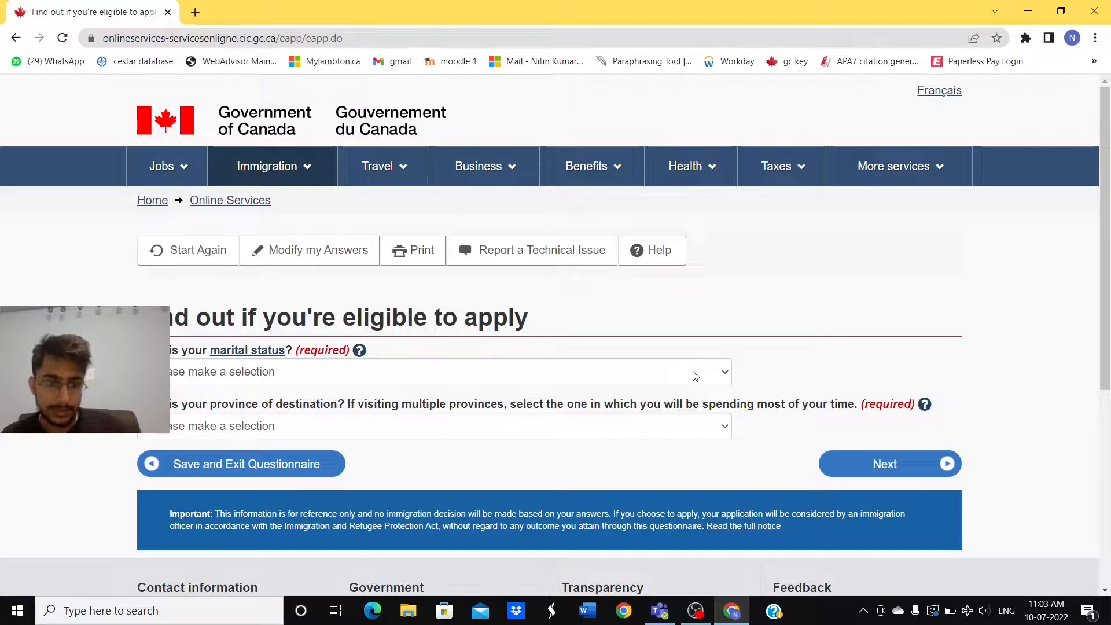
Step: Set marital status to Never Married/Single and province of destination to Ontario, then submit
{"action": "left_click", "coordinate": [695, 376]}
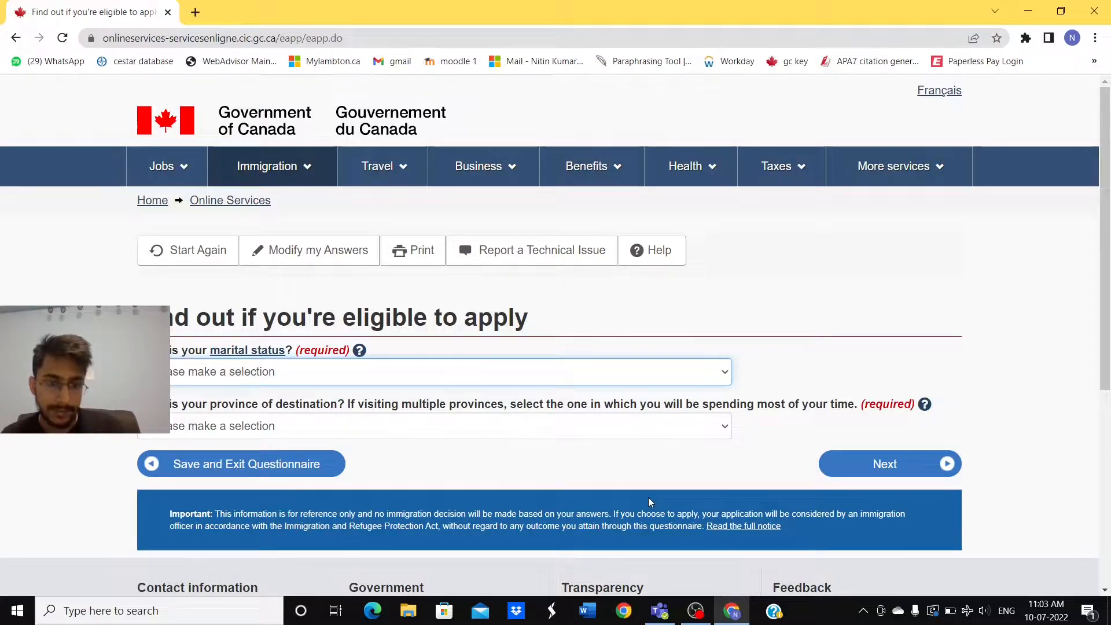
{"action": "key", "text": "n"}
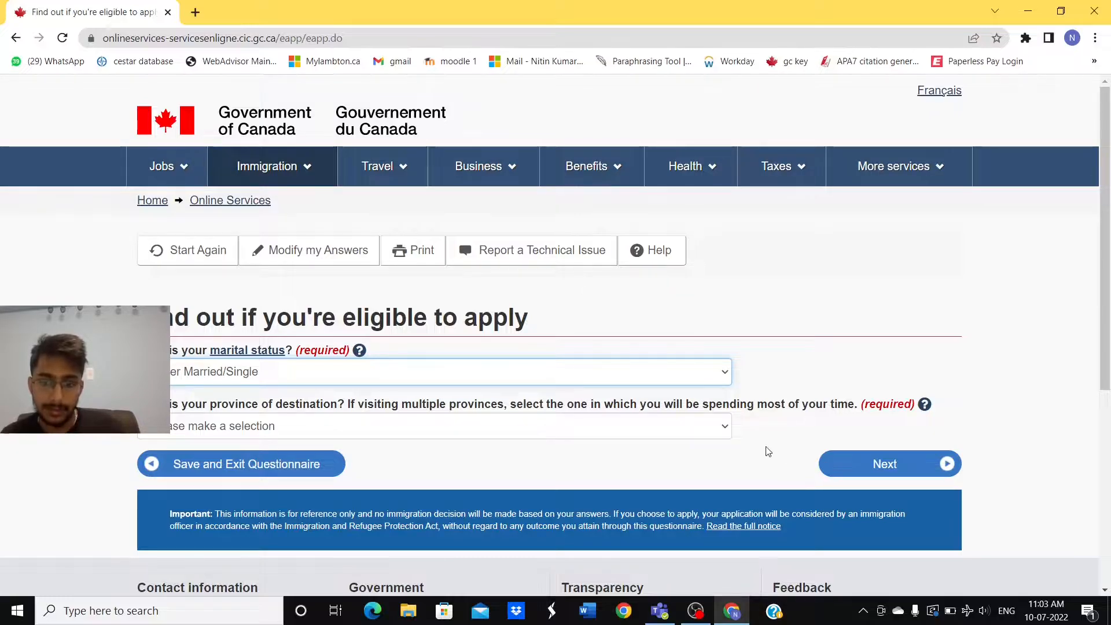
{"action": "left_click", "coordinate": [722, 434]}
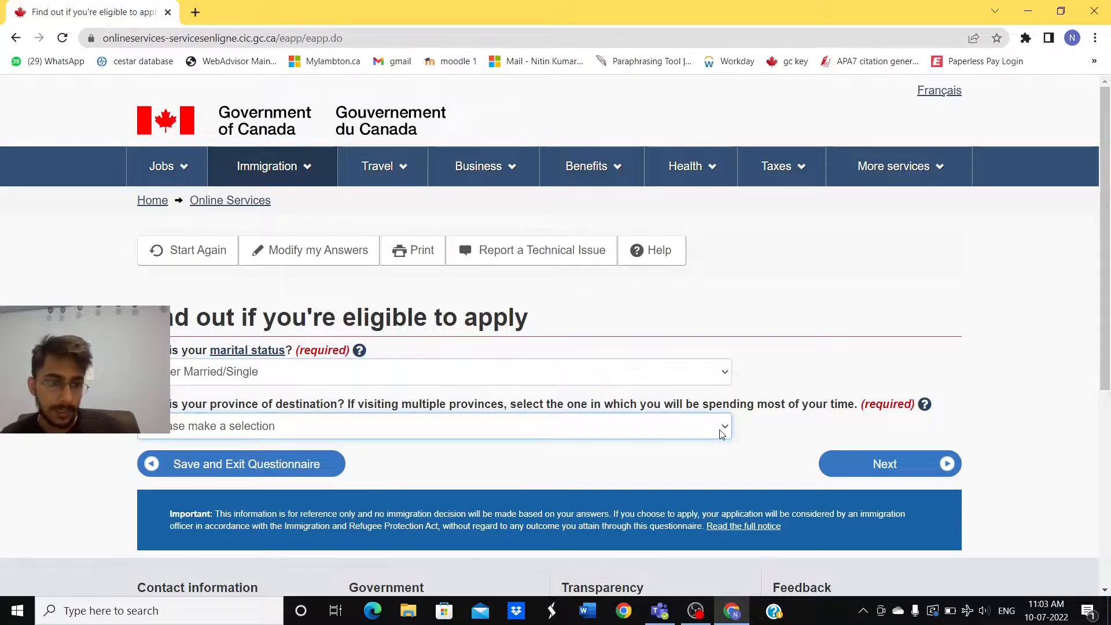
{"action": "left_click", "coordinate": [689, 355]}
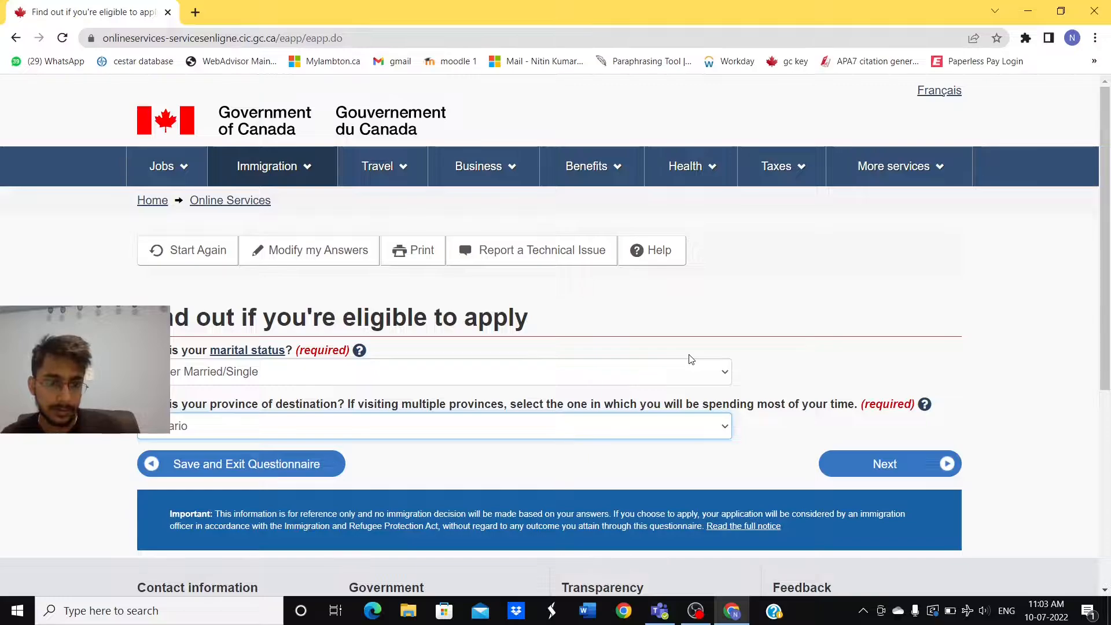
{"action": "left_click", "coordinate": [874, 466]}
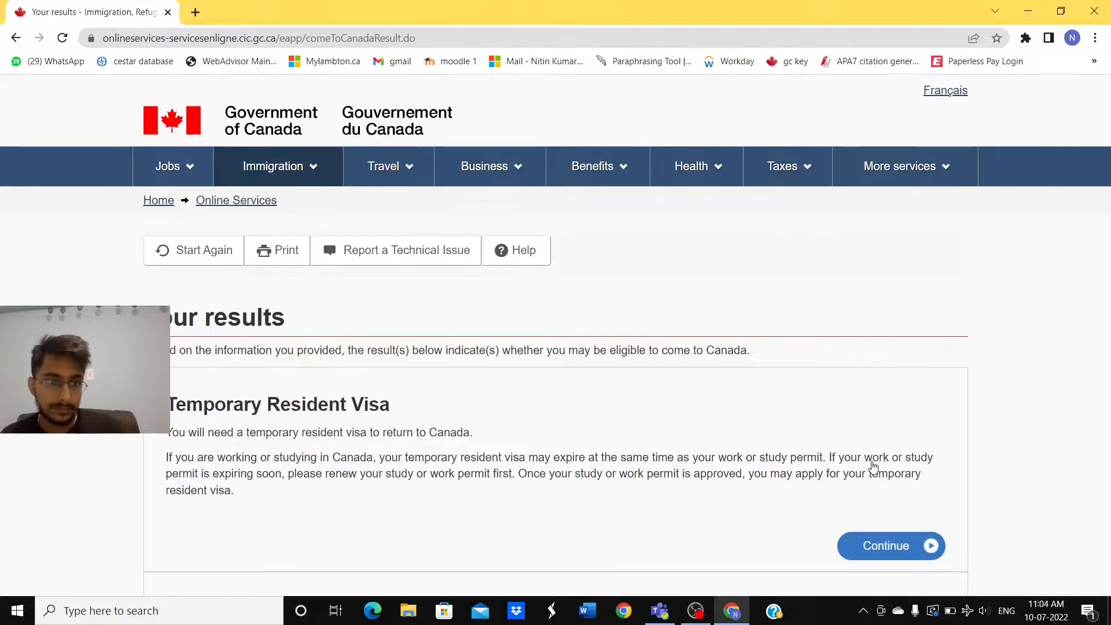
Step: Look over the Temporary Resident Visa and PGWP results, then continue with Post-Graduate Work Permit - in Canada
{"action": "scroll", "coordinate": [702, 408], "scroll_direction": "down", "scroll_amount": 1}
{"action": "scroll", "coordinate": [702, 408], "scroll_direction": "down", "scroll_amount": 5}
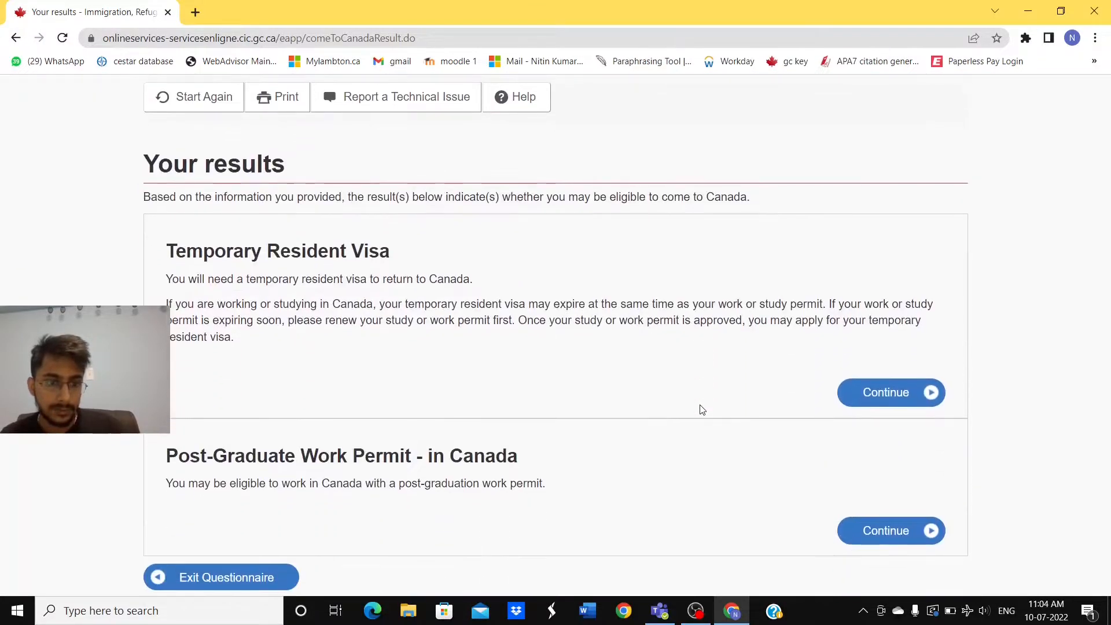
{"action": "scroll", "coordinate": [702, 408], "scroll_direction": "up", "scroll_amount": 3}
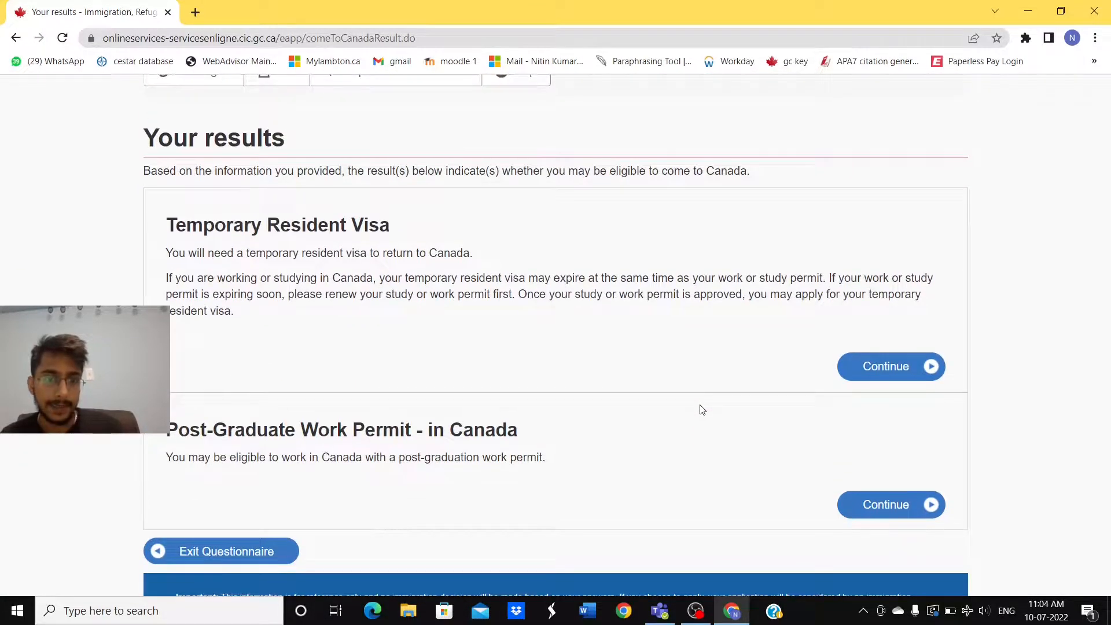
{"action": "scroll", "coordinate": [702, 409], "scroll_direction": "up", "scroll_amount": 1}
{"action": "scroll", "coordinate": [702, 409], "scroll_direction": "down", "scroll_amount": 1}
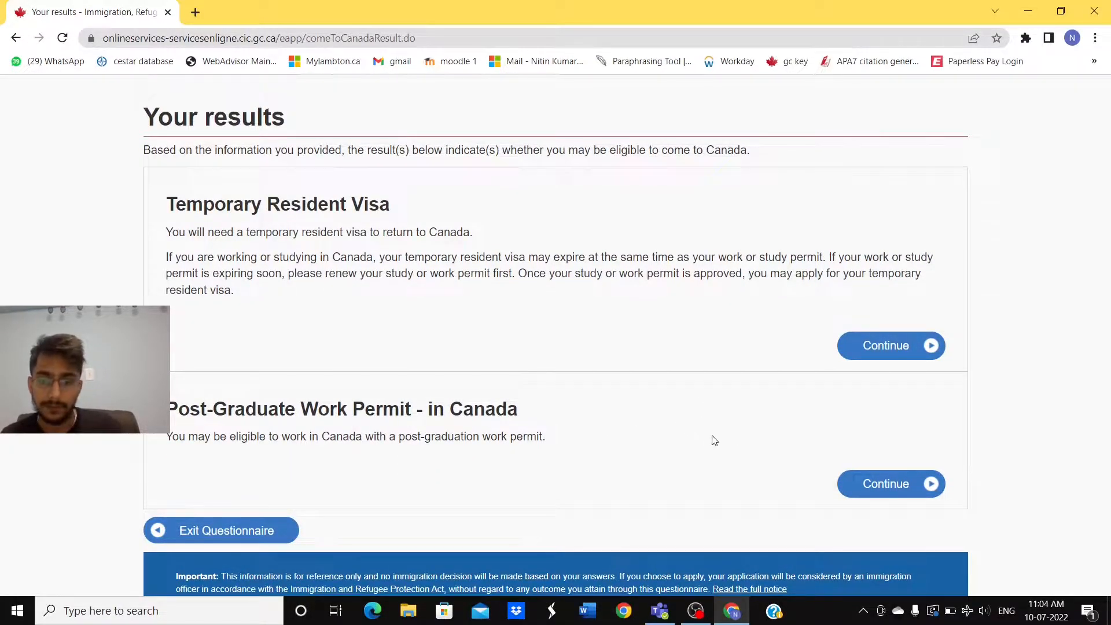
{"action": "left_click", "coordinate": [891, 487]}
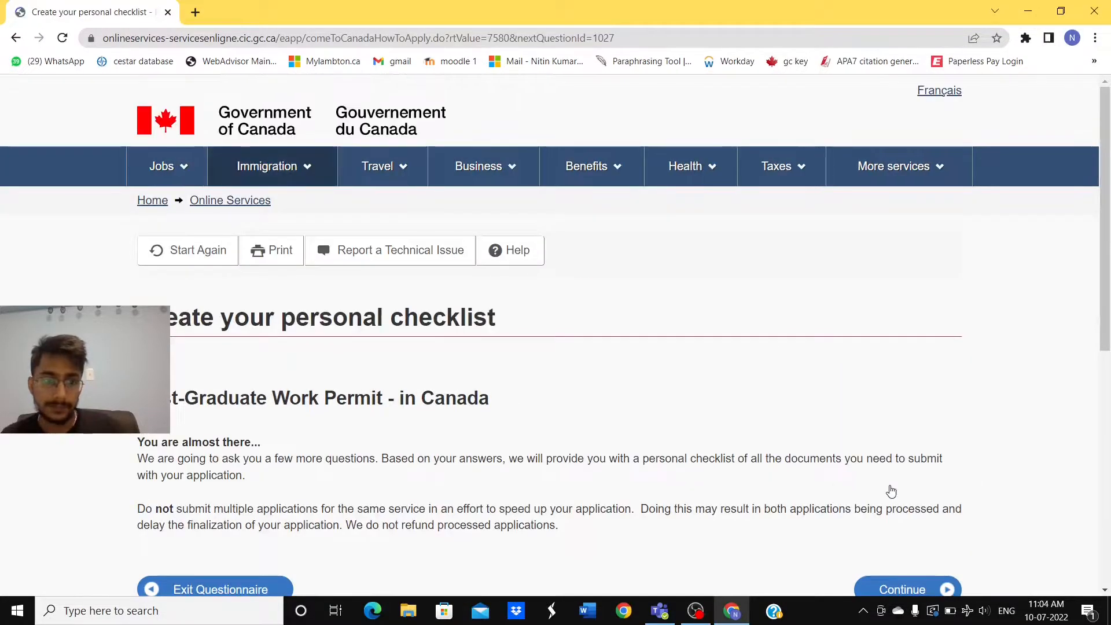
Step: Read through the PGWP 'Create your personal checklist' page and start its questions
{"action": "scroll", "coordinate": [645, 340], "scroll_direction": "down", "scroll_amount": 1}
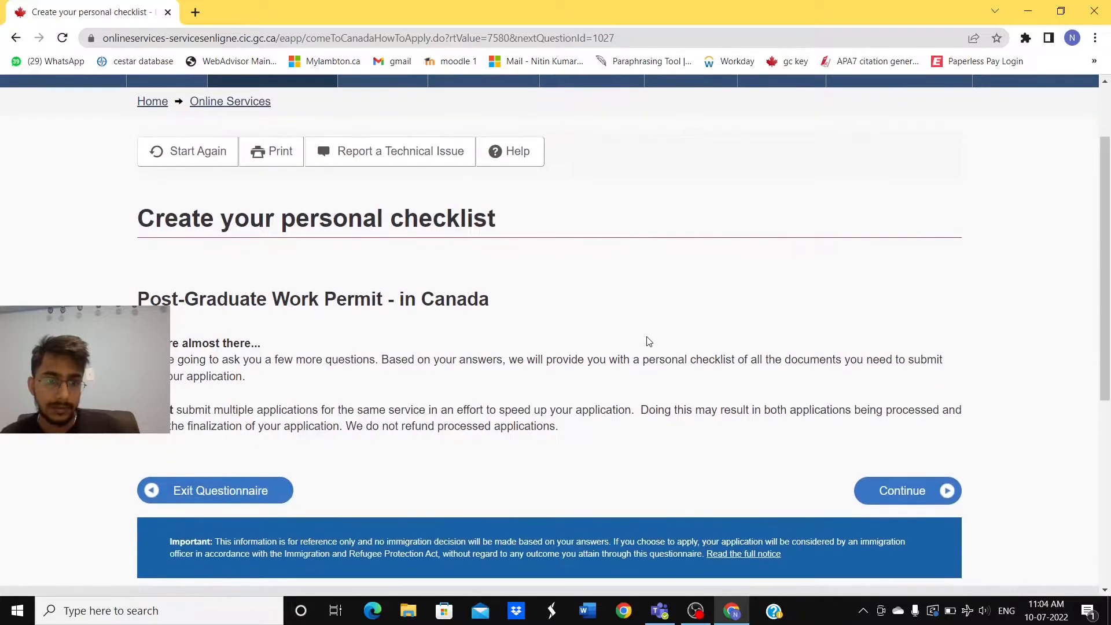
{"action": "scroll", "coordinate": [648, 341], "scroll_direction": "down", "scroll_amount": 1}
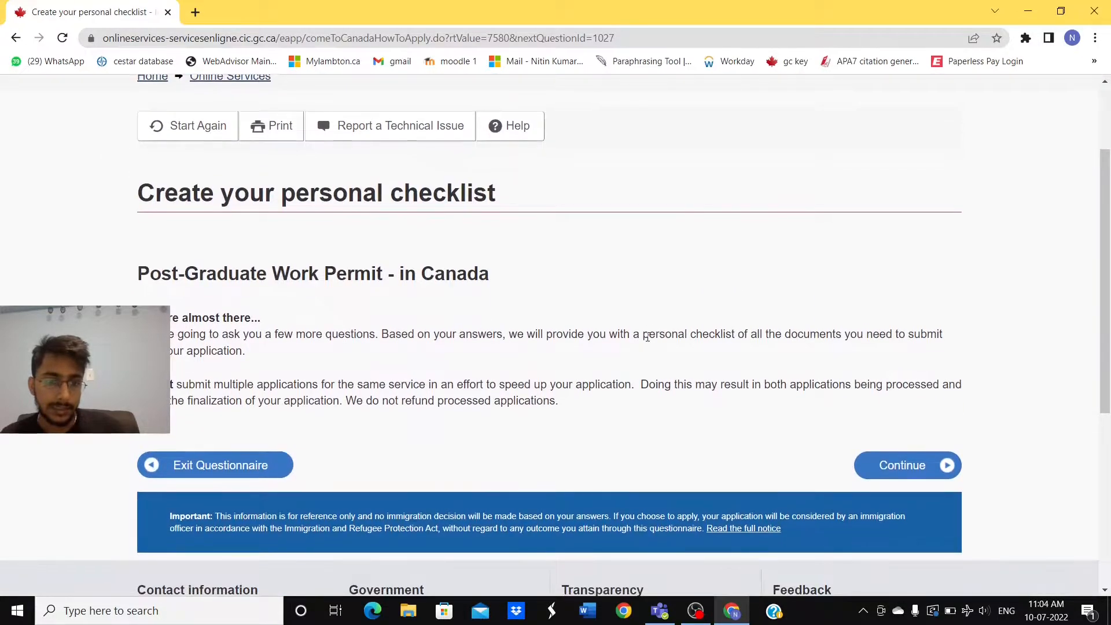
{"action": "scroll", "coordinate": [648, 342], "scroll_direction": "down", "scroll_amount": 3}
{"action": "scroll", "coordinate": [648, 341], "scroll_direction": "up", "scroll_amount": 1}
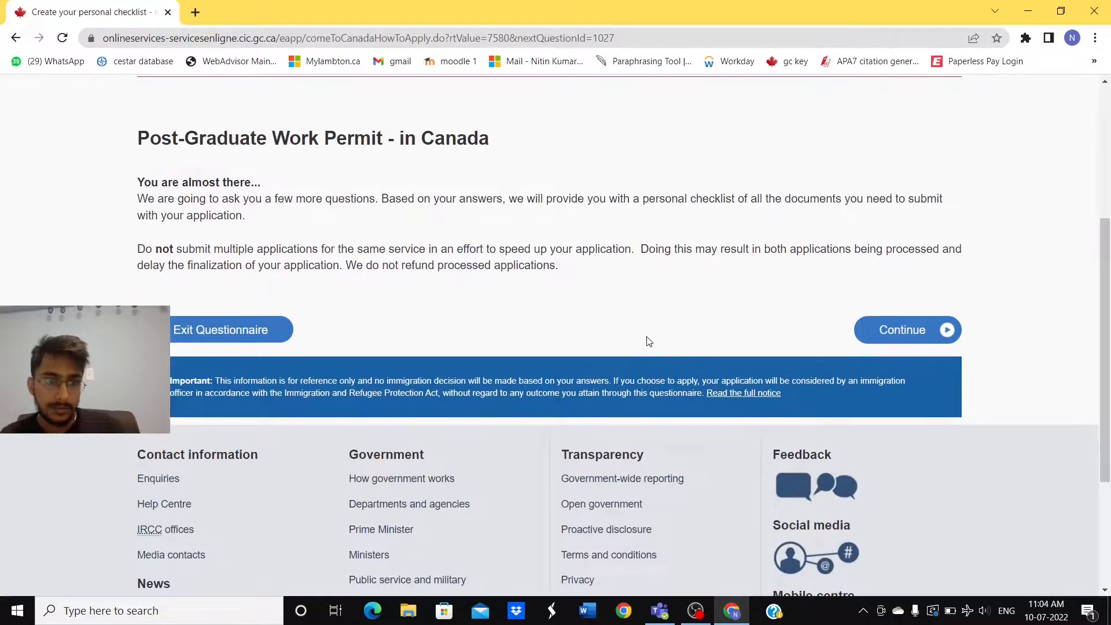
{"action": "scroll", "coordinate": [648, 341], "scroll_direction": "up", "scroll_amount": 1}
{"action": "scroll", "coordinate": [649, 341], "scroll_direction": "up", "scroll_amount": 1}
{"action": "scroll", "coordinate": [650, 340], "scroll_direction": "down", "scroll_amount": 1}
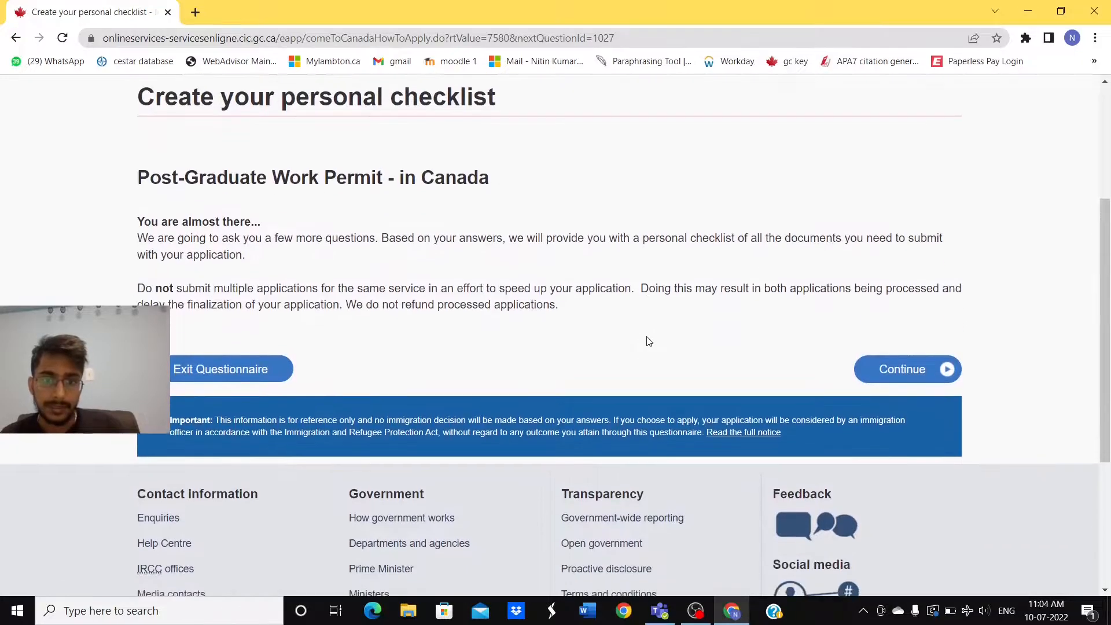
{"action": "left_click", "coordinate": [900, 372]}
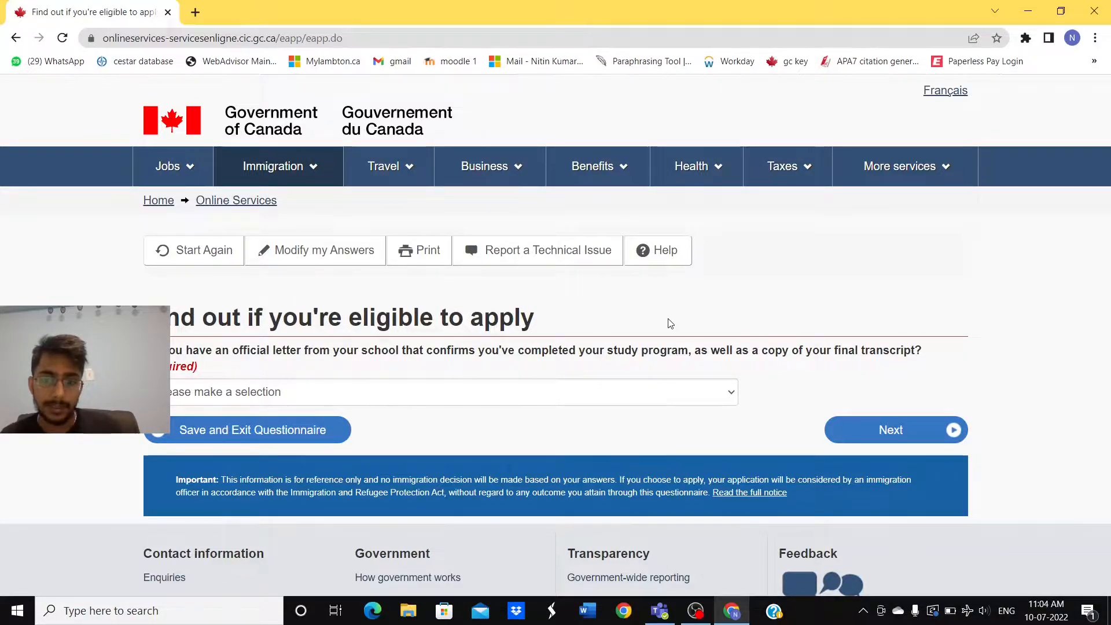
Step: Answer the school letter question and move on to the medical exam question
{"action": "left_click", "coordinate": [689, 393]}
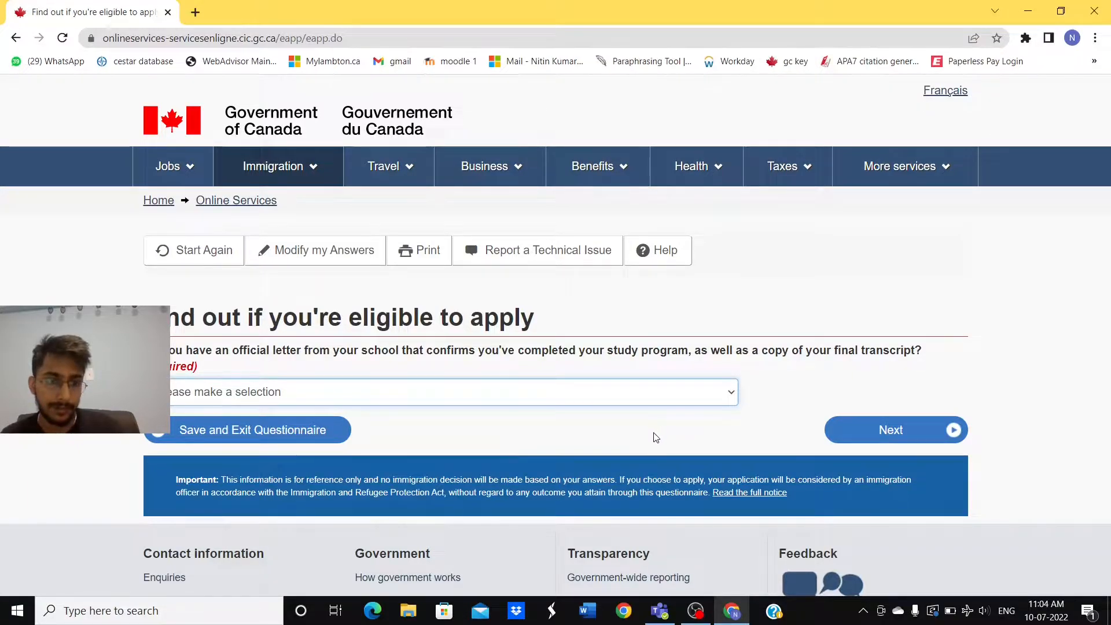
{"action": "left_click", "coordinate": [620, 427]}
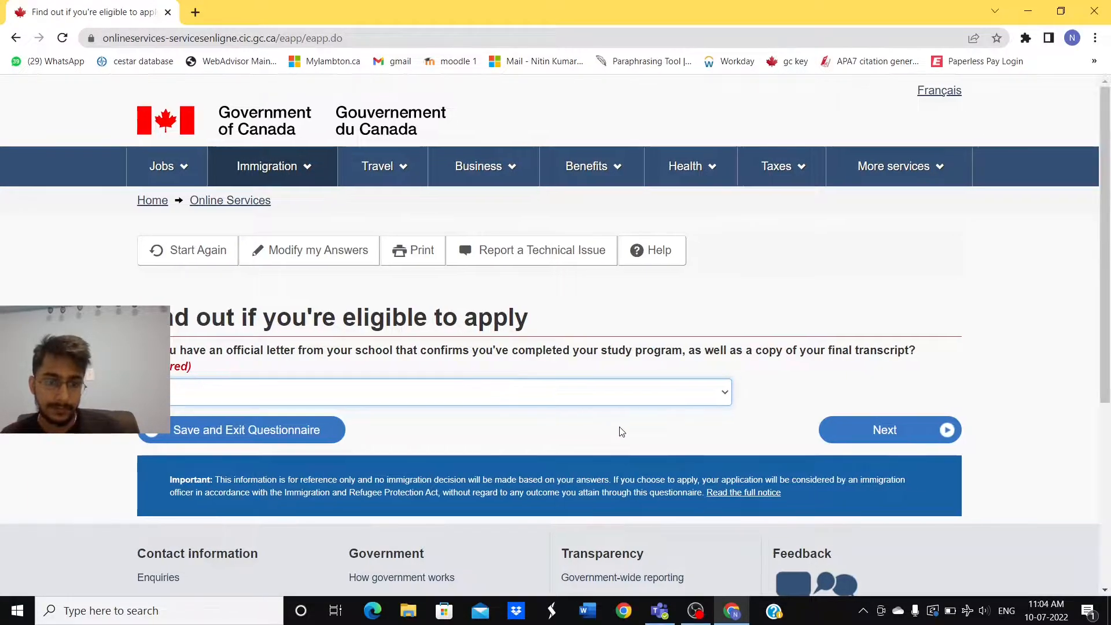
{"action": "left_click", "coordinate": [863, 434]}
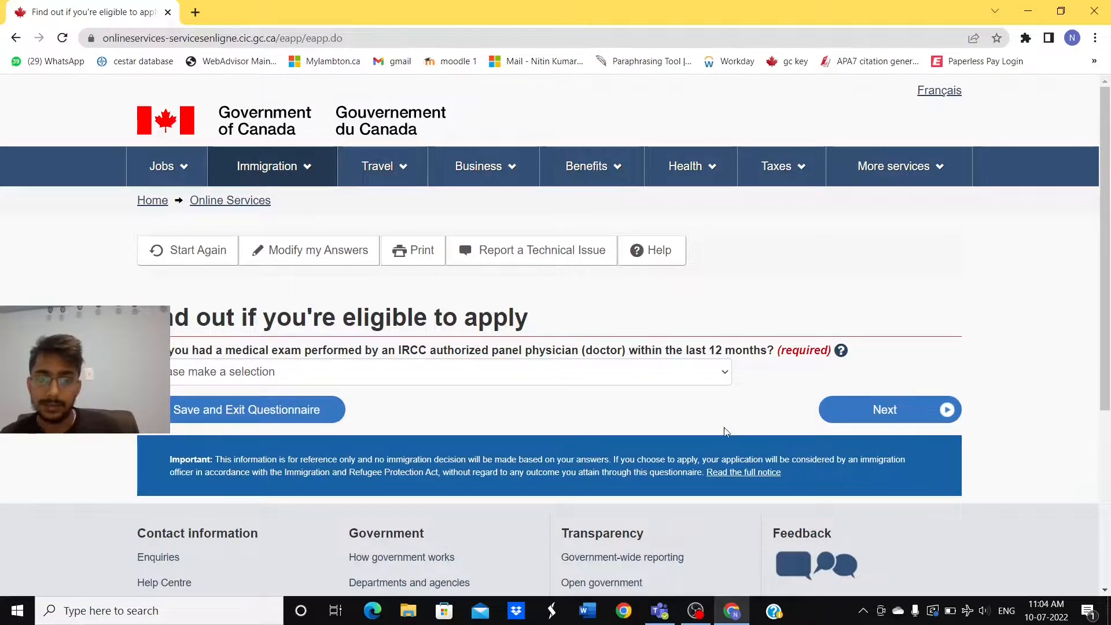
Step: Answer the medical exam and designated-country questions from their dropdowns
{"action": "left_click", "coordinate": [709, 379]}
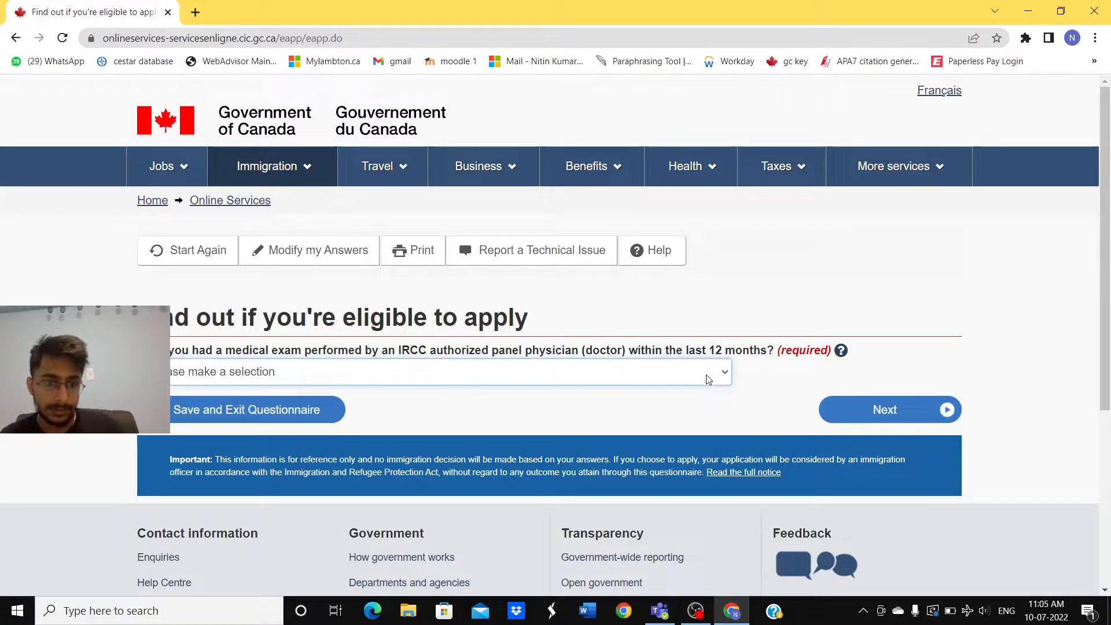
{"action": "left_click", "coordinate": [682, 428]}
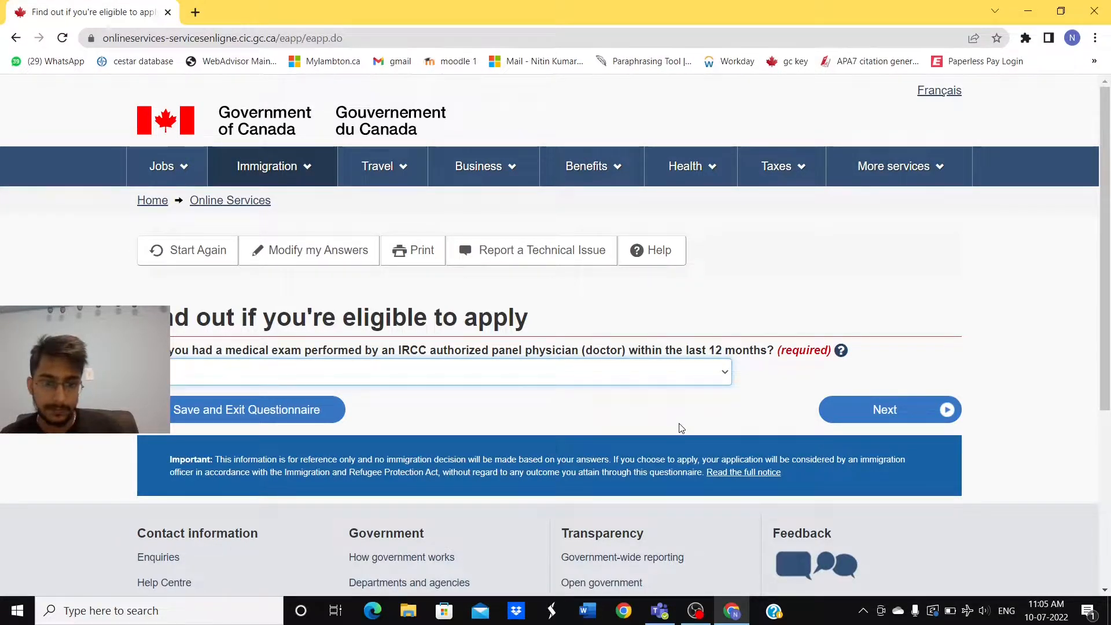
{"action": "left_click", "coordinate": [895, 408]}
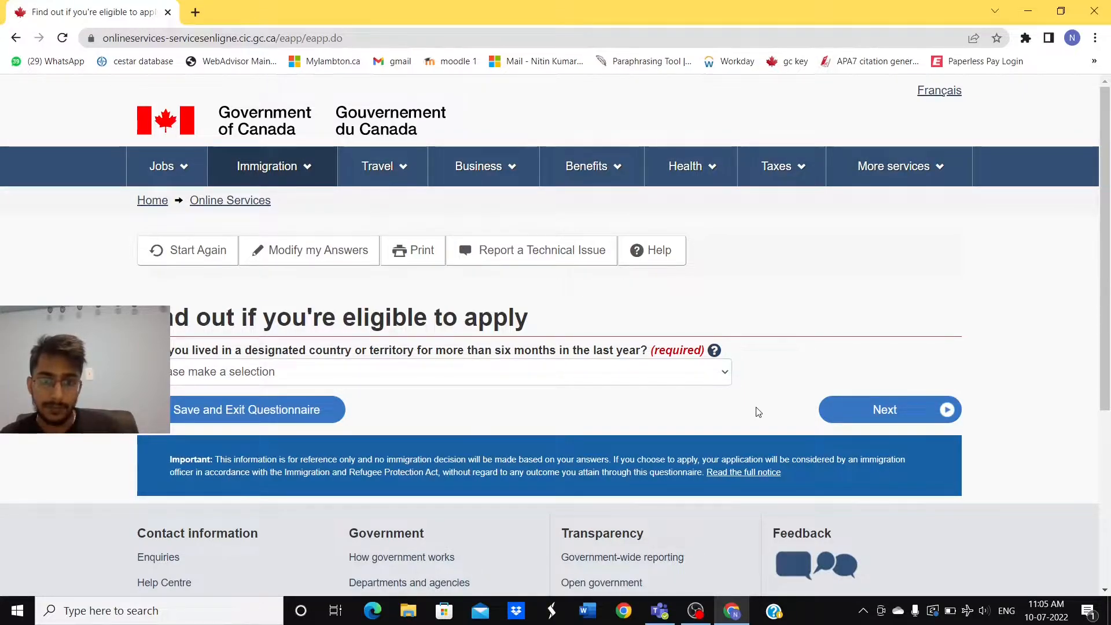
{"action": "left_click", "coordinate": [690, 376]}
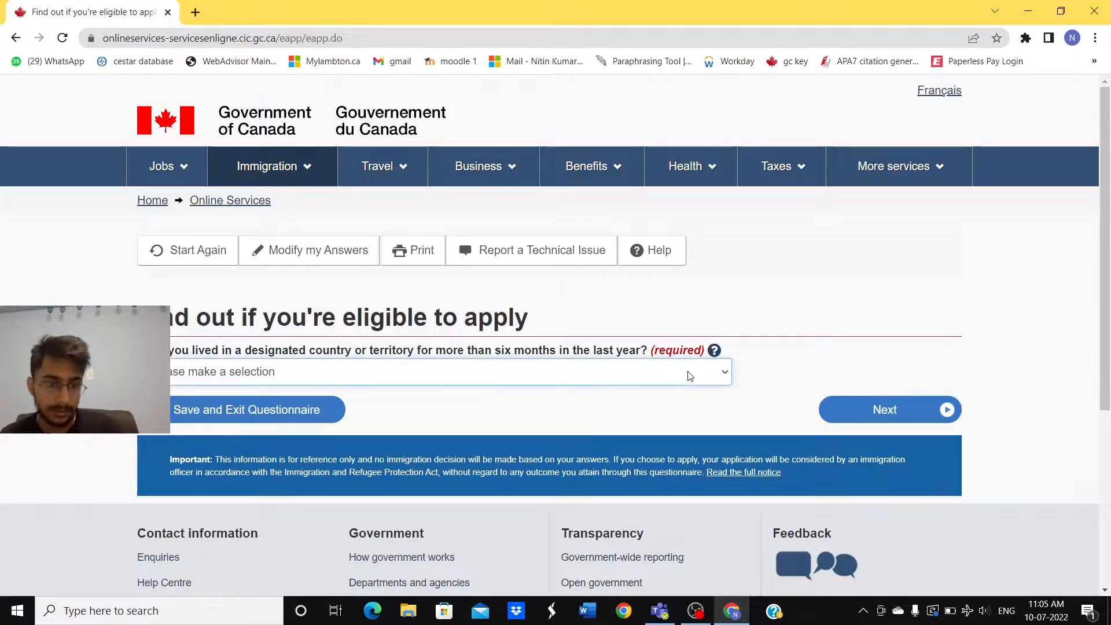
{"action": "left_click", "coordinate": [657, 423]}
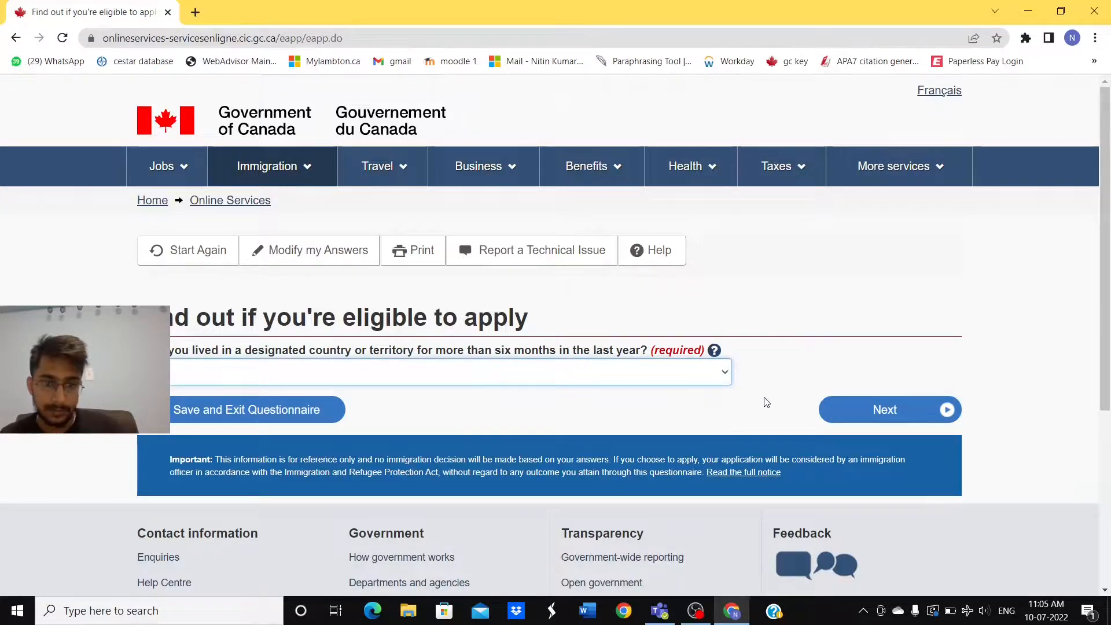
{"action": "left_click", "coordinate": [887, 405]}
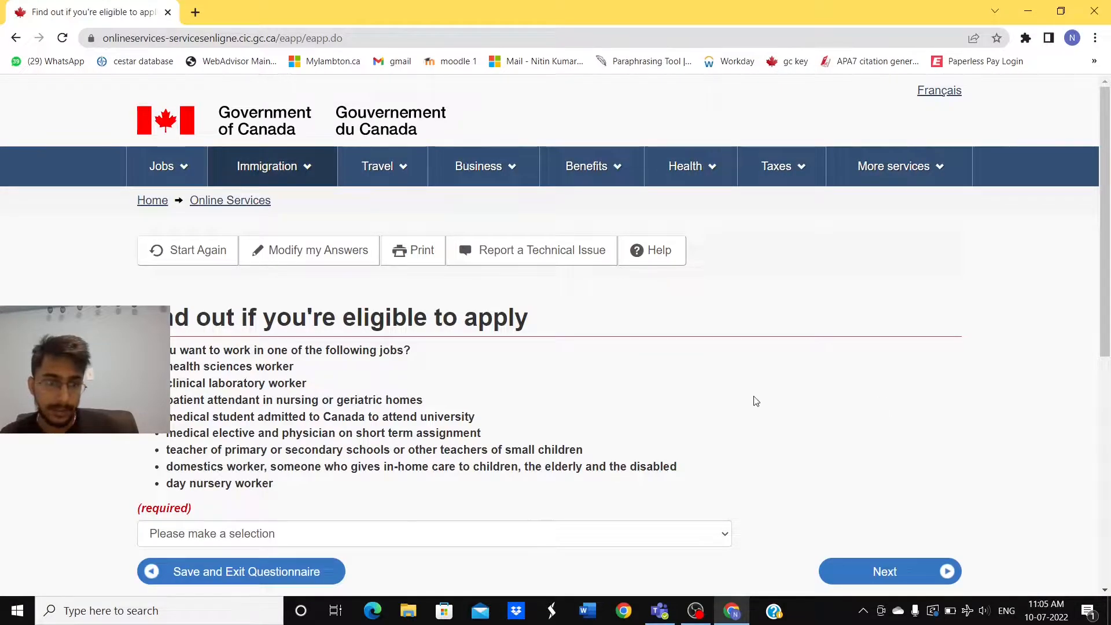
Step: Answer the health-care or child-care jobs question to reach the family-member question
{"action": "scroll", "coordinate": [756, 400], "scroll_direction": "down", "scroll_amount": 1}
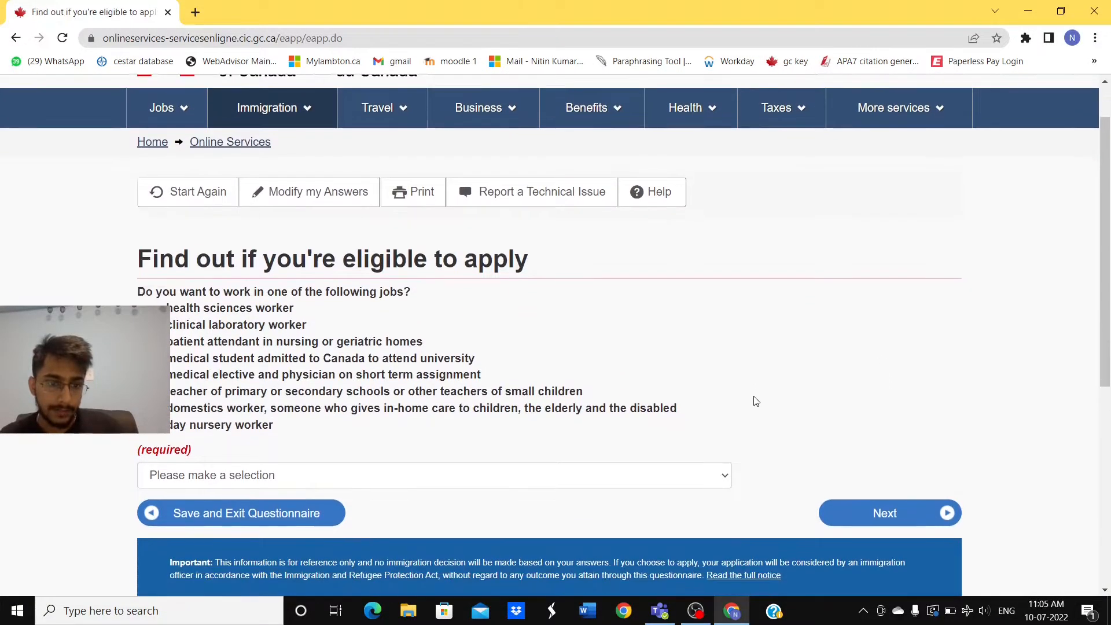
{"action": "scroll", "coordinate": [756, 400], "scroll_direction": "down", "scroll_amount": 1}
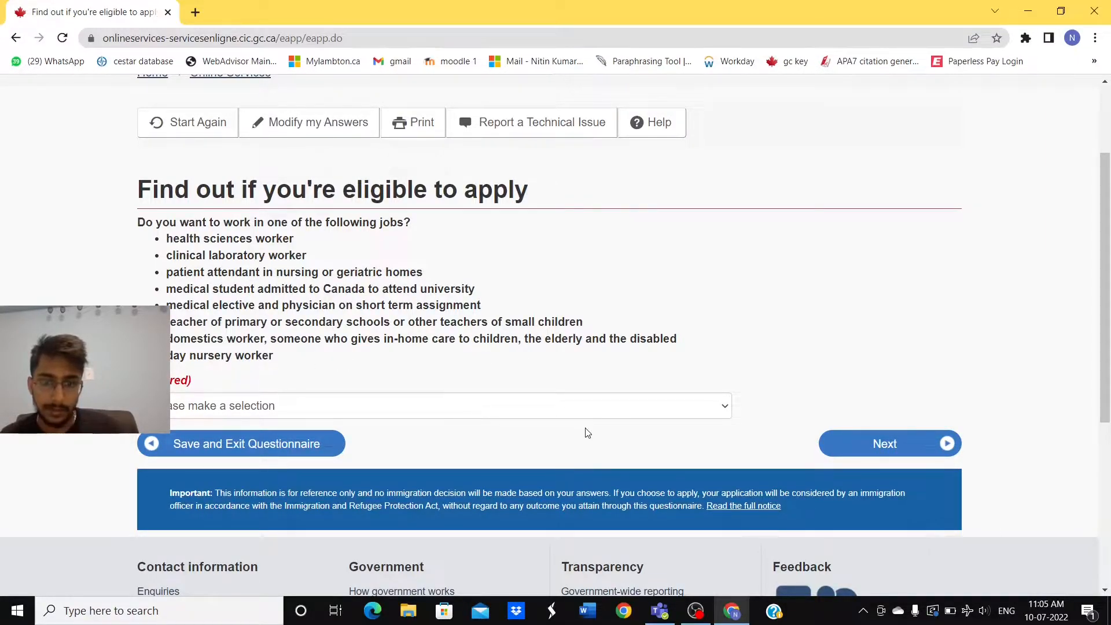
{"action": "left_click", "coordinate": [658, 413]}
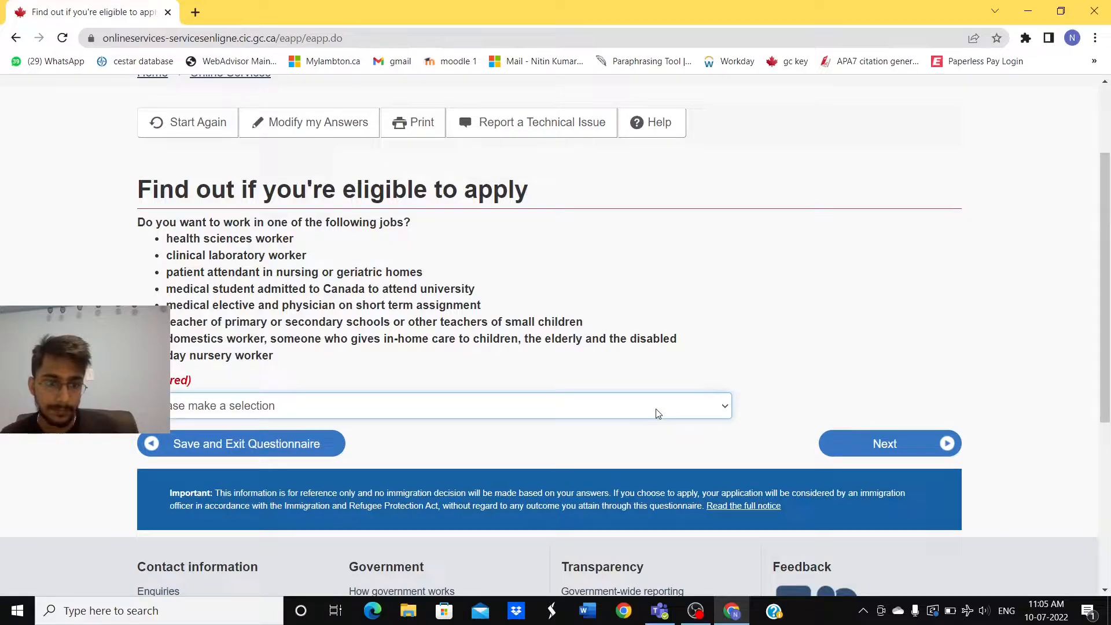
{"action": "left_click", "coordinate": [644, 458]}
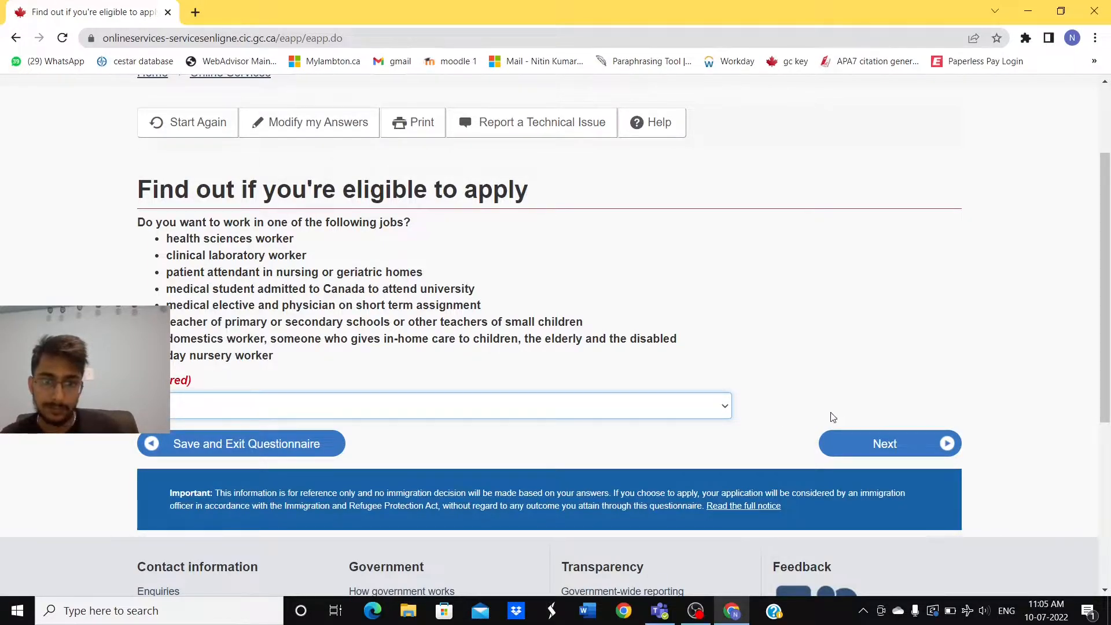
{"action": "left_click", "coordinate": [879, 452]}
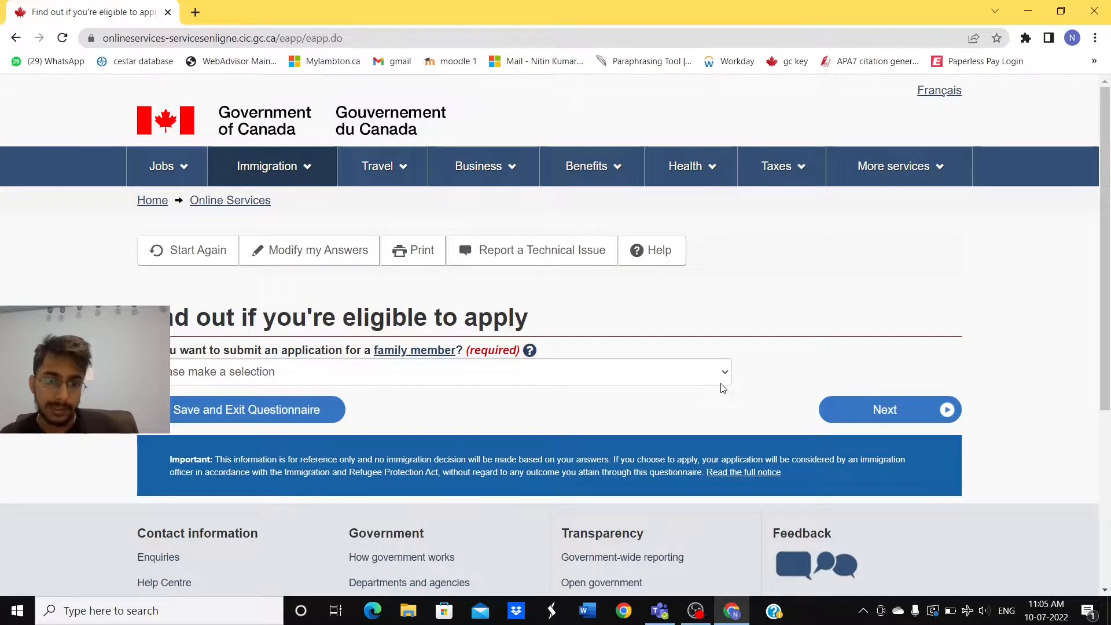
Step: Answer the family-member question and keep No for giving someone application access
{"action": "left_click", "coordinate": [719, 381]}
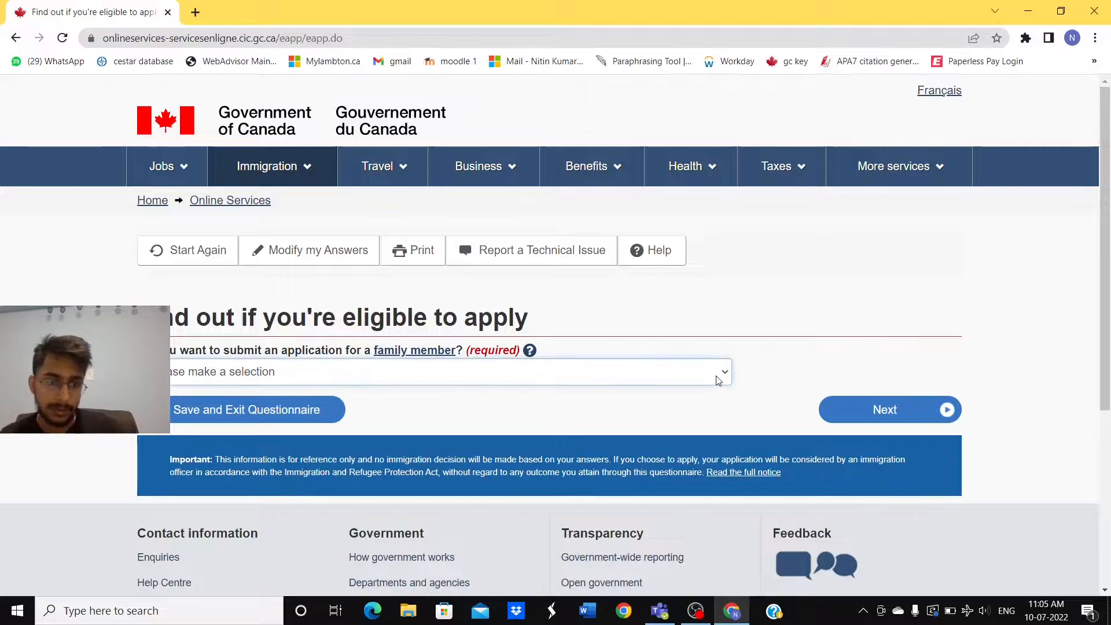
{"action": "left_click", "coordinate": [699, 419]}
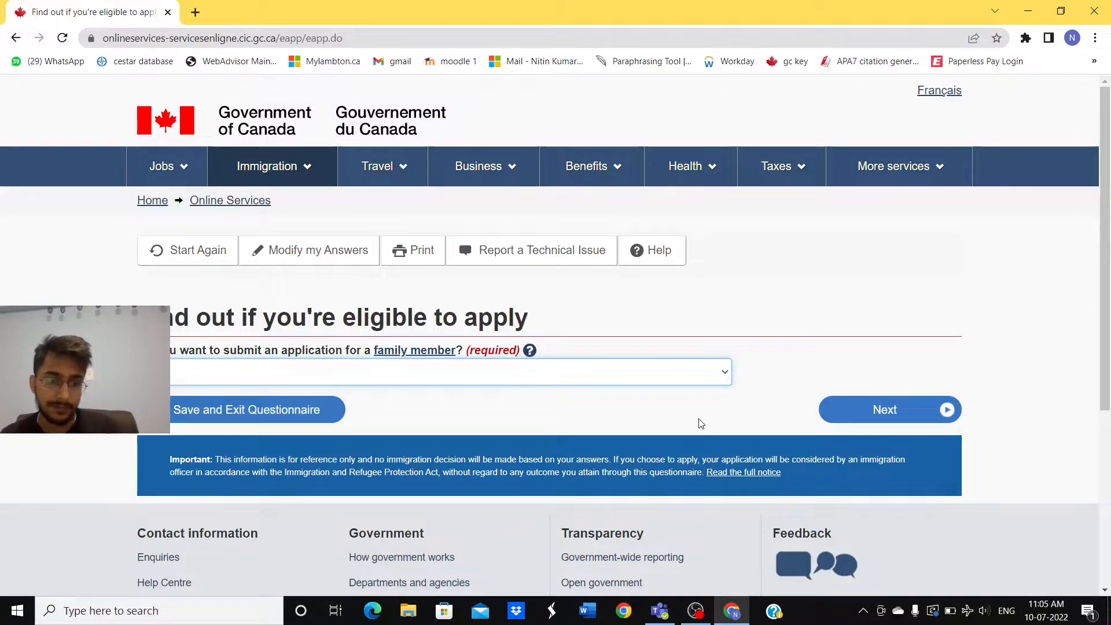
{"action": "left_click", "coordinate": [889, 409]}
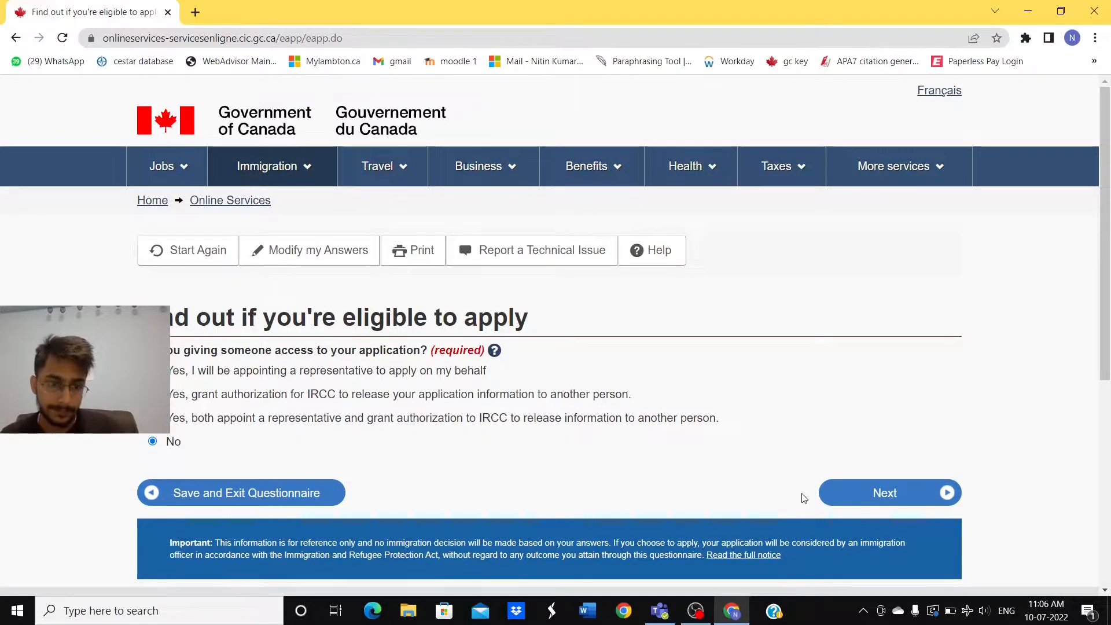
{"action": "left_click", "coordinate": [889, 496]}
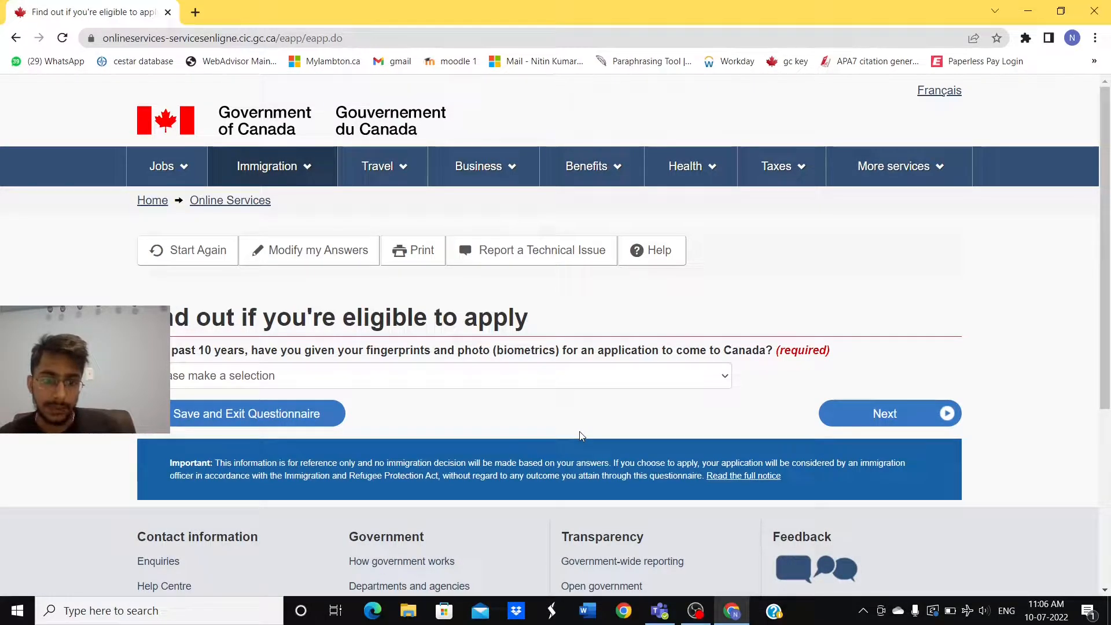
Step: Answer the biometrics question to reach the application fees question
{"action": "left_click", "coordinate": [677, 379]}
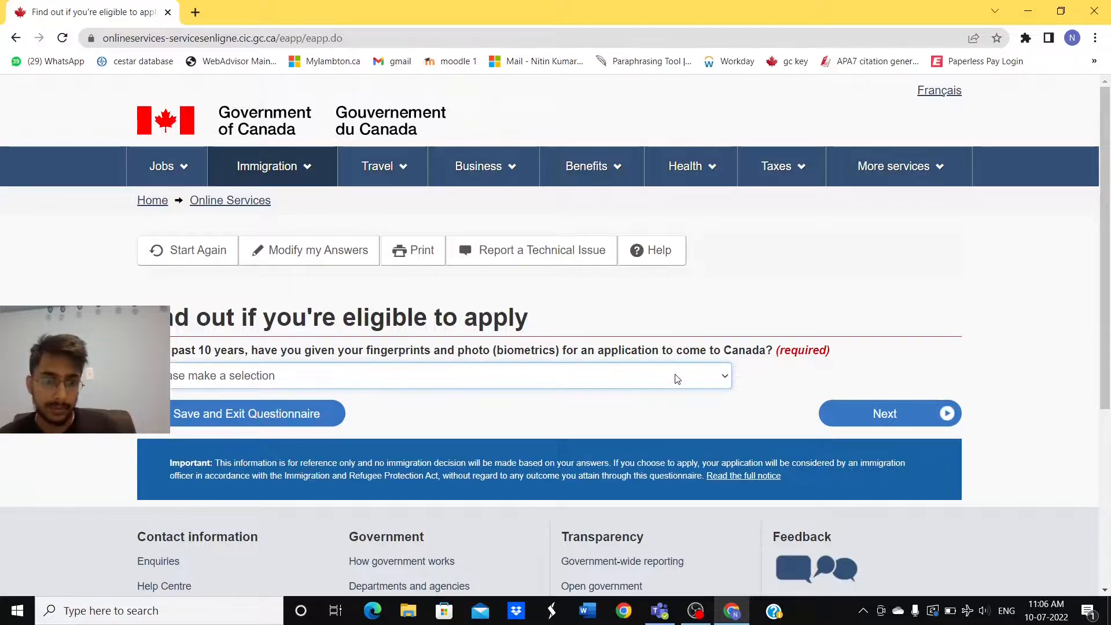
{"action": "left_click", "coordinate": [646, 414]}
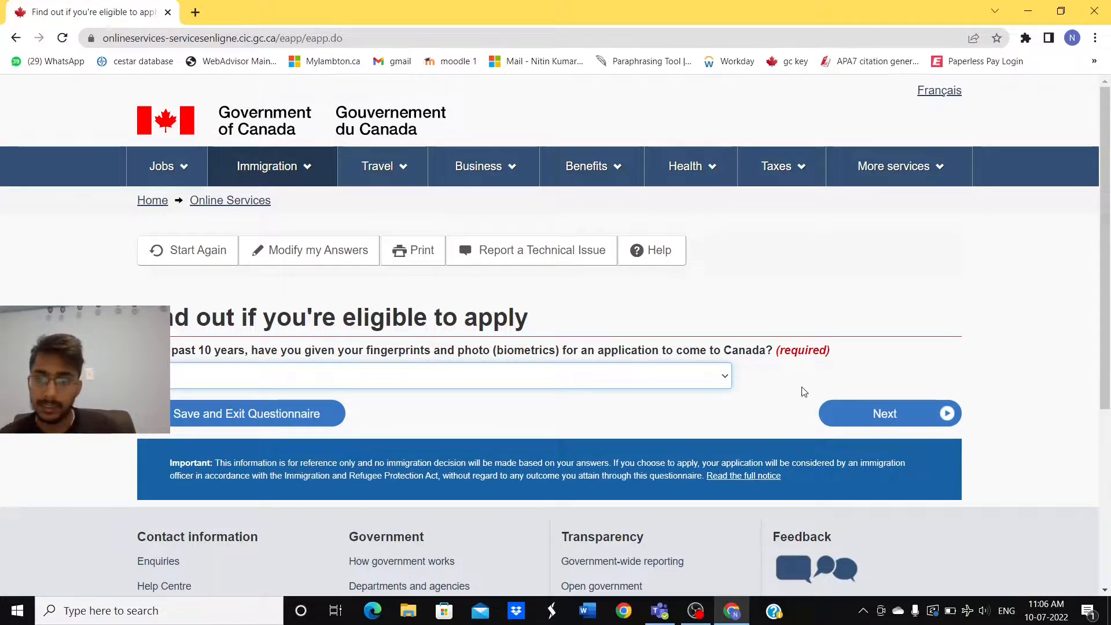
{"action": "left_click", "coordinate": [885, 416]}
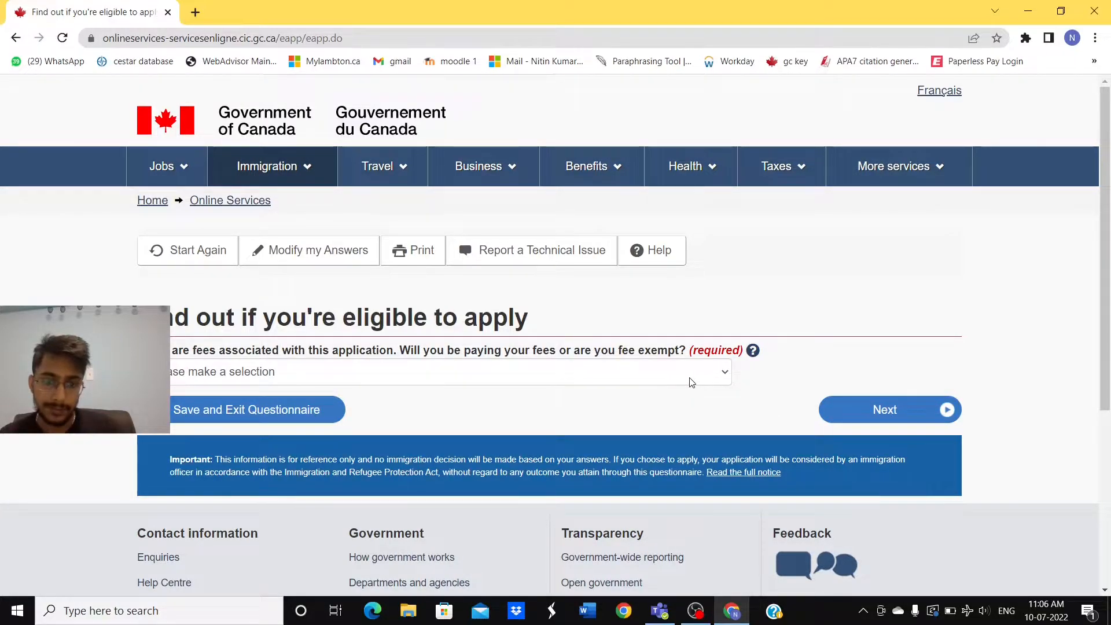
Step: Choose 'I will be paying my application fees.' for the fees question
{"action": "left_click", "coordinate": [724, 375]}
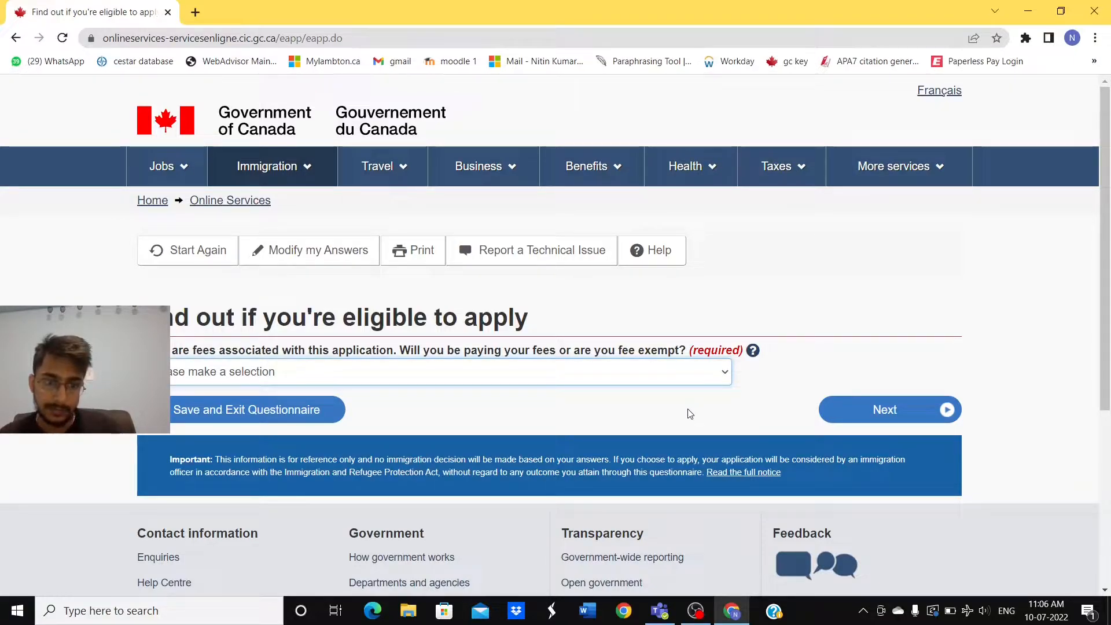
{"action": "key", "text": "Down"}
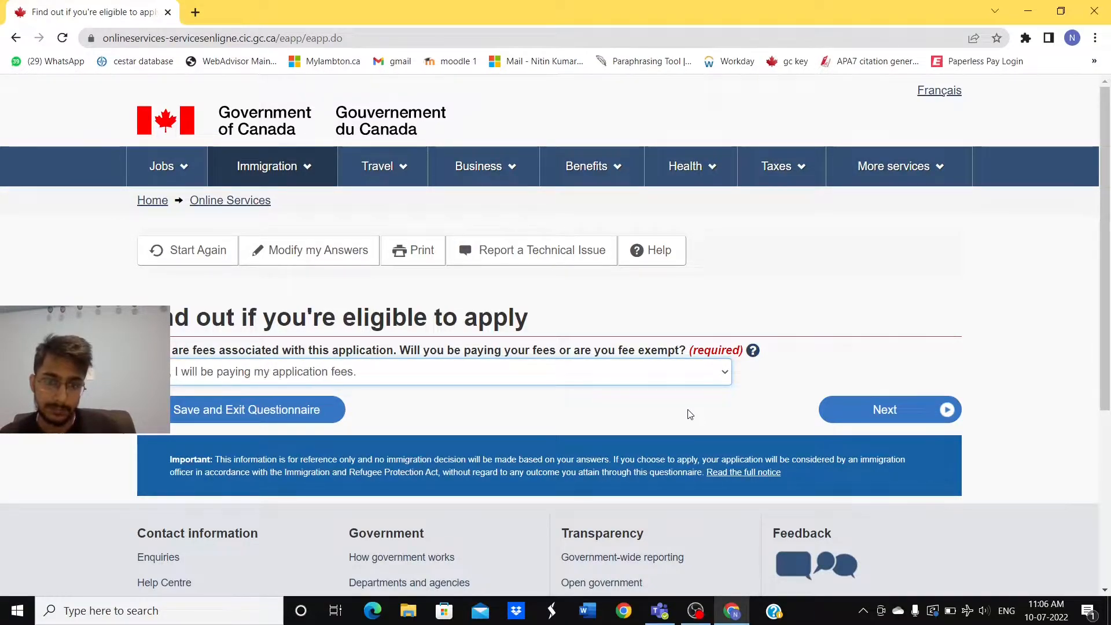
{"action": "left_click", "coordinate": [867, 411]}
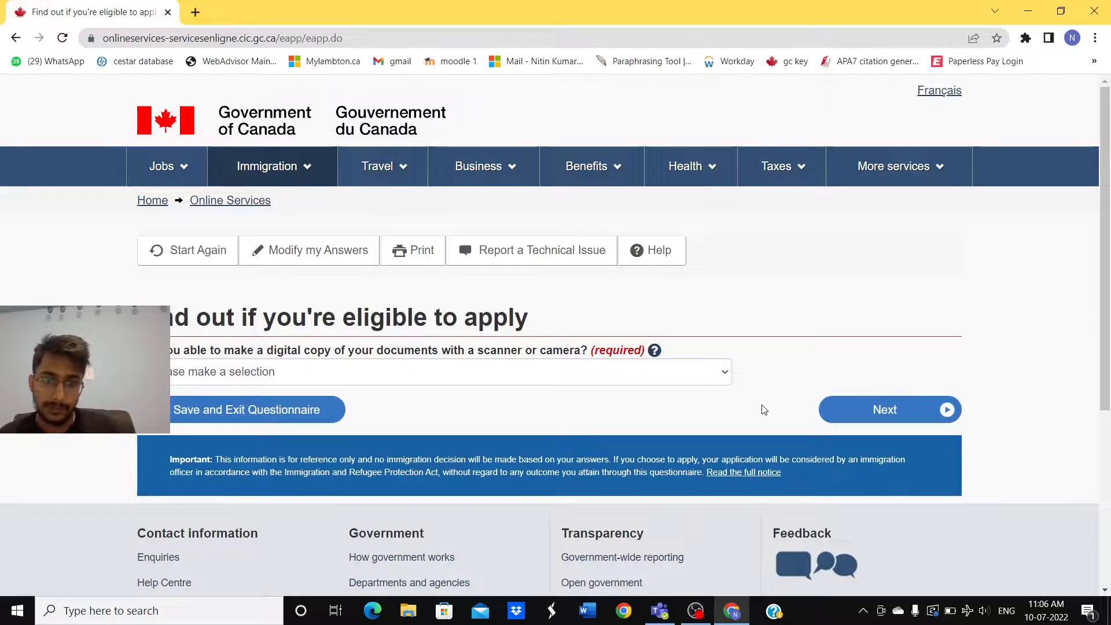
Step: Answer the digital-copy and online-payment questions to reach Review your answers
{"action": "left_click", "coordinate": [712, 381]}
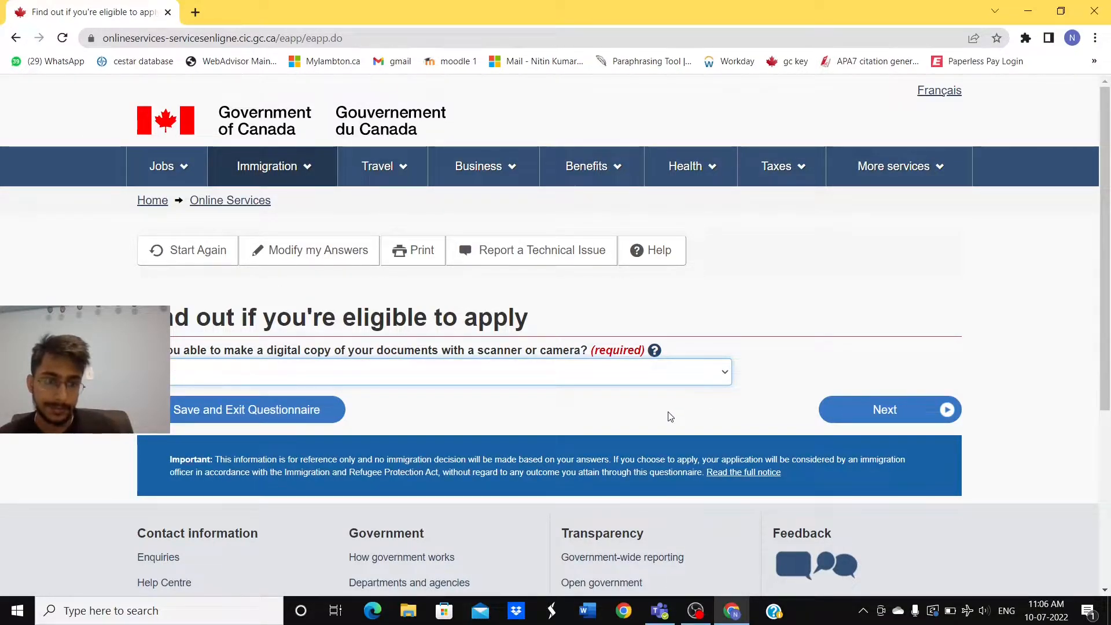
{"action": "left_click", "coordinate": [878, 413]}
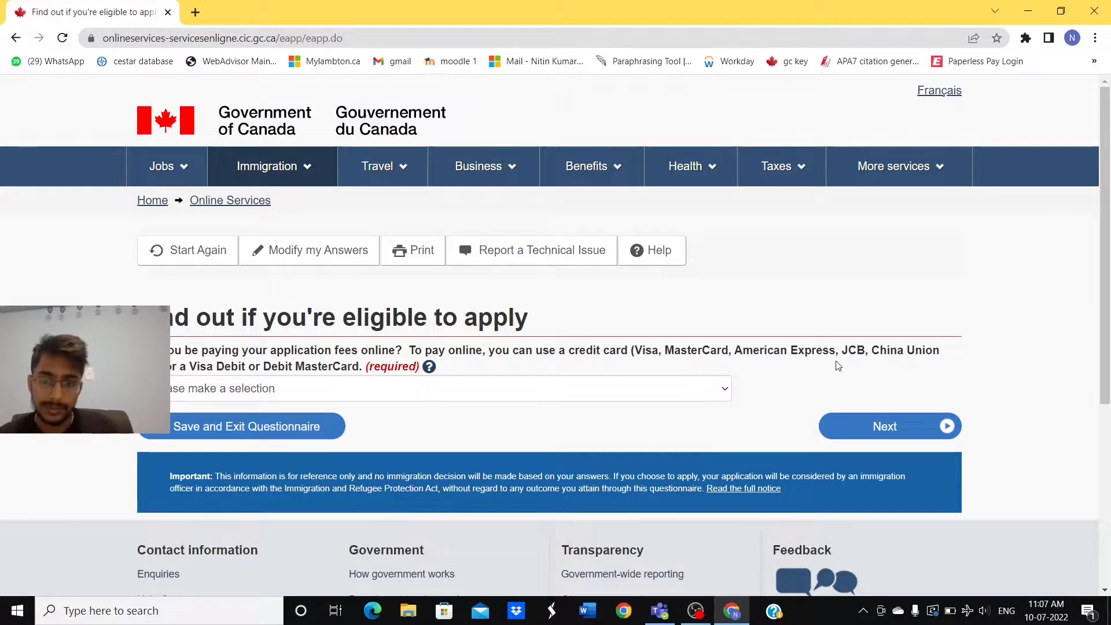
{"action": "left_click", "coordinate": [695, 396]}
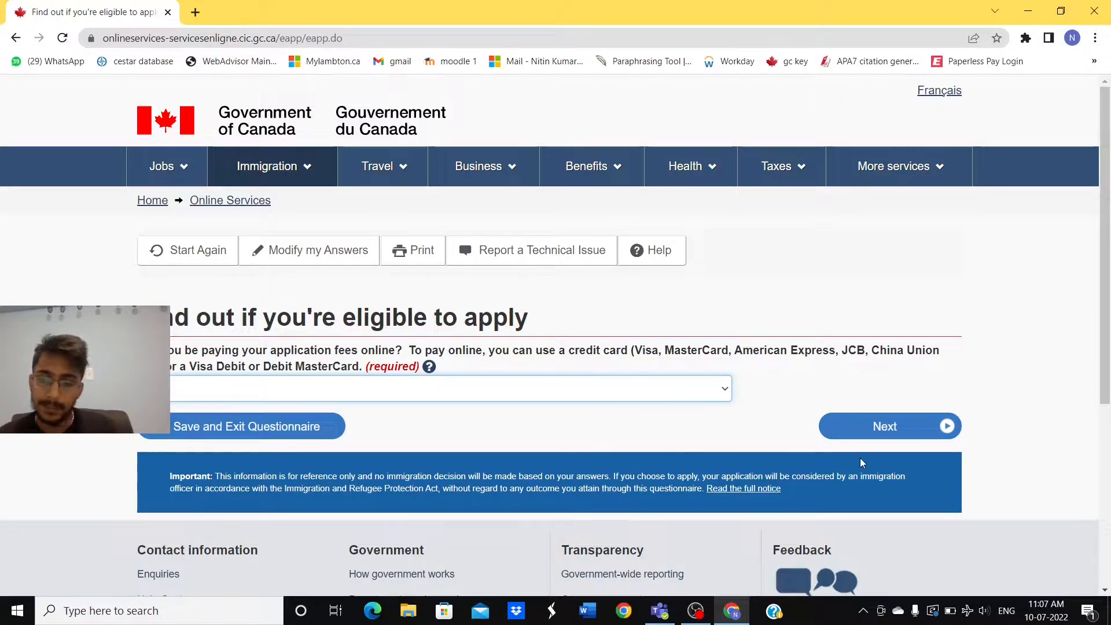
{"action": "left_click", "coordinate": [888, 438]}
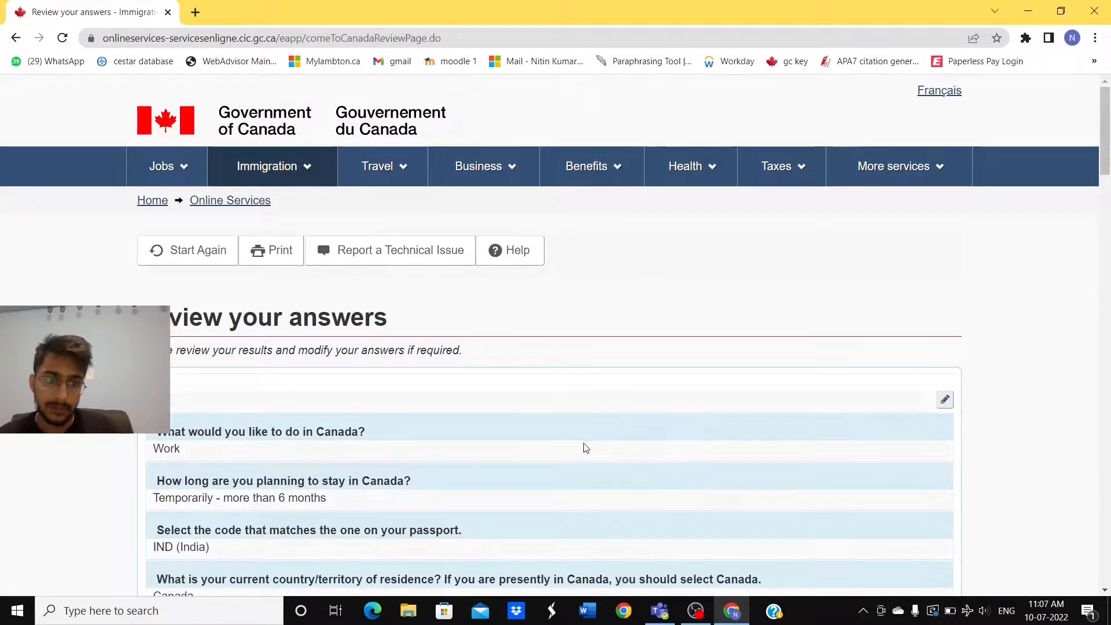
{"action": "scroll", "coordinate": [584, 449], "scroll_direction": "down", "scroll_amount": 1}
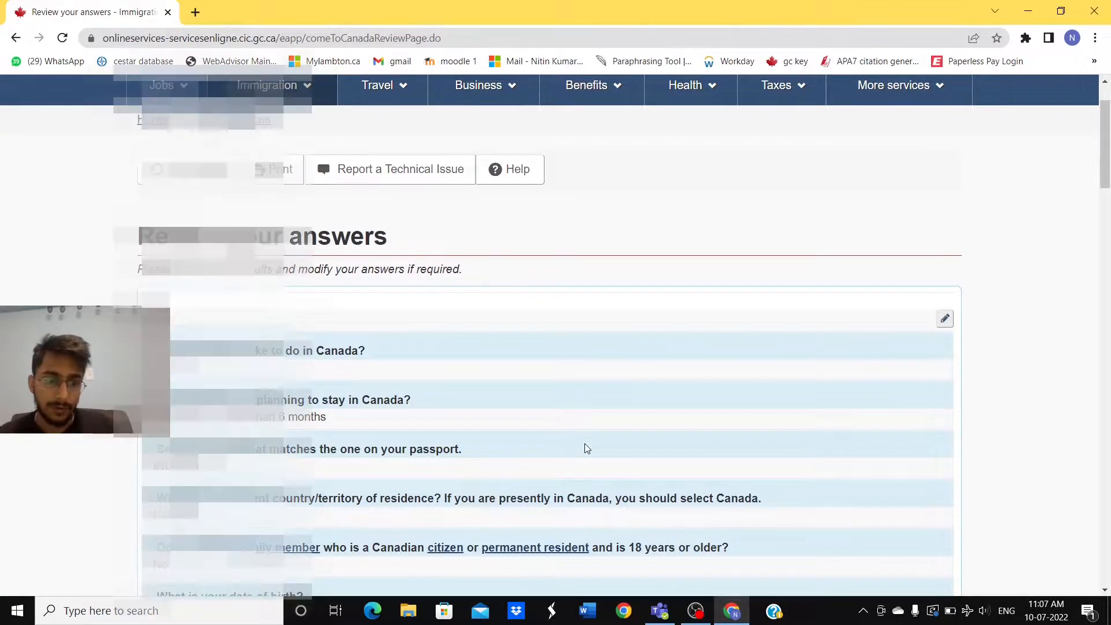
{"action": "scroll", "coordinate": [584, 448], "scroll_direction": "down", "scroll_amount": 1}
{"action": "scroll", "coordinate": [587, 449], "scroll_direction": "down", "scroll_amount": 3}
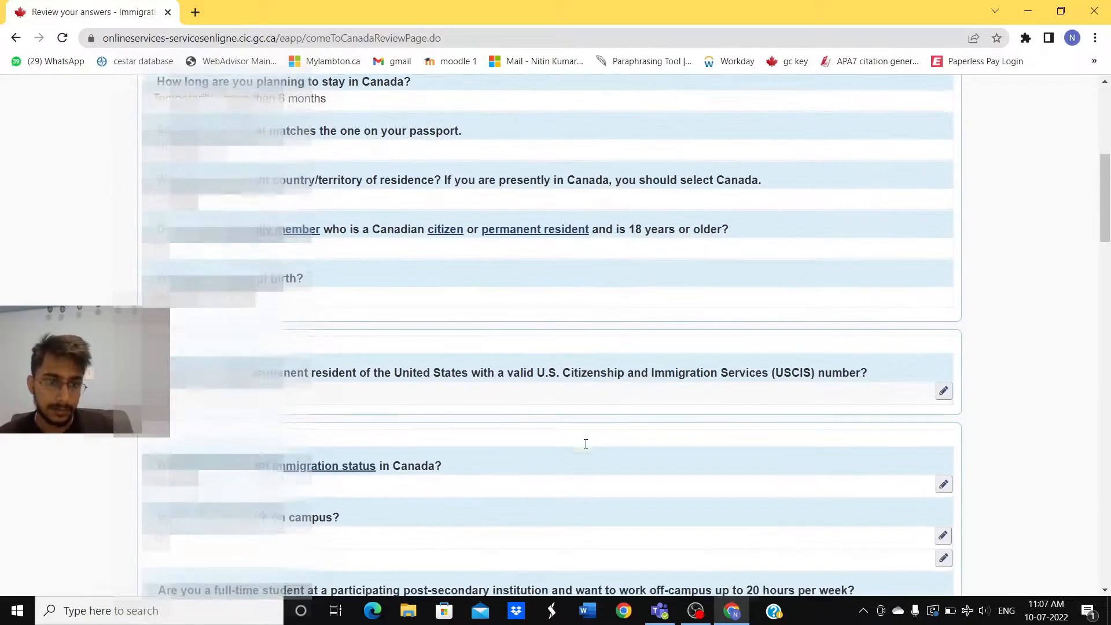
{"action": "scroll", "coordinate": [585, 446], "scroll_direction": "down", "scroll_amount": 5}
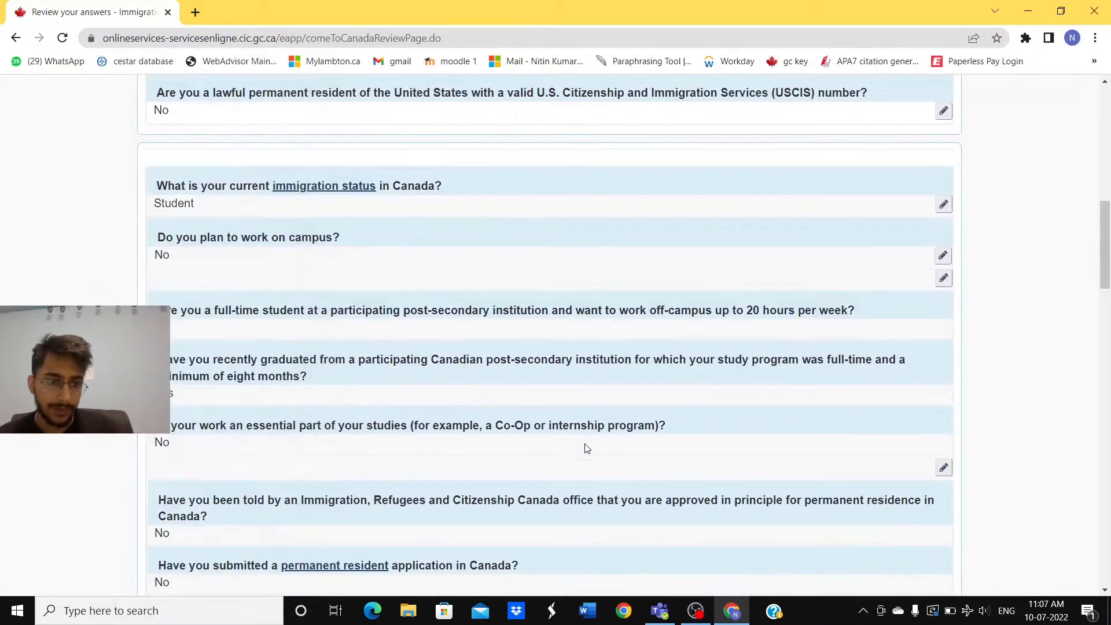
{"action": "scroll", "coordinate": [586, 449], "scroll_direction": "down", "scroll_amount": 4}
{"action": "scroll", "coordinate": [586, 447], "scroll_direction": "down", "scroll_amount": 2}
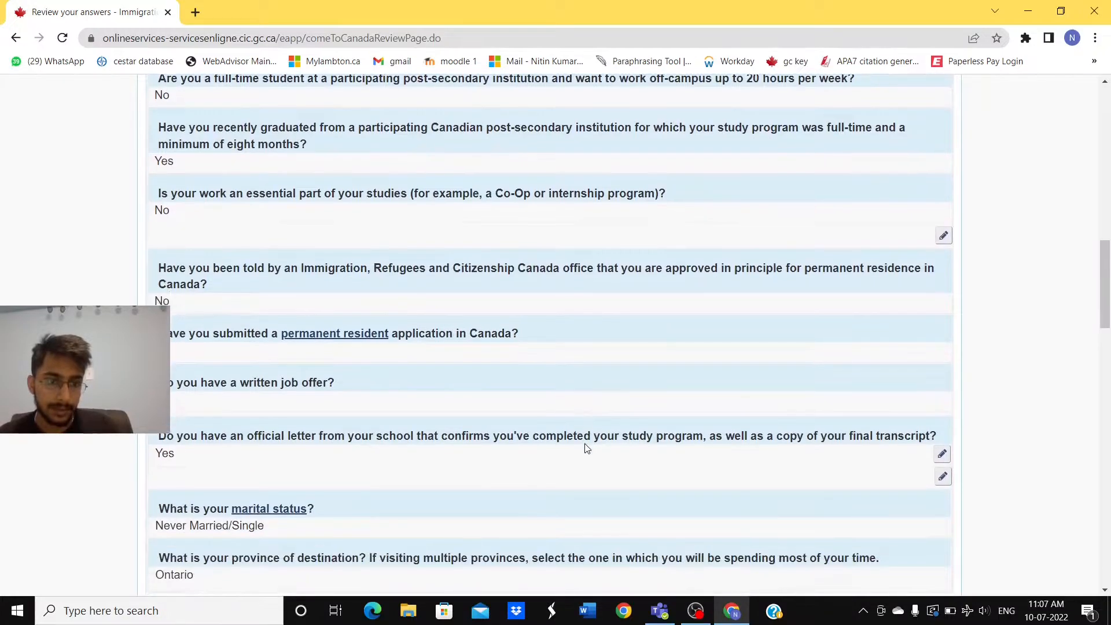
{"action": "scroll", "coordinate": [584, 447], "scroll_direction": "down", "scroll_amount": 5}
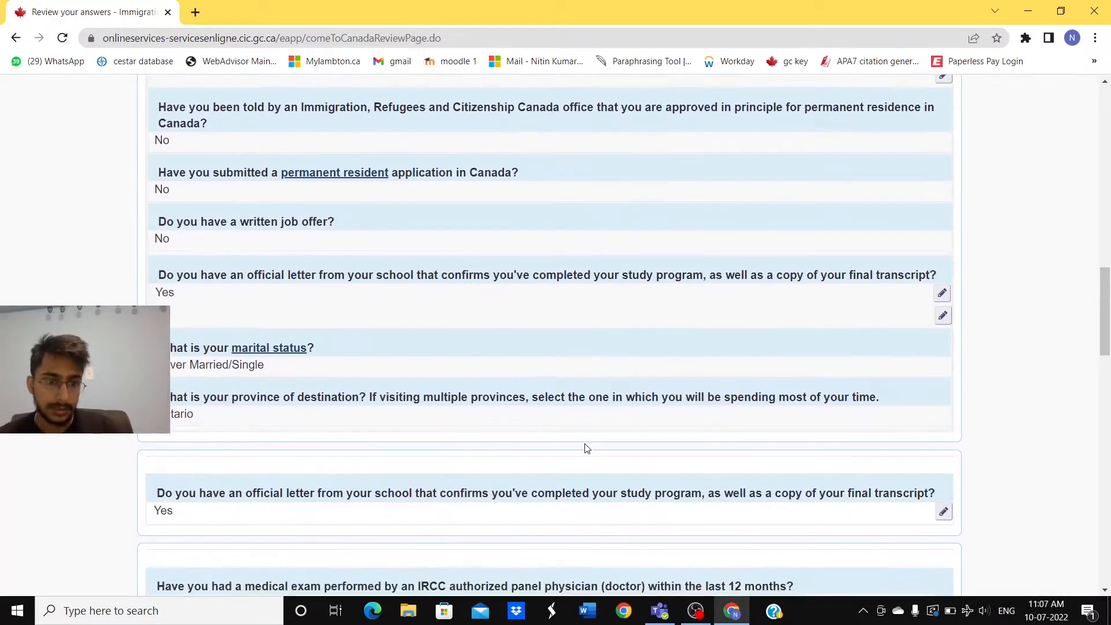
{"action": "scroll", "coordinate": [585, 447], "scroll_direction": "down", "scroll_amount": 5}
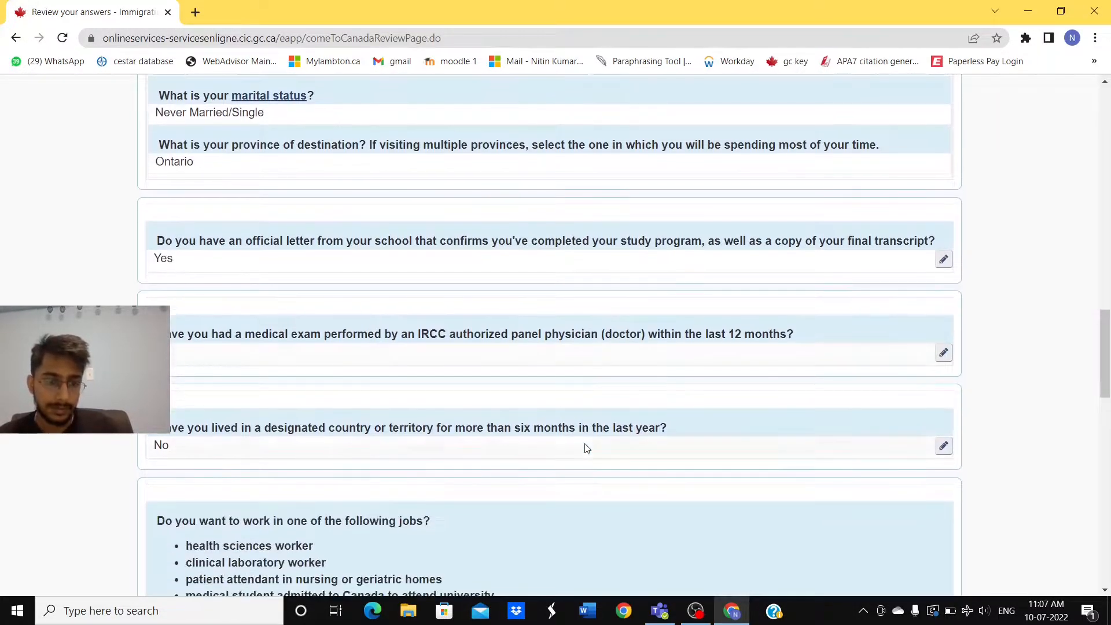
{"action": "scroll", "coordinate": [585, 449], "scroll_direction": "down", "scroll_amount": 5}
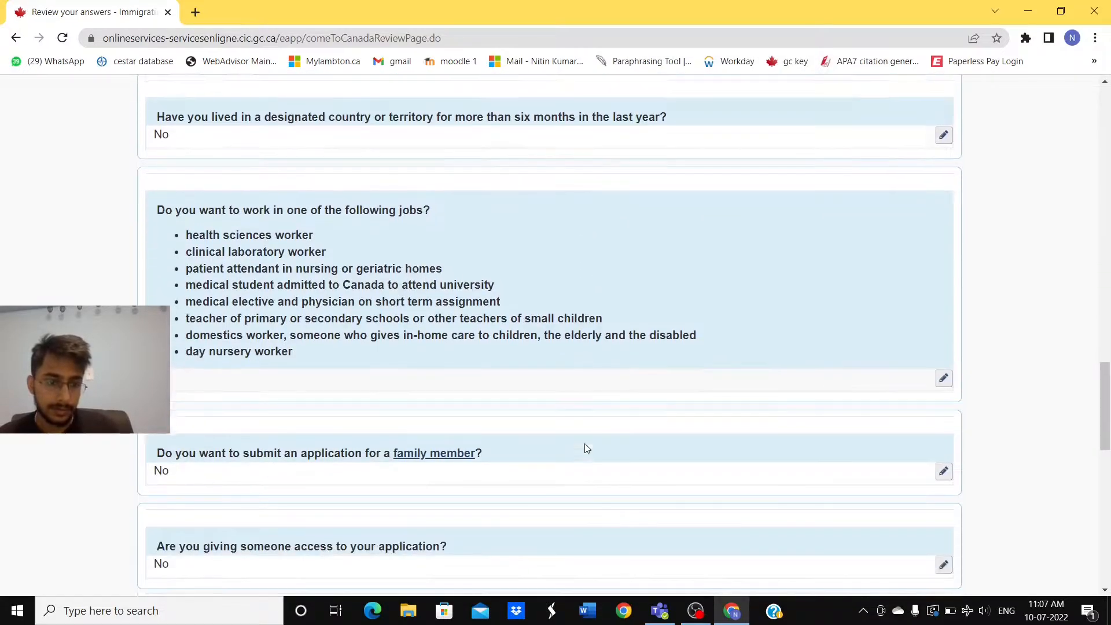
{"action": "scroll", "coordinate": [586, 449], "scroll_direction": "down", "scroll_amount": 3}
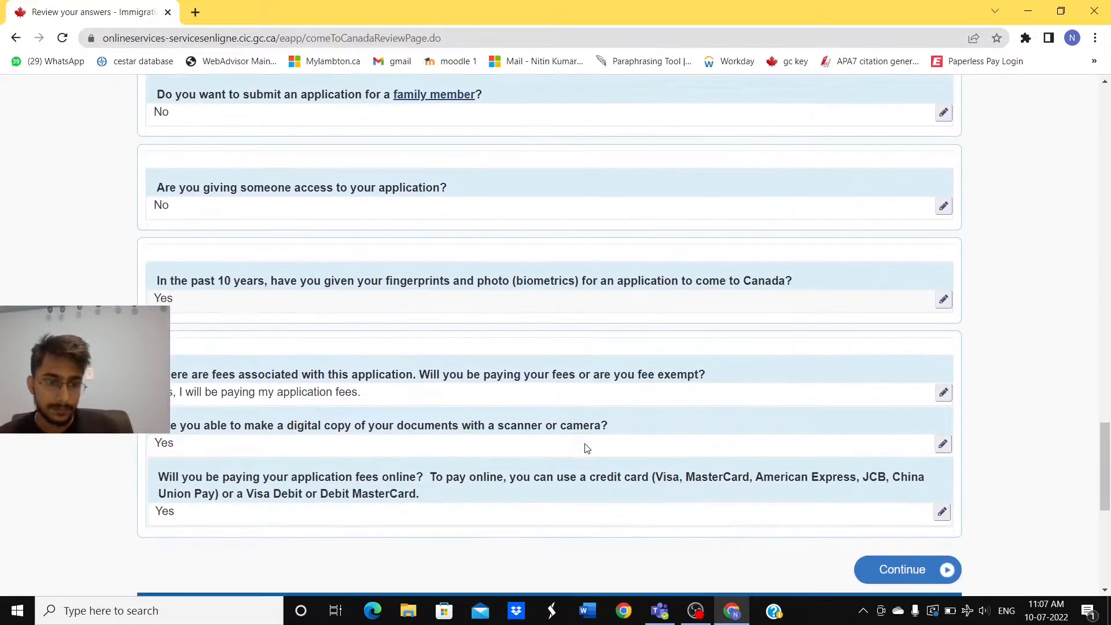
{"action": "scroll", "coordinate": [586, 448], "scroll_direction": "down", "scroll_amount": 2}
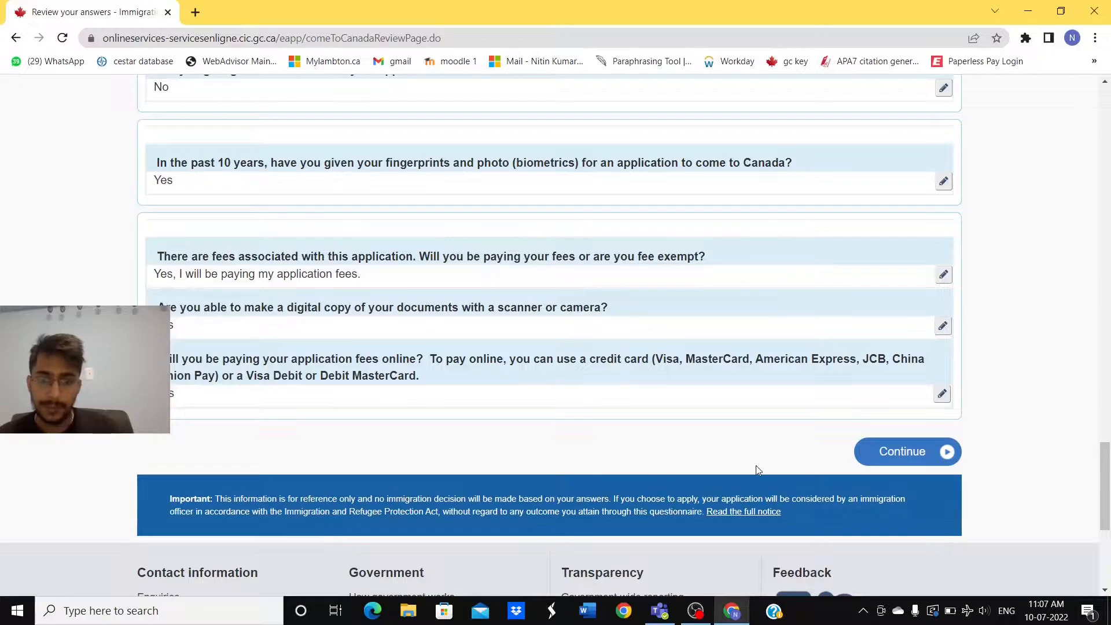
Step: Accept the reviewed answers and read Submitting your application down to Step 4, paying fees
{"action": "left_click", "coordinate": [924, 452]}
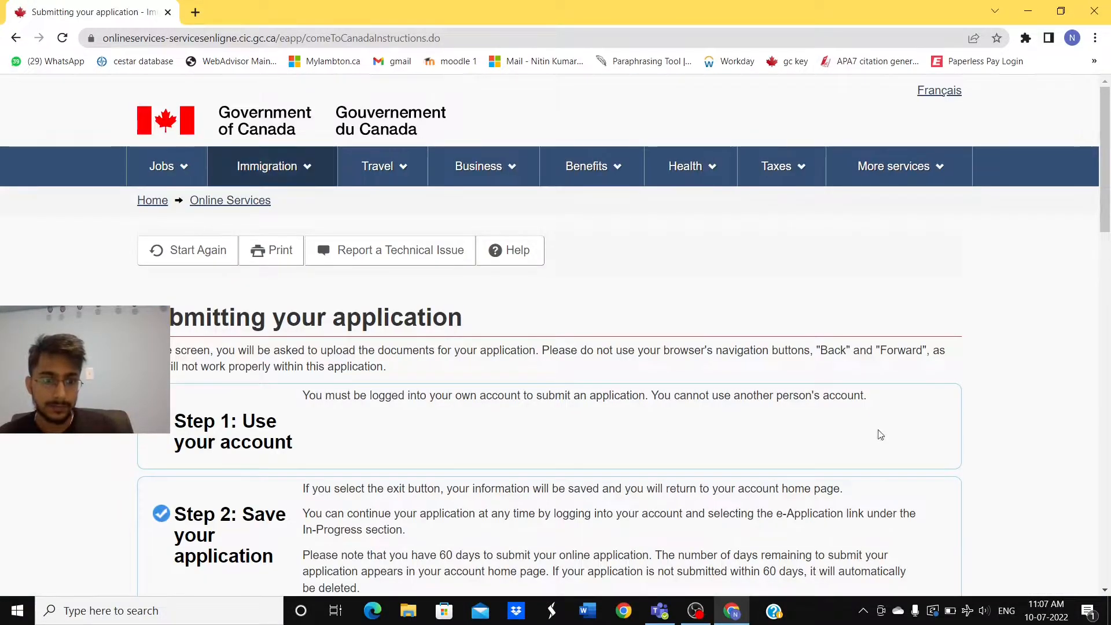
{"action": "scroll", "coordinate": [439, 389], "scroll_direction": "down", "scroll_amount": 1}
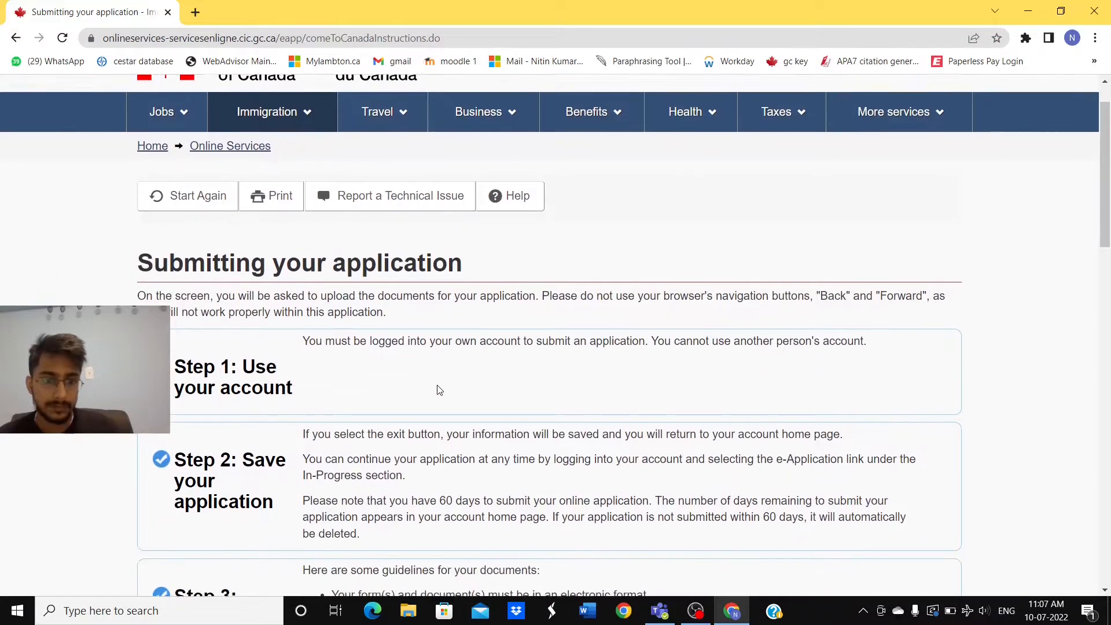
{"action": "scroll", "coordinate": [439, 390], "scroll_direction": "down", "scroll_amount": 3}
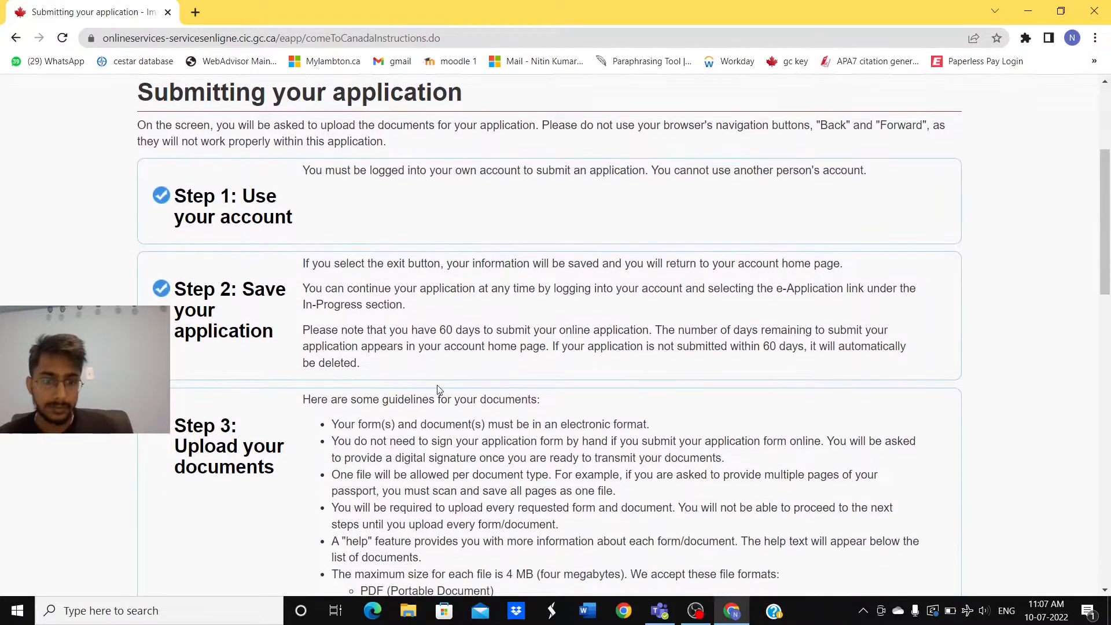
{"action": "scroll", "coordinate": [439, 389], "scroll_direction": "down", "scroll_amount": 2}
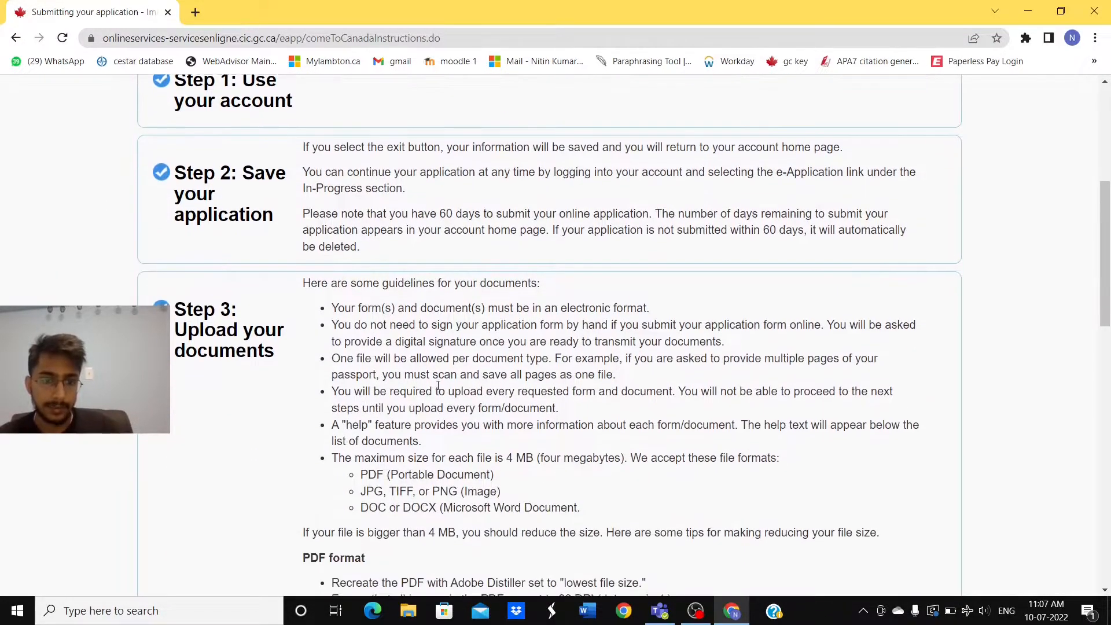
{"action": "scroll", "coordinate": [373, 474], "scroll_direction": "down", "scroll_amount": 1}
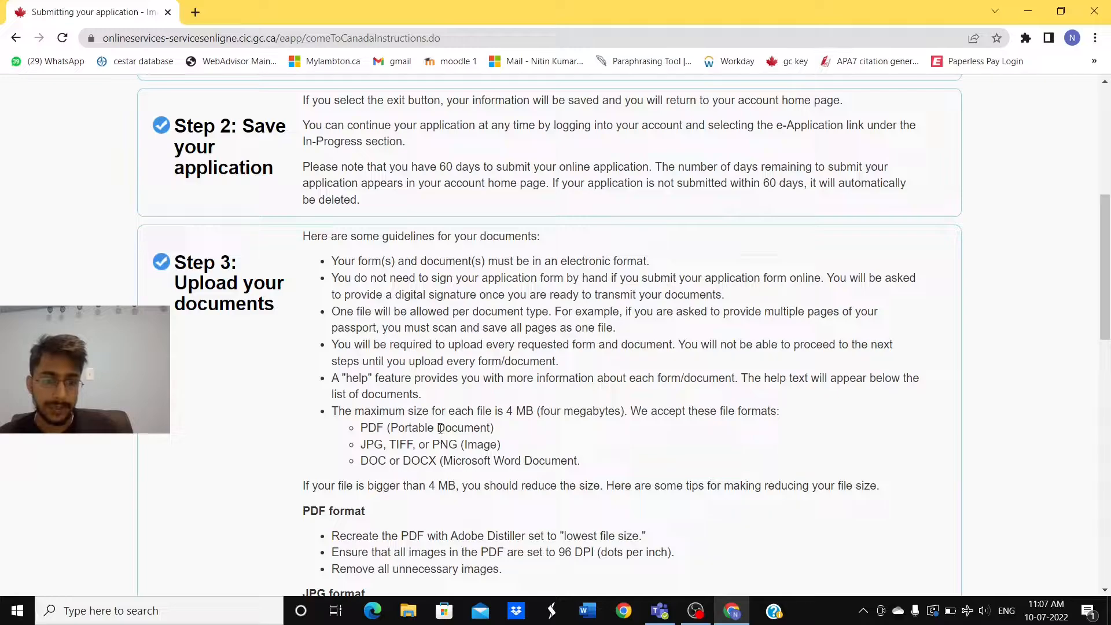
{"action": "scroll", "coordinate": [517, 439], "scroll_direction": "down", "scroll_amount": 1}
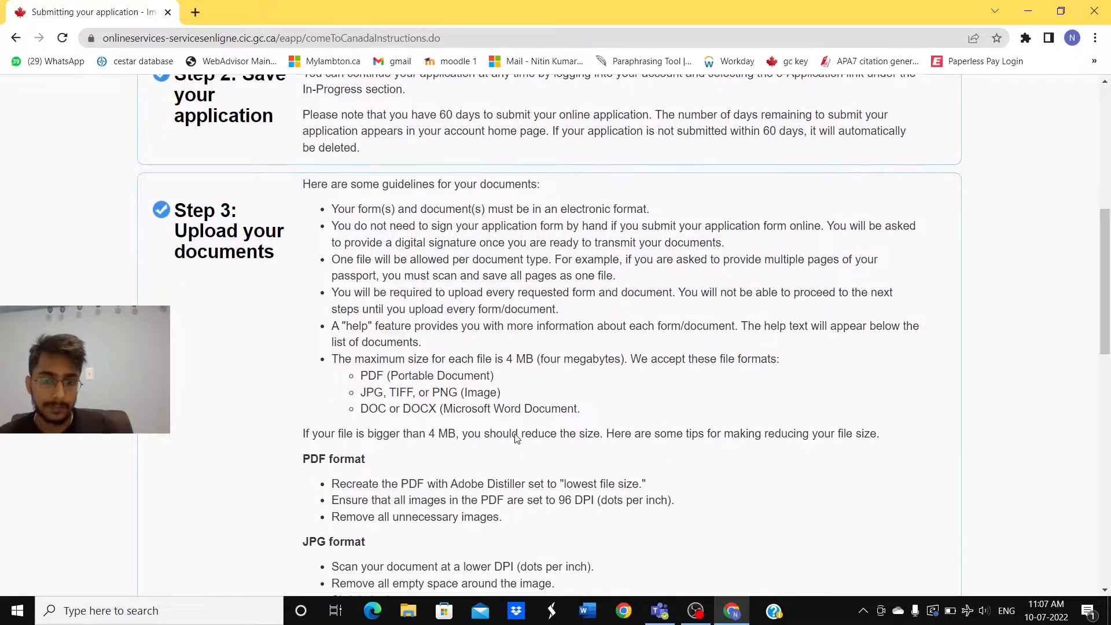
{"action": "scroll", "coordinate": [516, 434], "scroll_direction": "down", "scroll_amount": 2}
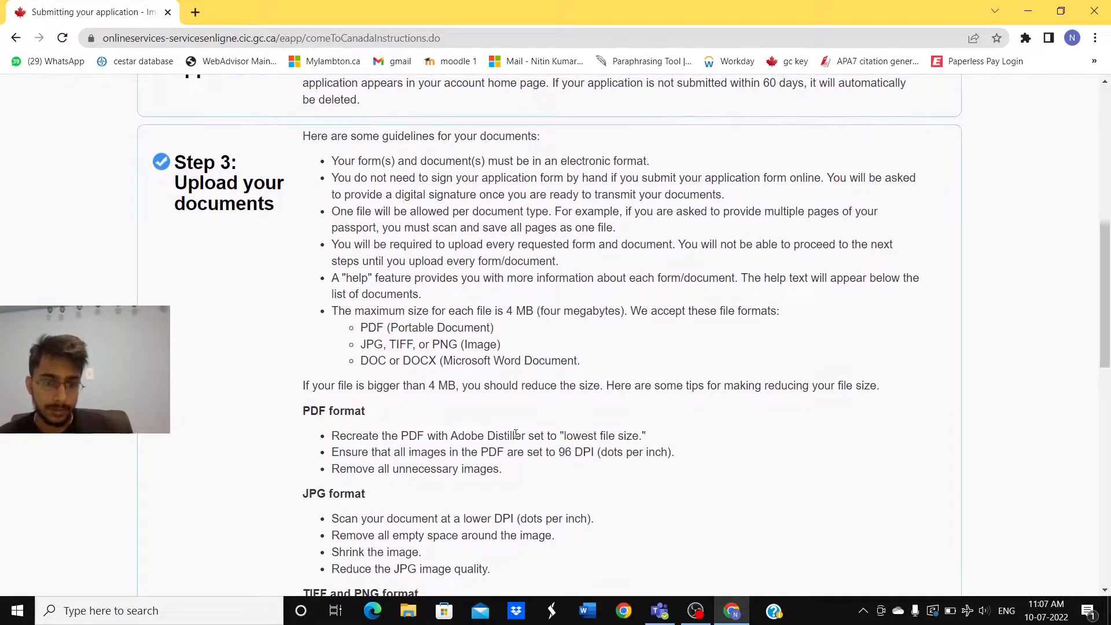
{"action": "scroll", "coordinate": [516, 434], "scroll_direction": "down", "scroll_amount": 2}
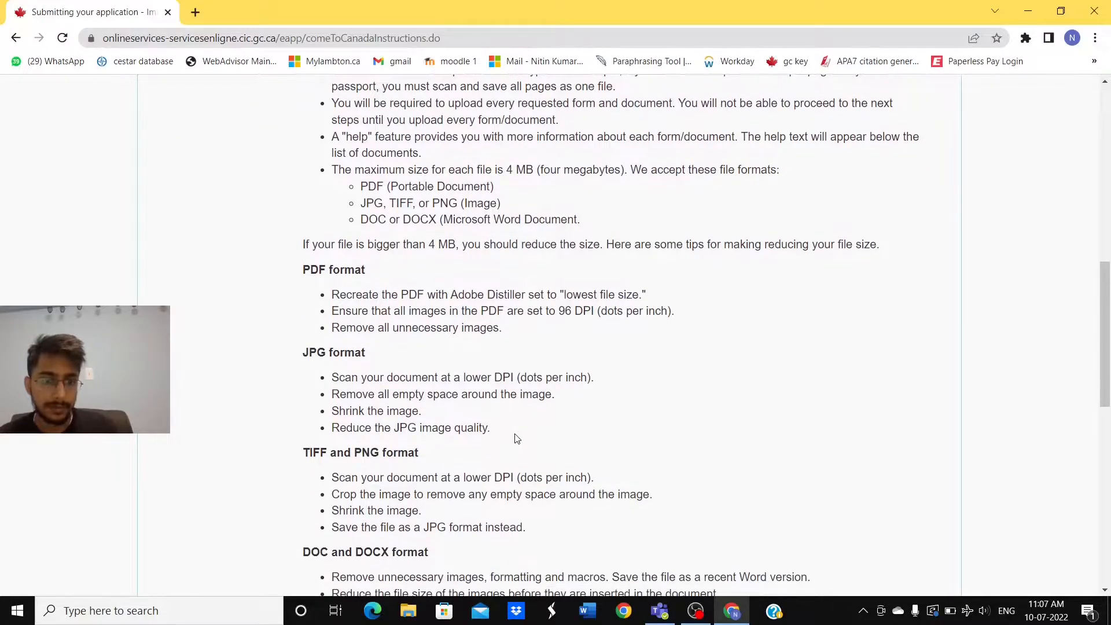
{"action": "scroll", "coordinate": [517, 439], "scroll_direction": "down", "scroll_amount": 6}
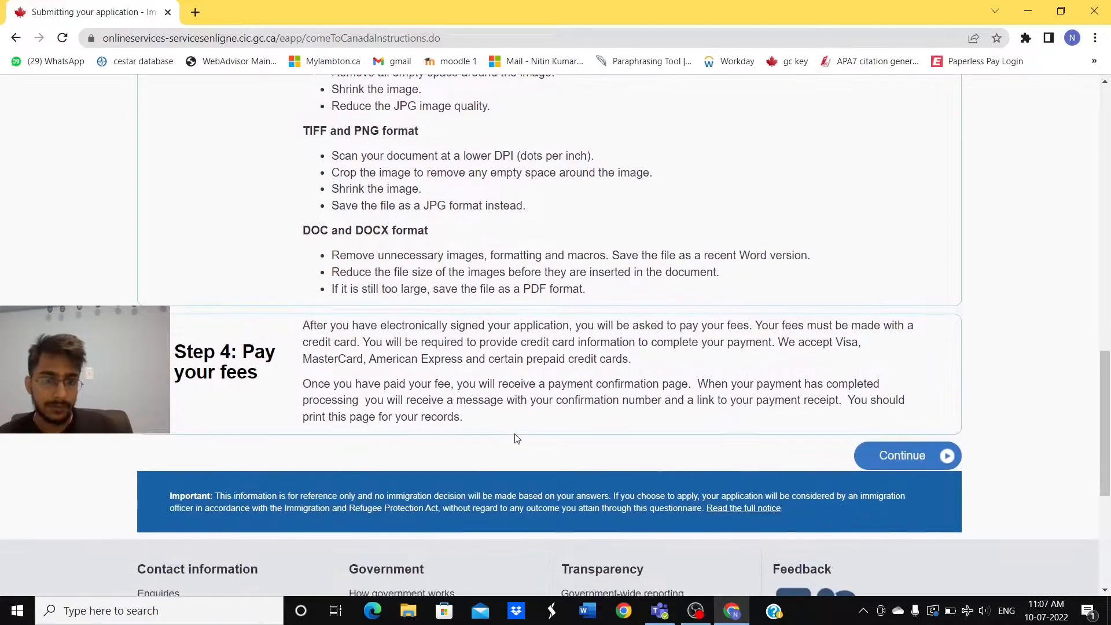
{"action": "scroll", "coordinate": [517, 439], "scroll_direction": "up", "scroll_amount": 12}
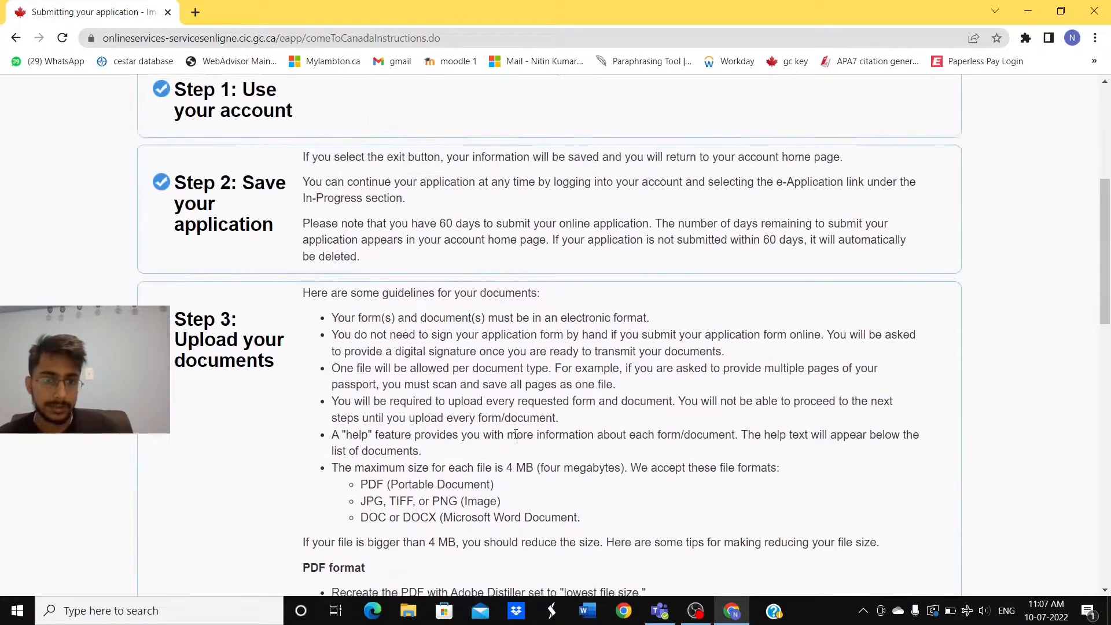
{"action": "scroll", "coordinate": [516, 434], "scroll_direction": "down", "scroll_amount": 10}
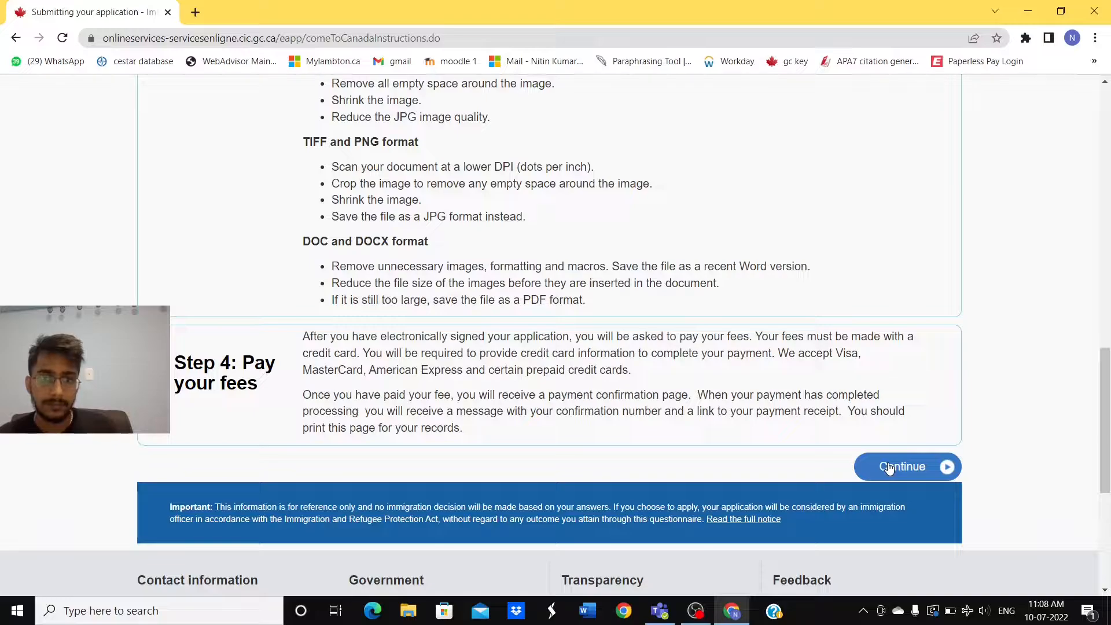
{"action": "left_click", "coordinate": [922, 467]}
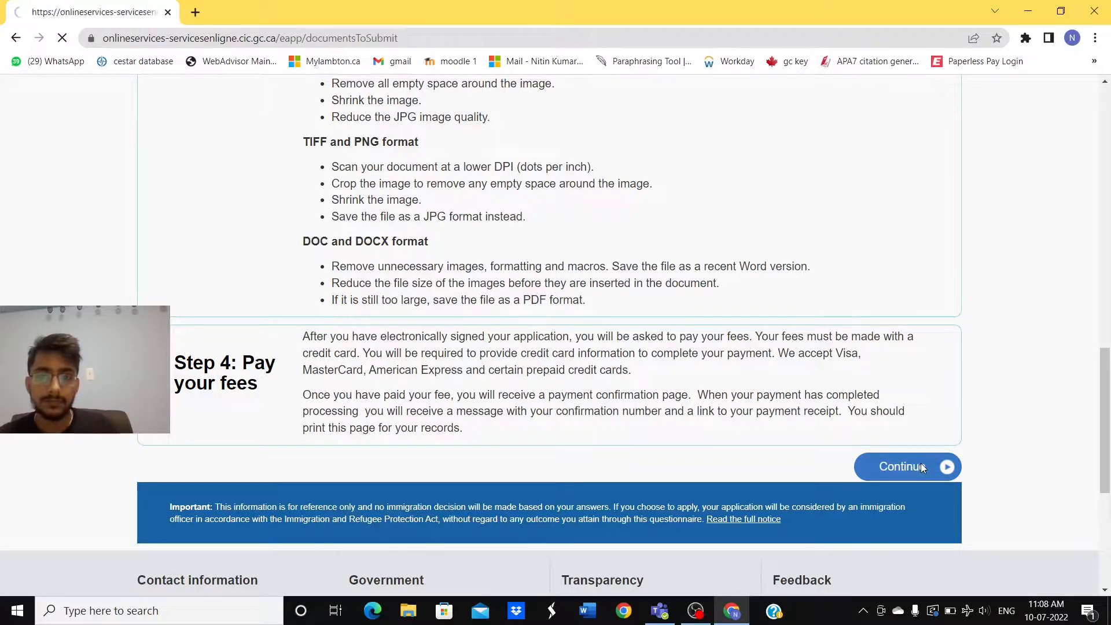
{"action": "scroll", "coordinate": [635, 386], "scroll_direction": "down", "scroll_amount": 1}
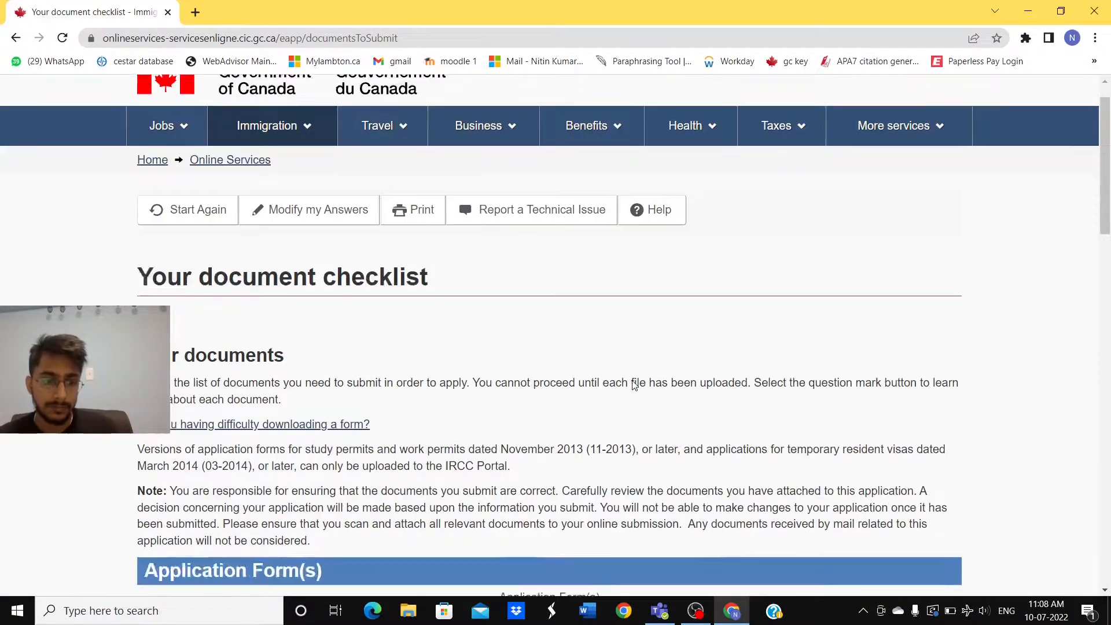
{"action": "scroll", "coordinate": [635, 386], "scroll_direction": "down", "scroll_amount": 3}
{"action": "scroll", "coordinate": [635, 386], "scroll_direction": "down", "scroll_amount": 3}
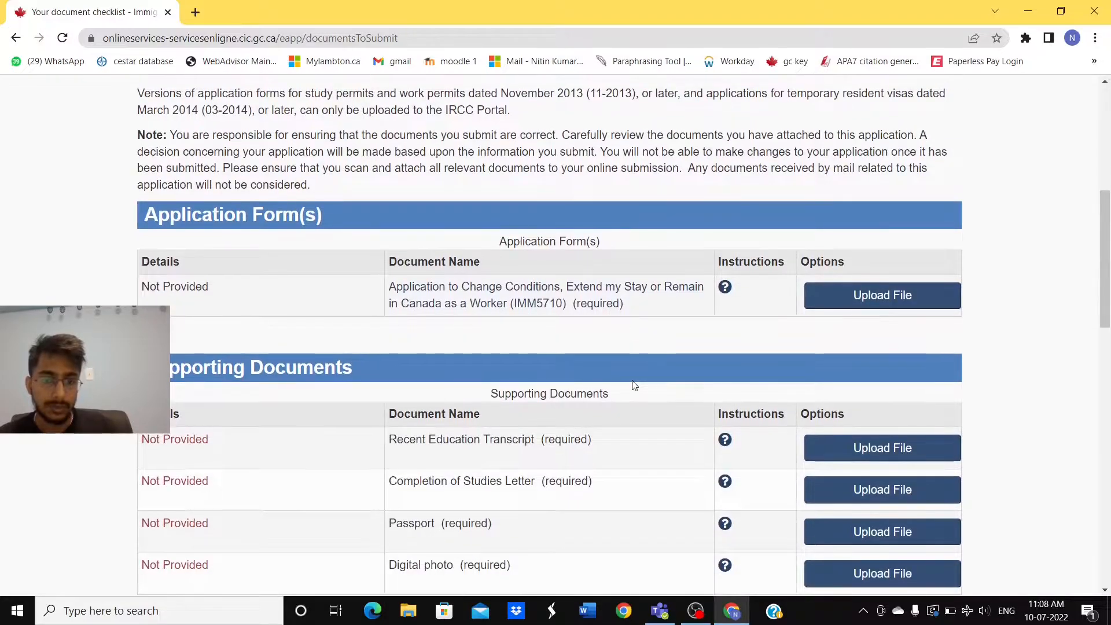
{"action": "scroll", "coordinate": [635, 386], "scroll_direction": "down", "scroll_amount": 3}
{"action": "scroll", "coordinate": [635, 386], "scroll_direction": "up", "scroll_amount": 9}
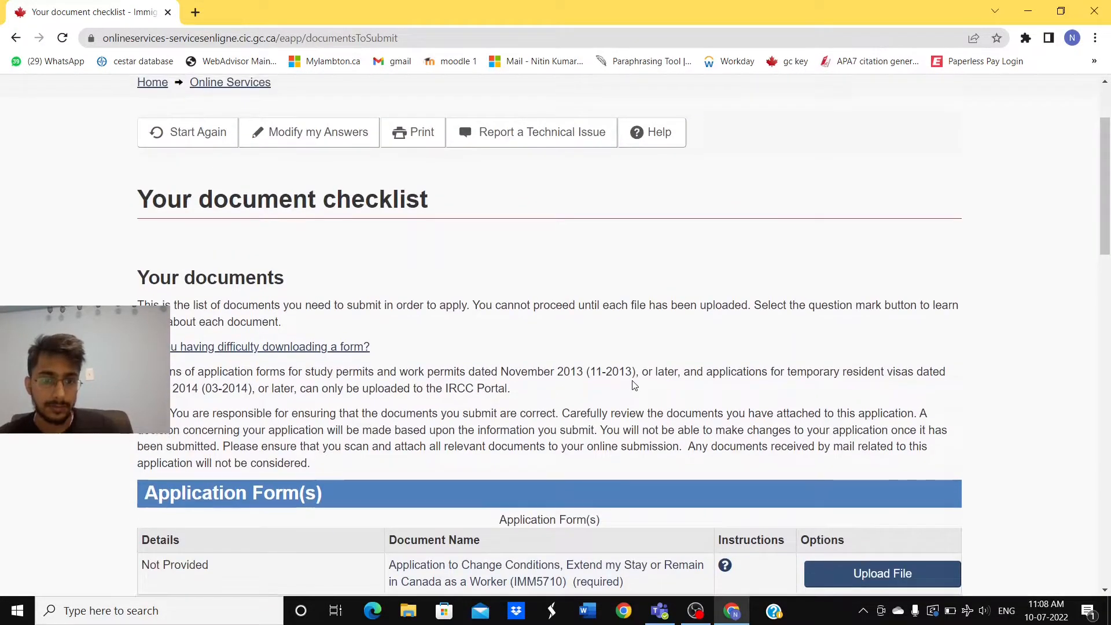
{"action": "scroll", "coordinate": [635, 386], "scroll_direction": "down", "scroll_amount": 4}
{"action": "scroll", "coordinate": [632, 384], "scroll_direction": "up", "scroll_amount": 3}
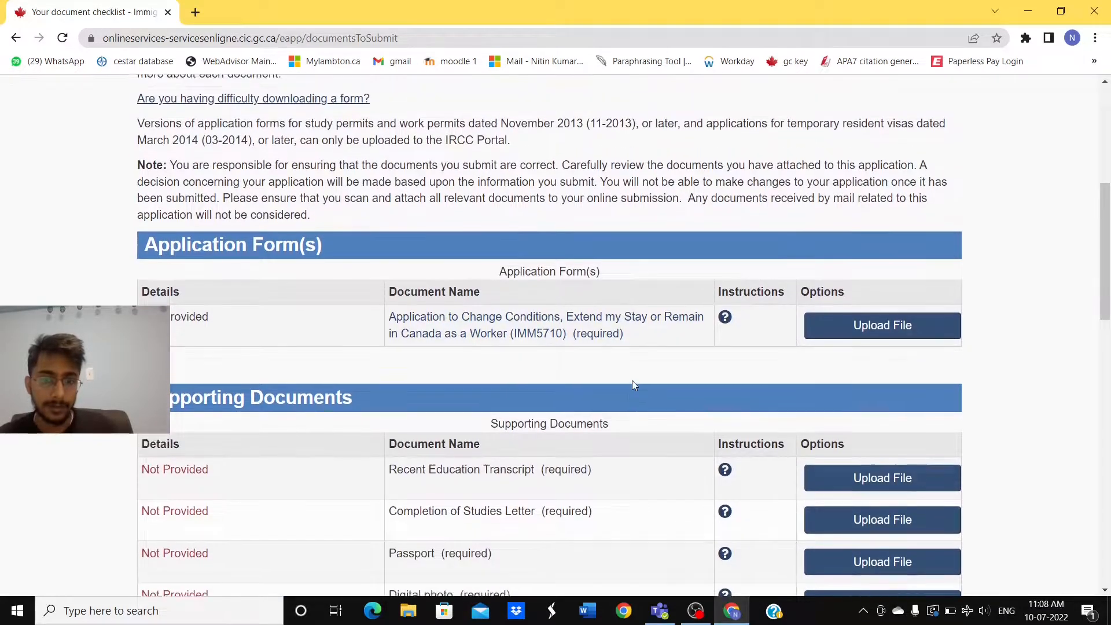
{"action": "scroll", "coordinate": [632, 385], "scroll_direction": "down", "scroll_amount": 4}
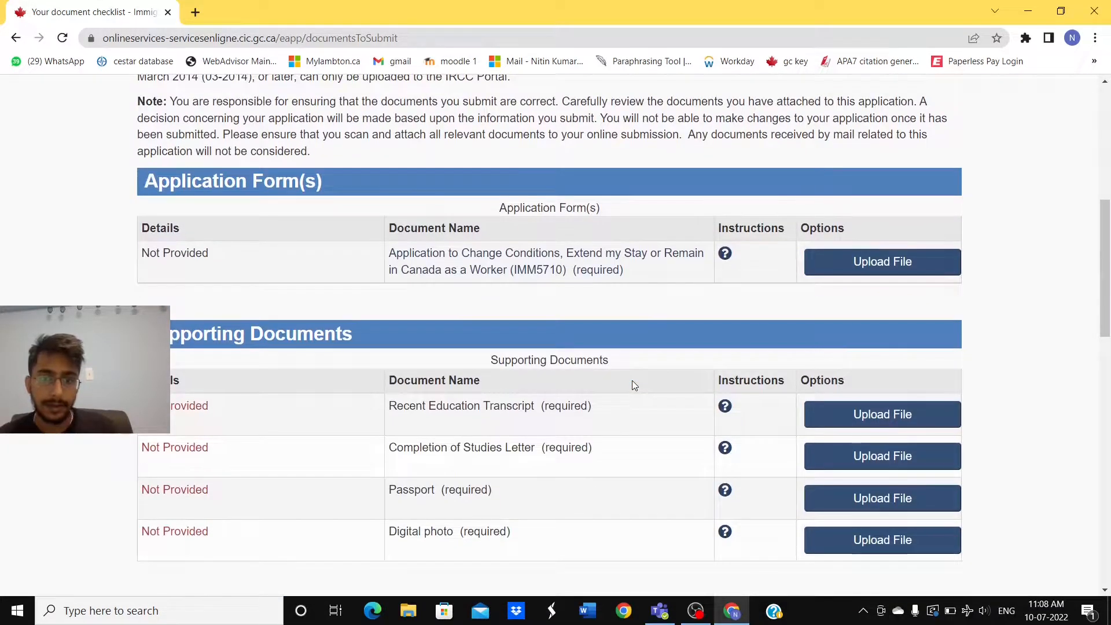
{"action": "scroll", "coordinate": [632, 382], "scroll_direction": "down", "scroll_amount": 5}
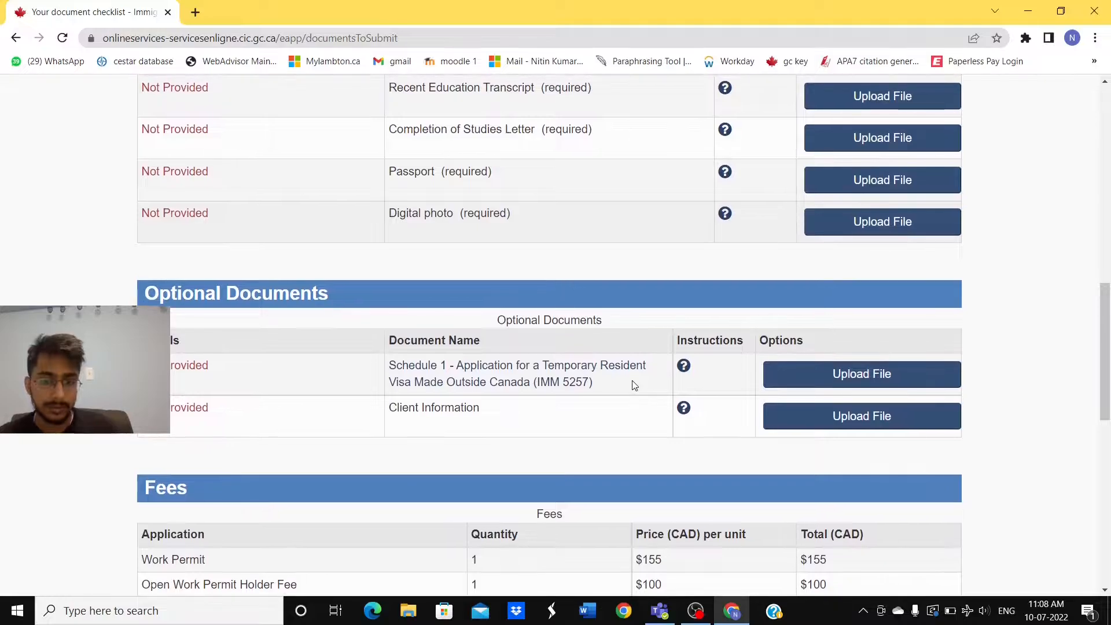
{"action": "scroll", "coordinate": [635, 385], "scroll_direction": "down", "scroll_amount": 3}
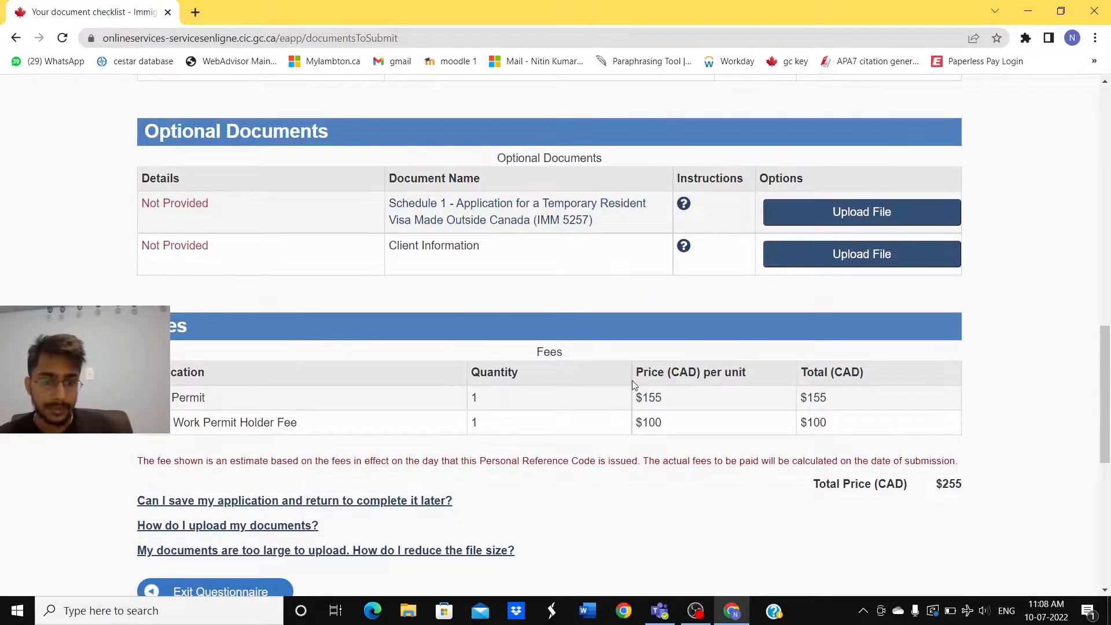
{"action": "scroll", "coordinate": [632, 380], "scroll_direction": "down", "scroll_amount": 1}
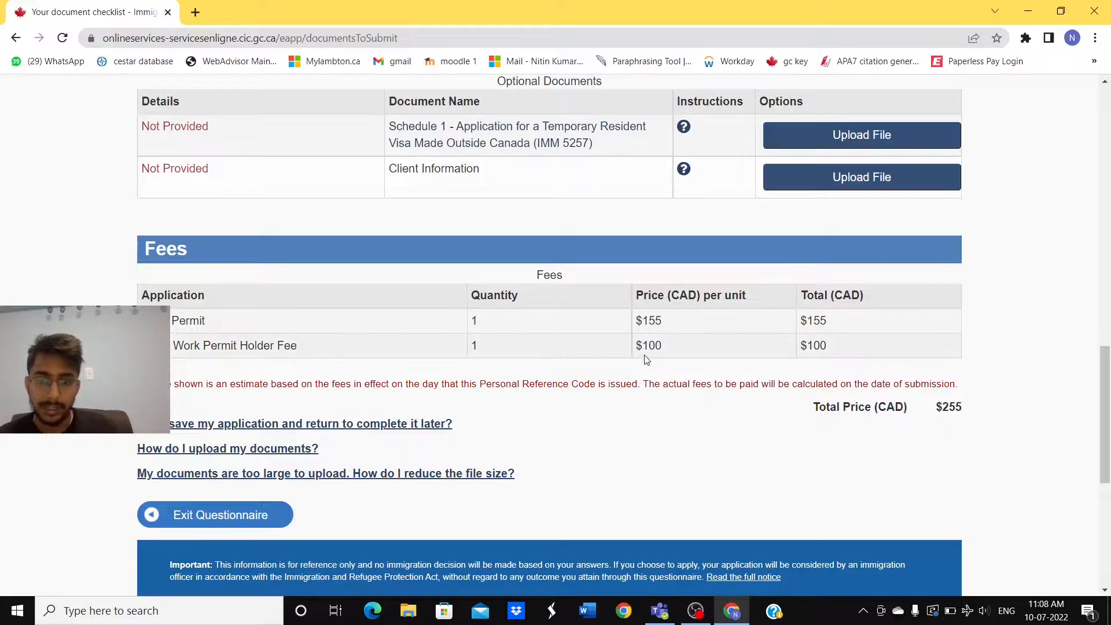
{"action": "scroll", "coordinate": [671, 373], "scroll_direction": "down", "scroll_amount": 1}
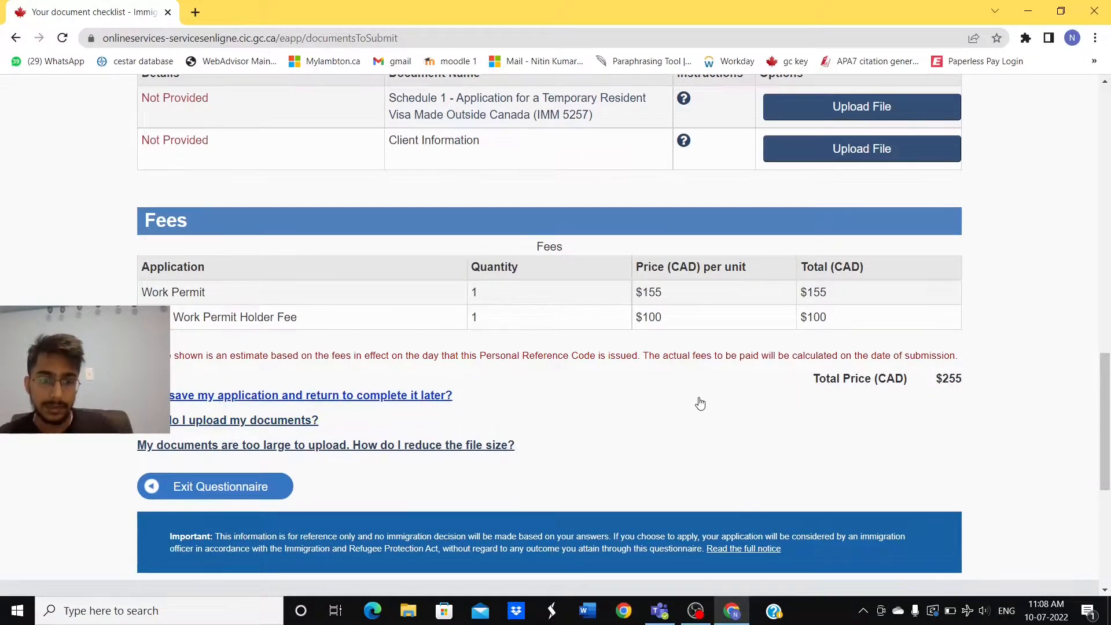
{"action": "scroll", "coordinate": [699, 402], "scroll_direction": "down", "scroll_amount": 4}
{"action": "scroll", "coordinate": [699, 402], "scroll_direction": "up", "scroll_amount": 6}
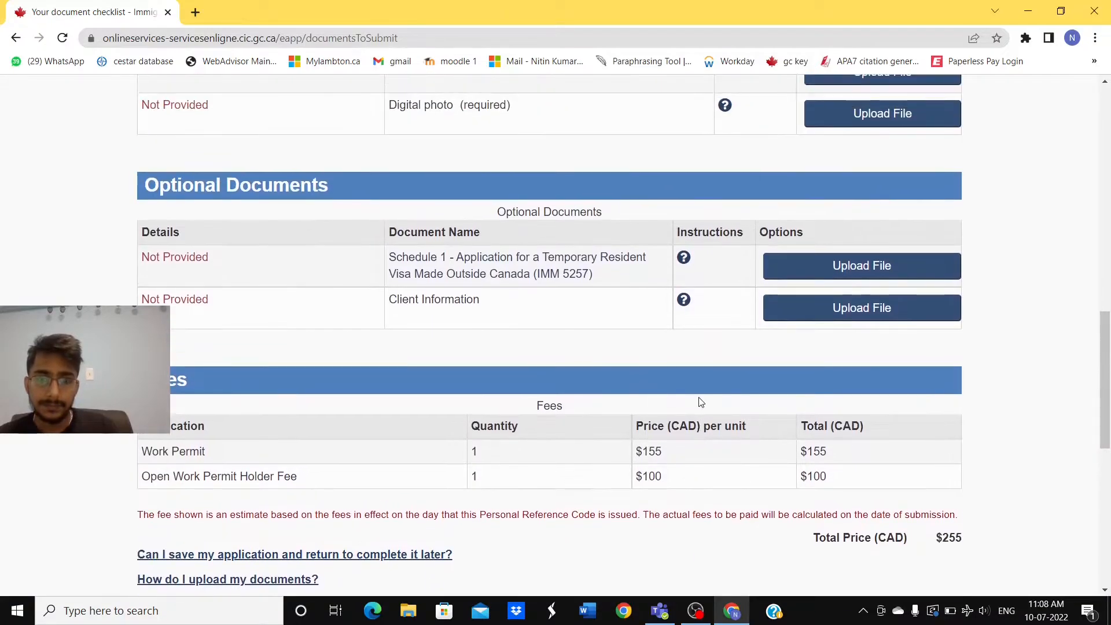
{"action": "scroll", "coordinate": [701, 402], "scroll_direction": "up", "scroll_amount": 5}
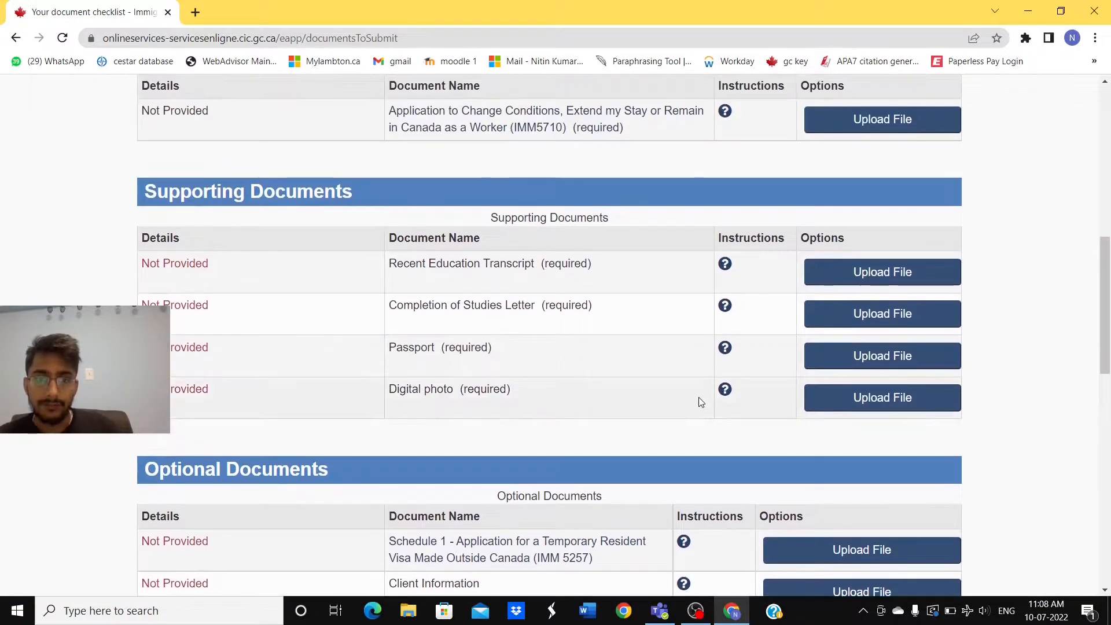
{"action": "scroll", "coordinate": [700, 402], "scroll_direction": "up", "scroll_amount": 3}
{"action": "scroll", "coordinate": [701, 401], "scroll_direction": "down", "scroll_amount": 4}
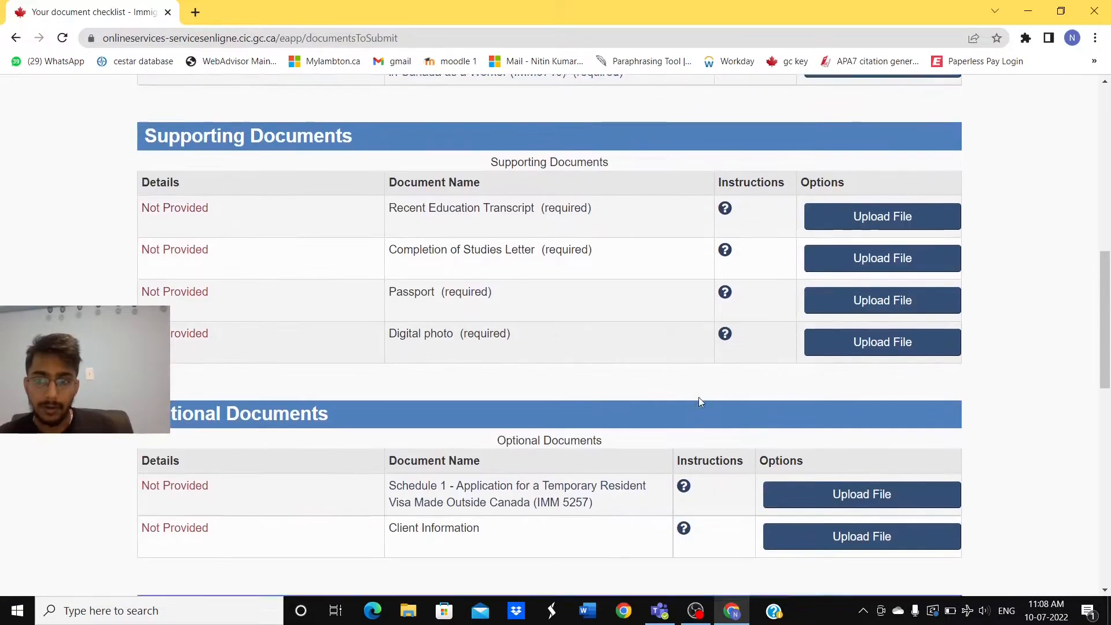
{"action": "scroll", "coordinate": [700, 401], "scroll_direction": "down", "scroll_amount": 5}
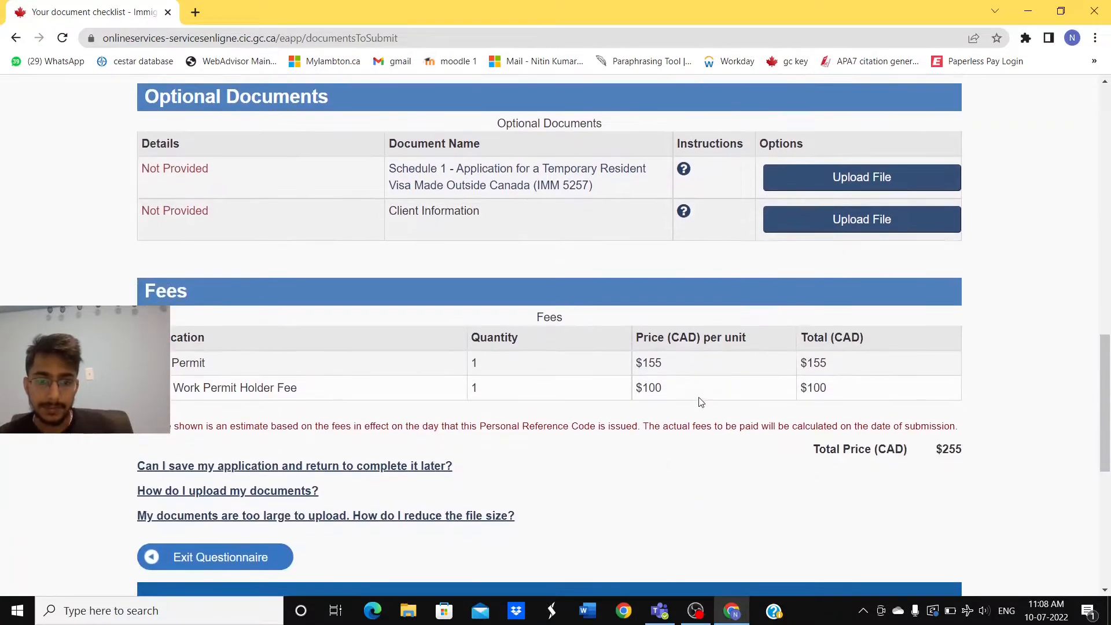
{"action": "scroll", "coordinate": [700, 401], "scroll_direction": "up", "scroll_amount": 7}
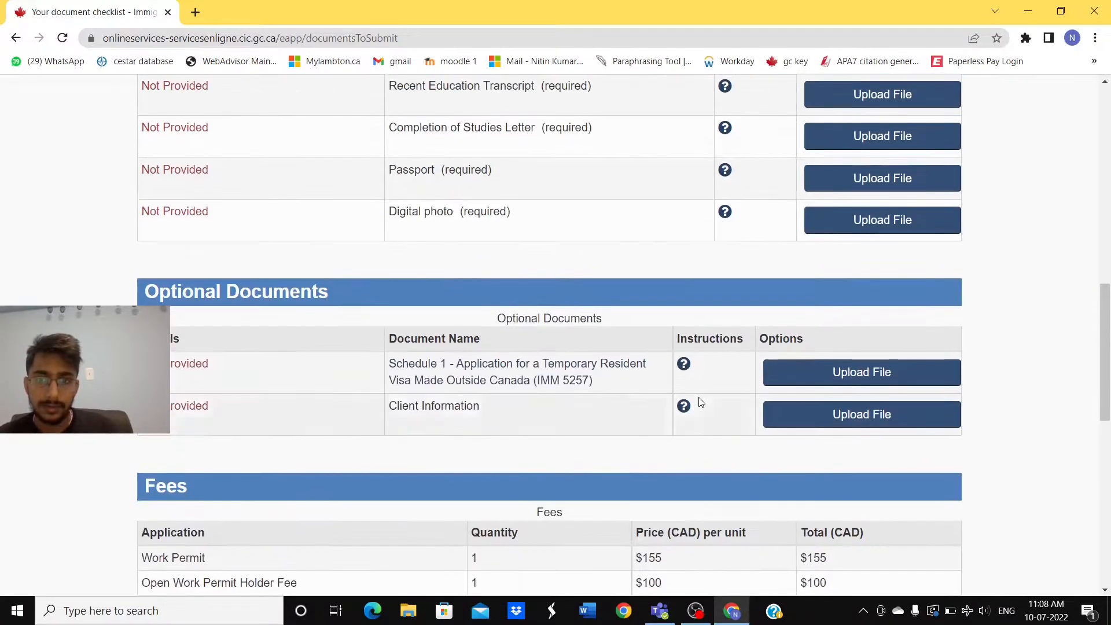
{"action": "scroll", "coordinate": [701, 401], "scroll_direction": "up", "scroll_amount": 4}
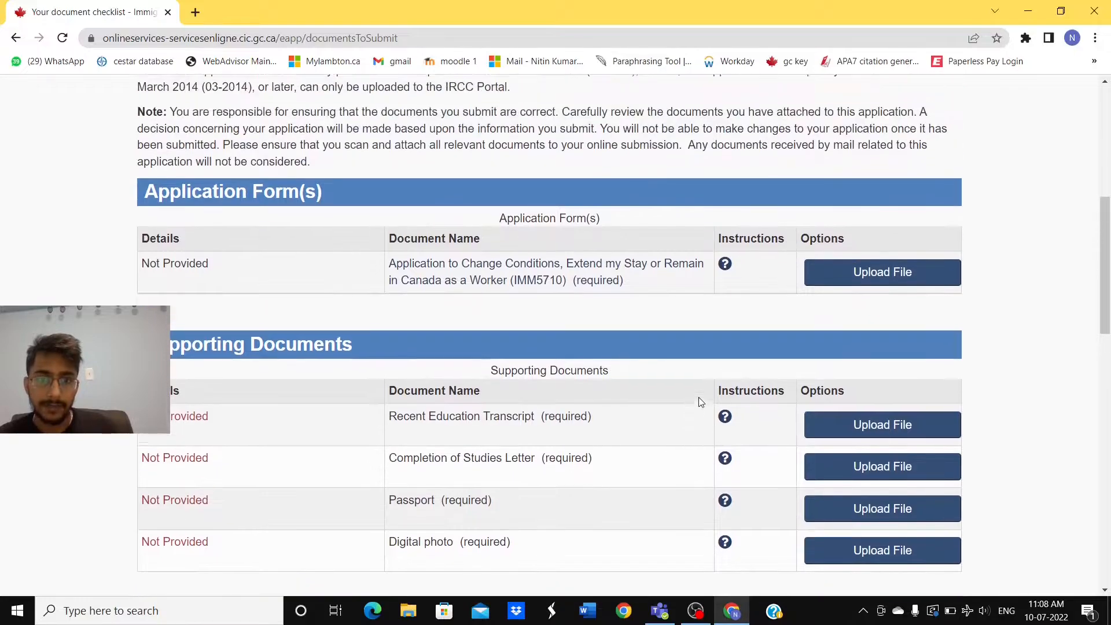
{"action": "scroll", "coordinate": [700, 404], "scroll_direction": "up", "scroll_amount": 2}
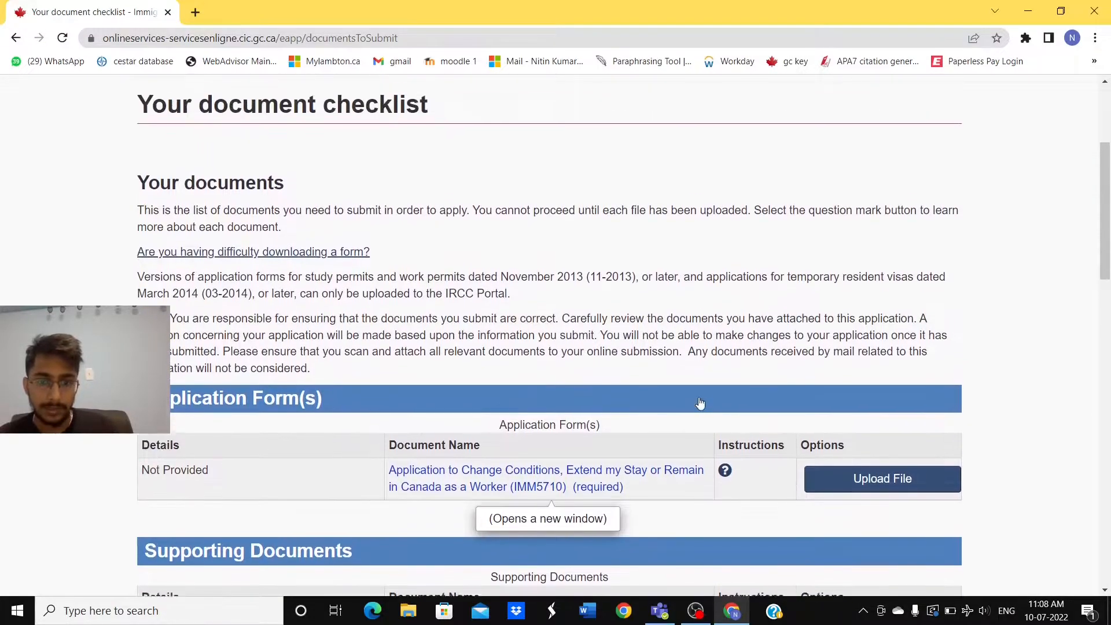
{"action": "scroll", "coordinate": [700, 404], "scroll_direction": "down", "scroll_amount": 2}
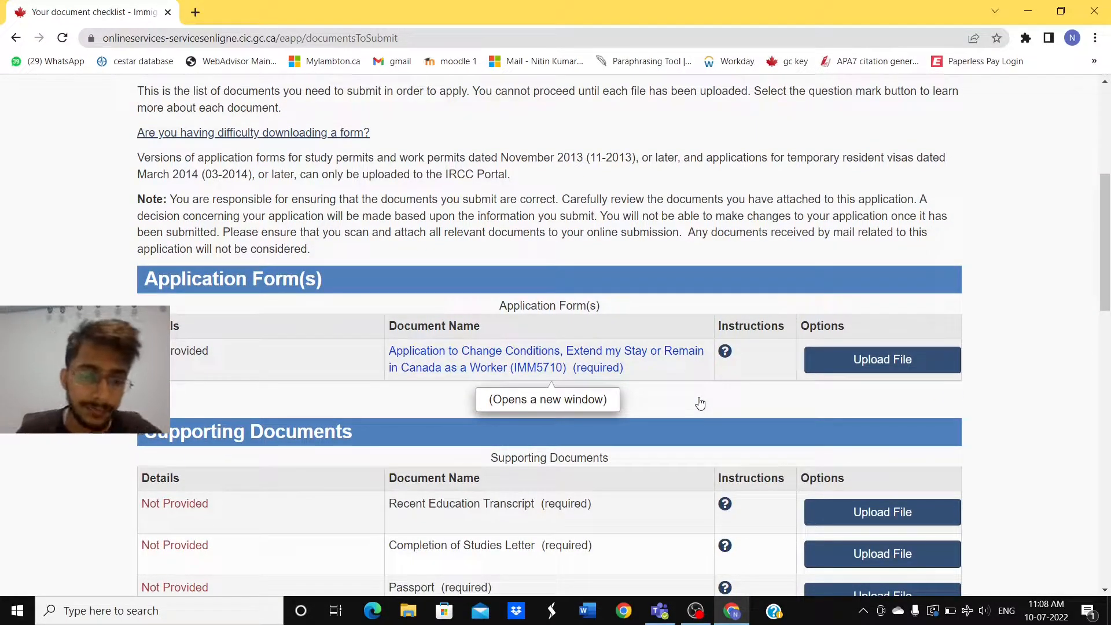
{"action": "scroll", "coordinate": [700, 403], "scroll_direction": "down", "scroll_amount": 1}
{"action": "scroll", "coordinate": [700, 403], "scroll_direction": "down", "scroll_amount": 1}
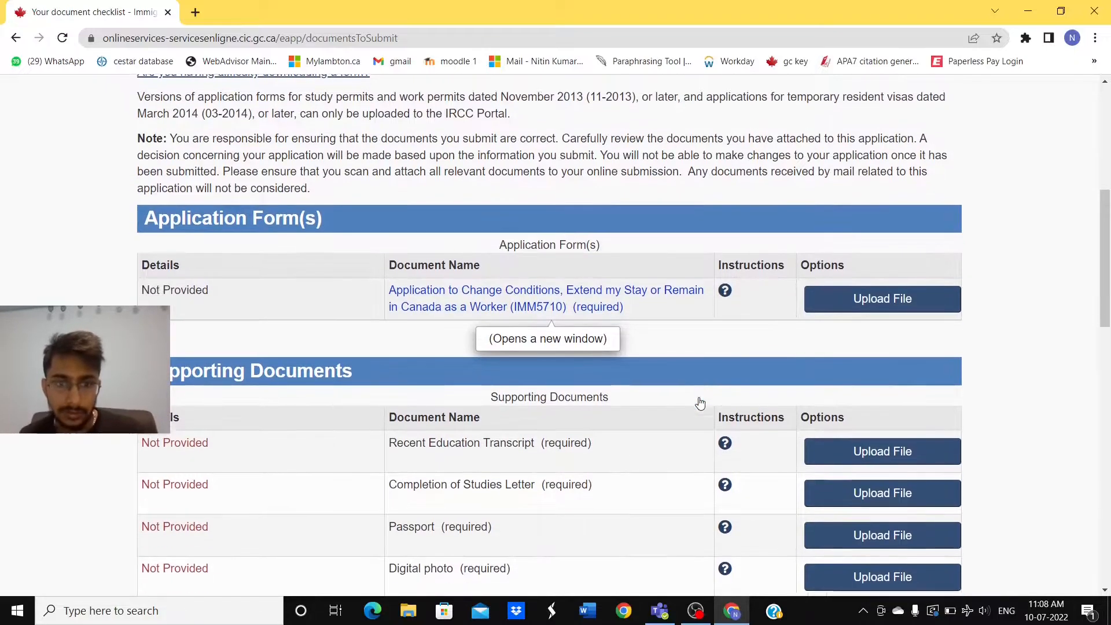
{"action": "scroll", "coordinate": [681, 332], "scroll_direction": "down", "scroll_amount": 2}
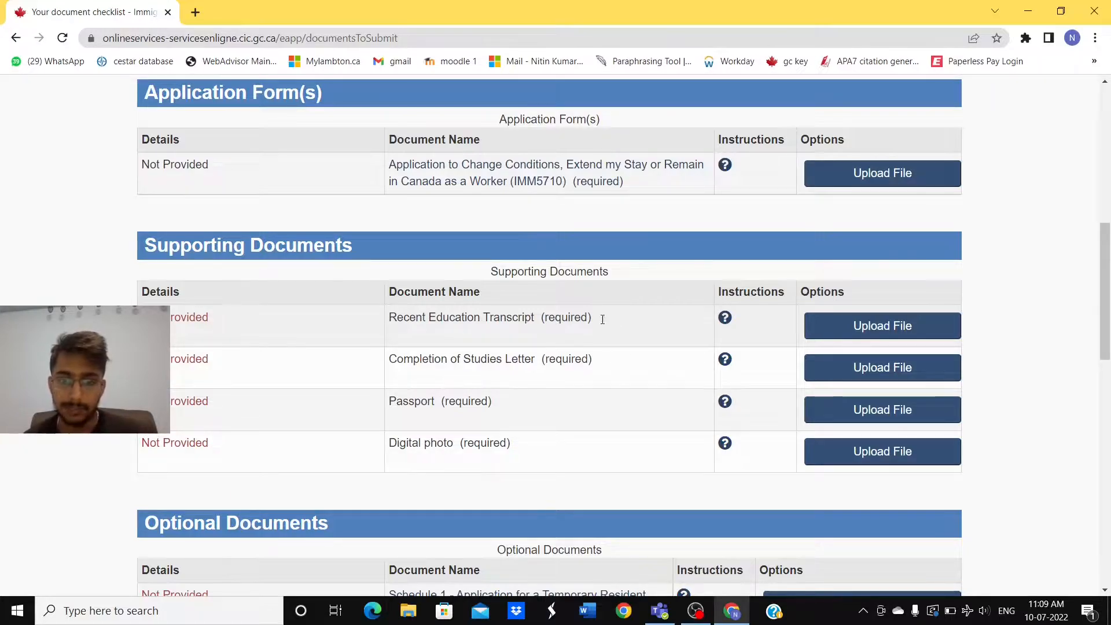
{"action": "left_click", "coordinate": [726, 320]}
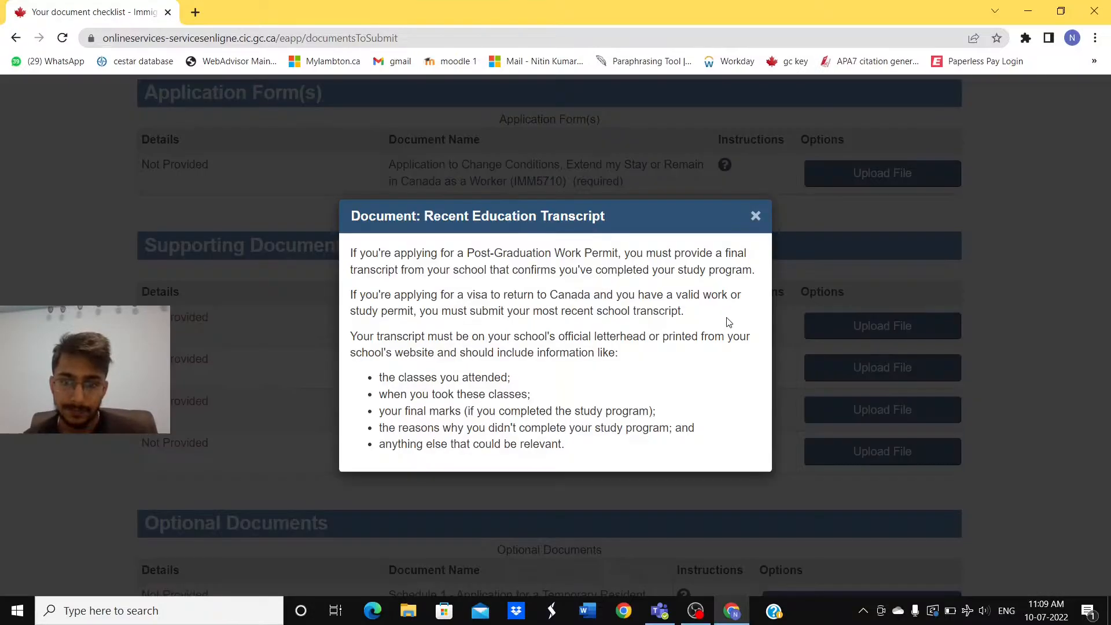
{"action": "left_click", "coordinate": [756, 217]}
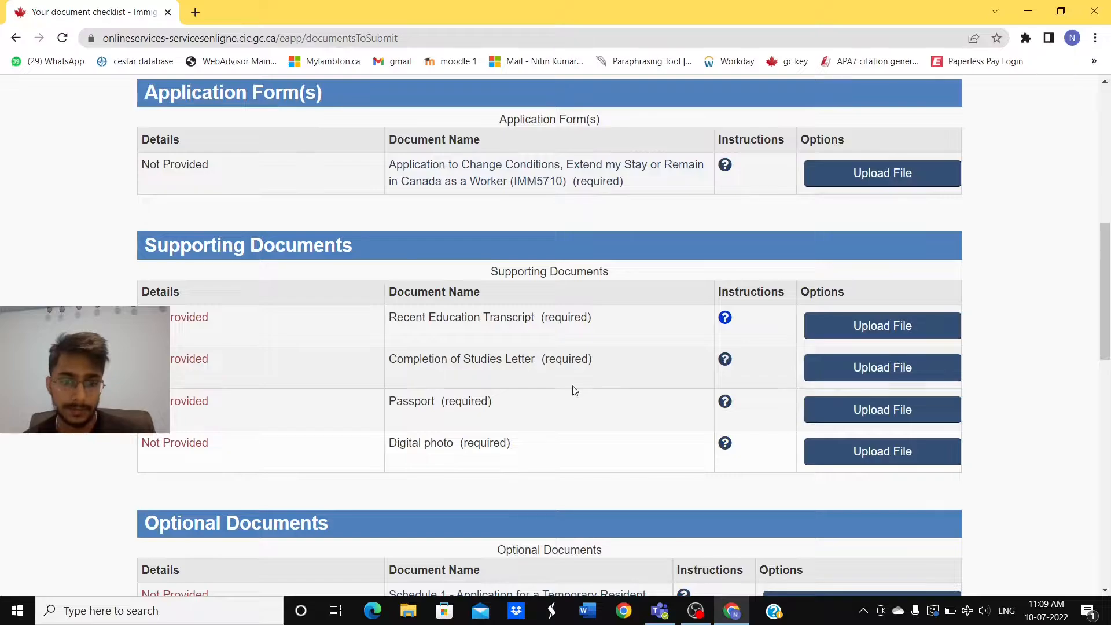
{"action": "left_click", "coordinate": [726, 403]}
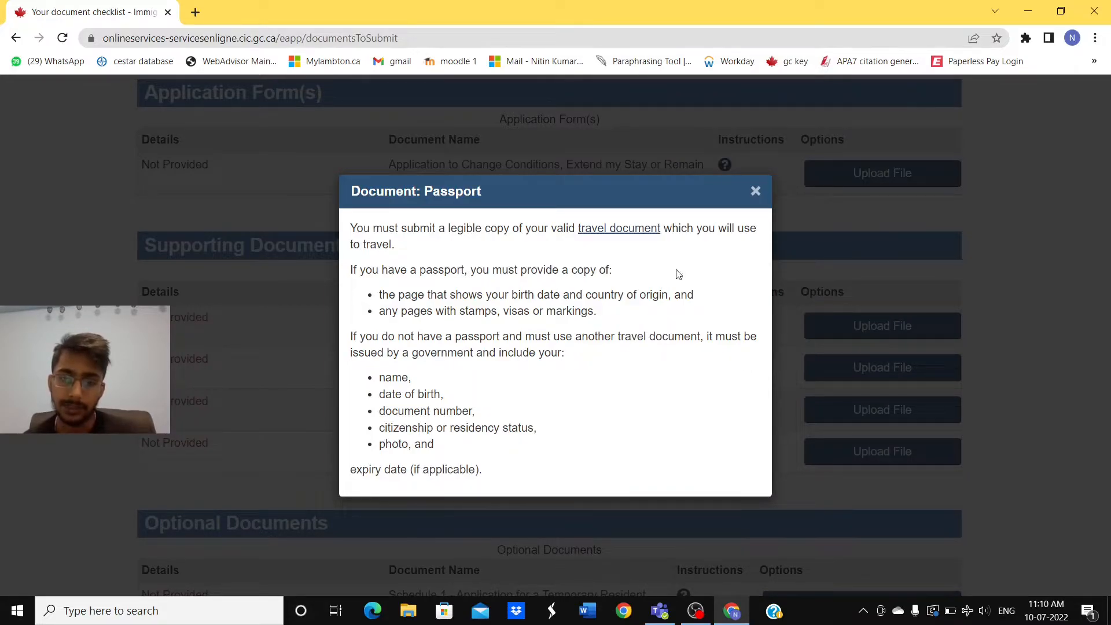
{"action": "left_click", "coordinate": [755, 191]}
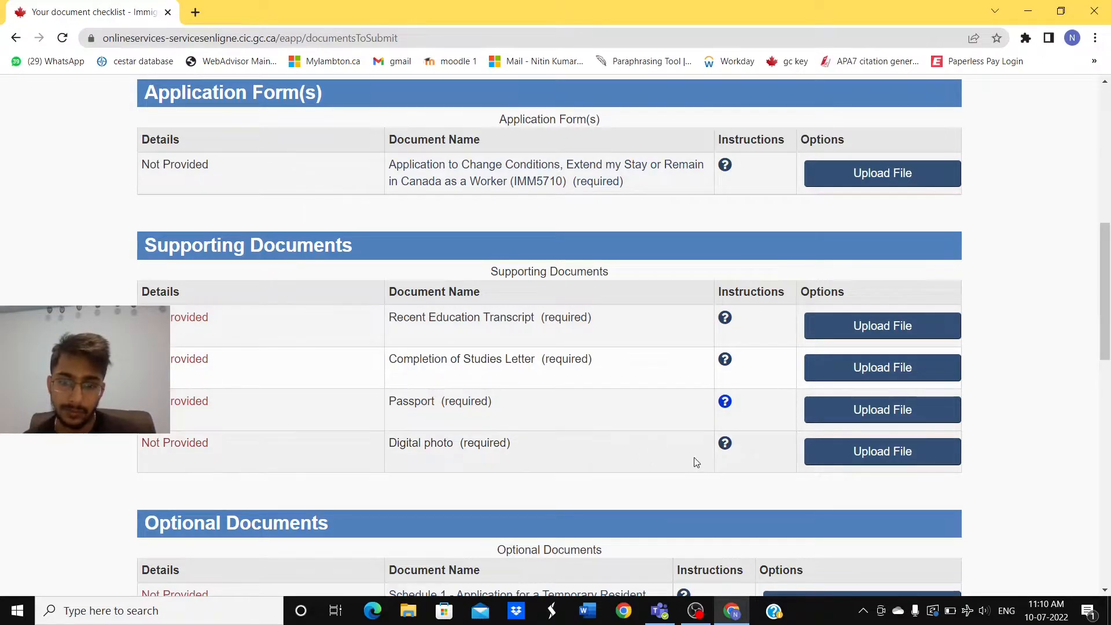
{"action": "left_click", "coordinate": [726, 445]}
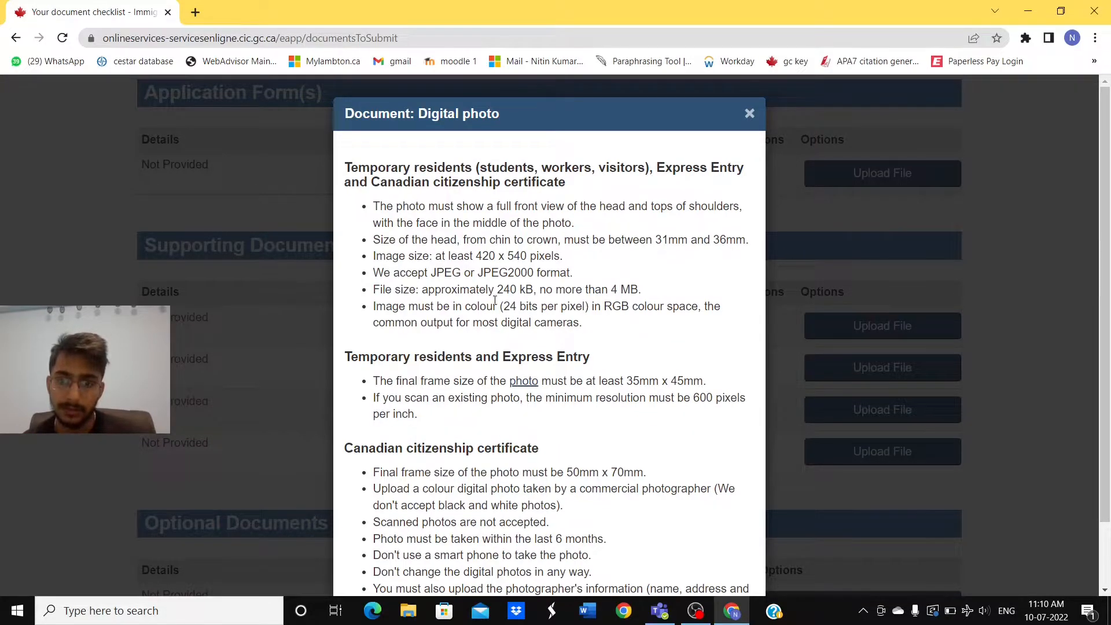
{"action": "scroll", "coordinate": [549, 308], "scroll_direction": "down", "scroll_amount": 2}
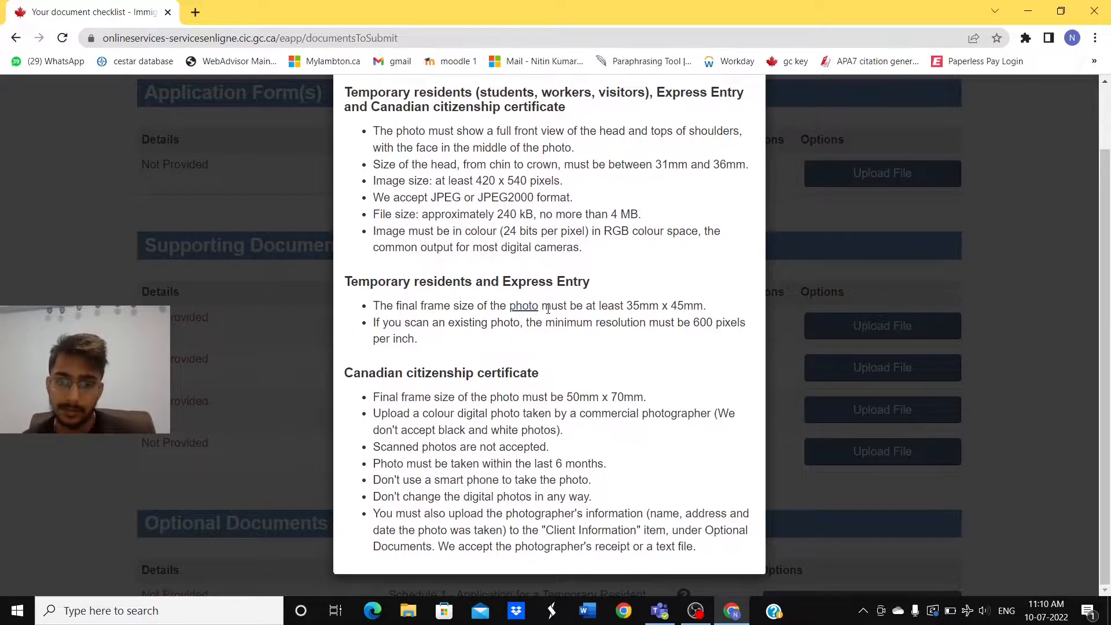
{"action": "scroll", "coordinate": [548, 308], "scroll_direction": "up", "scroll_amount": 2}
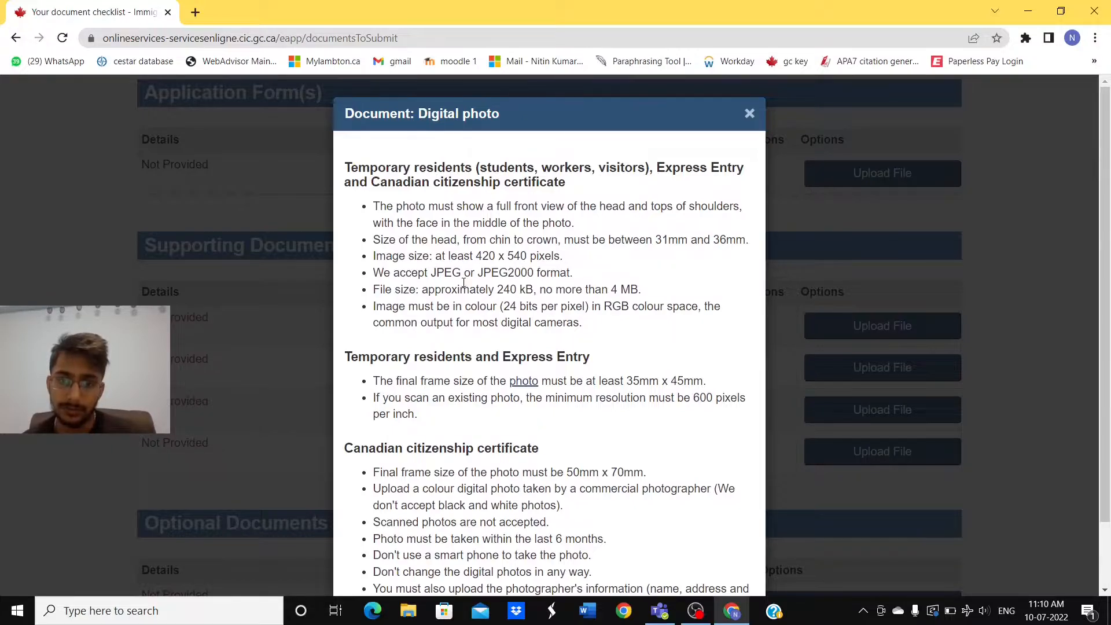
{"action": "left_click", "coordinate": [750, 115]}
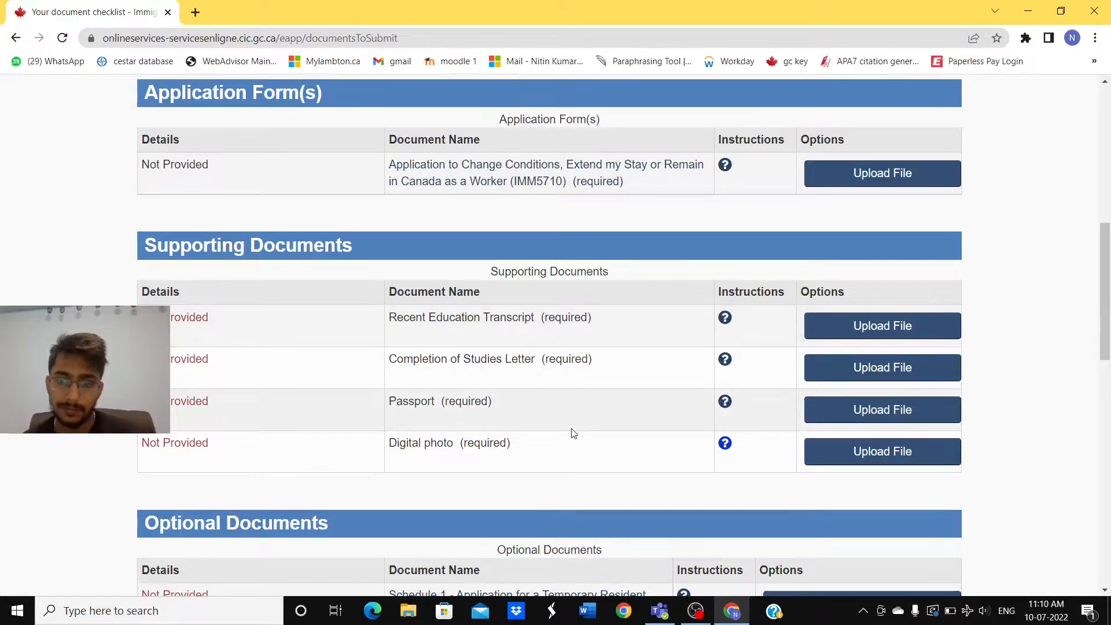
{"action": "scroll", "coordinate": [573, 433], "scroll_direction": "down", "scroll_amount": 3}
{"action": "scroll", "coordinate": [573, 433], "scroll_direction": "up", "scroll_amount": 5}
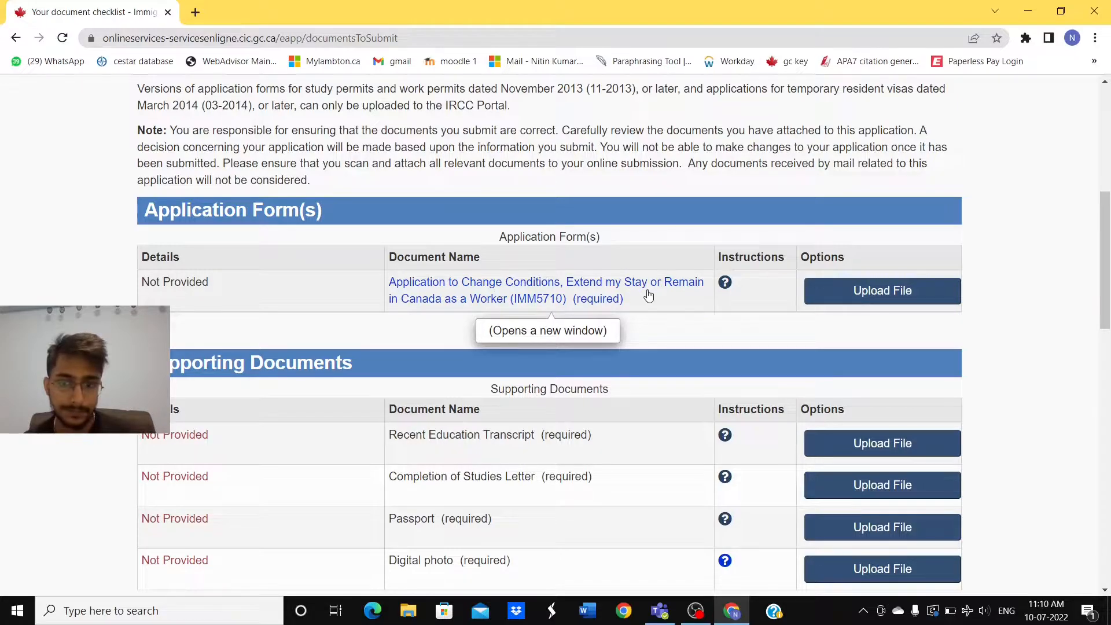
Step: Open the IMM5710 PDF and its completion guide, then bring the form forward in Acrobat
{"action": "left_click", "coordinate": [620, 285]}
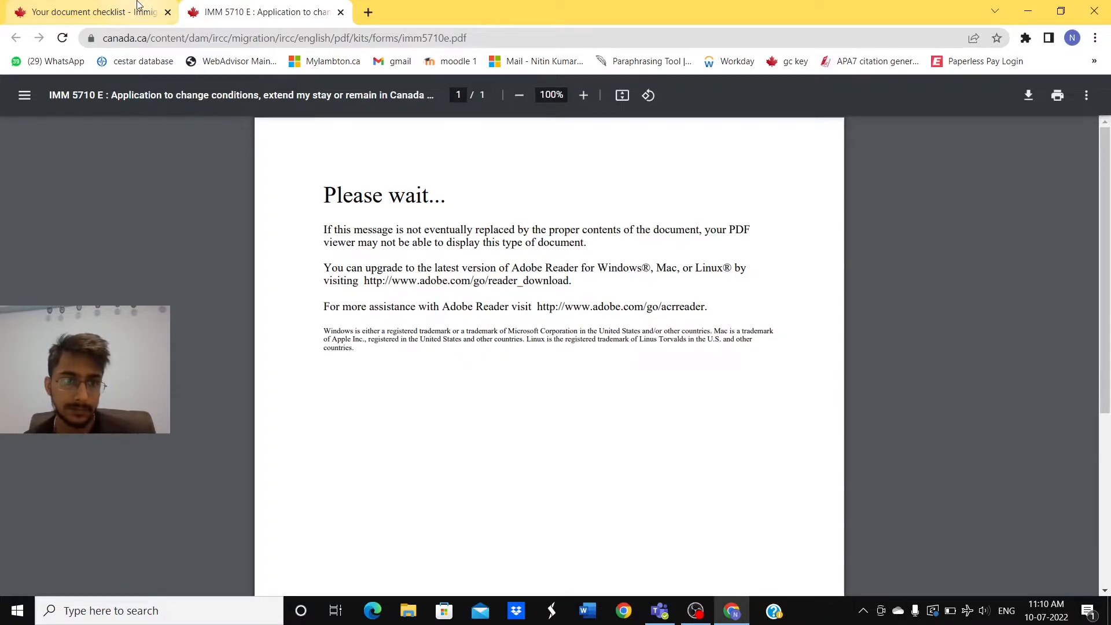
{"action": "left_click", "coordinate": [137, 5]}
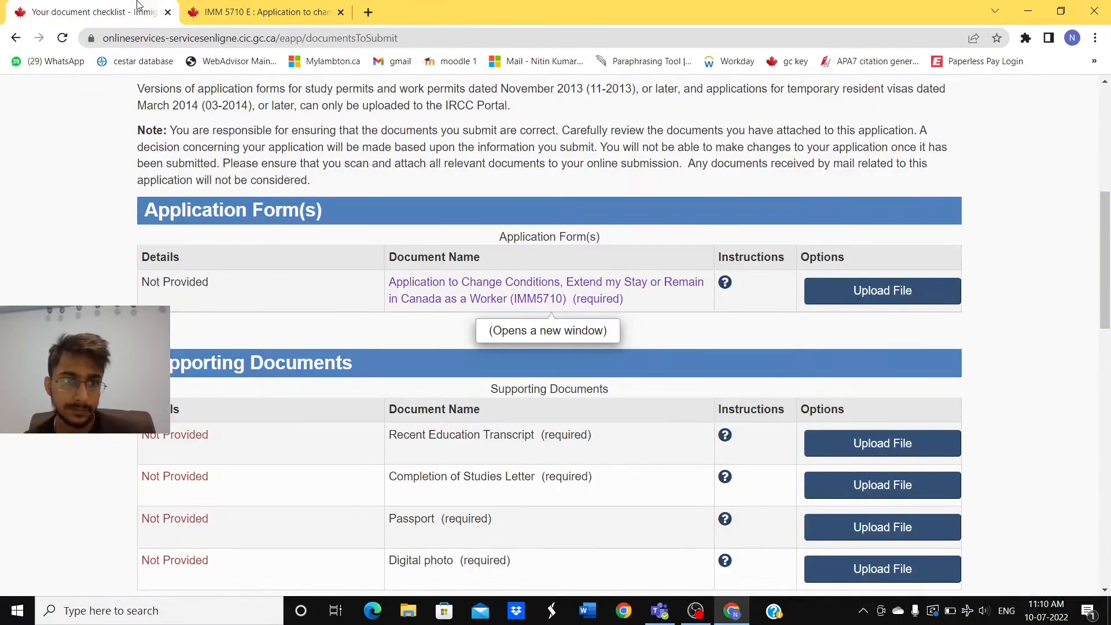
{"action": "left_click", "coordinate": [725, 283]}
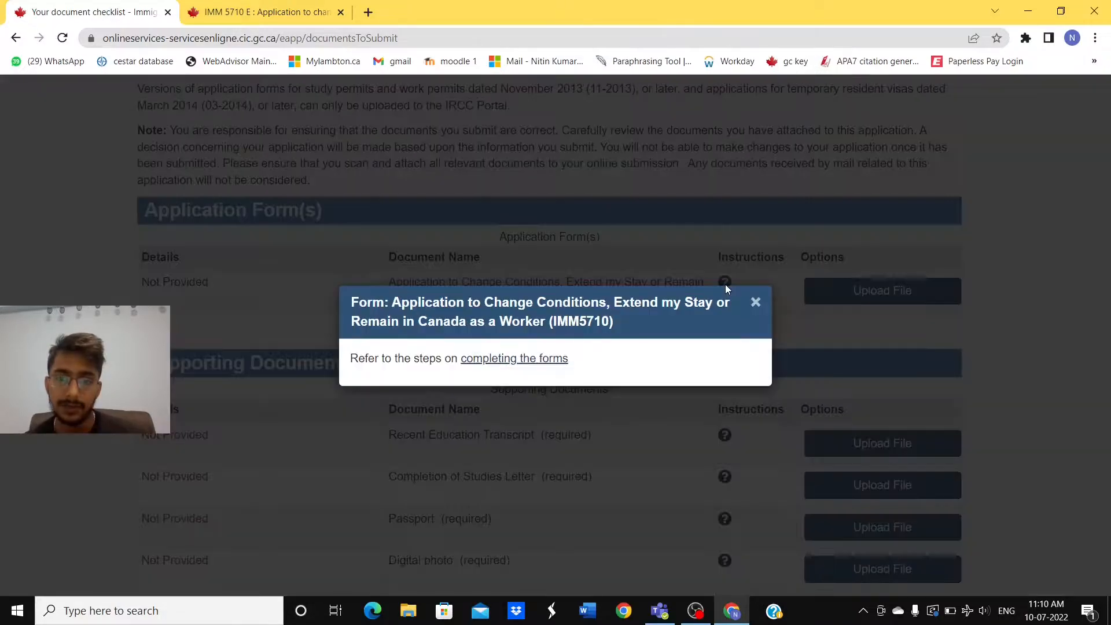
{"action": "left_click", "coordinate": [523, 359]}
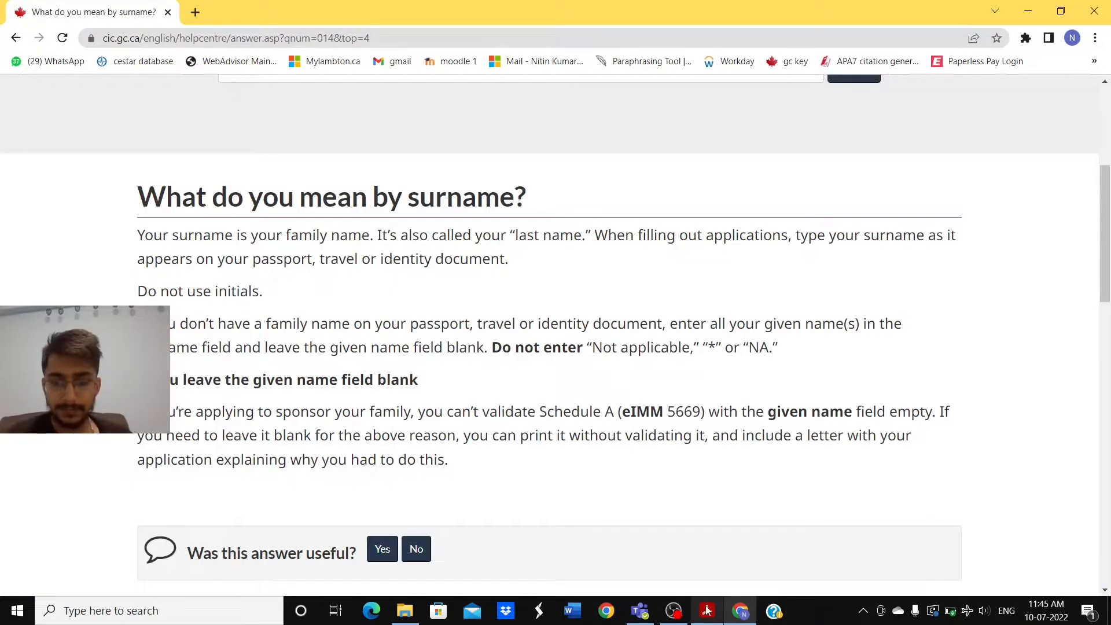
{"action": "mouse_move", "coordinate": [707, 610]}
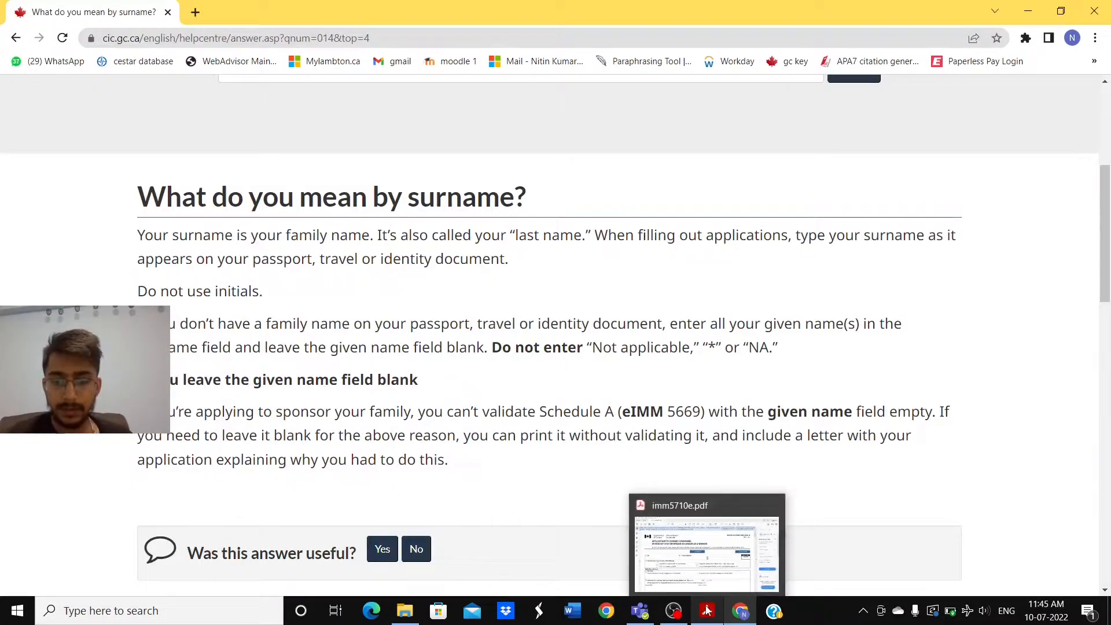
{"action": "left_click", "coordinate": [690, 553]}
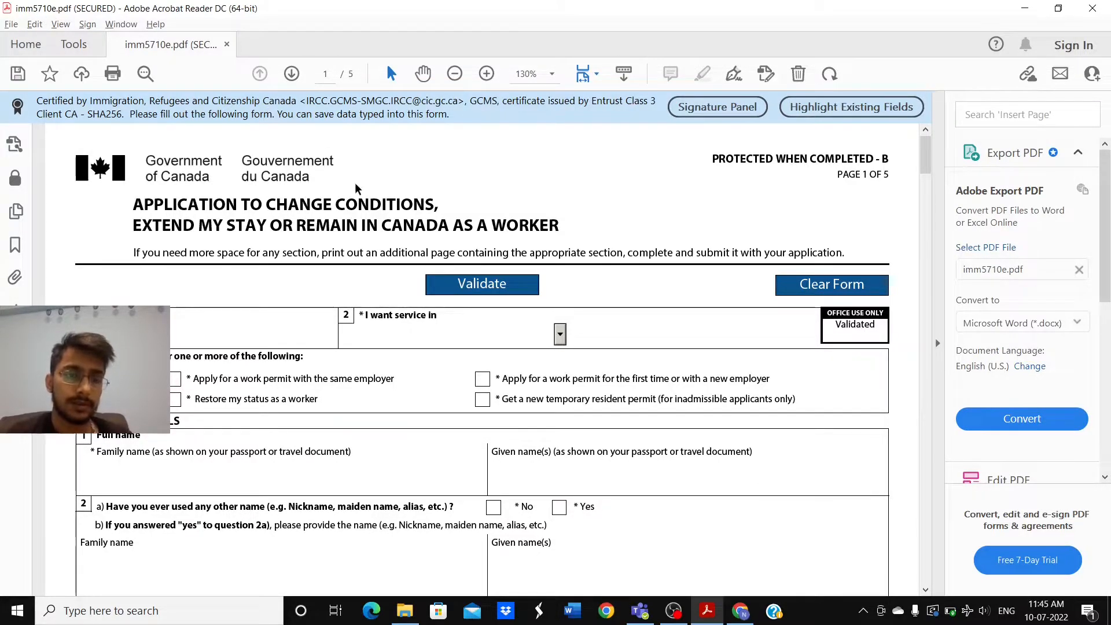
Step: Scroll the blank IMM5710 page 1 and place the cursor in the field 1 UCI box
{"action": "scroll", "coordinate": [355, 183], "scroll_direction": "down", "scroll_amount": 1}
{"action": "scroll", "coordinate": [355, 185], "scroll_direction": "up", "scroll_amount": 1}
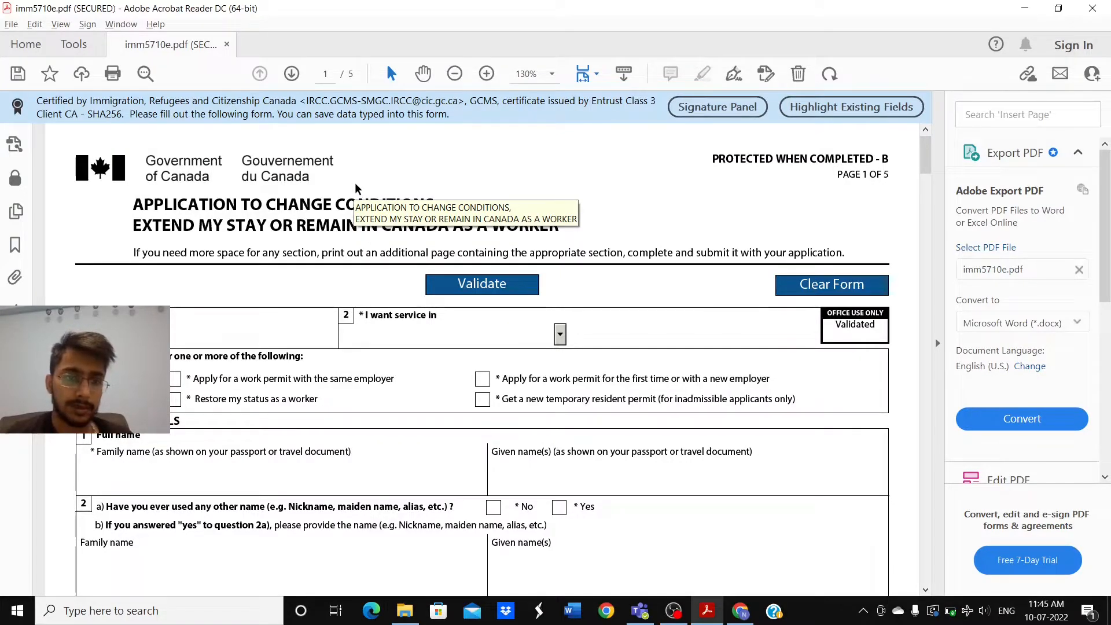
{"action": "scroll", "coordinate": [355, 189], "scroll_direction": "down", "scroll_amount": 1}
{"action": "scroll", "coordinate": [356, 185], "scroll_direction": "up", "scroll_amount": 1}
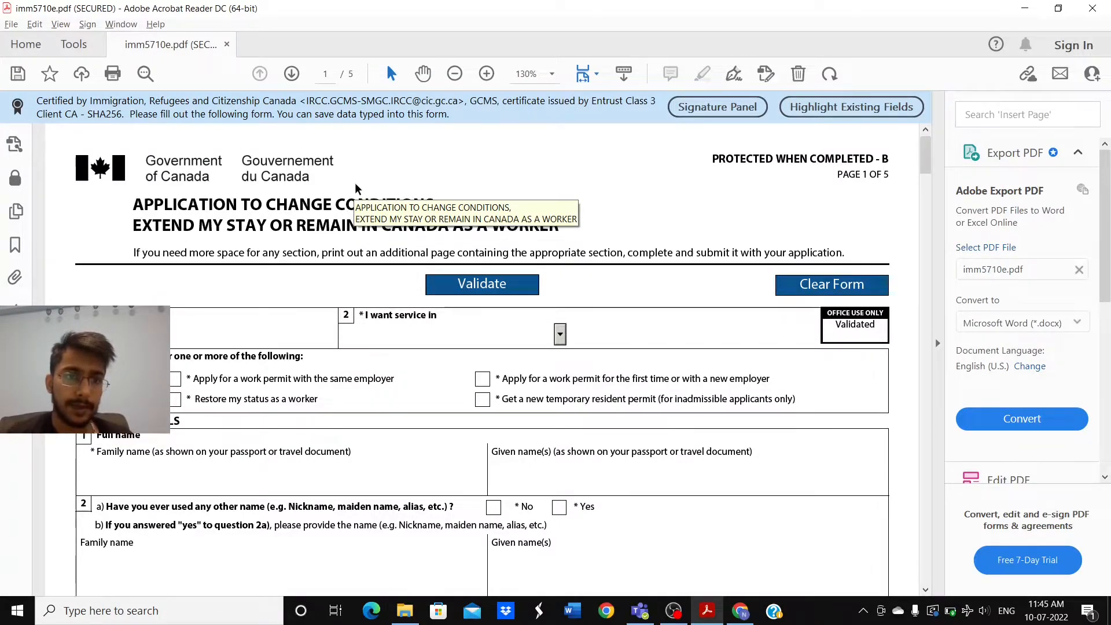
{"action": "scroll", "coordinate": [334, 241], "scroll_direction": "down", "scroll_amount": 2}
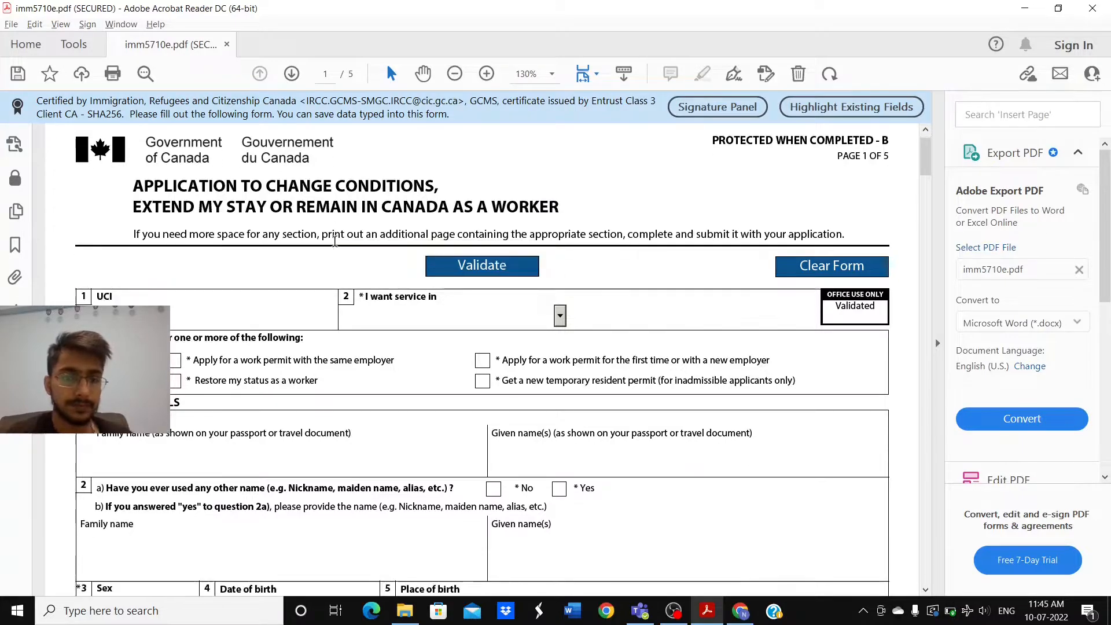
{"action": "scroll", "coordinate": [334, 241], "scroll_direction": "down", "scroll_amount": 5}
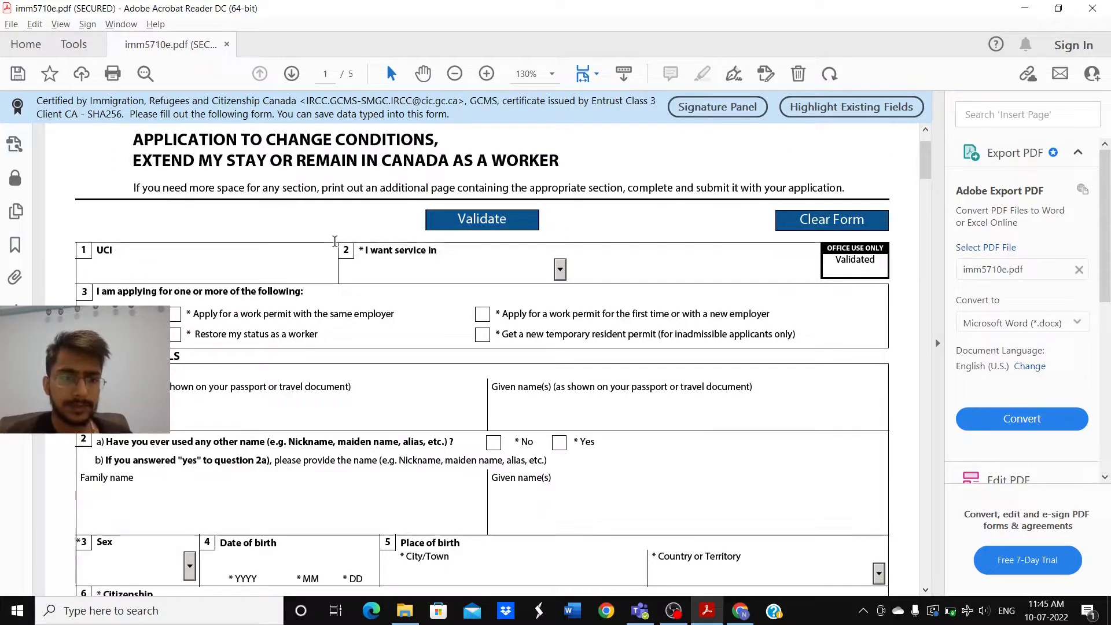
{"action": "left_click", "coordinate": [233, 272]}
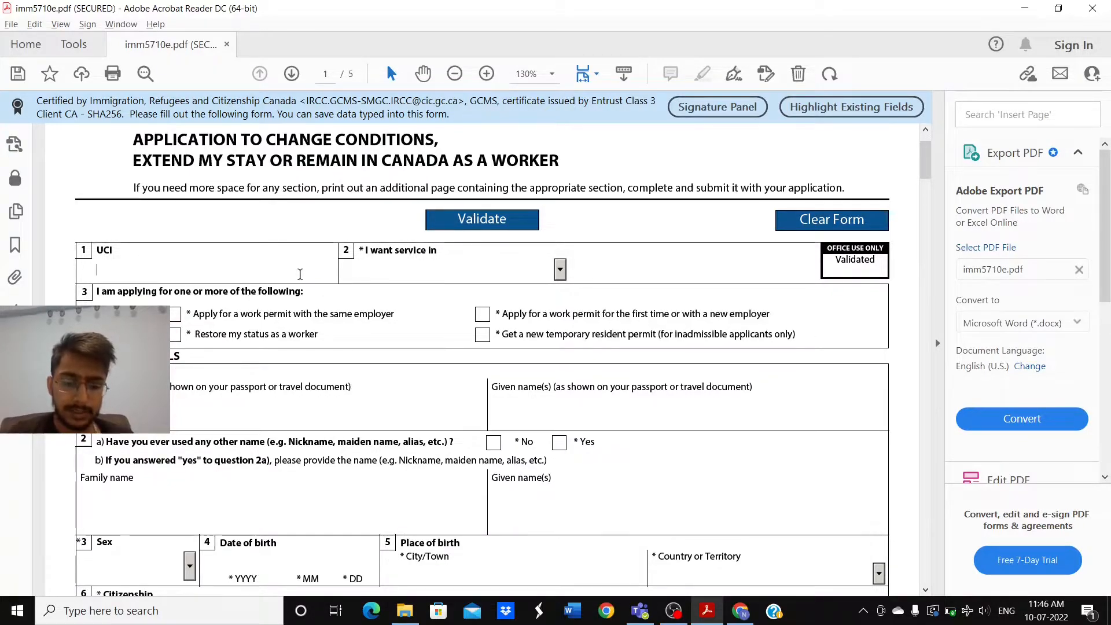
Step: Clear the letters rejected by the numbers-only UCI field and choose English for 'I want service in'
{"action": "type", "text": "bdsbjcdsn"}
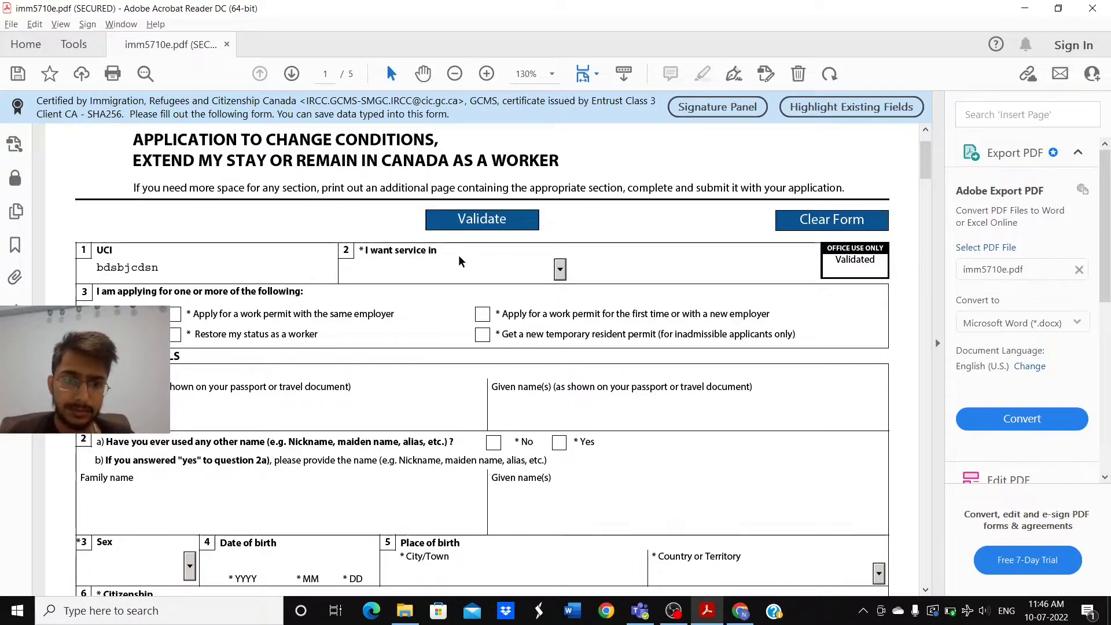
{"action": "left_click", "coordinate": [561, 270]}
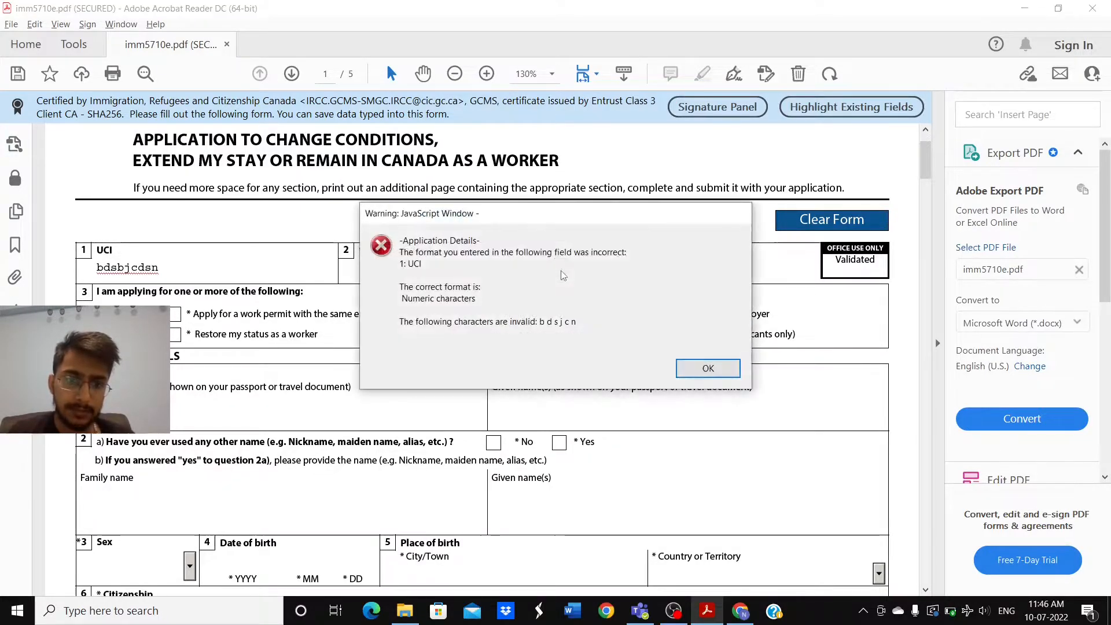
{"action": "left_click", "coordinate": [702, 368]}
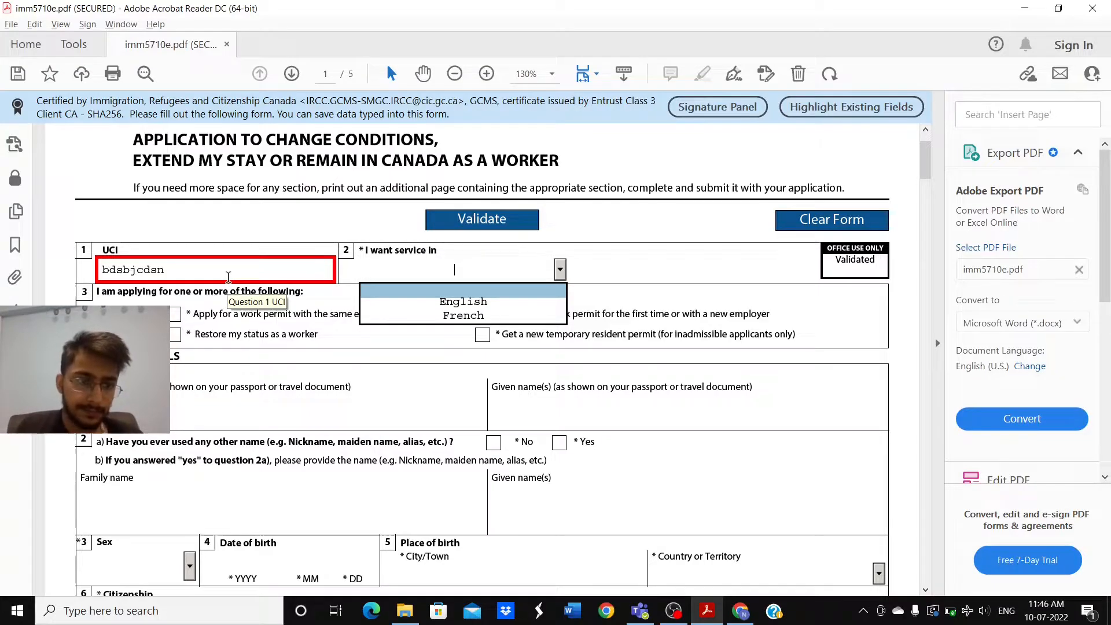
{"action": "left_click", "coordinate": [213, 267]}
{"action": "key", "text": "BackSpace"}
{"action": "key", "text": "BackSpace"}
{"action": "key", "text": "BackSpace"}
{"action": "key", "text": "BackSpace"}
{"action": "key", "text": "BackSpace"}
{"action": "key", "text": "BackSpace"}
{"action": "key", "text": "BackSpace"}
{"action": "key", "text": "BackSpace"}
{"action": "key", "text": "BackSpace"}
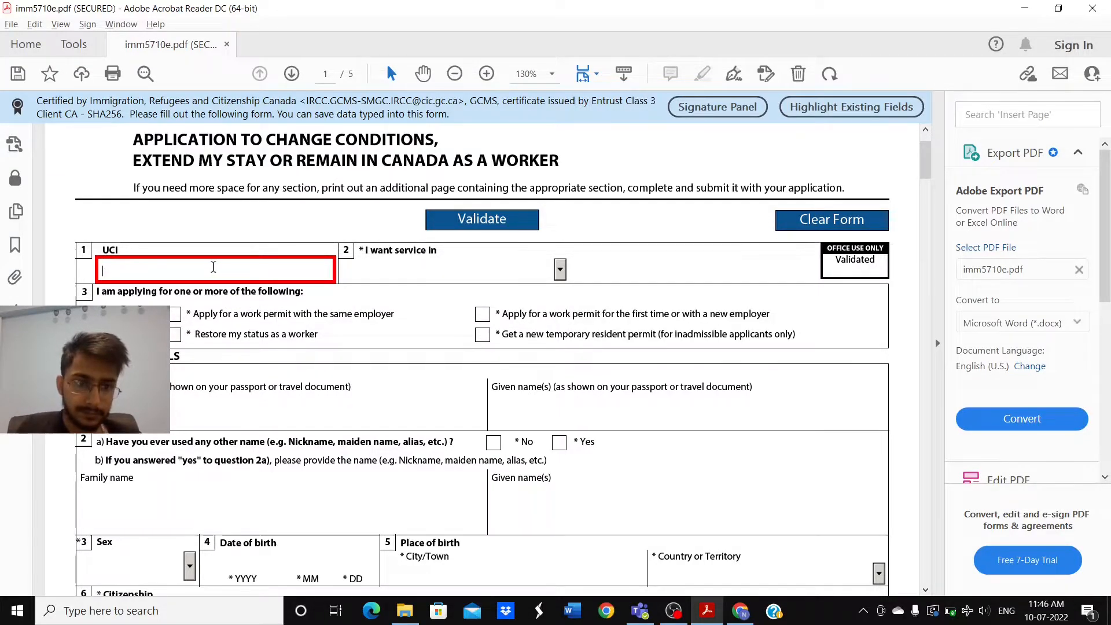
{"action": "left_click", "coordinate": [415, 276]}
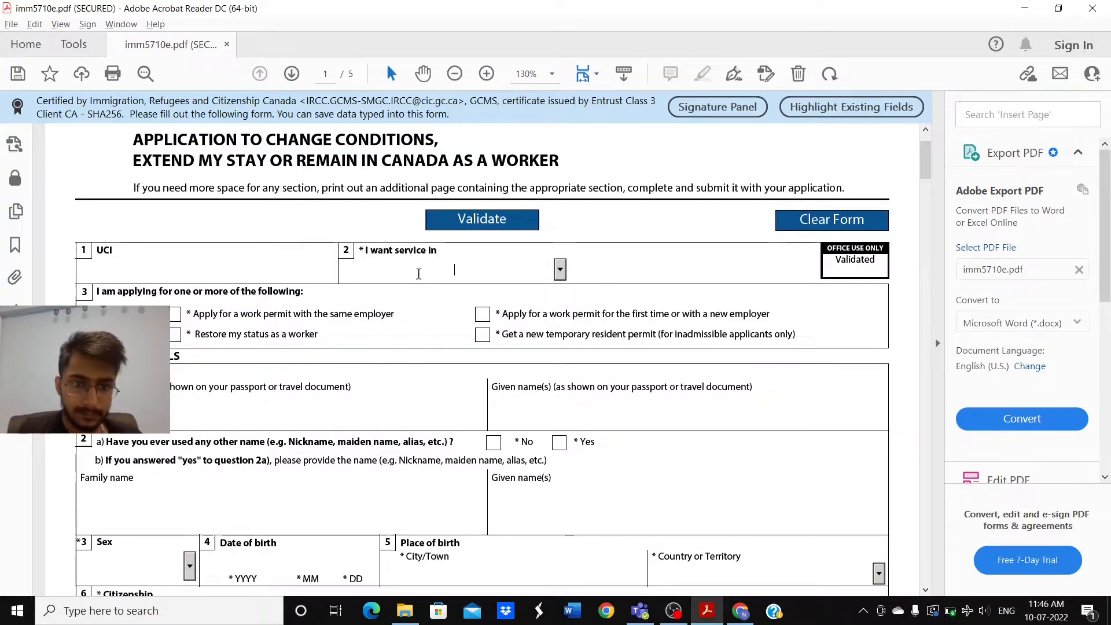
{"action": "left_click", "coordinate": [560, 271]}
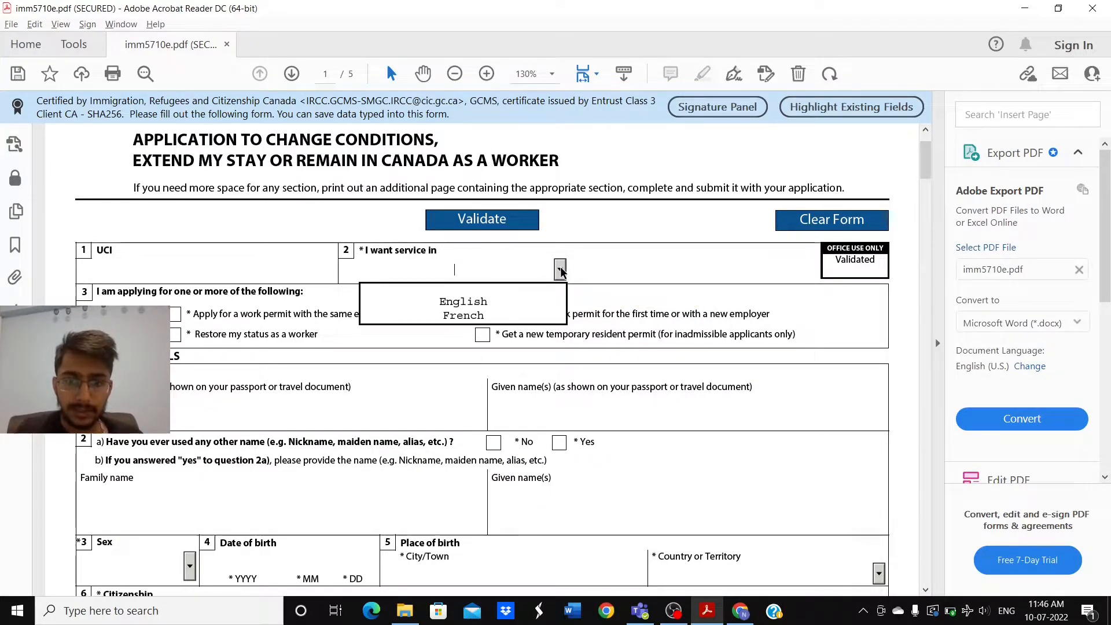
{"action": "left_click", "coordinate": [484, 301]}
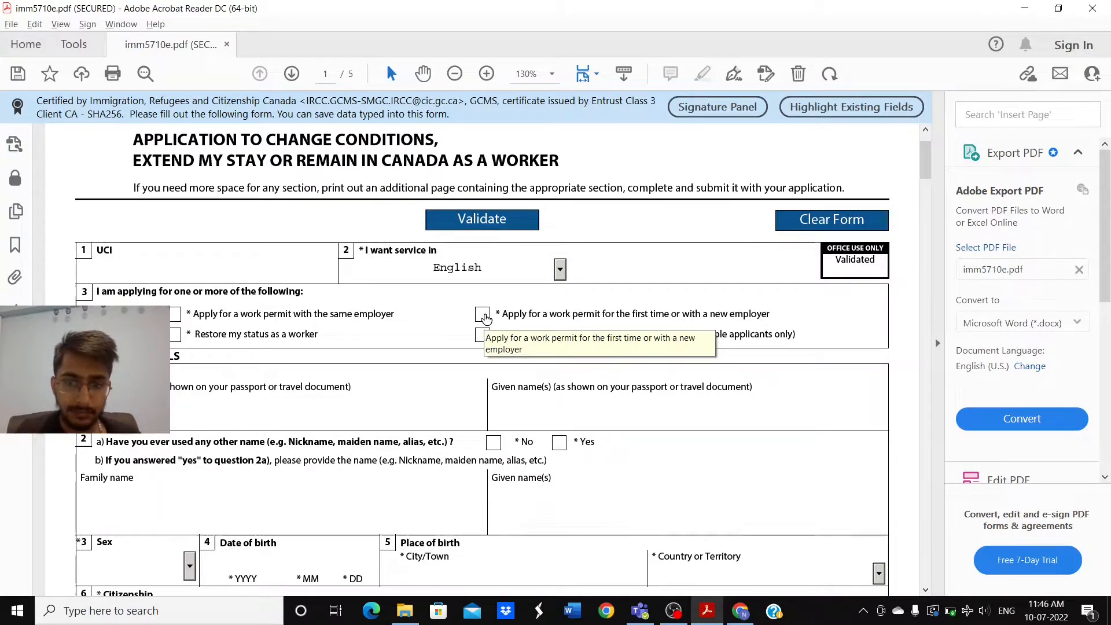
{"action": "left_click", "coordinate": [483, 315]}
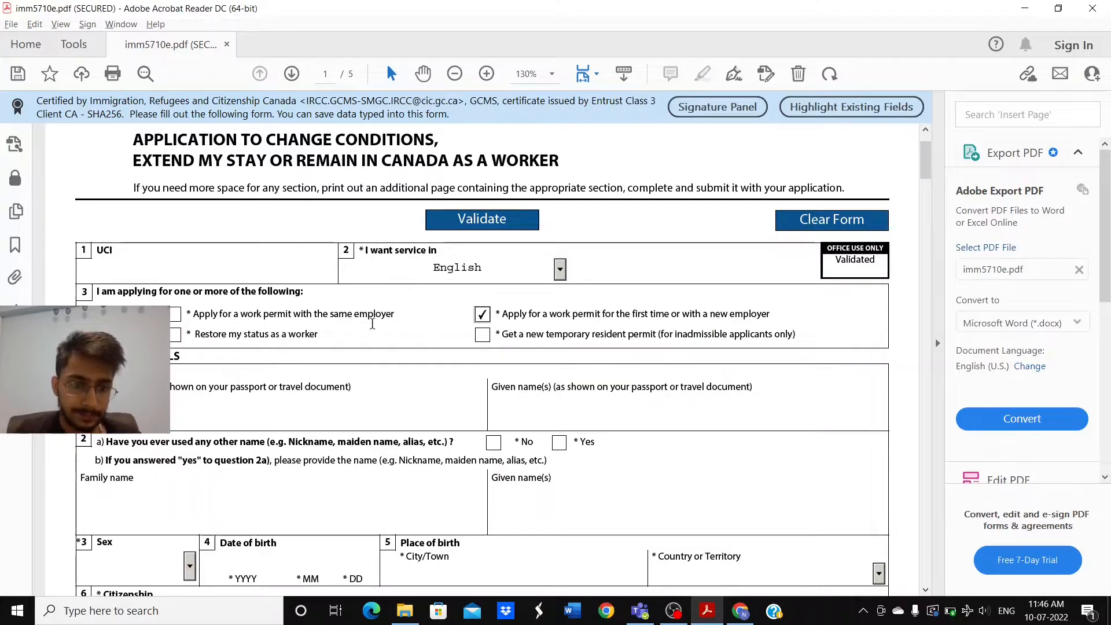
{"action": "scroll", "coordinate": [373, 323], "scroll_direction": "down", "scroll_amount": 1}
{"action": "scroll", "coordinate": [373, 323], "scroll_direction": "down", "scroll_amount": 1}
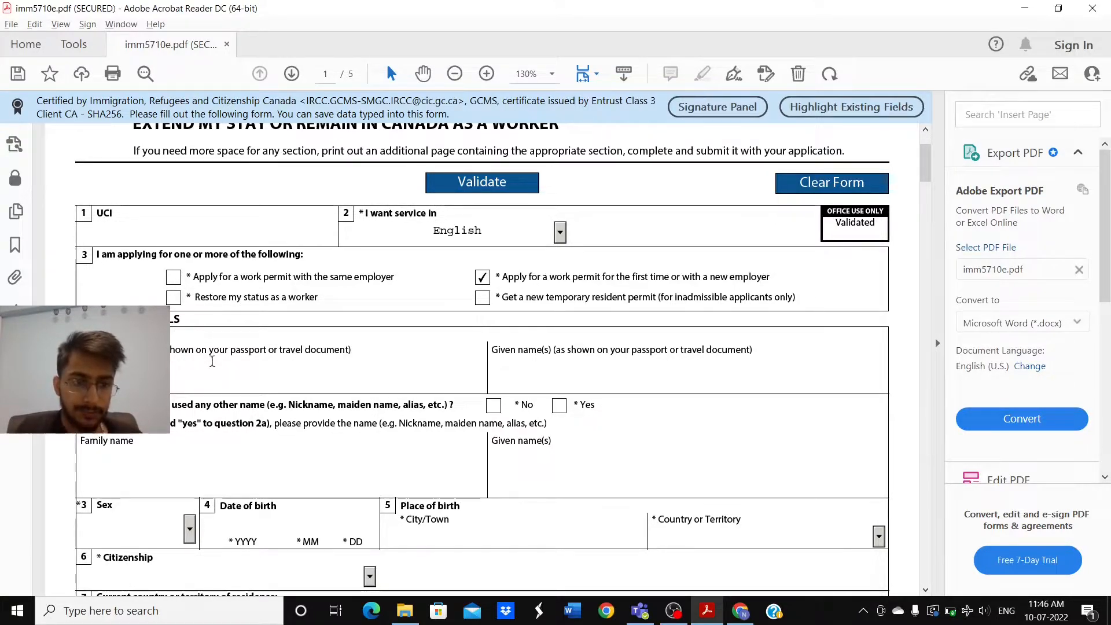
{"action": "left_click", "coordinate": [502, 365]}
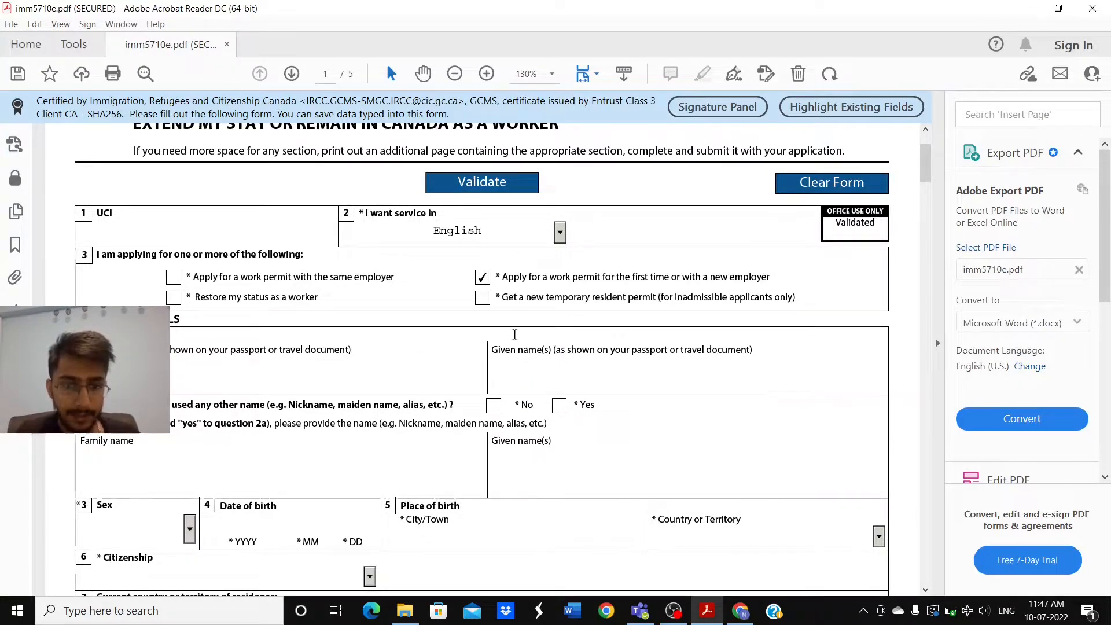
{"action": "key", "text": "alt+Tab"}
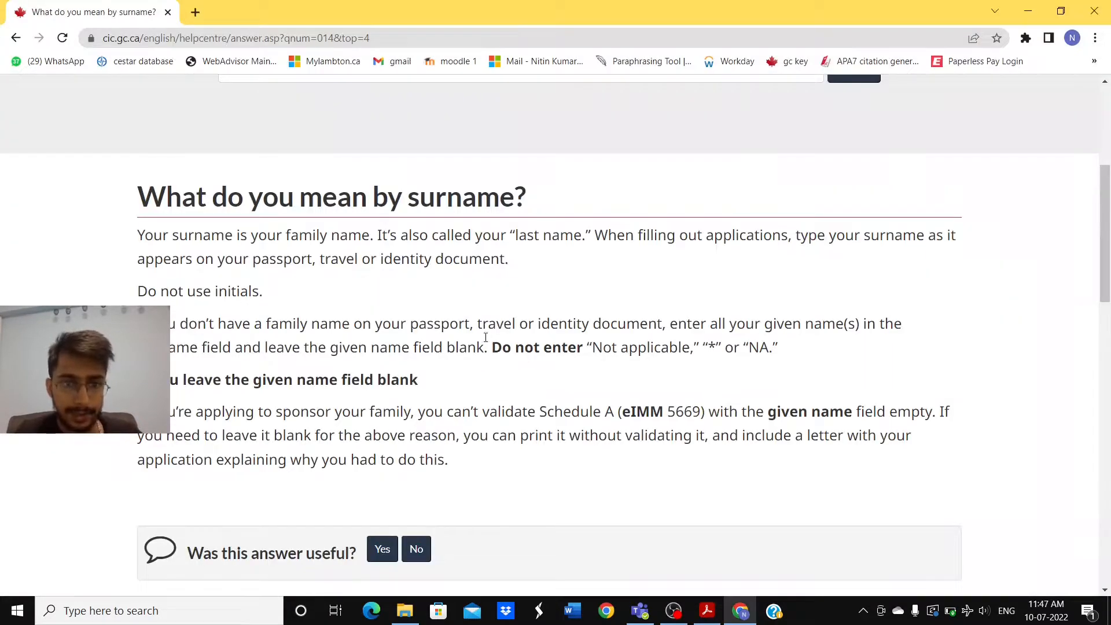
{"action": "scroll", "coordinate": [452, 301], "scroll_direction": "down", "scroll_amount": 1}
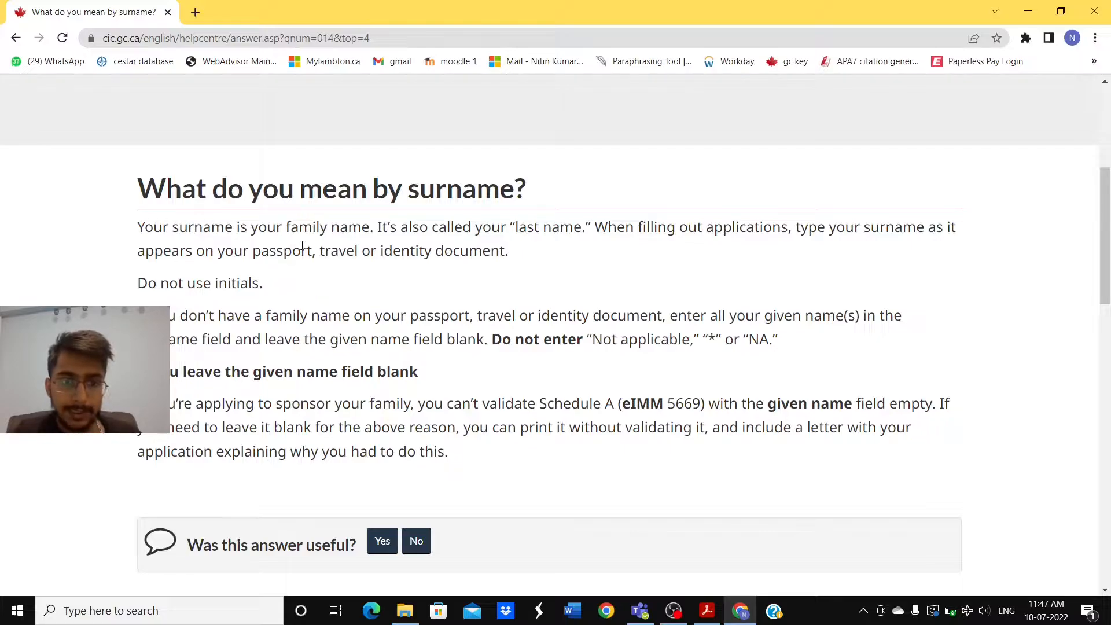
{"action": "key", "text": "alt+Tab"}
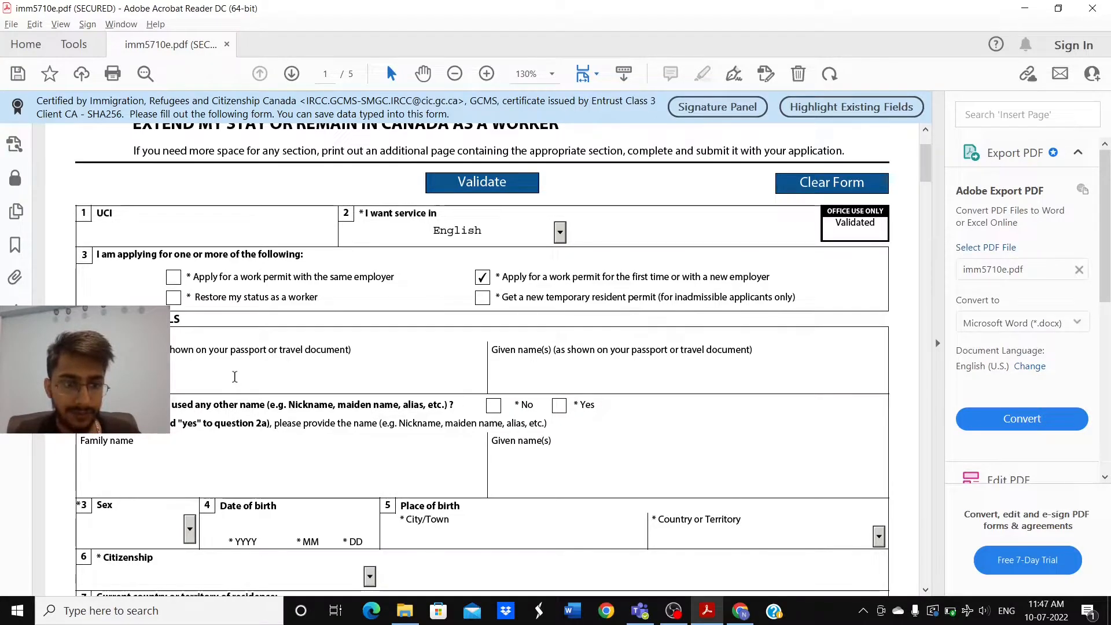
{"action": "key", "text": "alt+Tab"}
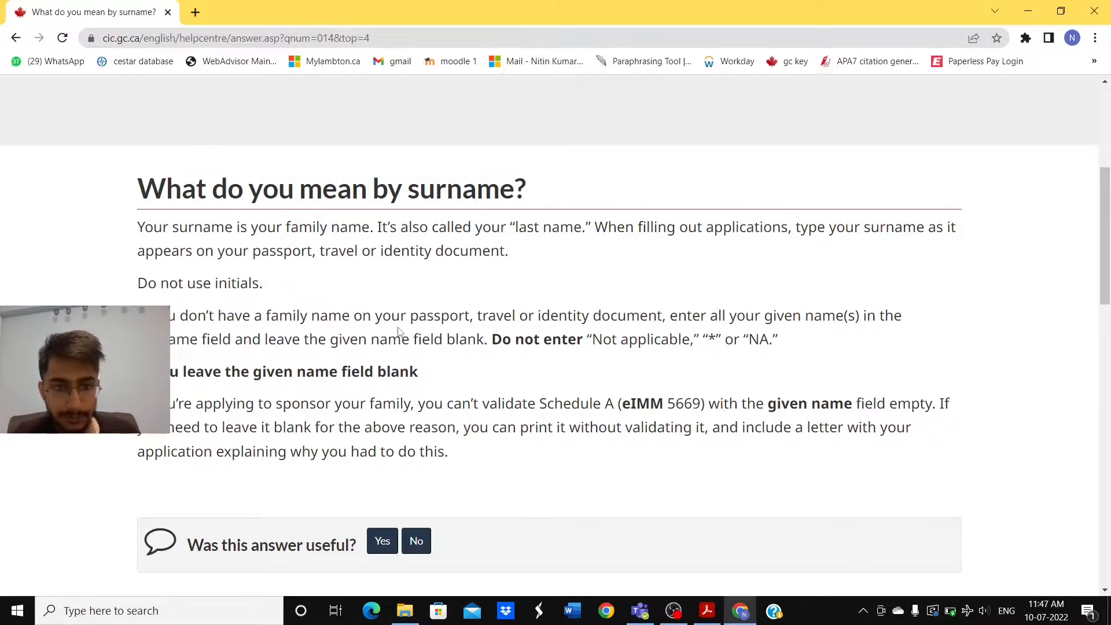
{"action": "key", "text": "alt+Tab"}
{"action": "key", "text": "alt+Tab"}
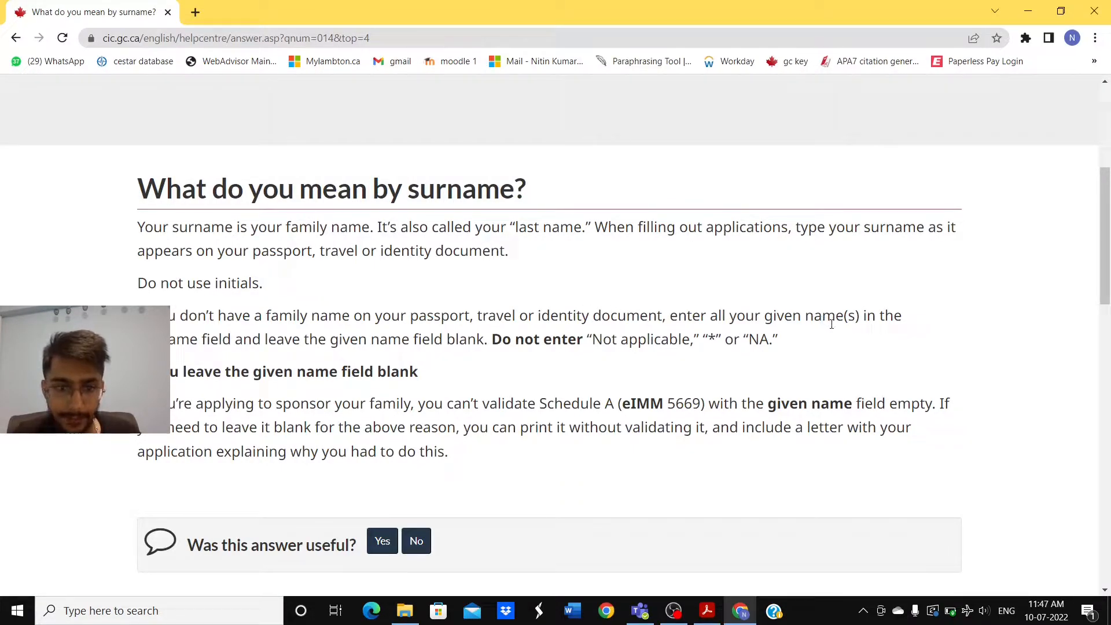
{"action": "key", "text": "alt+Tab"}
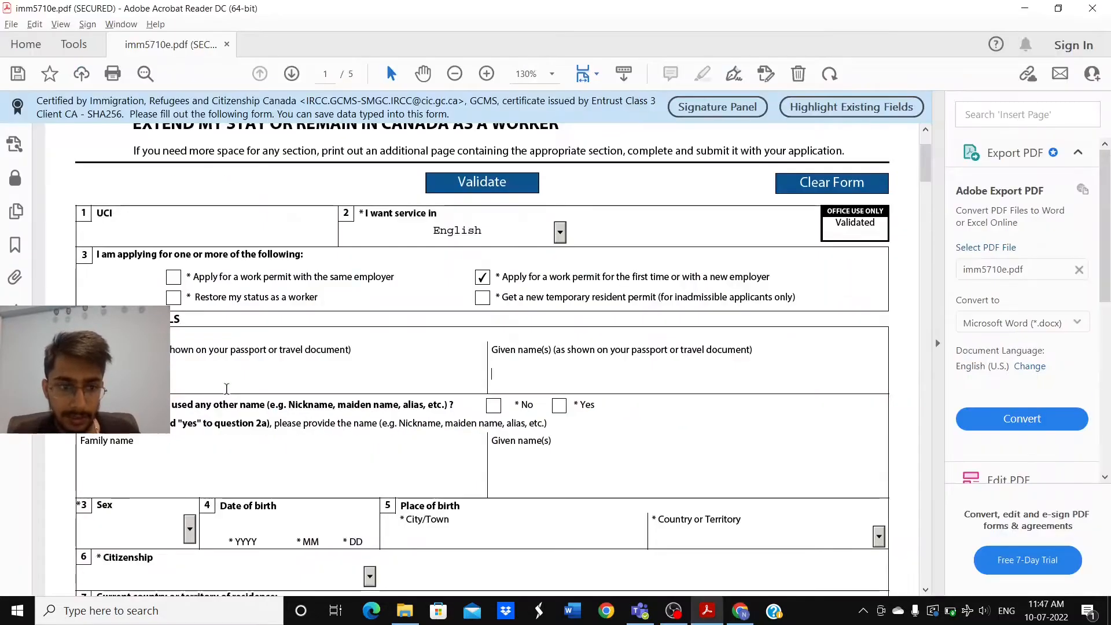
{"action": "key", "text": "alt+Tab"}
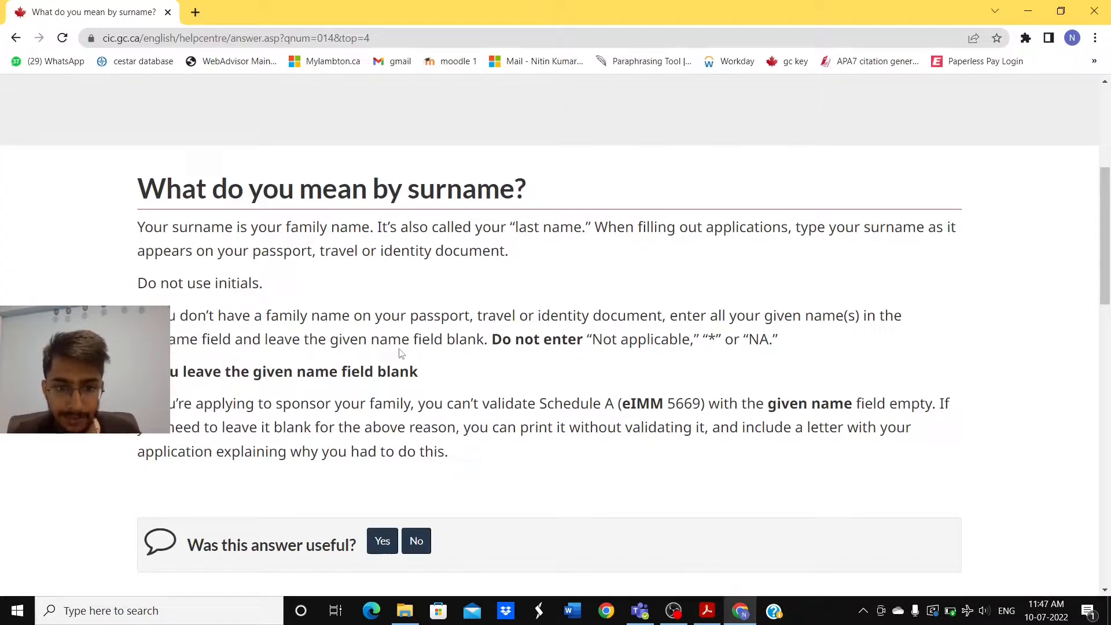
{"action": "key", "text": "alt+Tab"}
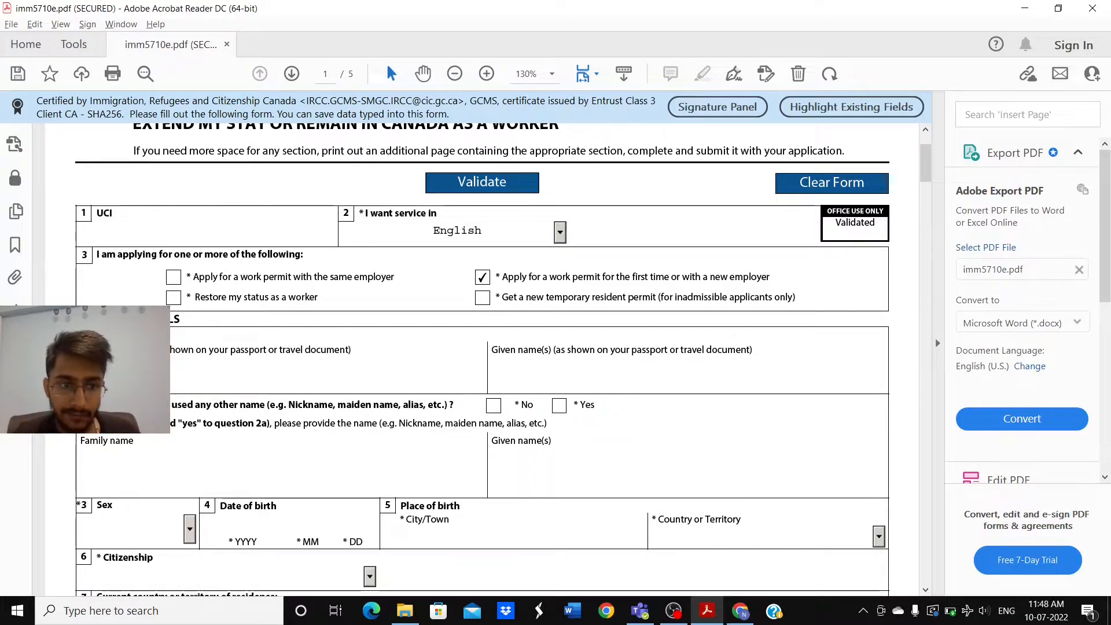
{"action": "left_click", "coordinate": [575, 364]}
{"action": "key", "text": "alt+Tab"}
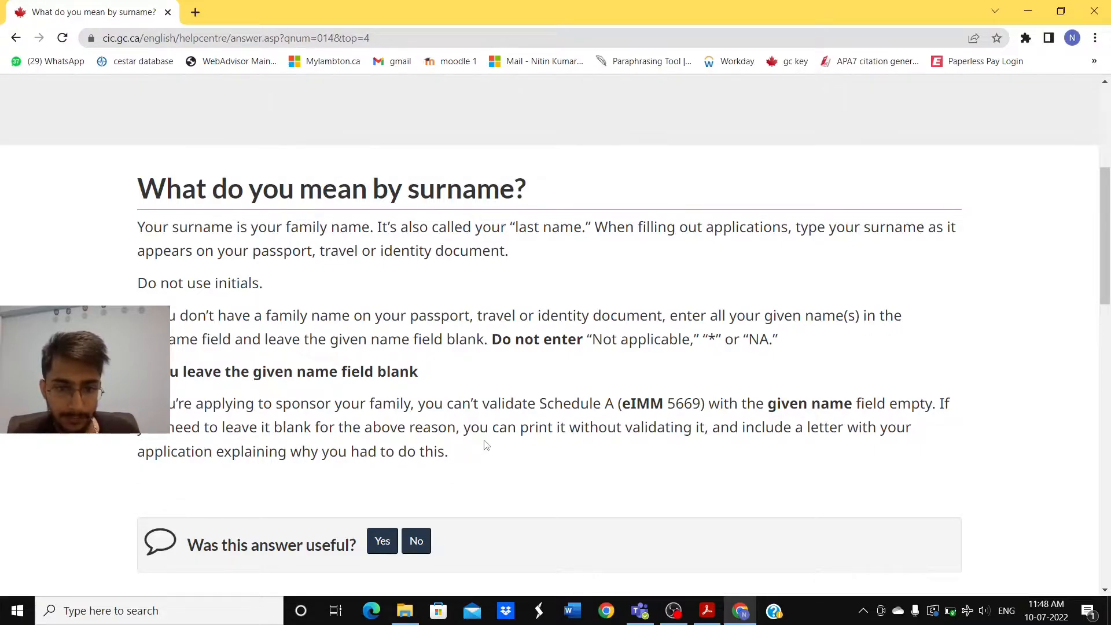
{"action": "key", "text": "alt+Tab"}
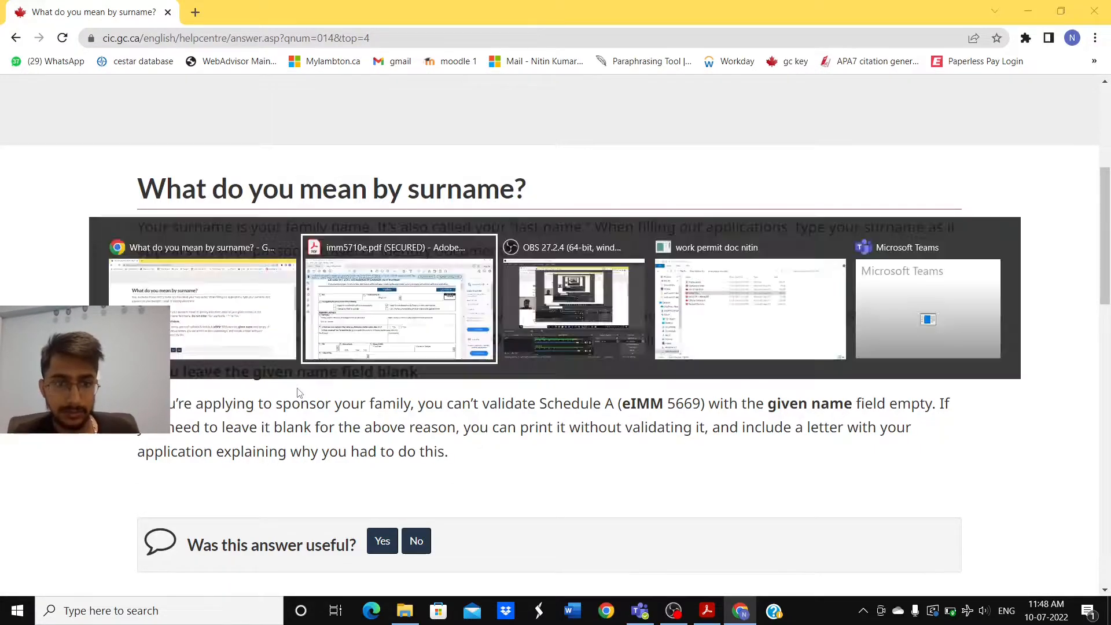
{"action": "scroll", "coordinate": [412, 357], "scroll_direction": "down", "scroll_amount": 1}
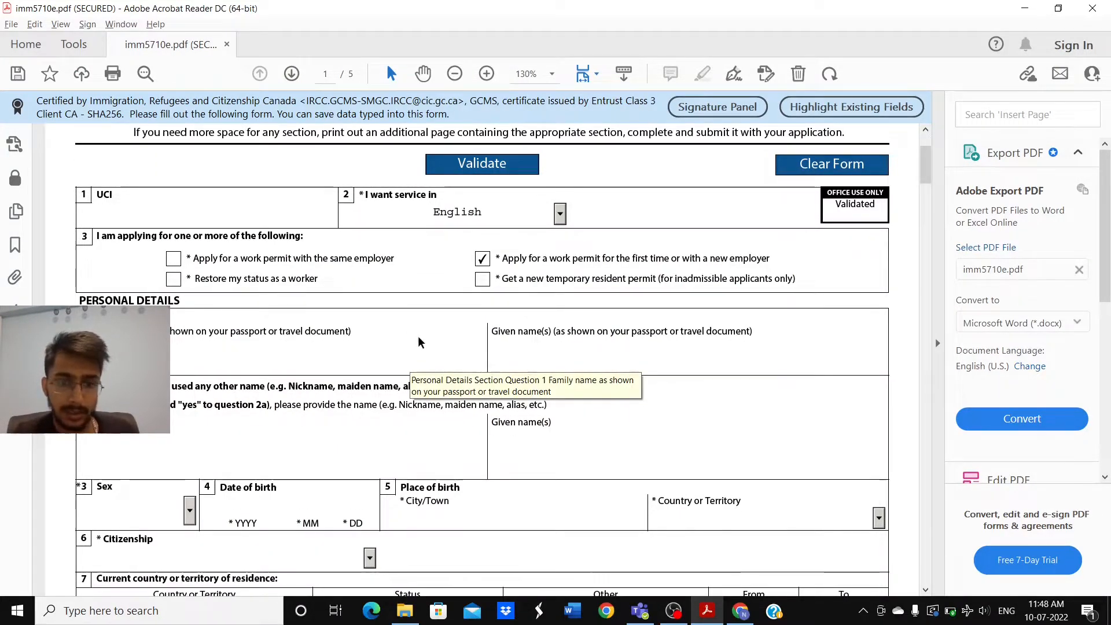
Step: Answer No to question 2a about having used other names
{"action": "scroll", "coordinate": [418, 336], "scroll_direction": "down", "scroll_amount": 1}
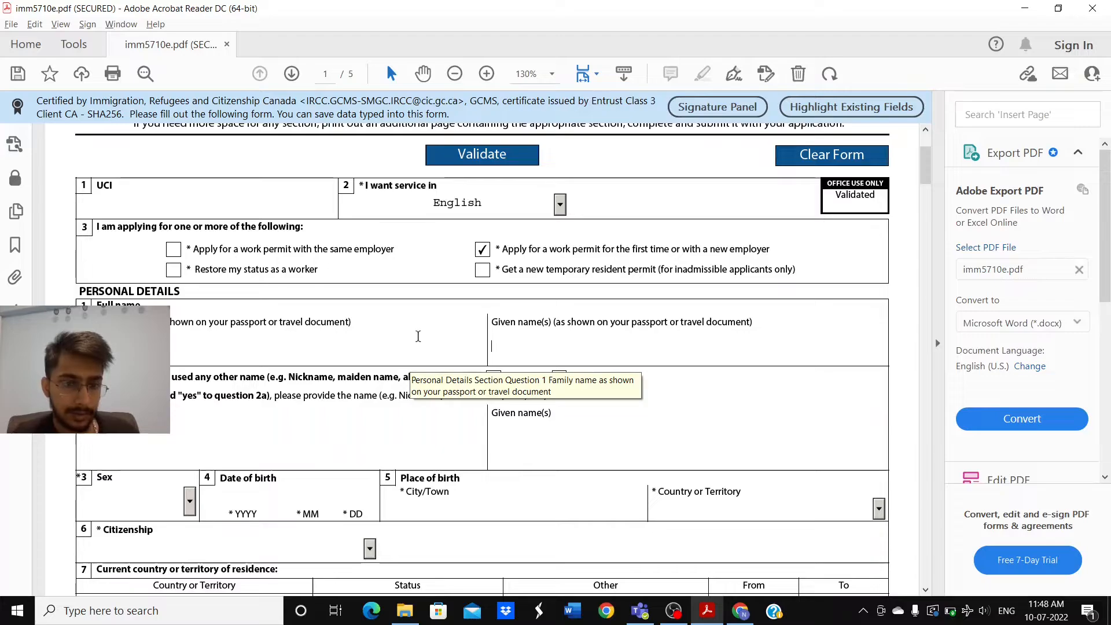
{"action": "scroll", "coordinate": [418, 337], "scroll_direction": "down", "scroll_amount": 1}
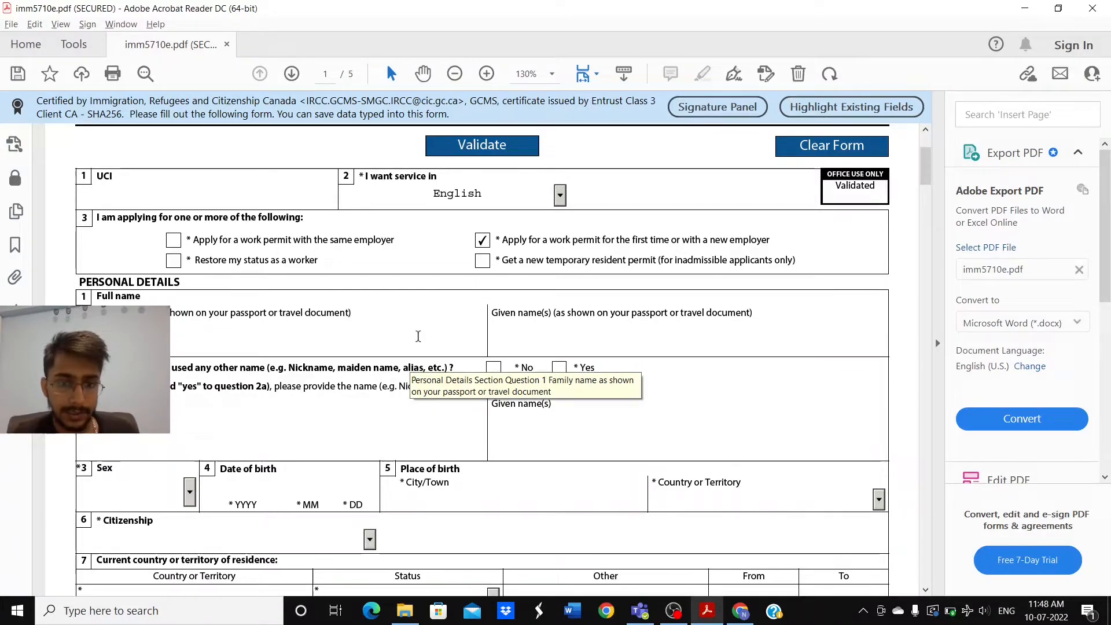
{"action": "left_click", "coordinate": [569, 342]}
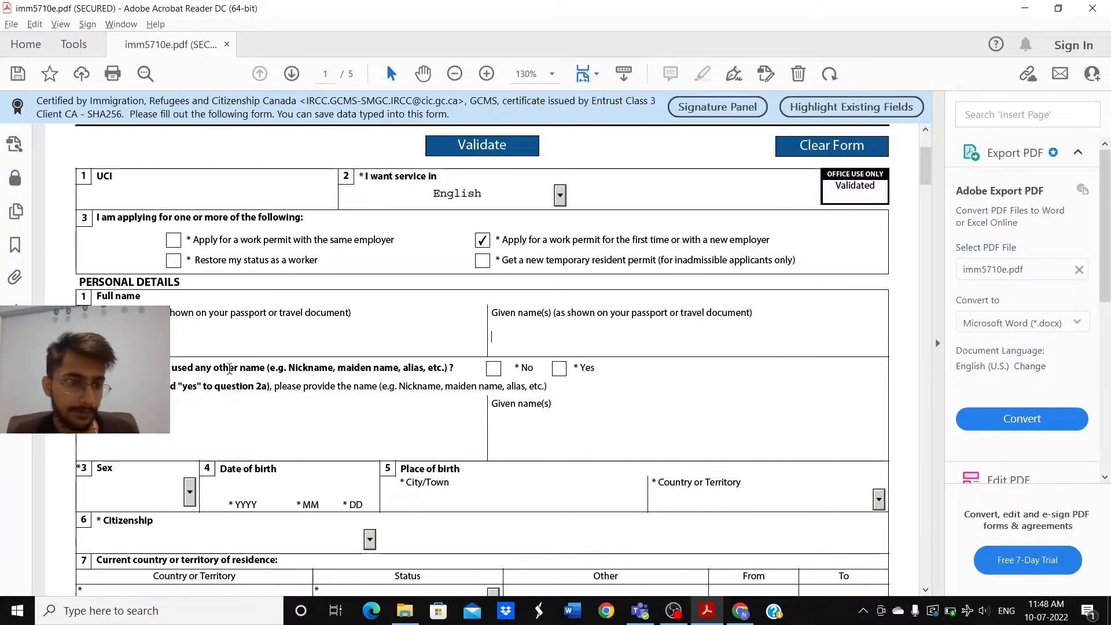
{"action": "scroll", "coordinate": [228, 368], "scroll_direction": "down", "scroll_amount": 2}
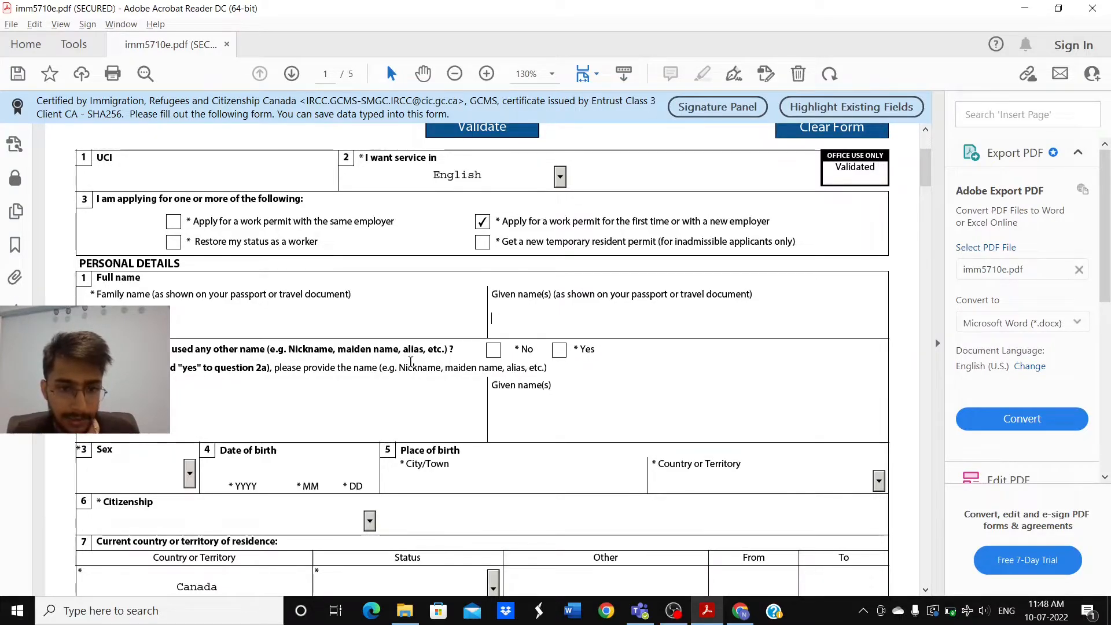
{"action": "left_click", "coordinate": [498, 351]}
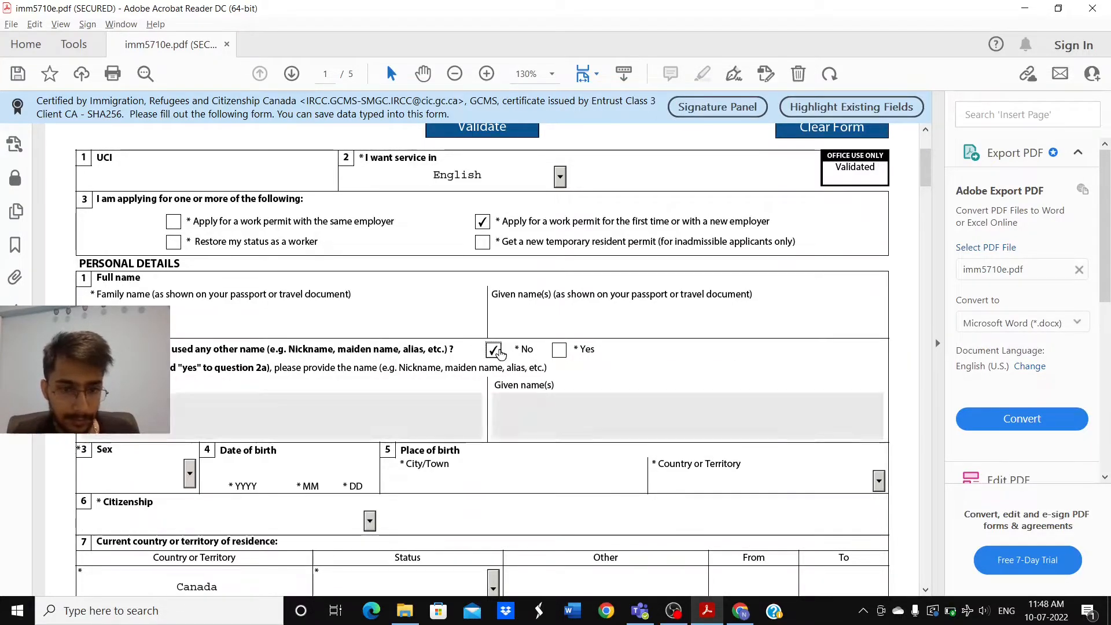
Step: Set sex to M Male and begin entering birth city 'jandiala guru, amritsar'
{"action": "scroll", "coordinate": [352, 426], "scroll_direction": "down", "scroll_amount": 1}
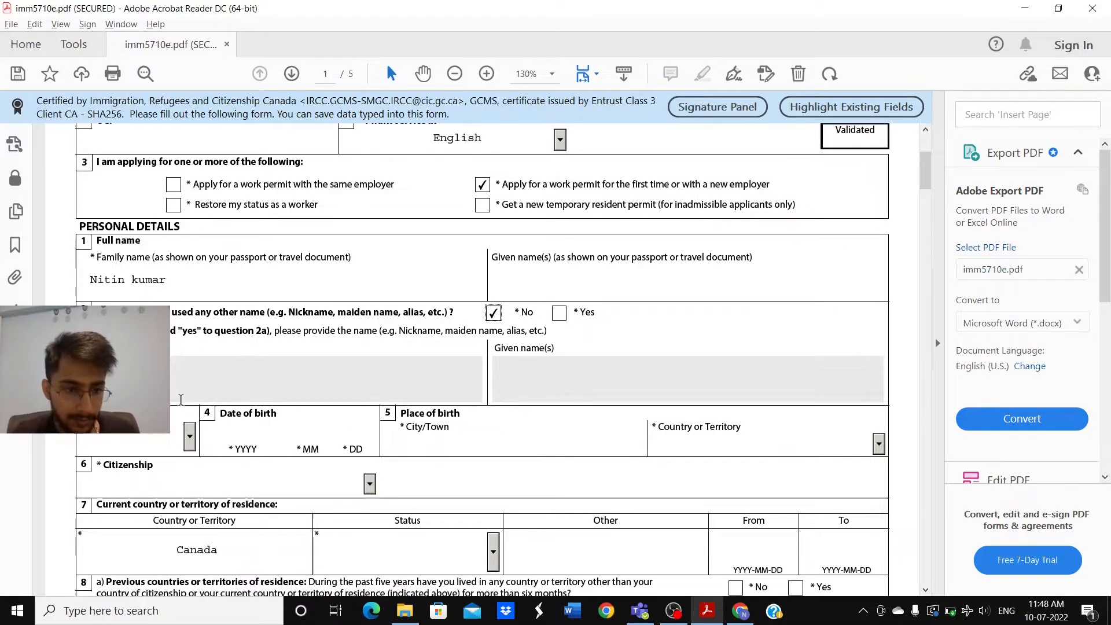
{"action": "left_click", "coordinate": [189, 437]}
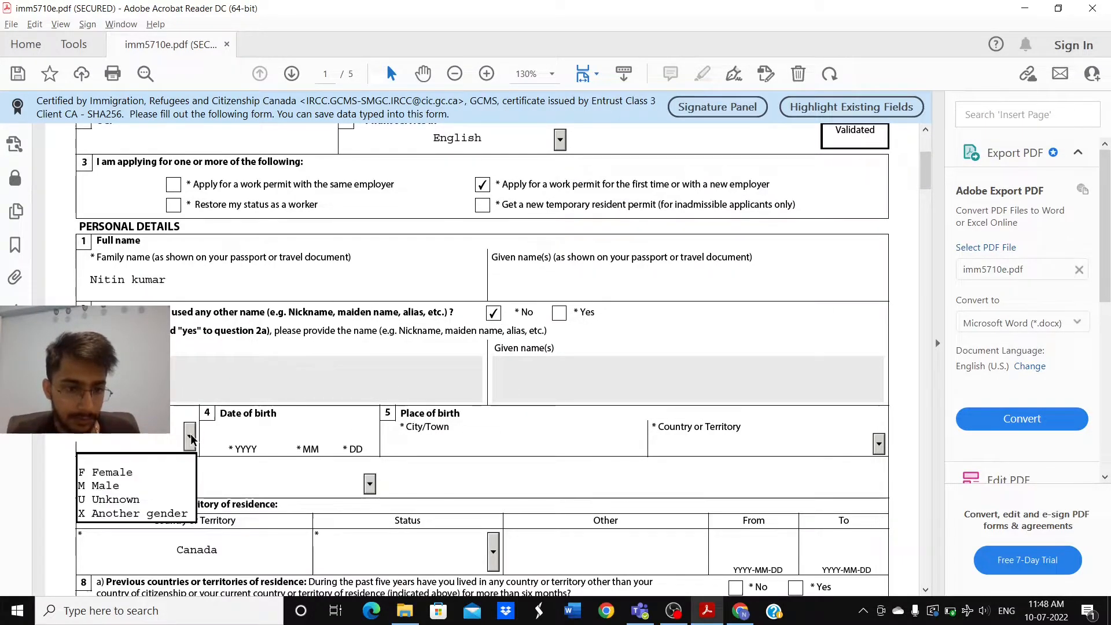
{"action": "left_click", "coordinate": [146, 486]}
{"action": "left_click", "coordinate": [251, 442]}
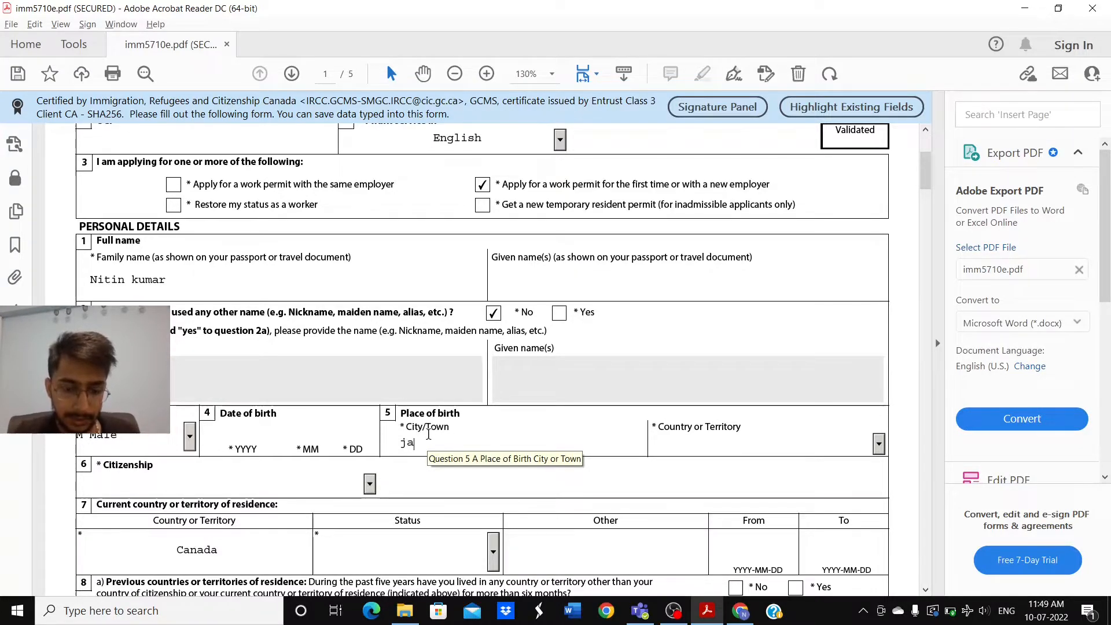
{"action": "type", "text": "ala "}
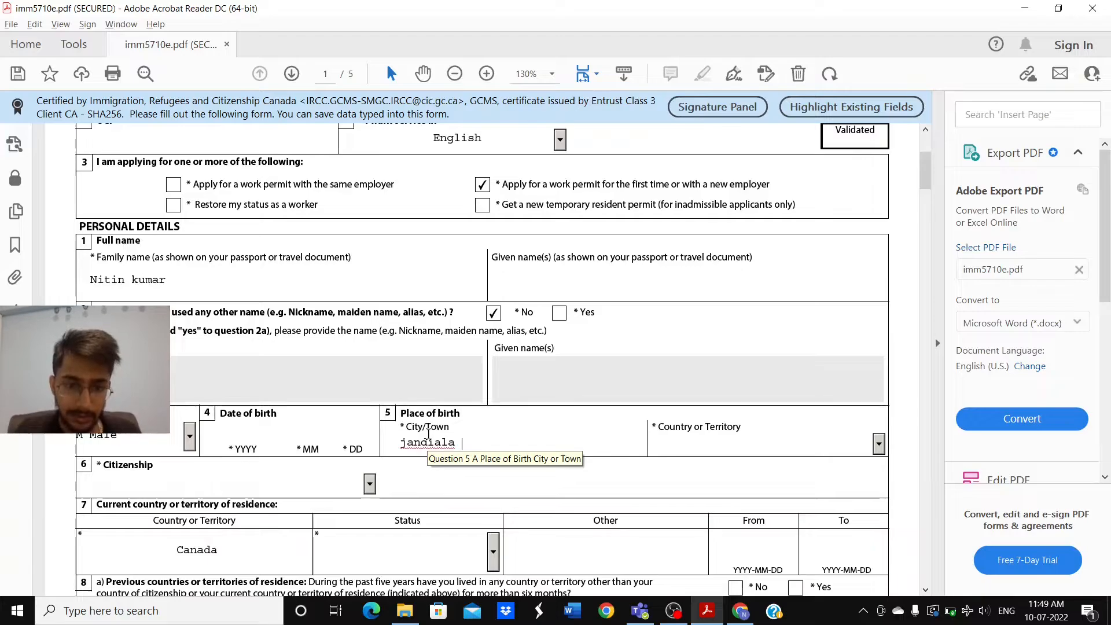
{"action": "type", "text": "guru"}
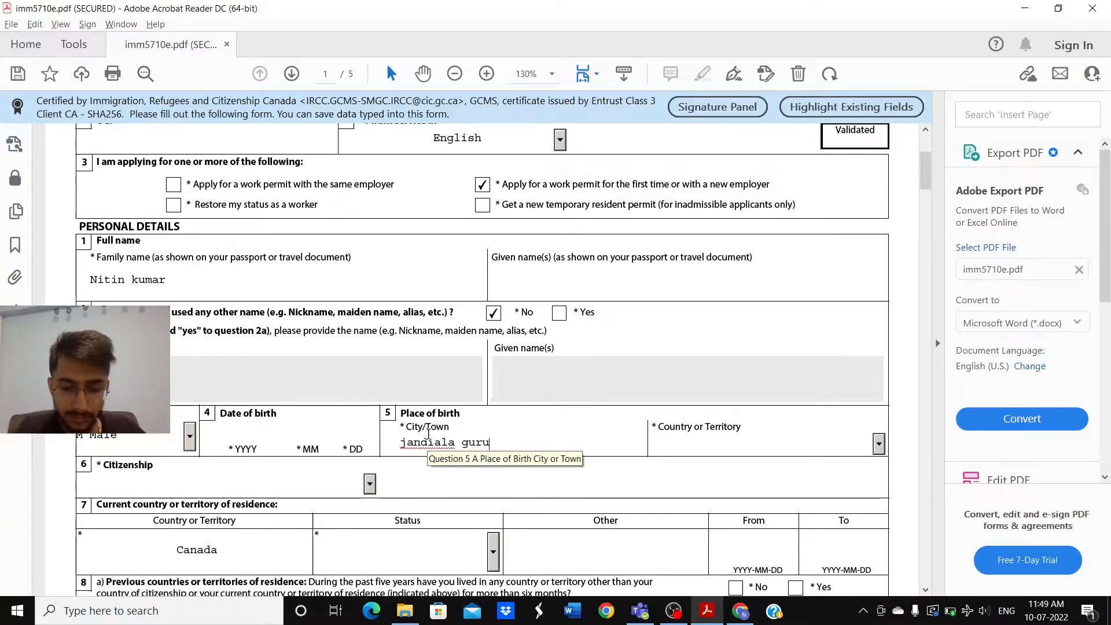
{"action": "type", "text": ", a"}
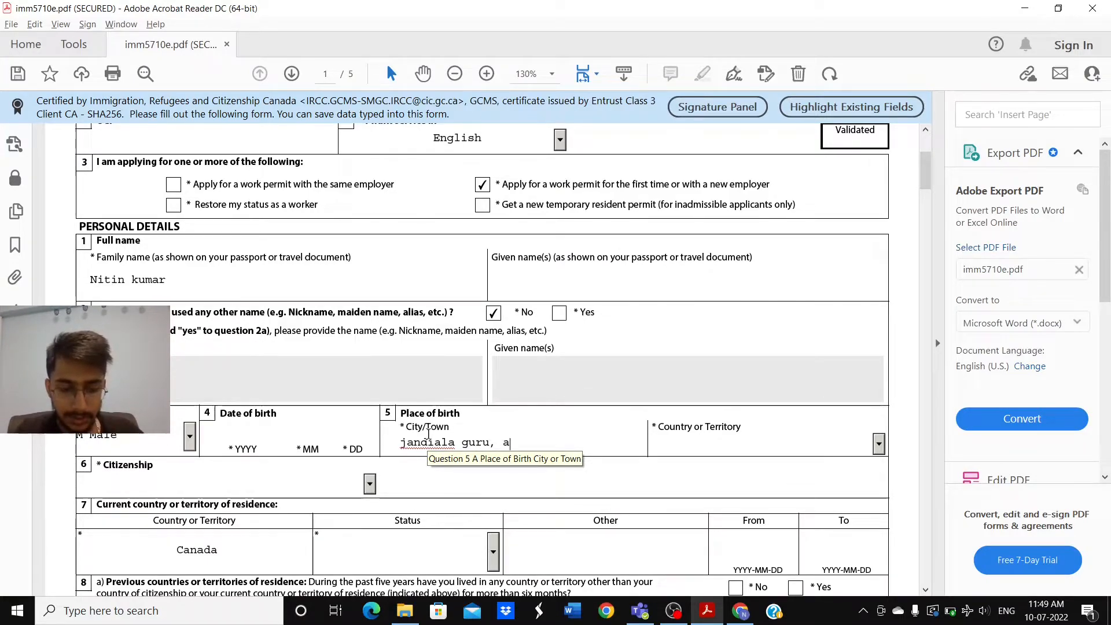
{"action": "type", "text": "mritsar"}
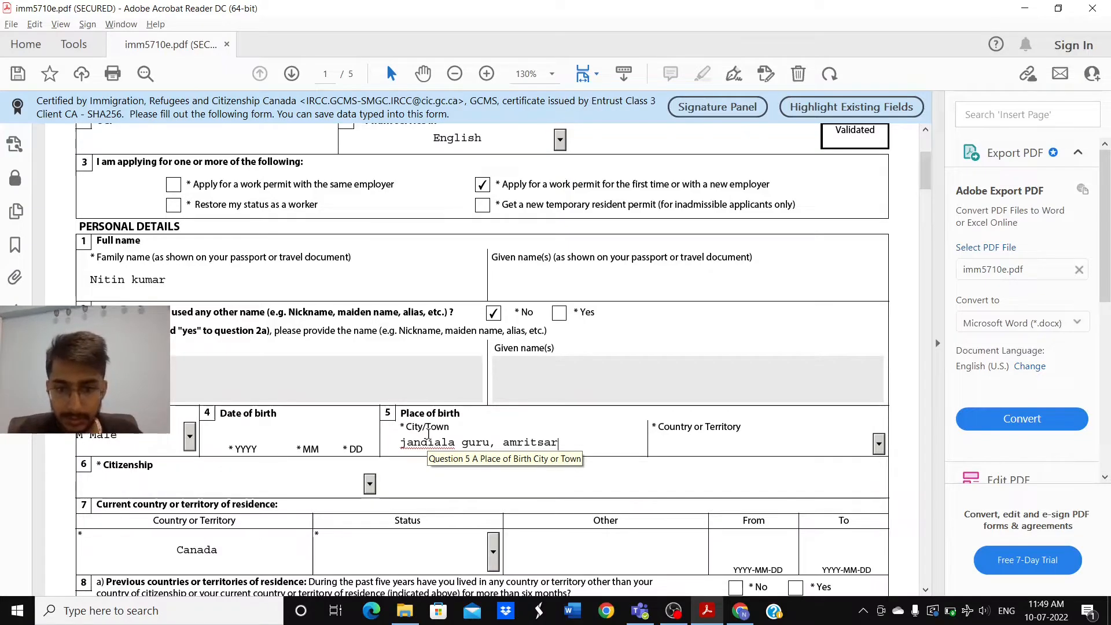
Step: Set the country of birth to India
{"action": "left_click", "coordinate": [757, 450]}
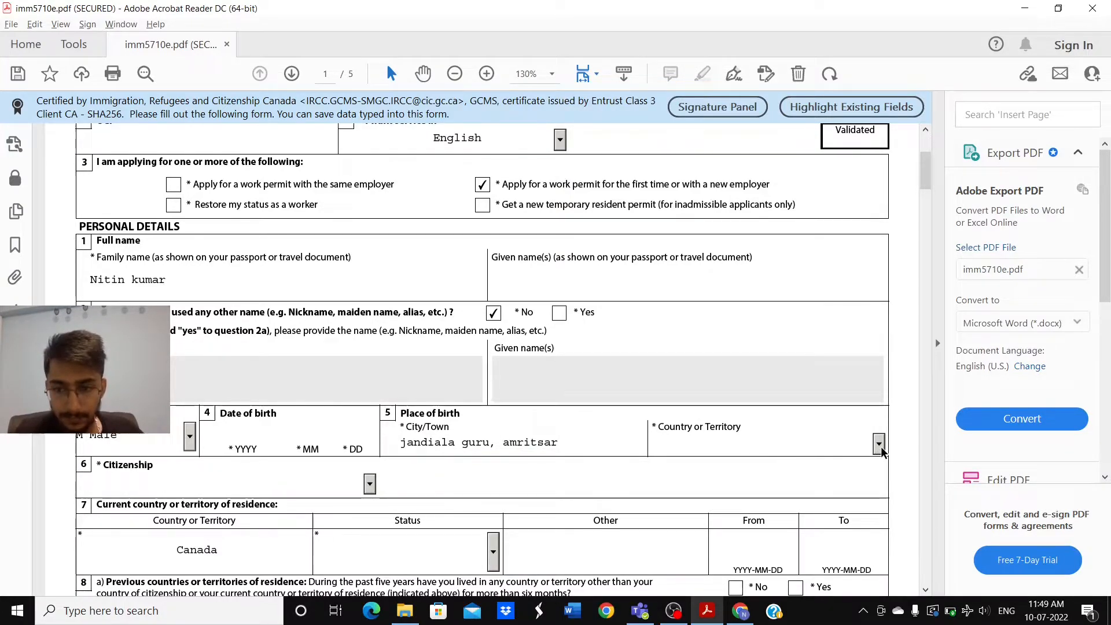
{"action": "left_click", "coordinate": [879, 444]}
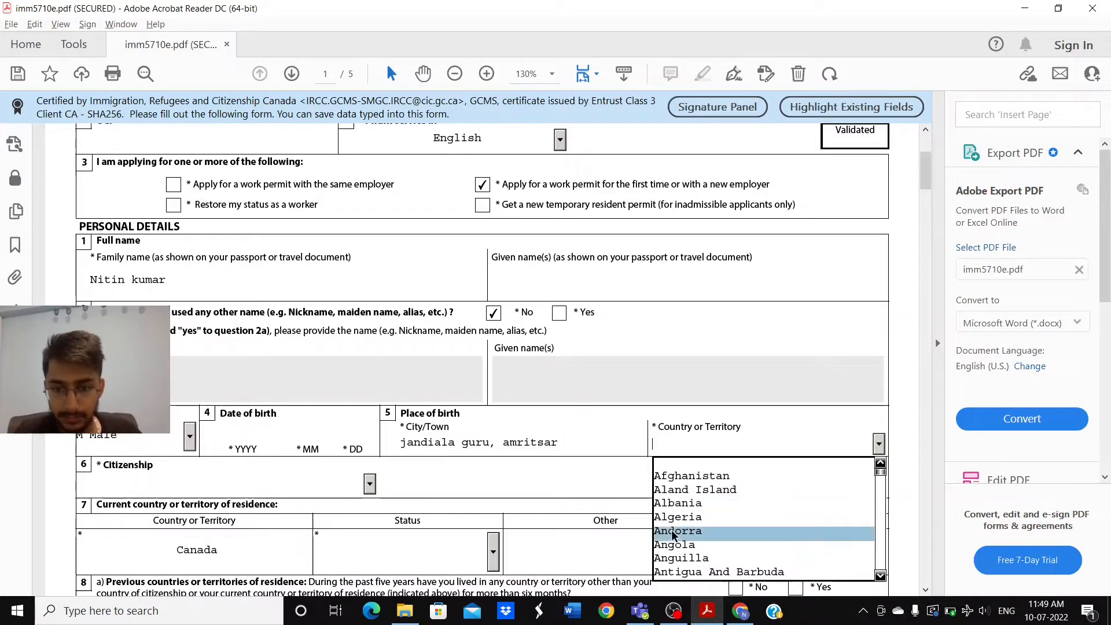
{"action": "type", "text": "i"}
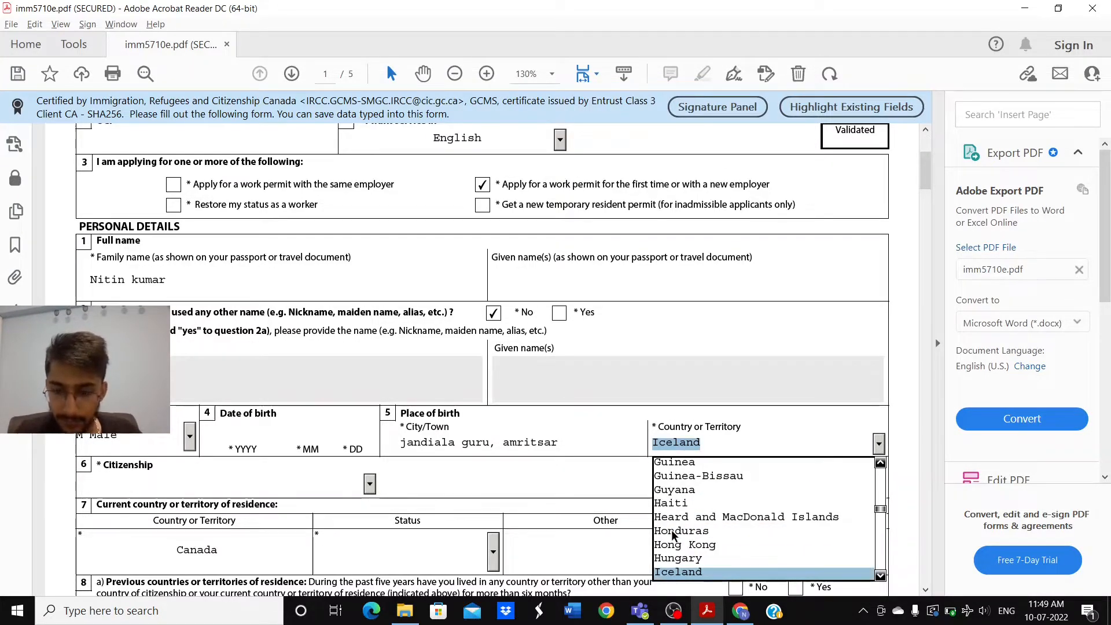
{"action": "type", "text": "ia"}
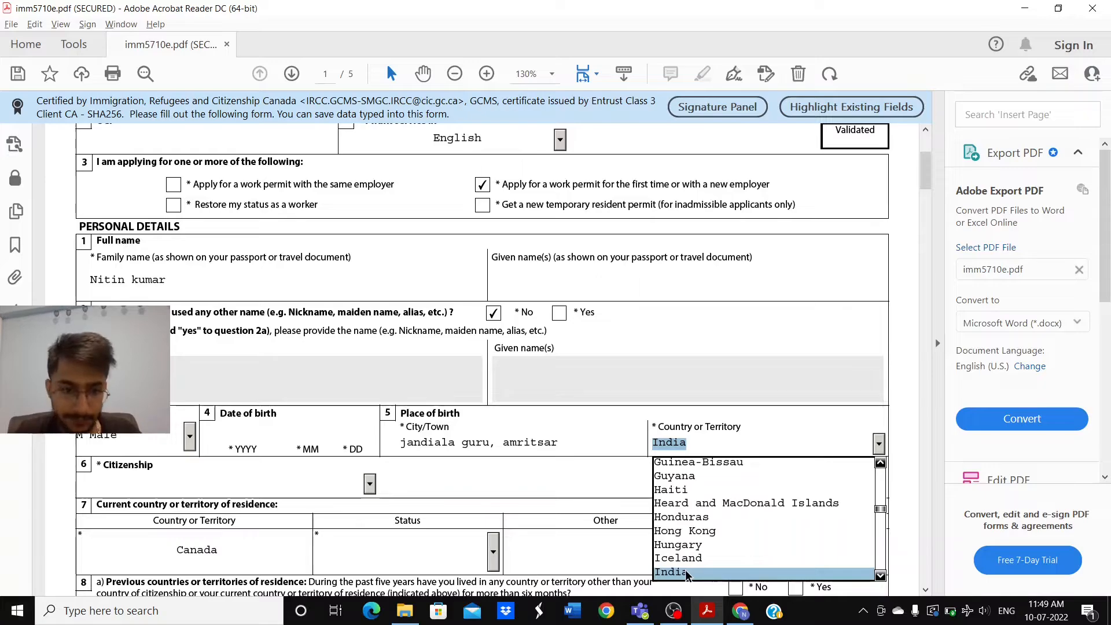
{"action": "left_click", "coordinate": [687, 573]}
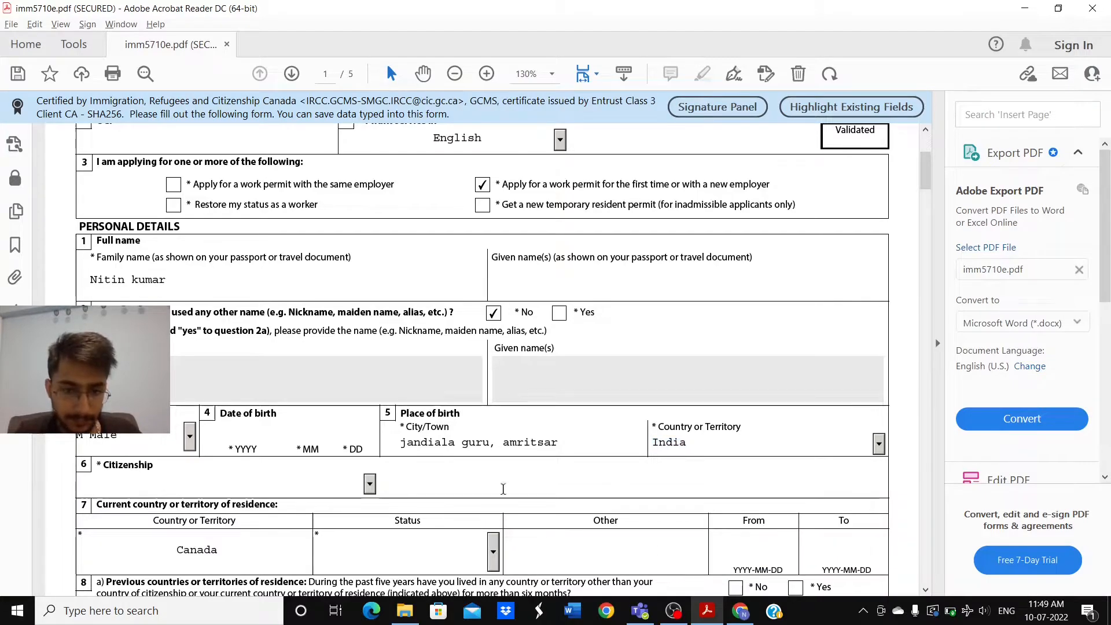
Step: Change the citizenship from Iceland to India
{"action": "left_click", "coordinate": [370, 484]}
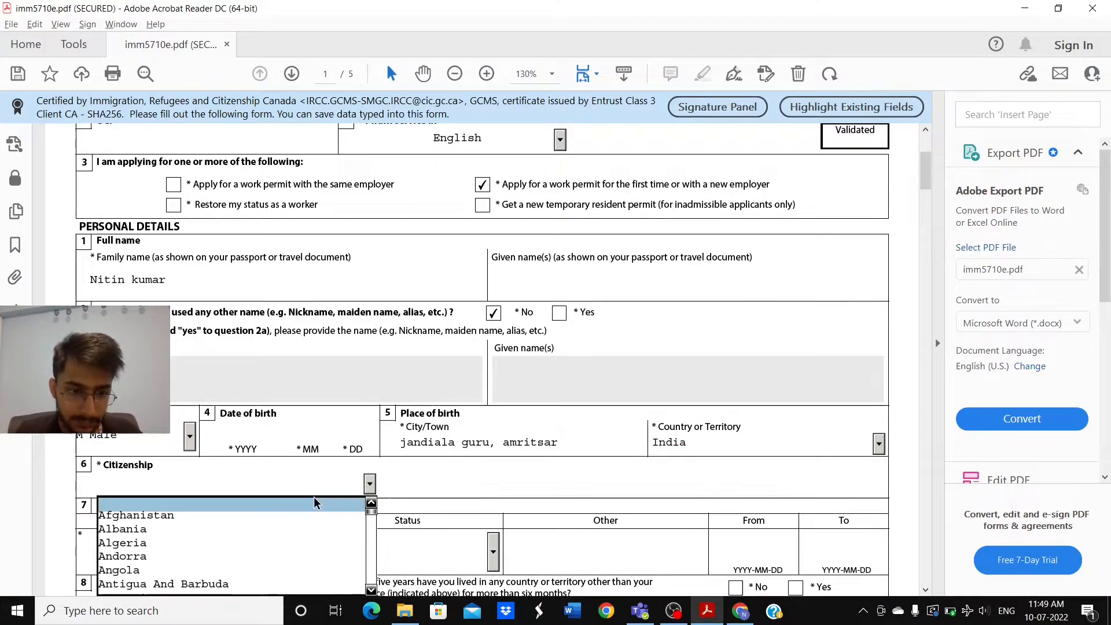
{"action": "key", "text": "i"}
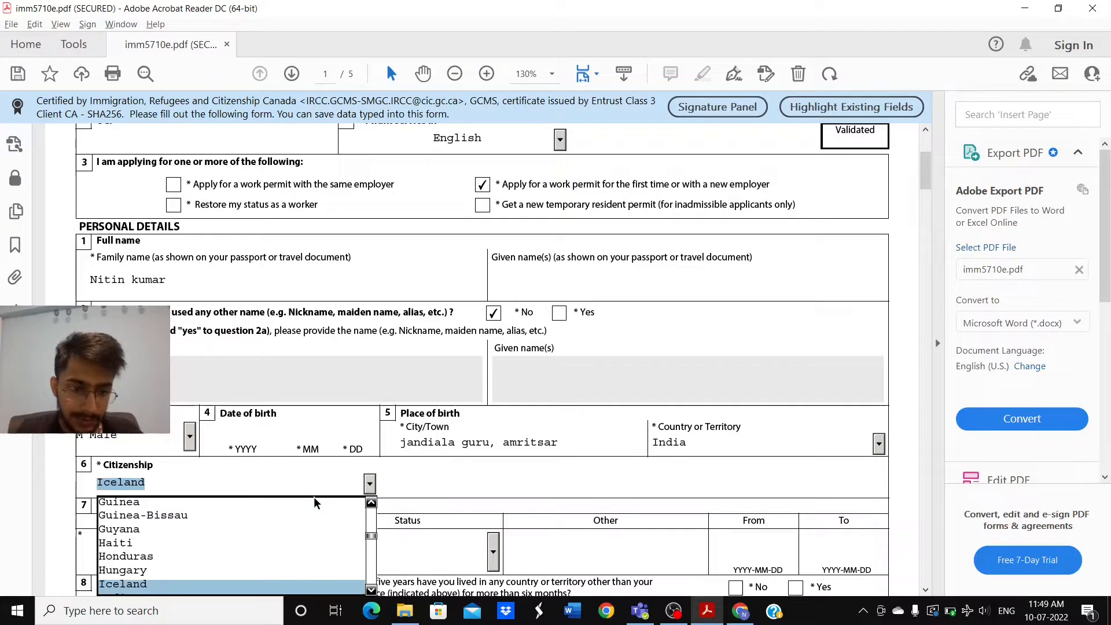
{"action": "key", "text": "i"}
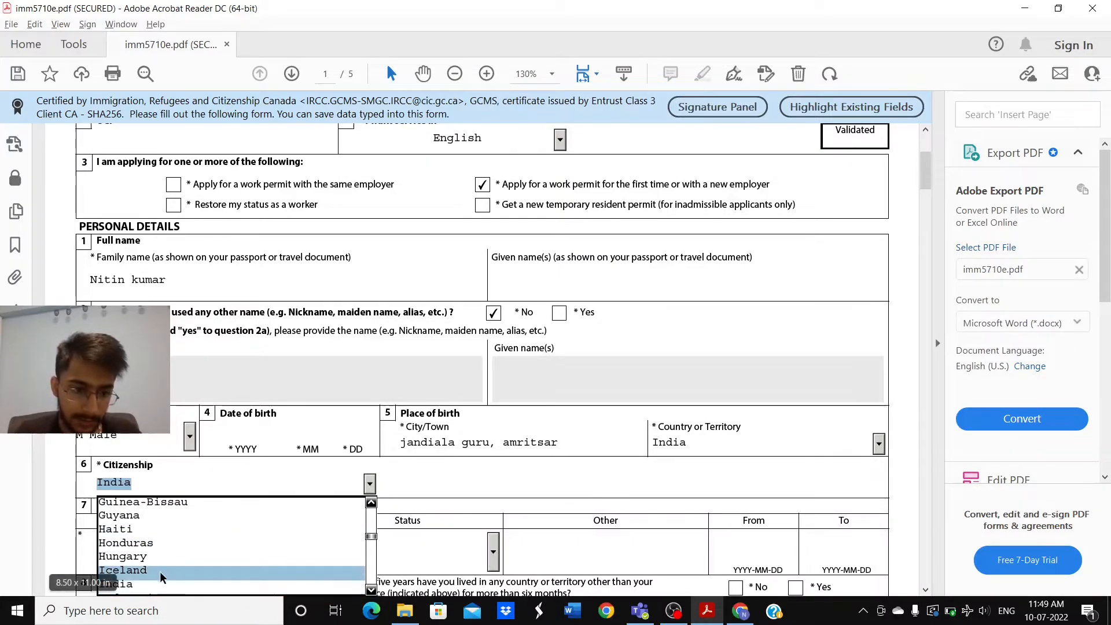
{"action": "left_click", "coordinate": [166, 585]}
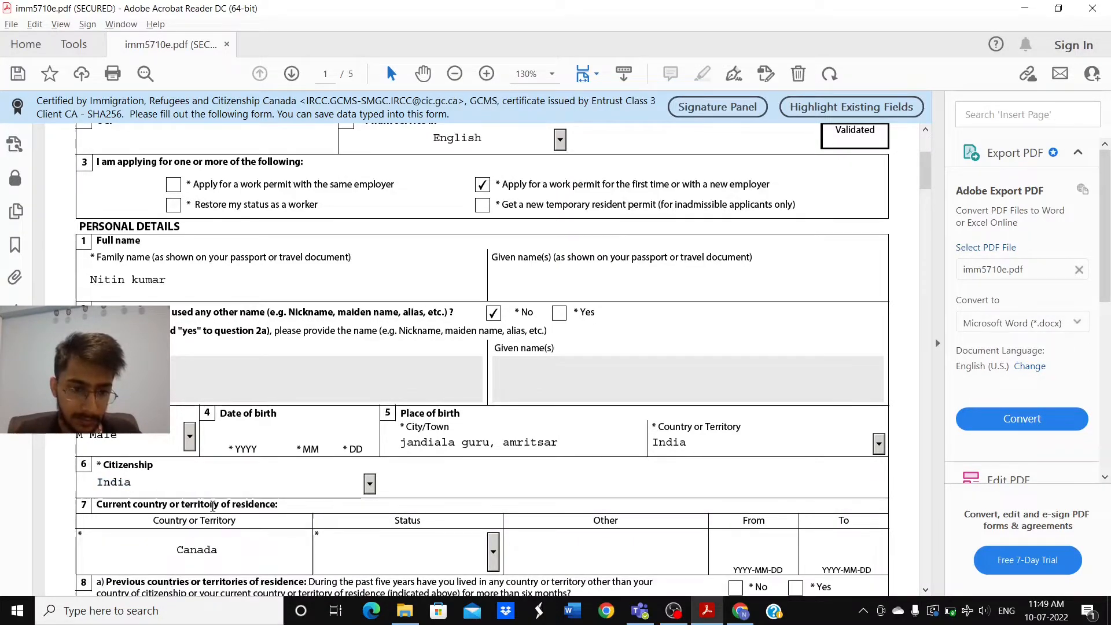
{"action": "scroll", "coordinate": [213, 506], "scroll_direction": "down", "scroll_amount": 4}
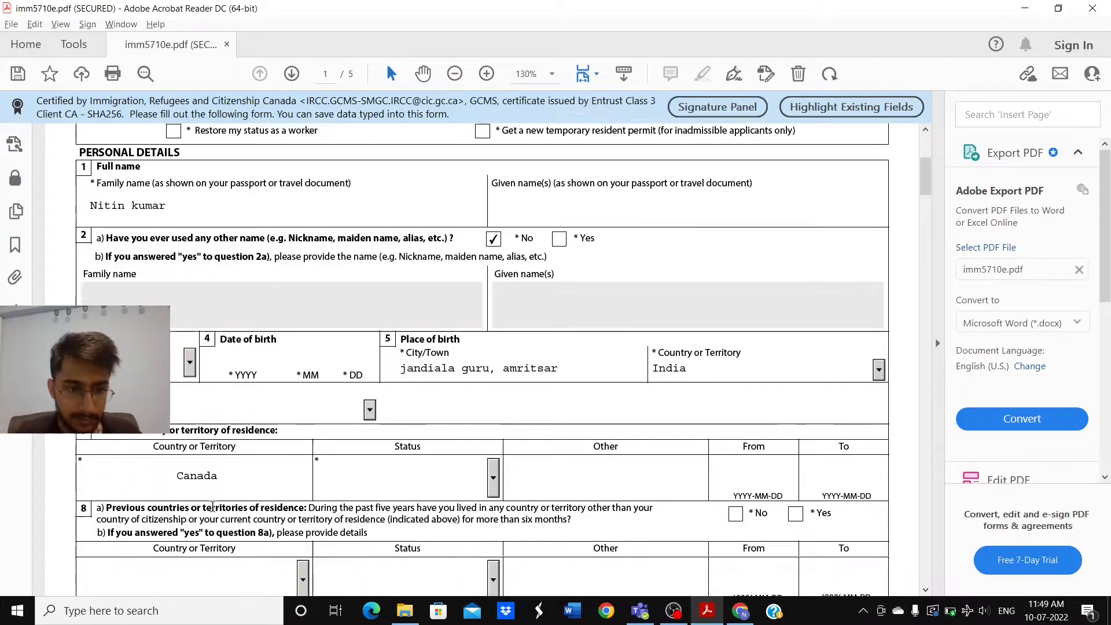
{"action": "scroll", "coordinate": [212, 507], "scroll_direction": "down", "scroll_amount": 9}
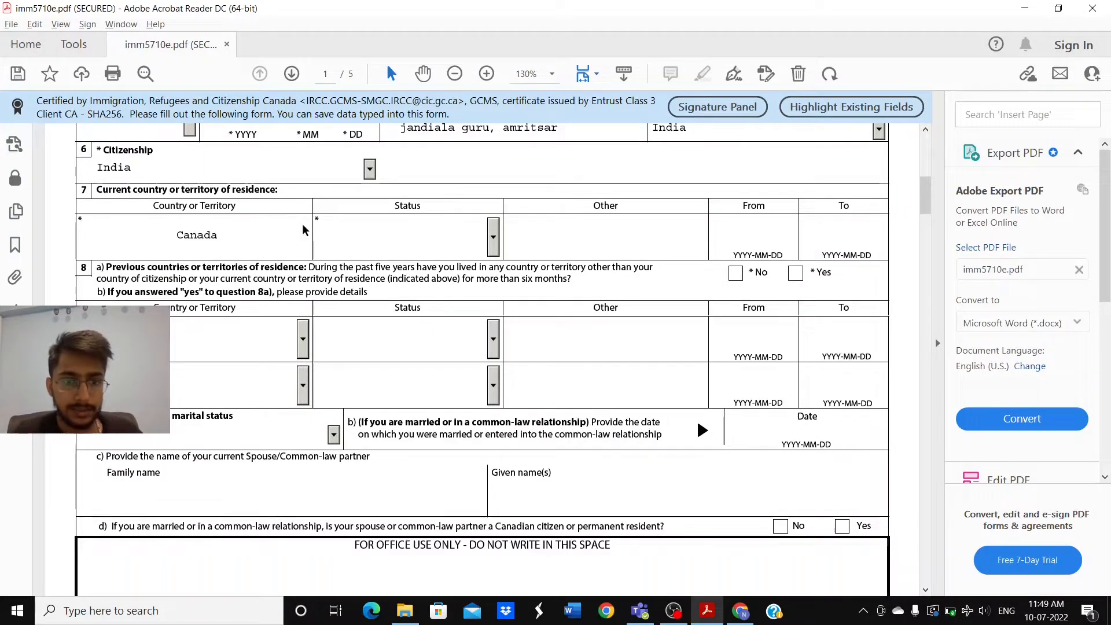
Step: Choose Student as the Canada residence status and begin typing the From date 2020-09-04
{"action": "left_click", "coordinate": [493, 239]}
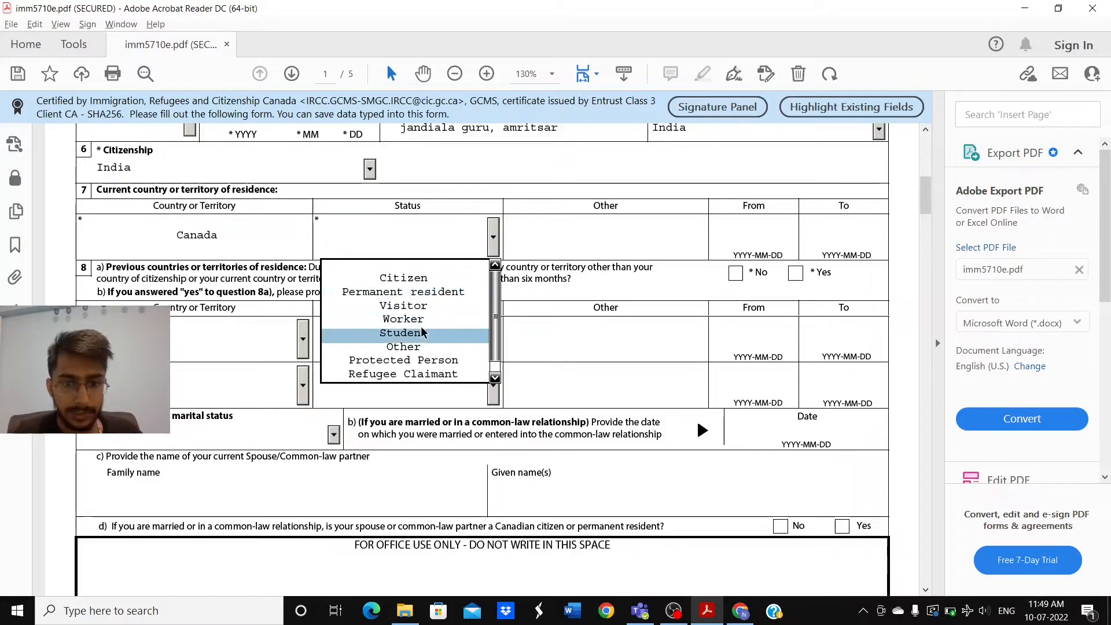
{"action": "left_click", "coordinate": [404, 334]}
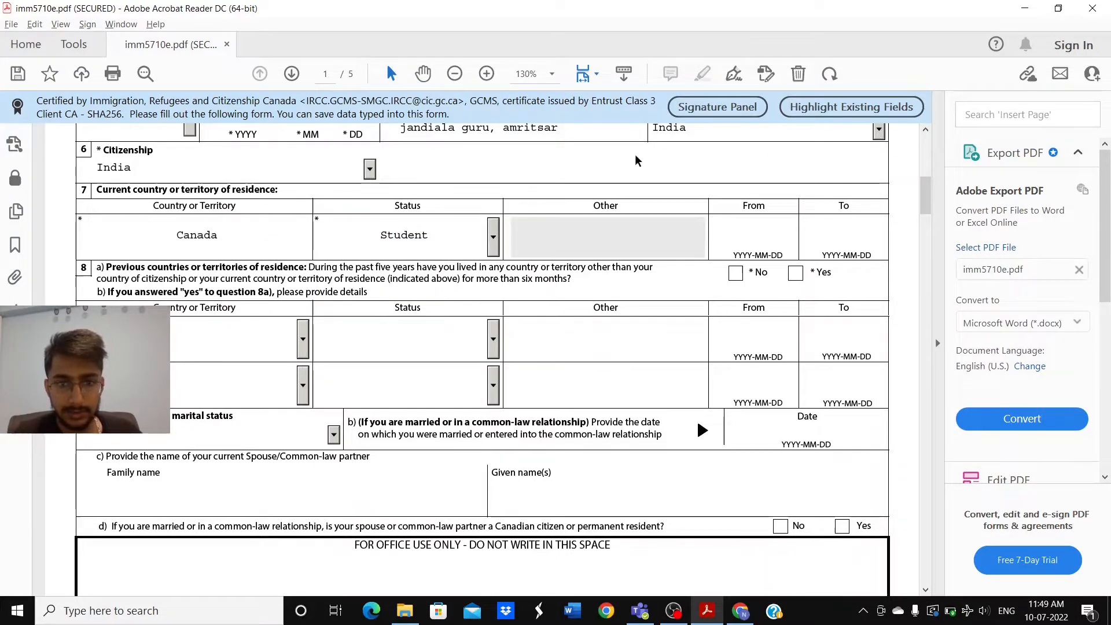
{"action": "left_click", "coordinate": [737, 225]}
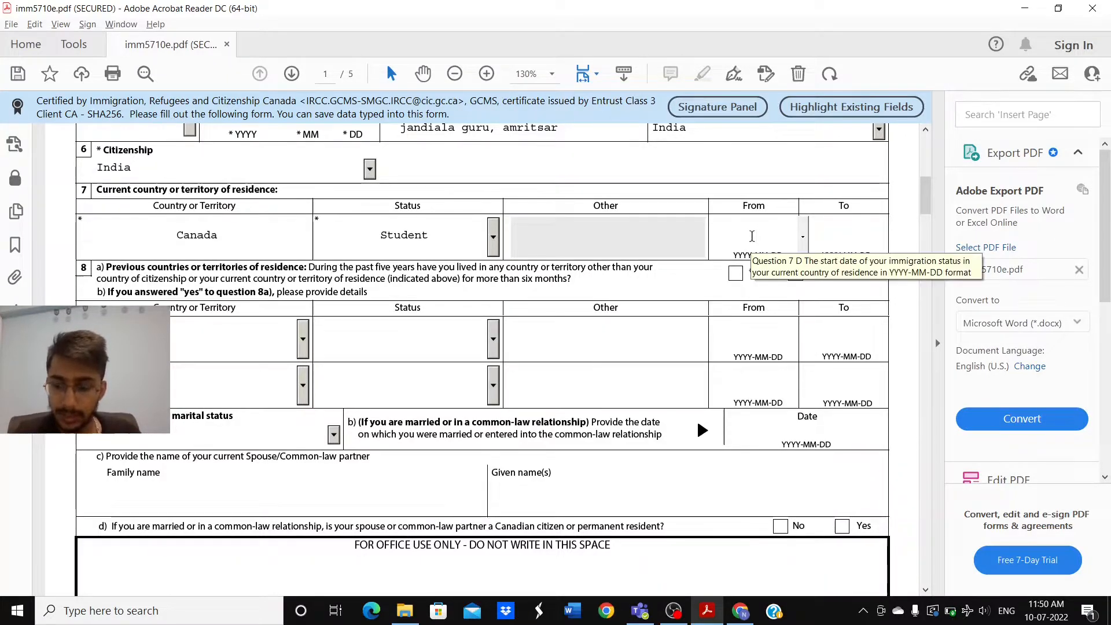
{"action": "type", "text": "04"}
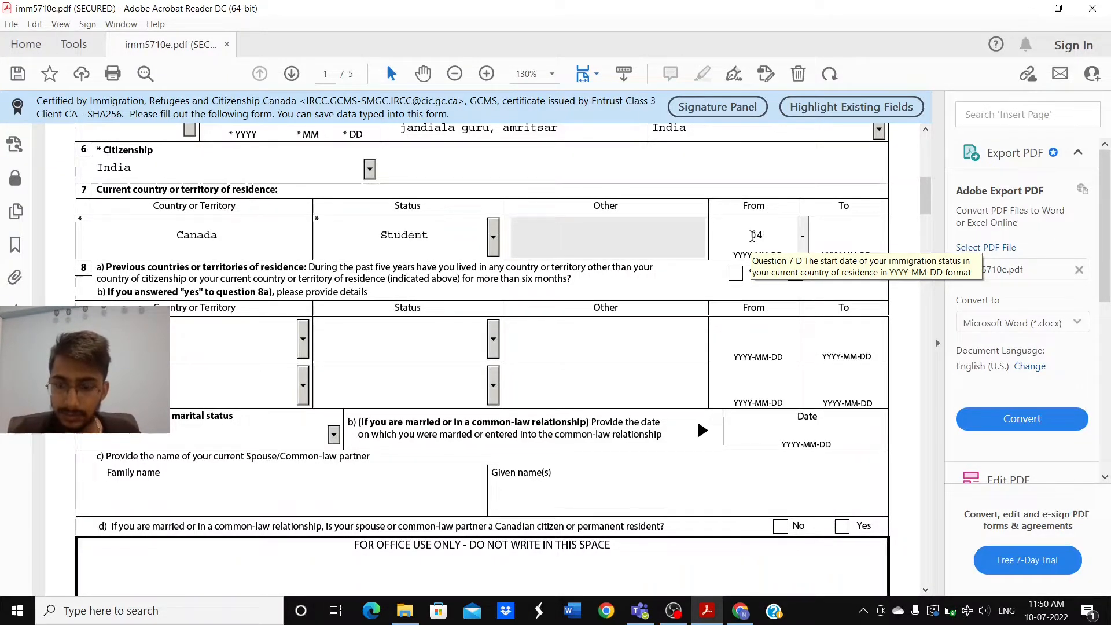
{"action": "key", "text": "BackSpace"}
{"action": "key", "text": "BackSpace"}
{"action": "type", "text": "2"}
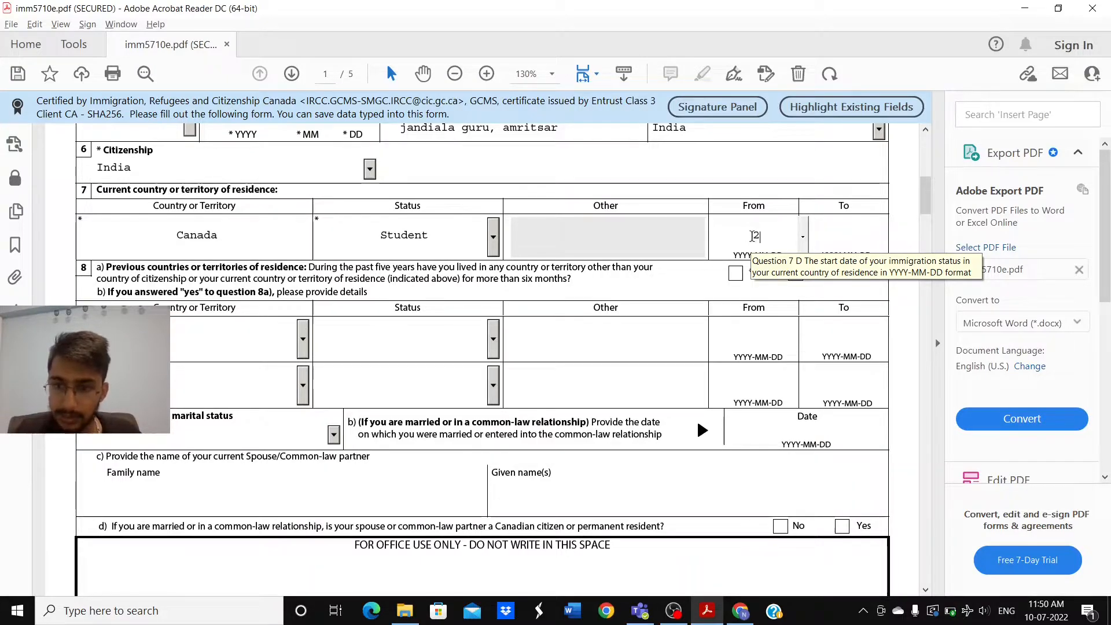
{"action": "type", "text": "0"}
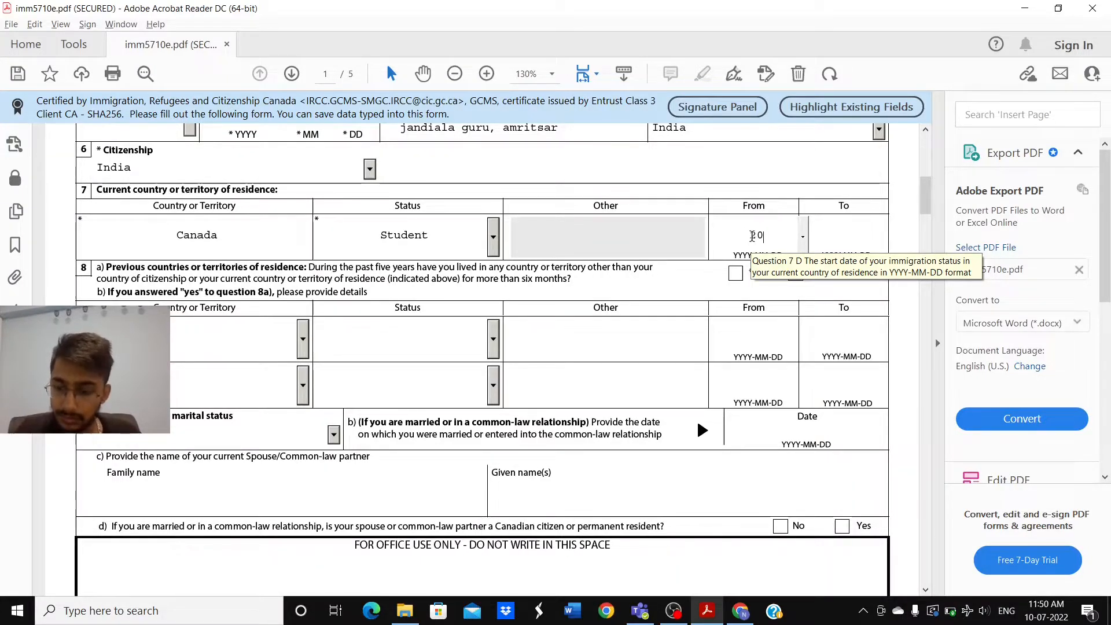
{"action": "type", "text": "00-"}
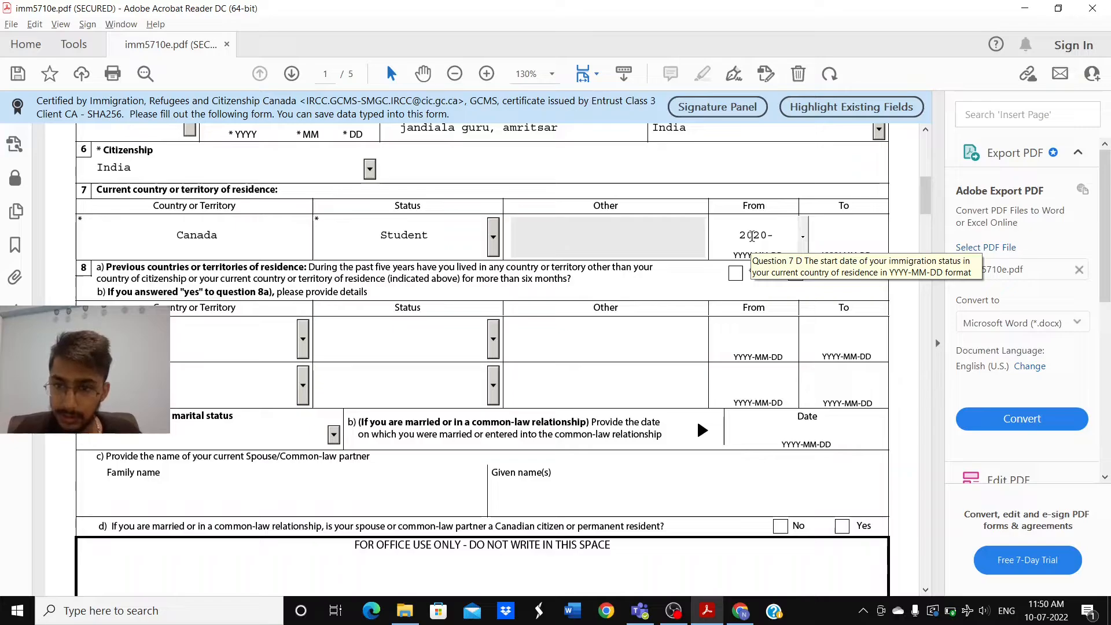
{"action": "type", "text": "09"}
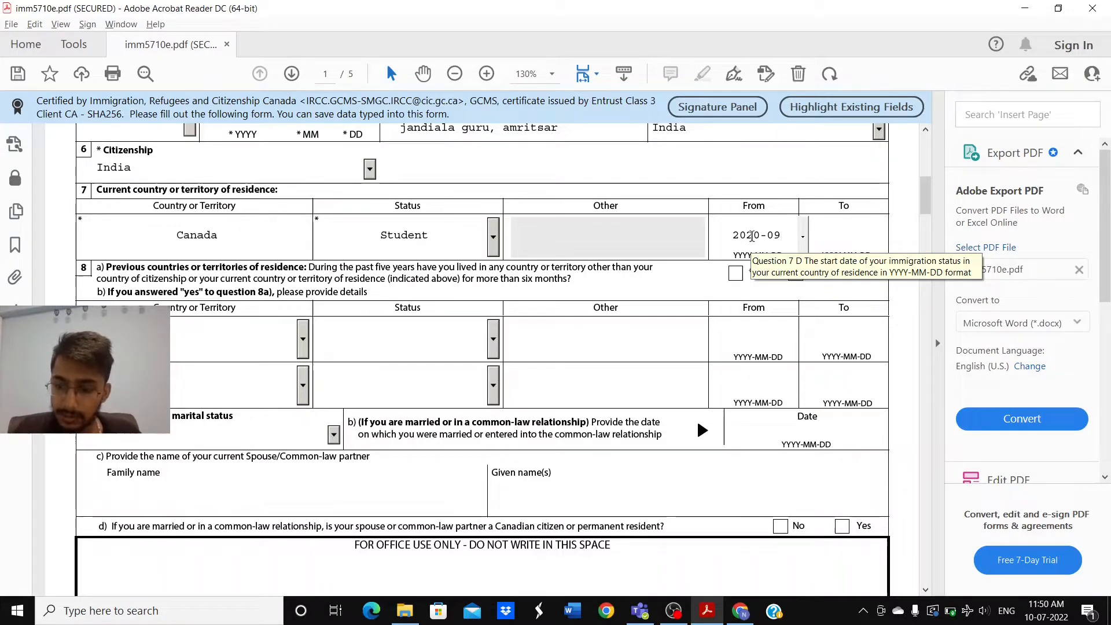
{"action": "type", "text": "-04"}
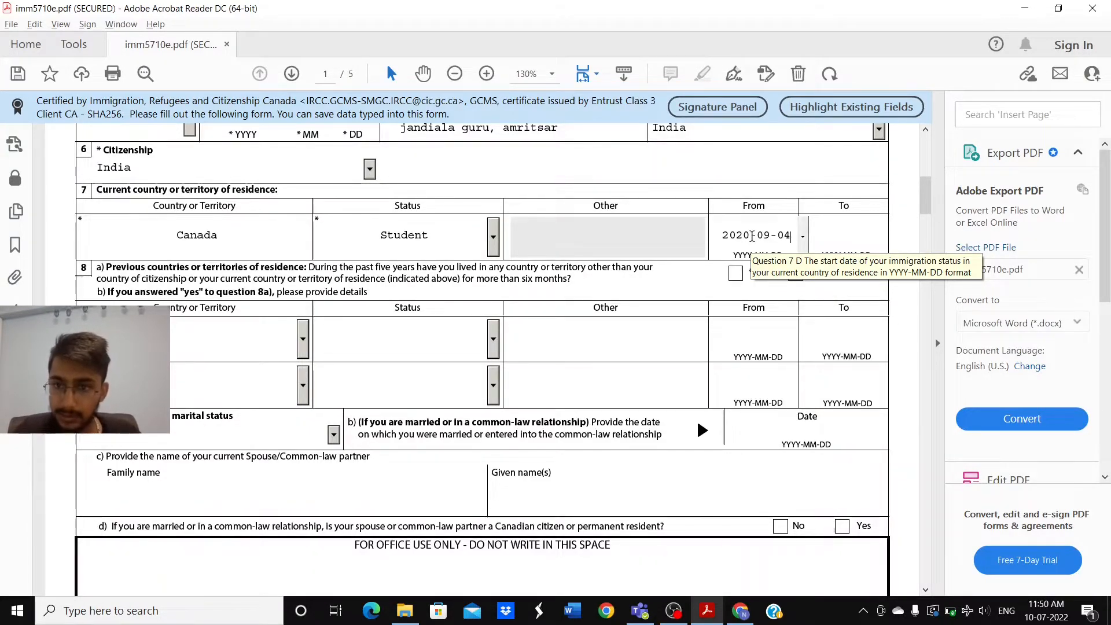
Step: Enter 2022-04-25 as the residence To date
{"action": "left_click", "coordinate": [839, 234]}
{"action": "scroll", "coordinate": [841, 231], "scroll_direction": "down", "scroll_amount": 1}
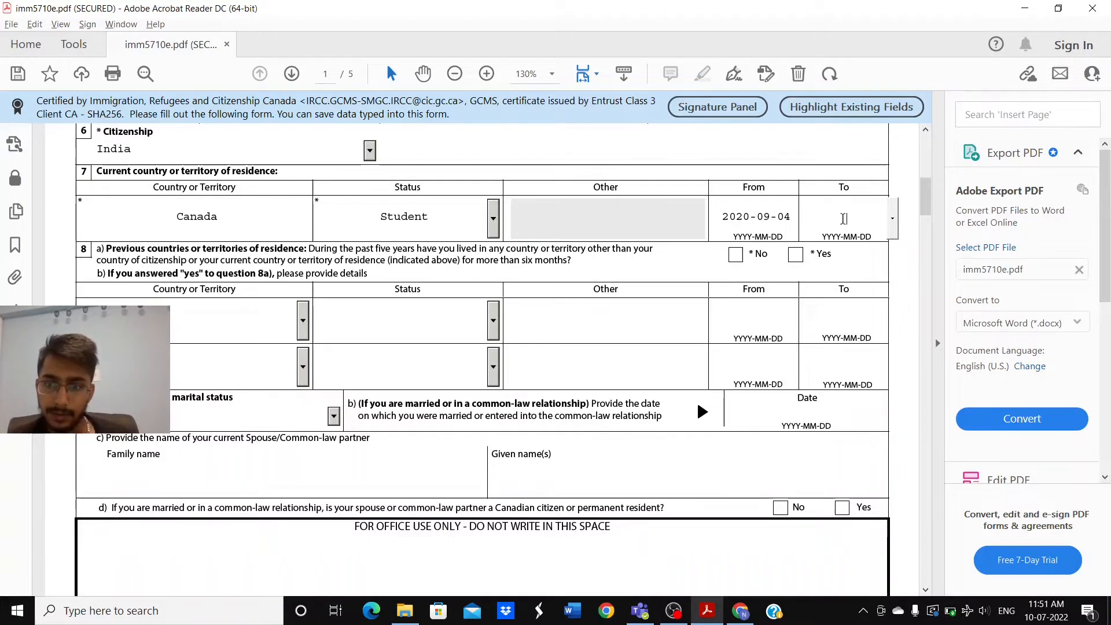
{"action": "type", "text": "2"}
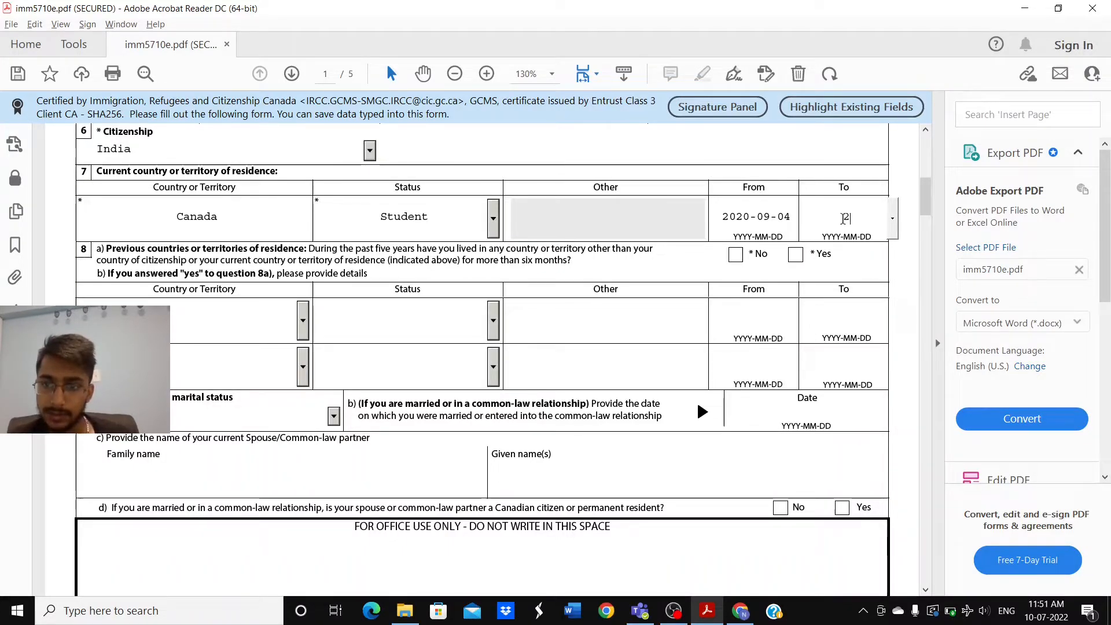
{"action": "type", "text": "022"}
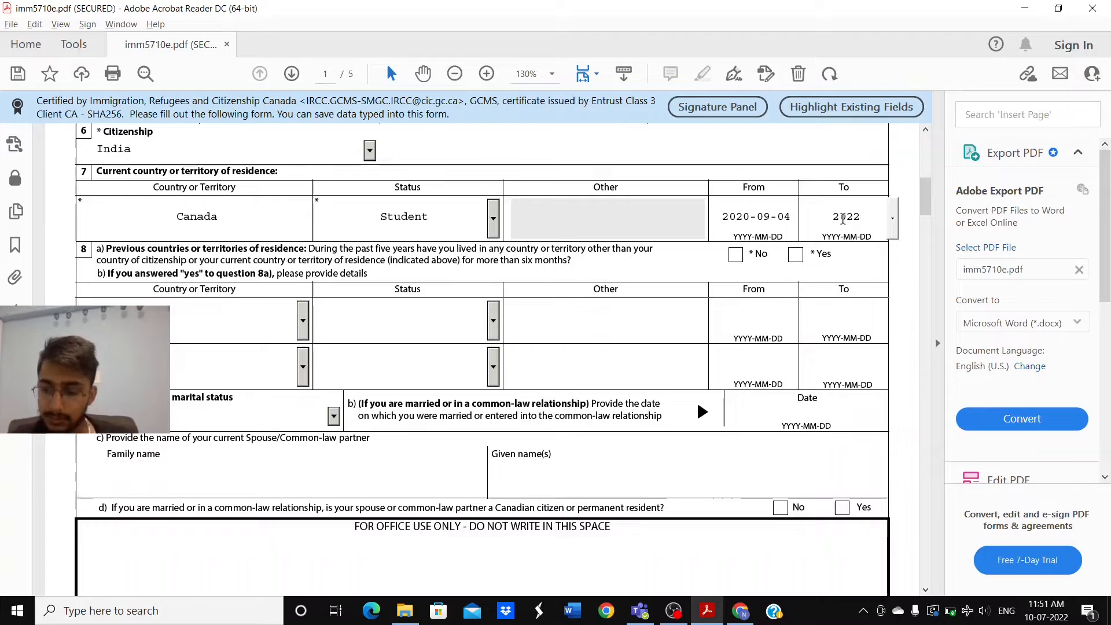
{"action": "type", "text": "-0"}
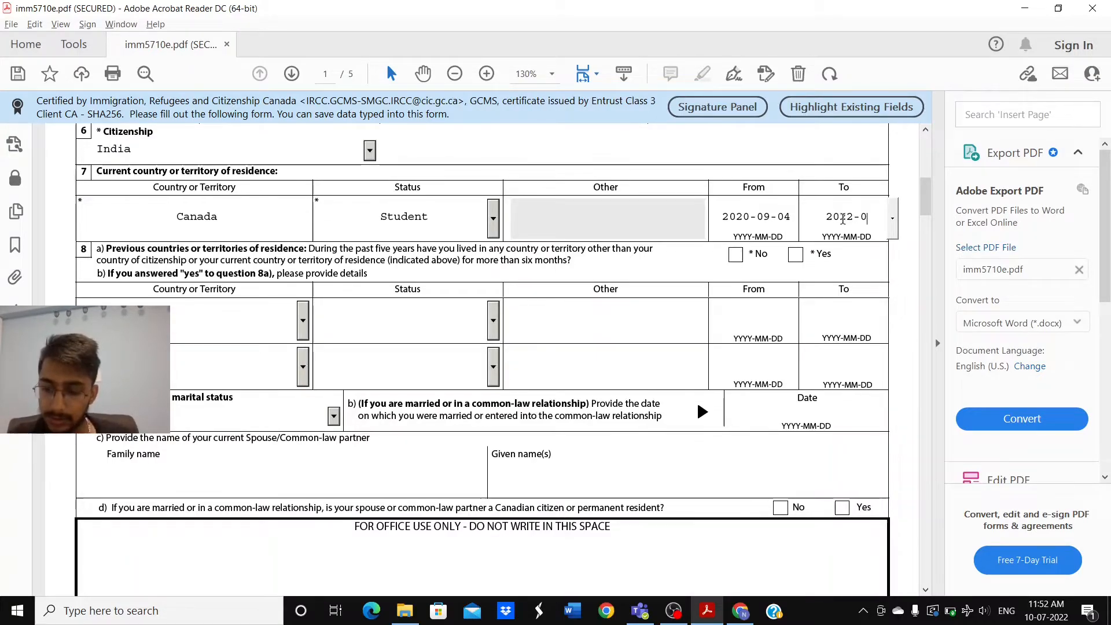
{"action": "type", "text": "4"}
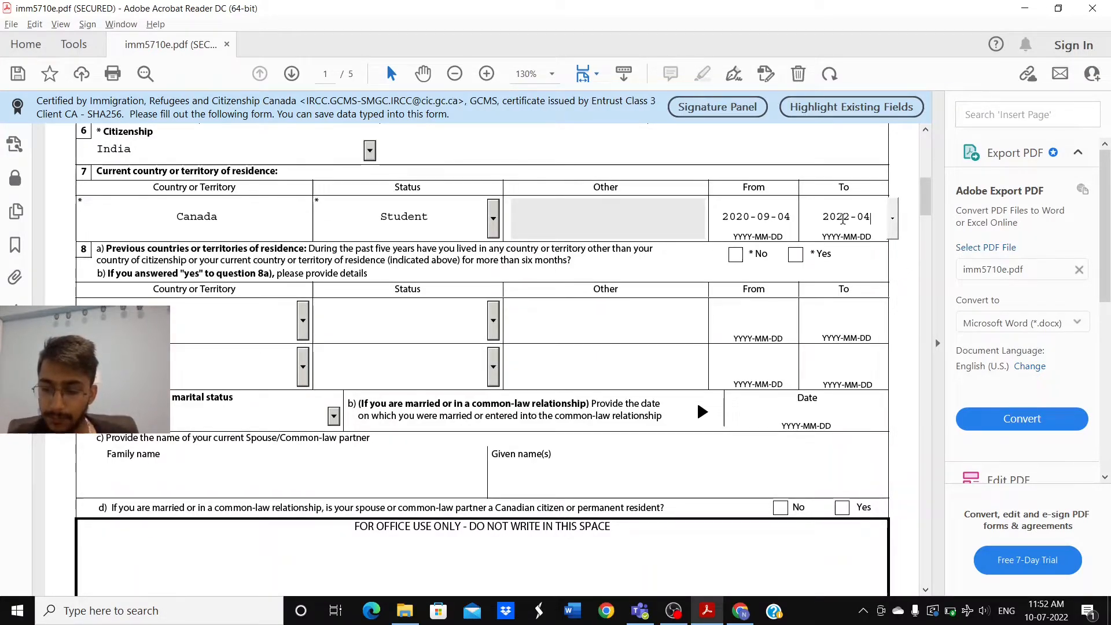
{"action": "type", "text": "-25"}
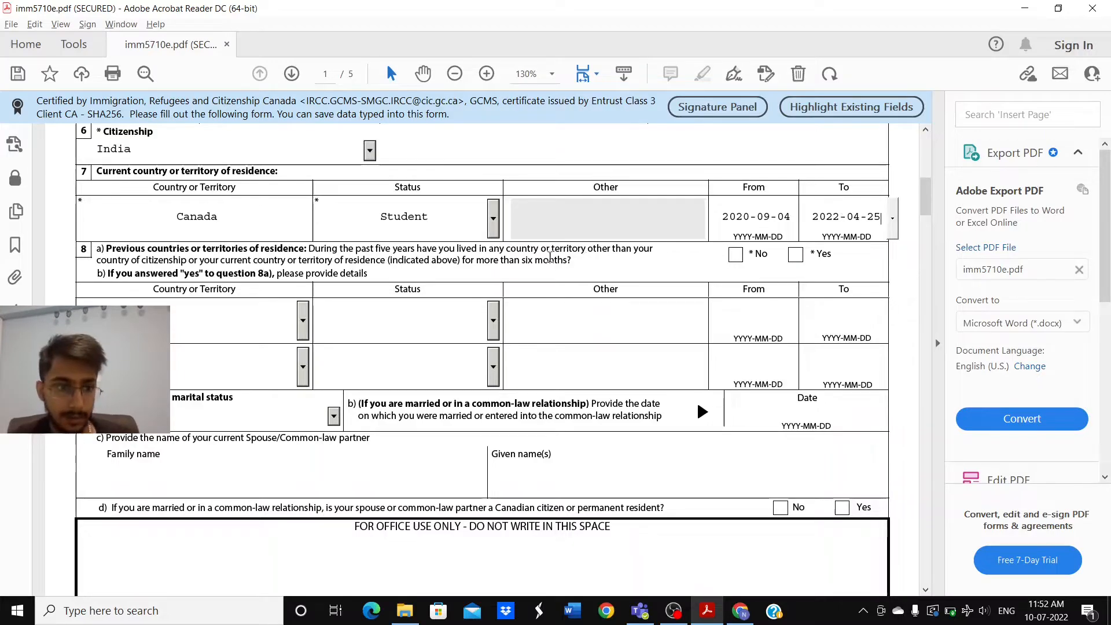
{"action": "left_click", "coordinate": [599, 259]}
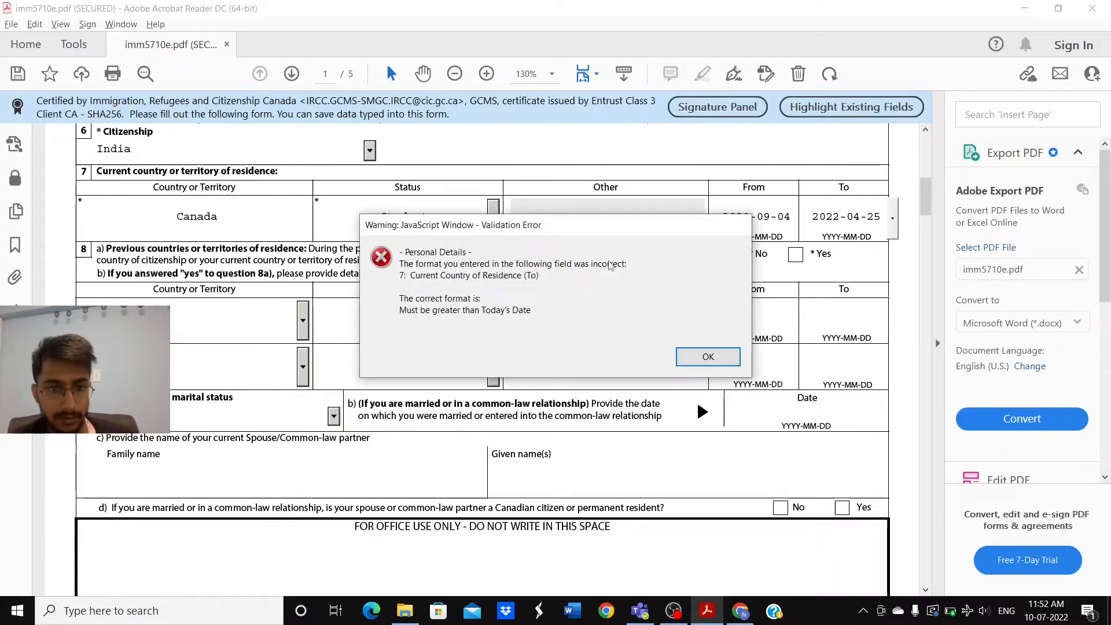
{"action": "left_click", "coordinate": [700, 359]}
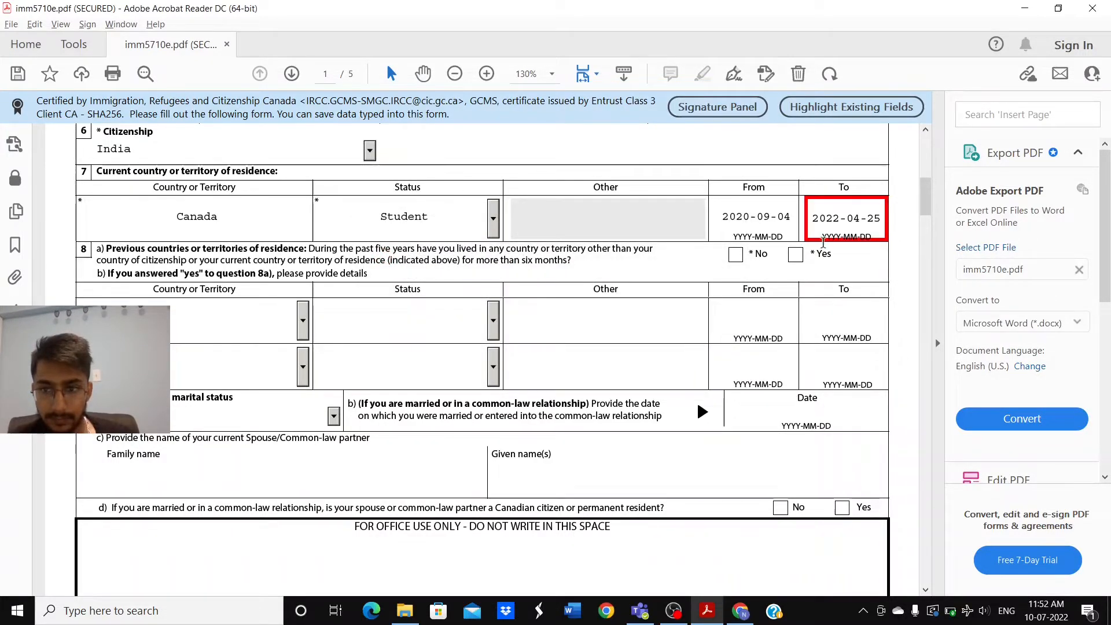
{"action": "left_click", "coordinate": [882, 218]}
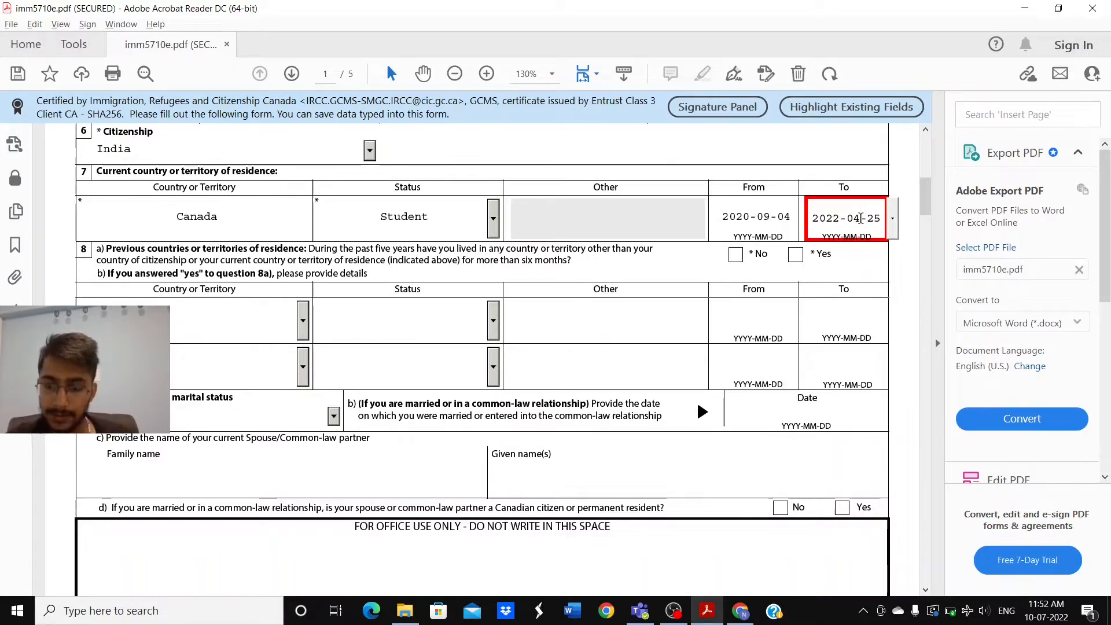
{"action": "key", "text": "BackSpace"}
{"action": "key", "text": "BackSpace"}
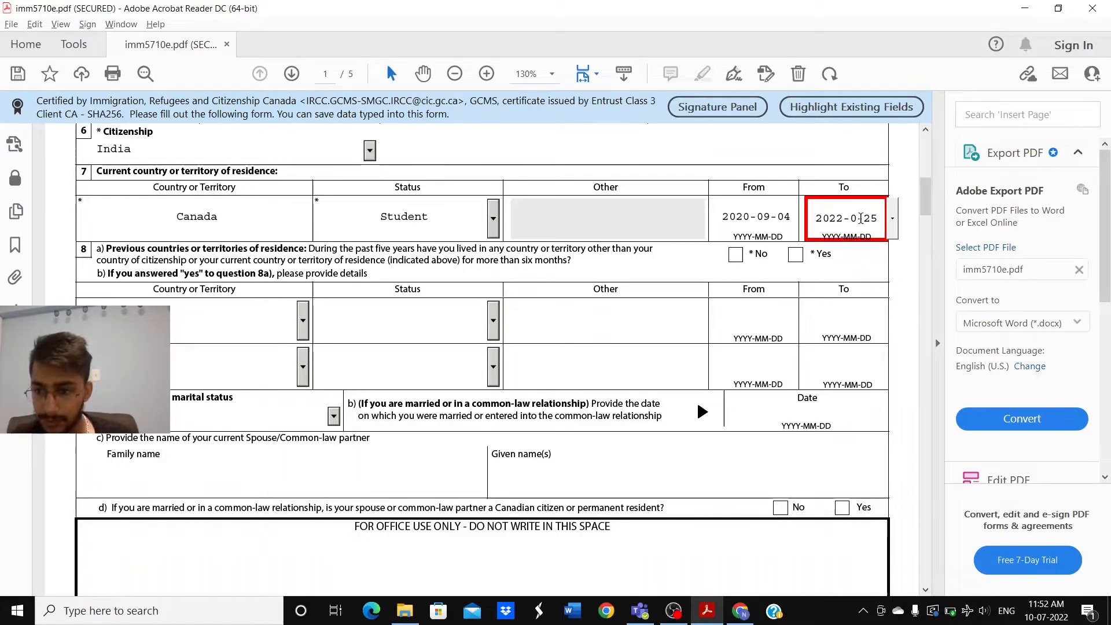
{"action": "type", "text": "8-"}
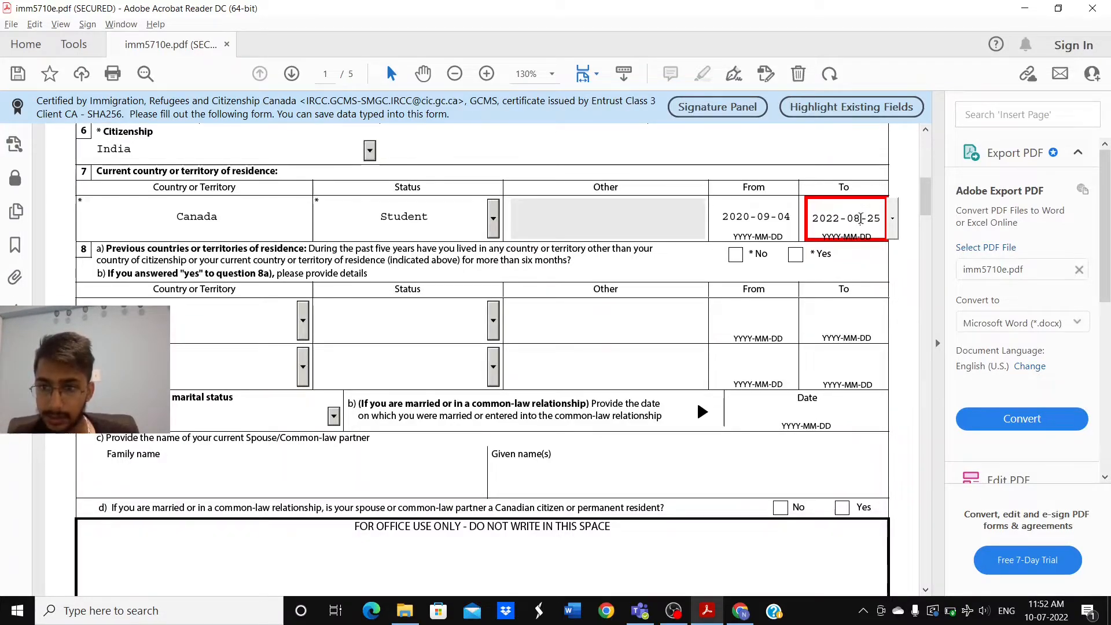
{"action": "left_click", "coordinate": [679, 279]}
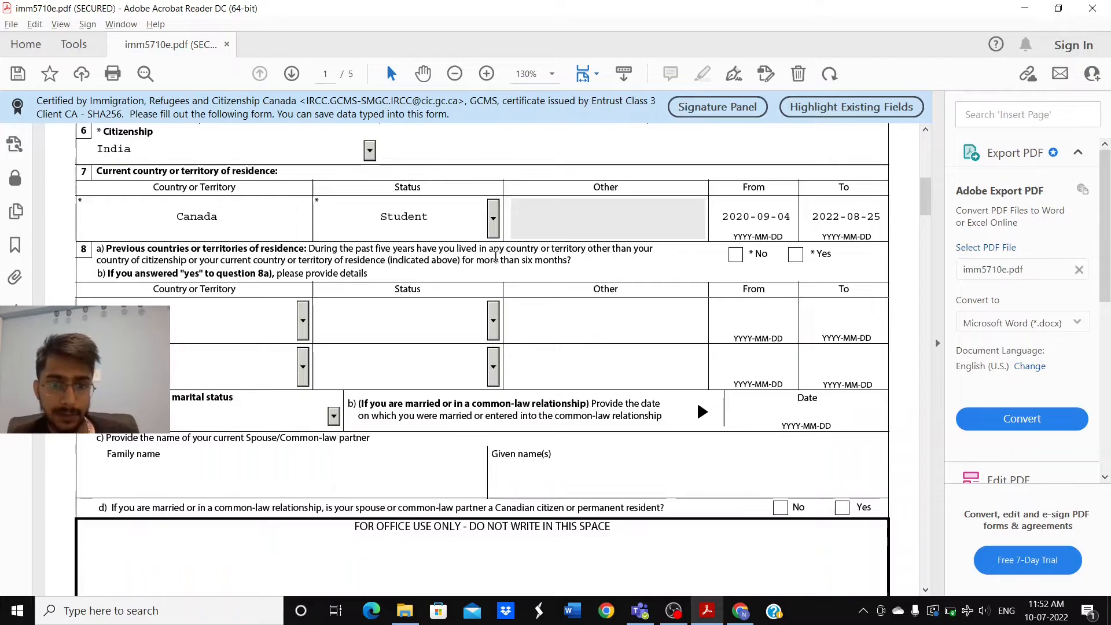
Step: Answer No to previous countries of residence, set marital status to Single, and scroll to page 2
{"action": "left_click", "coordinate": [735, 256]}
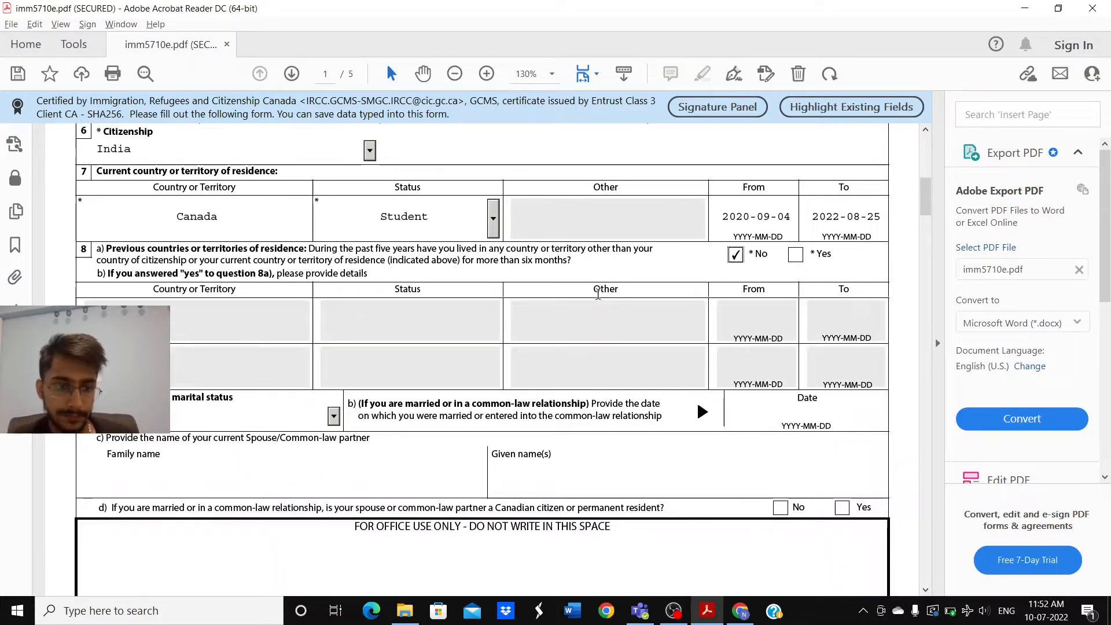
{"action": "scroll", "coordinate": [421, 360], "scroll_direction": "down", "scroll_amount": 4}
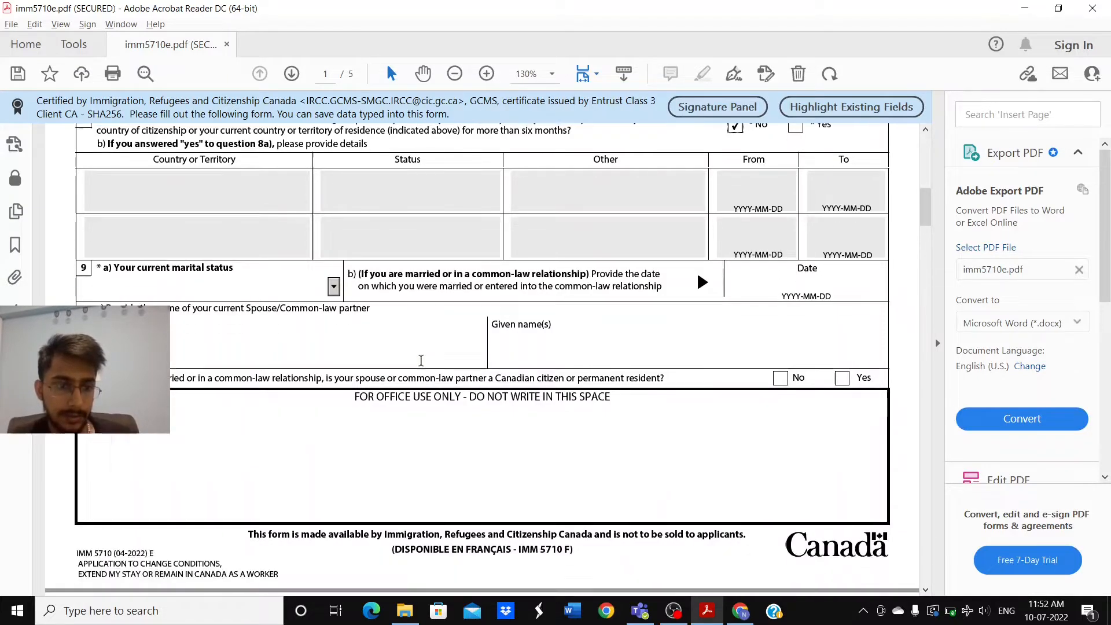
{"action": "left_click", "coordinate": [333, 286]}
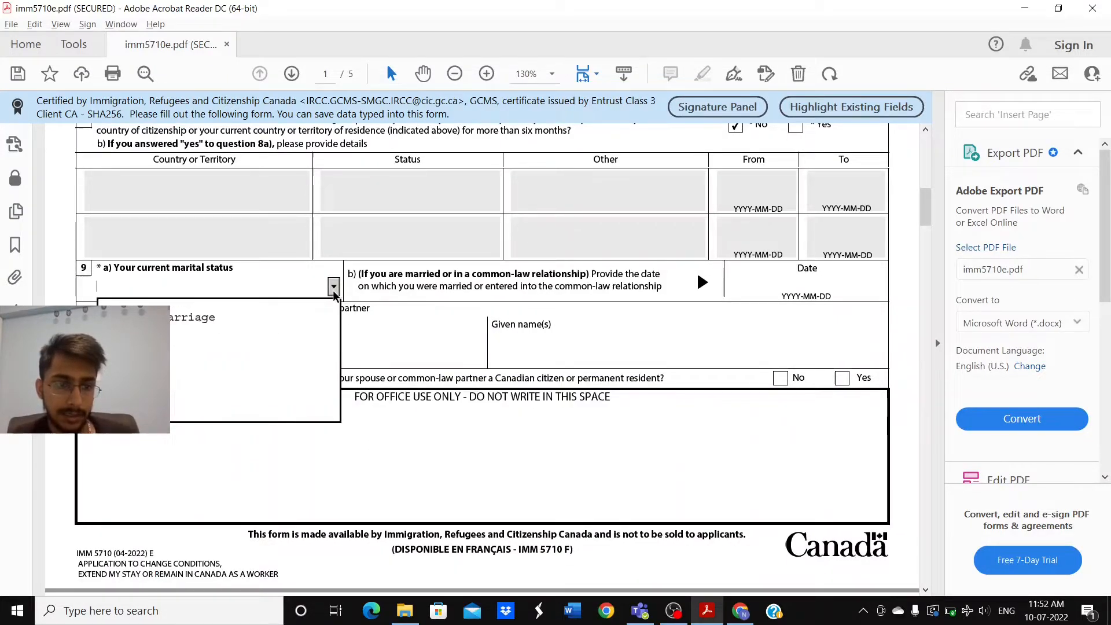
{"action": "left_click", "coordinate": [229, 384]}
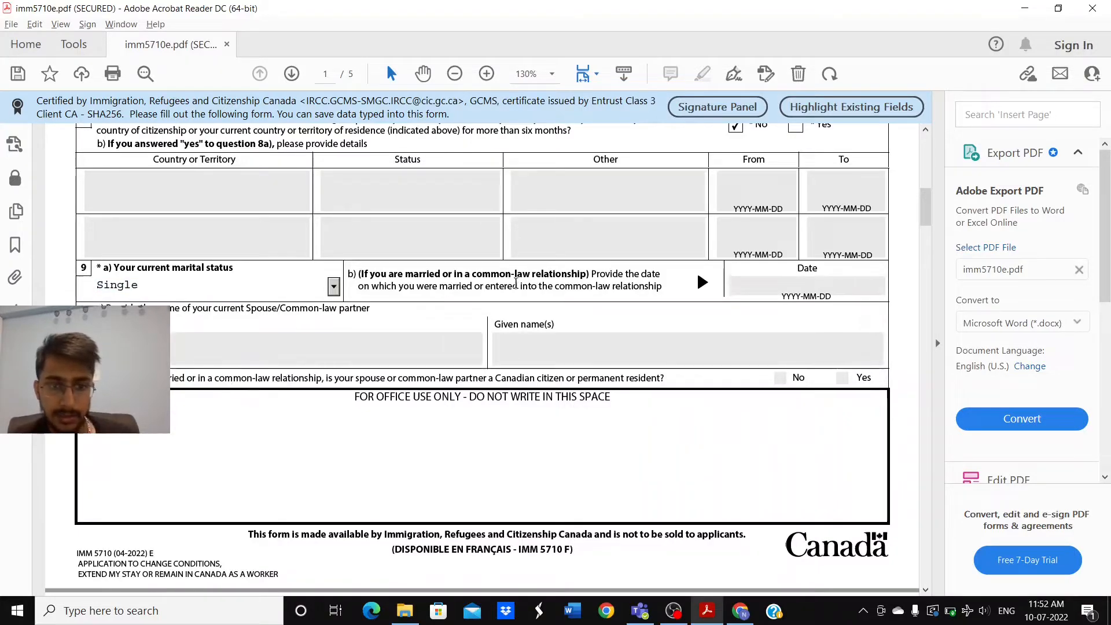
{"action": "scroll", "coordinate": [682, 347], "scroll_direction": "down", "scroll_amount": 5}
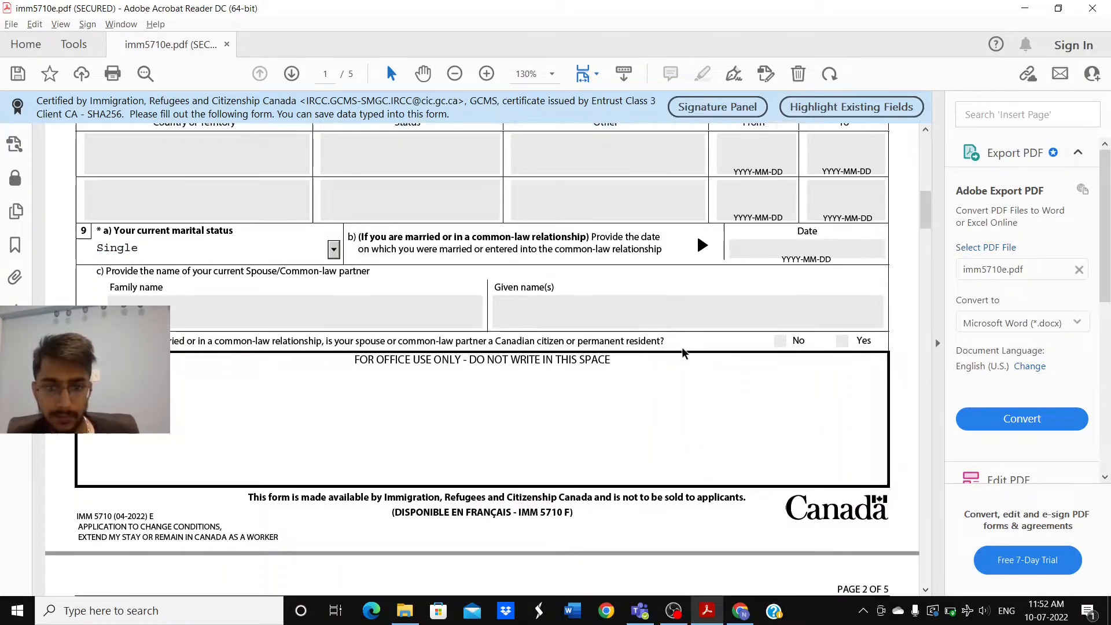
{"action": "scroll", "coordinate": [683, 349], "scroll_direction": "down", "scroll_amount": 2}
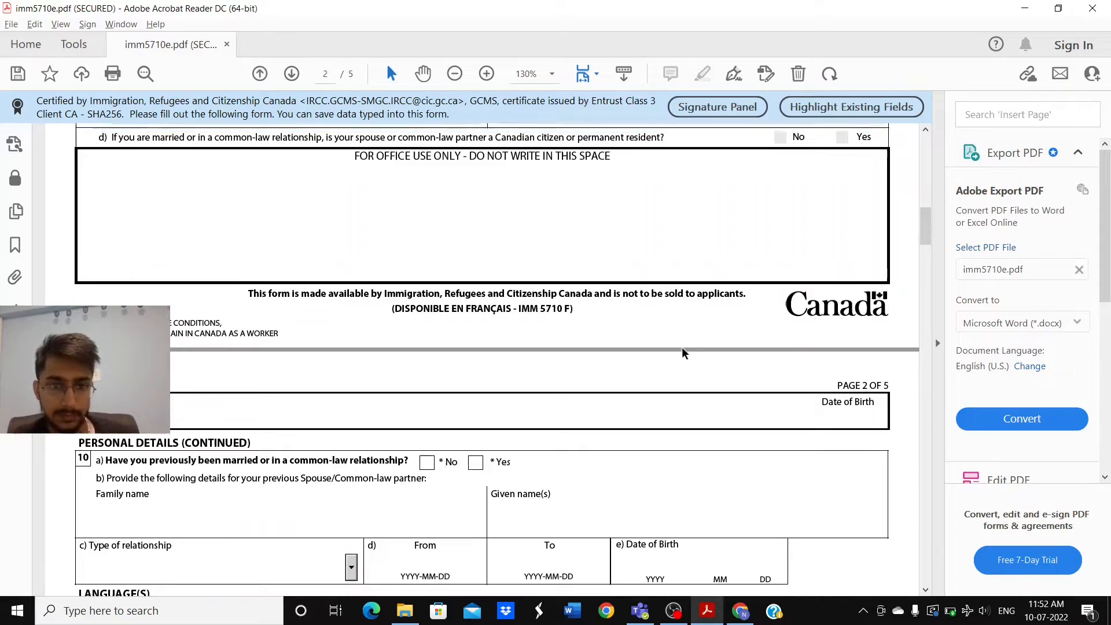
{"action": "scroll", "coordinate": [682, 349], "scroll_direction": "down", "scroll_amount": 4}
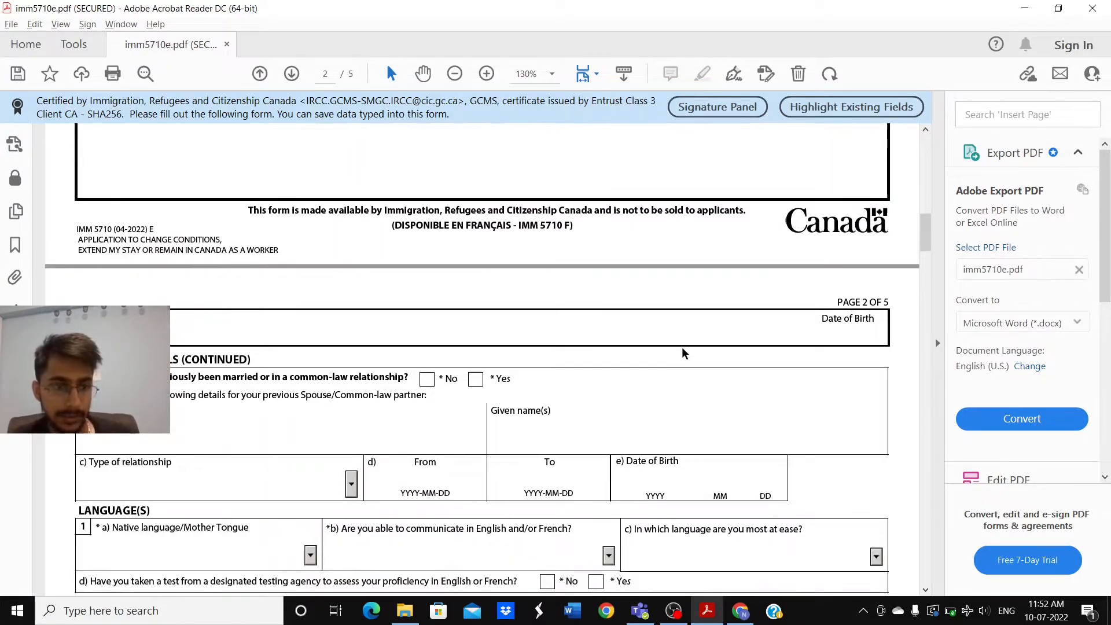
{"action": "scroll", "coordinate": [682, 347], "scroll_direction": "down", "scroll_amount": 2}
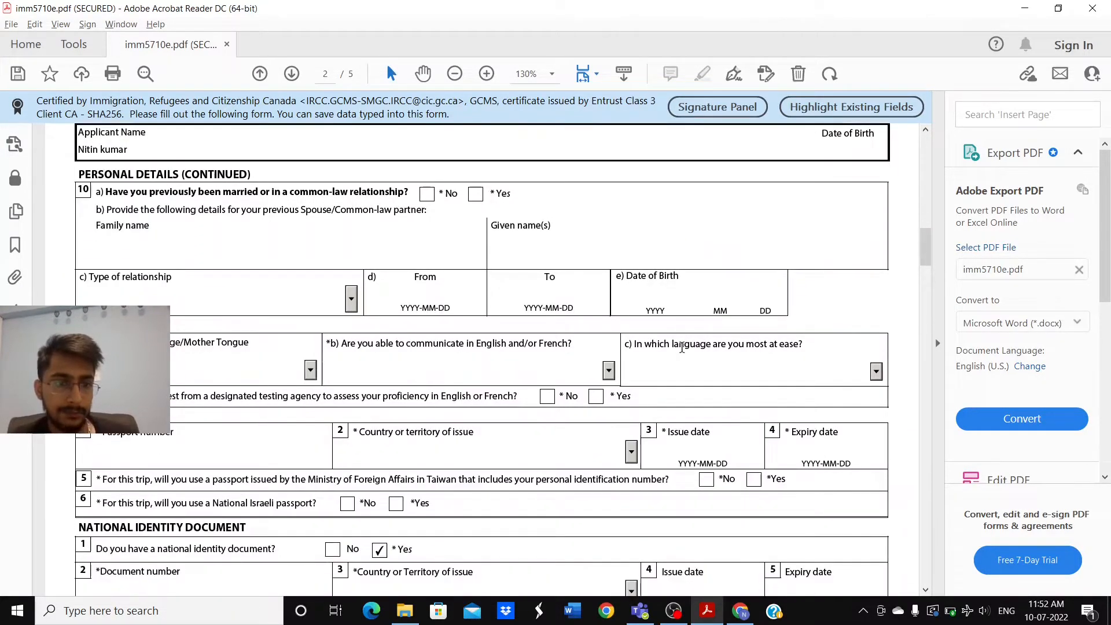
Step: Answer No to previous marriage and pick Punjabi as the native language
{"action": "left_click", "coordinate": [425, 195]}
{"action": "scroll", "coordinate": [389, 308], "scroll_direction": "down", "scroll_amount": 2}
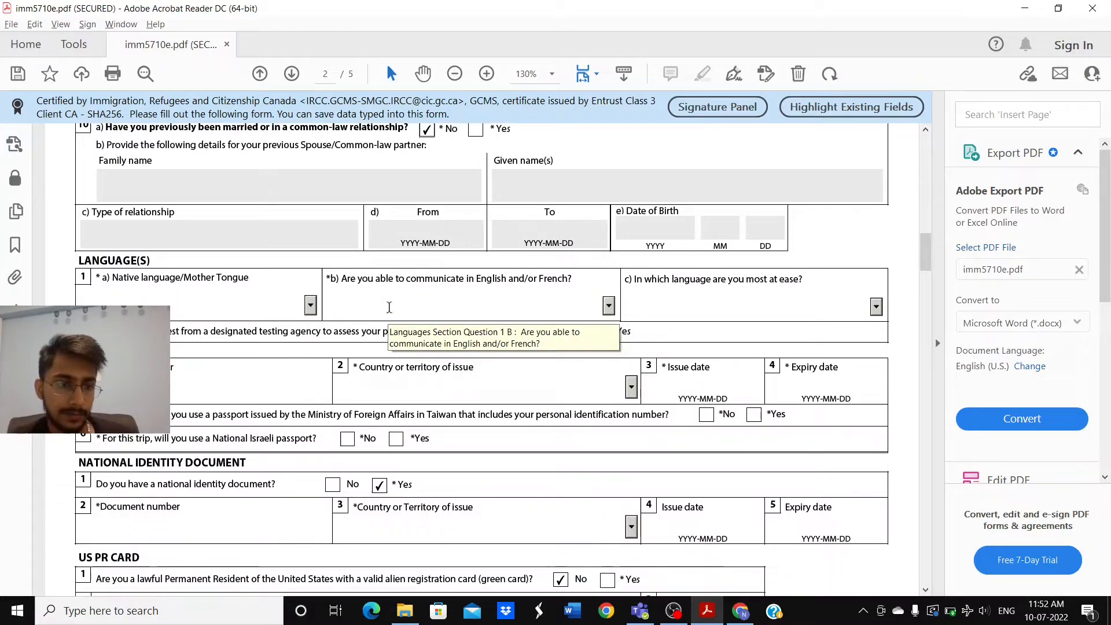
{"action": "left_click", "coordinate": [311, 307]}
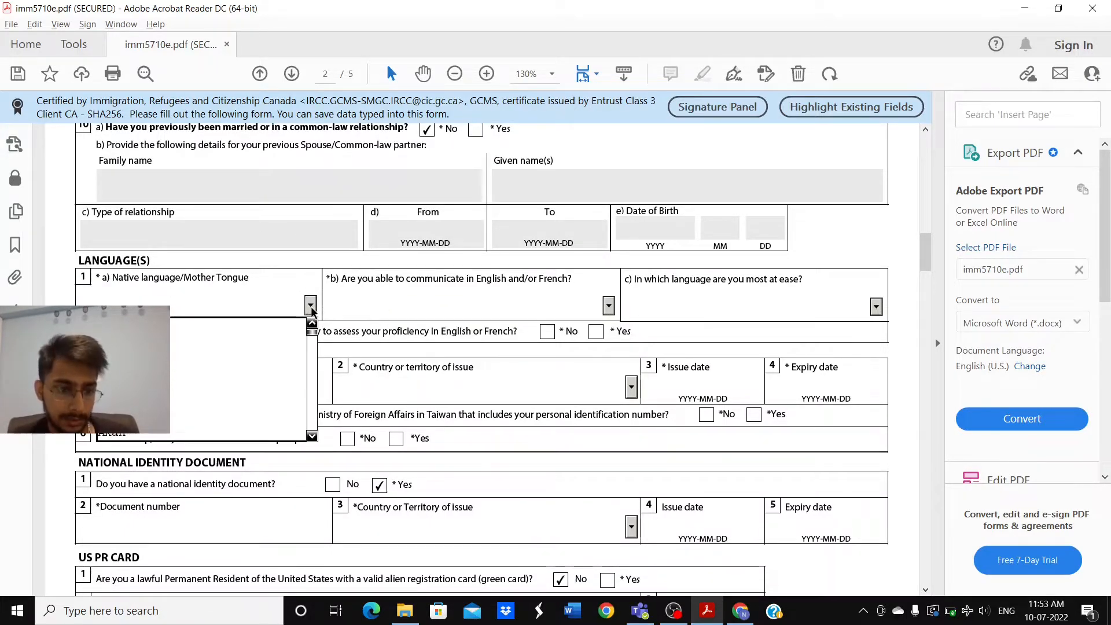
{"action": "key", "text": "p"}
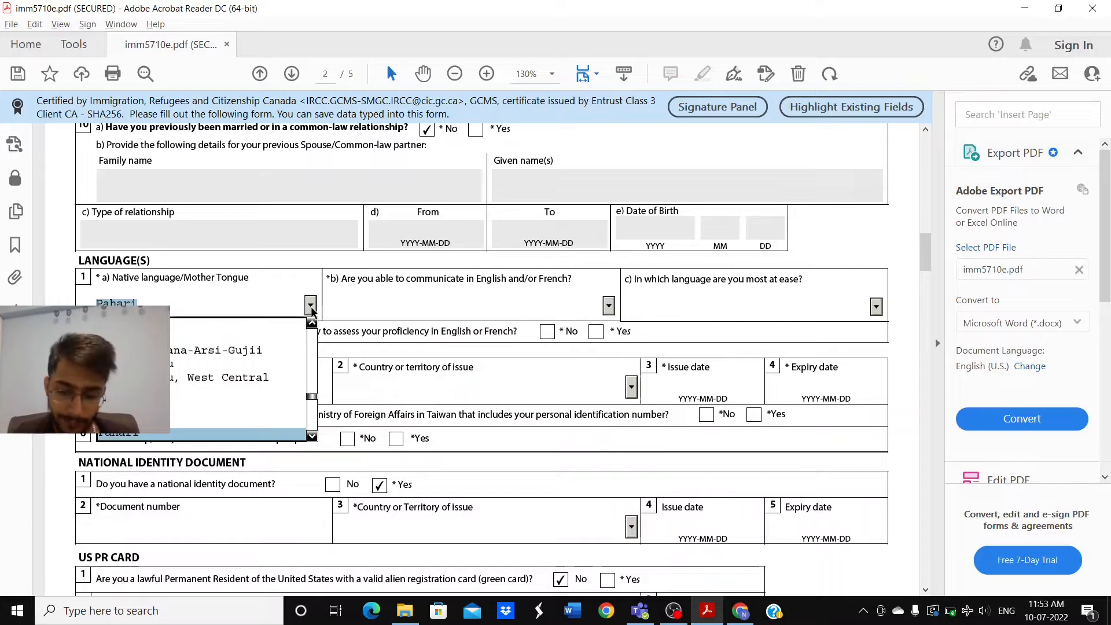
{"action": "key", "text": "Down"}
{"action": "key", "text": "Down"}
{"action": "key", "text": "Down"}
{"action": "key", "text": "Down"}
{"action": "key", "text": "Down"}
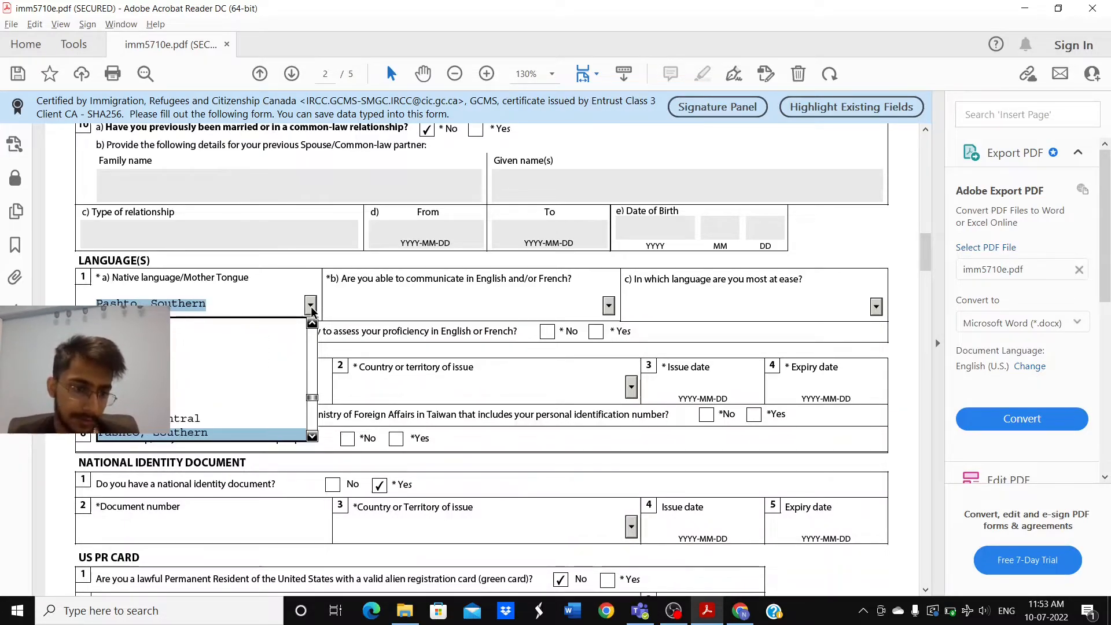
{"action": "key", "text": "Down"}
{"action": "key", "text": "Down"}
{"action": "key", "text": "Down"}
{"action": "key", "text": "Down"}
{"action": "key", "text": "Down"}
{"action": "key", "text": "Down"}
{"action": "key", "text": "Down"}
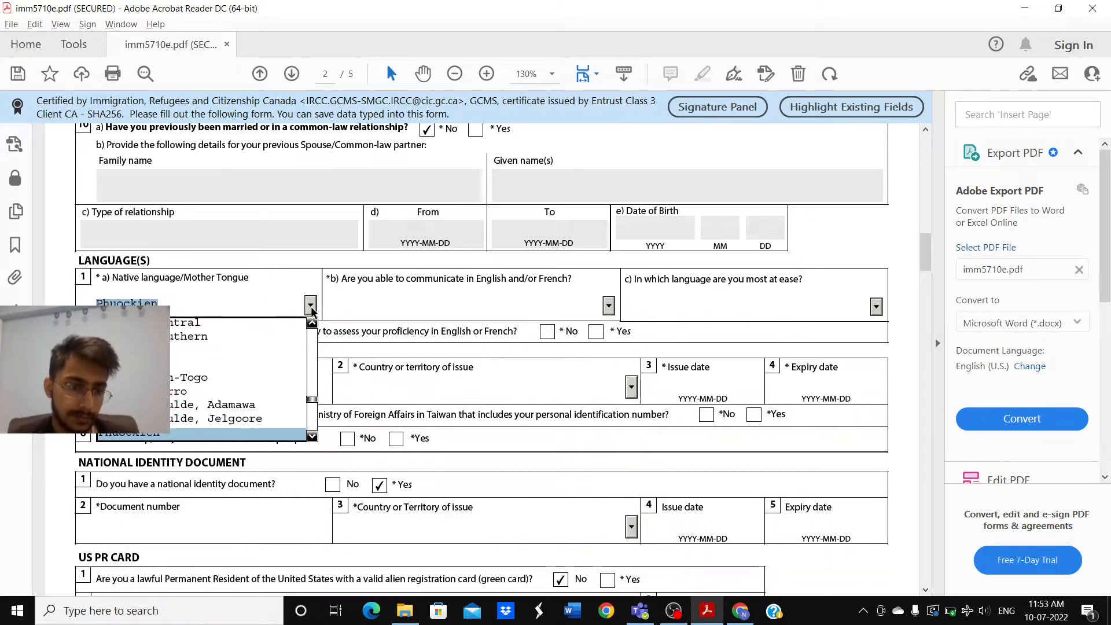
{"action": "key", "text": "Down"}
{"action": "key", "text": "Down"}
{"action": "key", "text": "Down"}
{"action": "key", "text": "Down"}
{"action": "key", "text": "Down"}
{"action": "key", "text": "Down"}
{"action": "key", "text": "Down"}
{"action": "key", "text": "Down"}
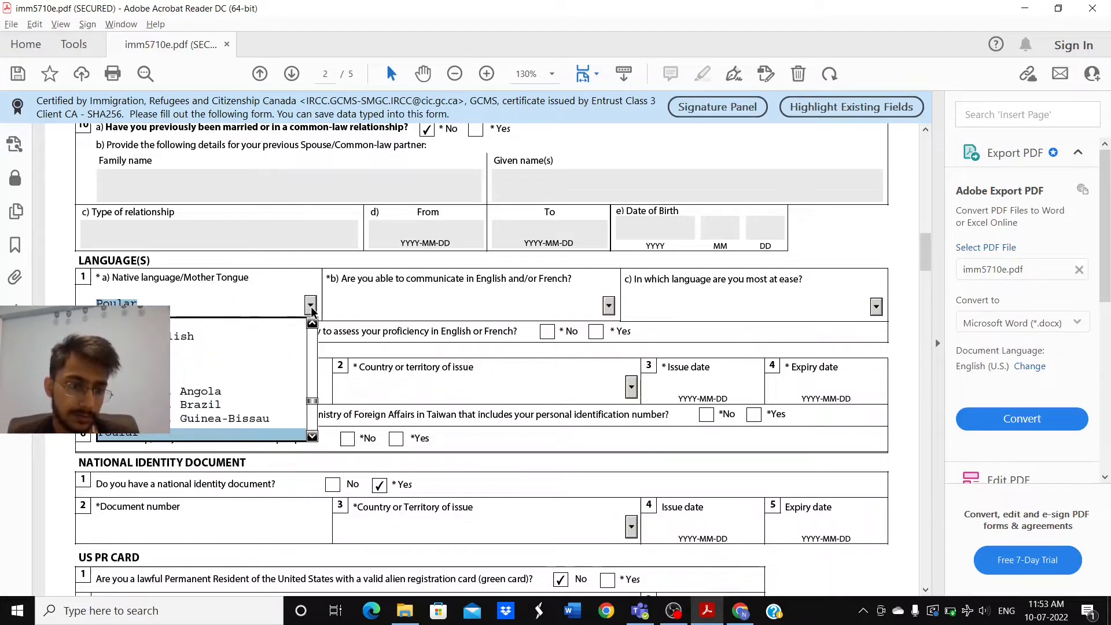
{"action": "key", "text": "Down"}
{"action": "key", "text": "Down"}
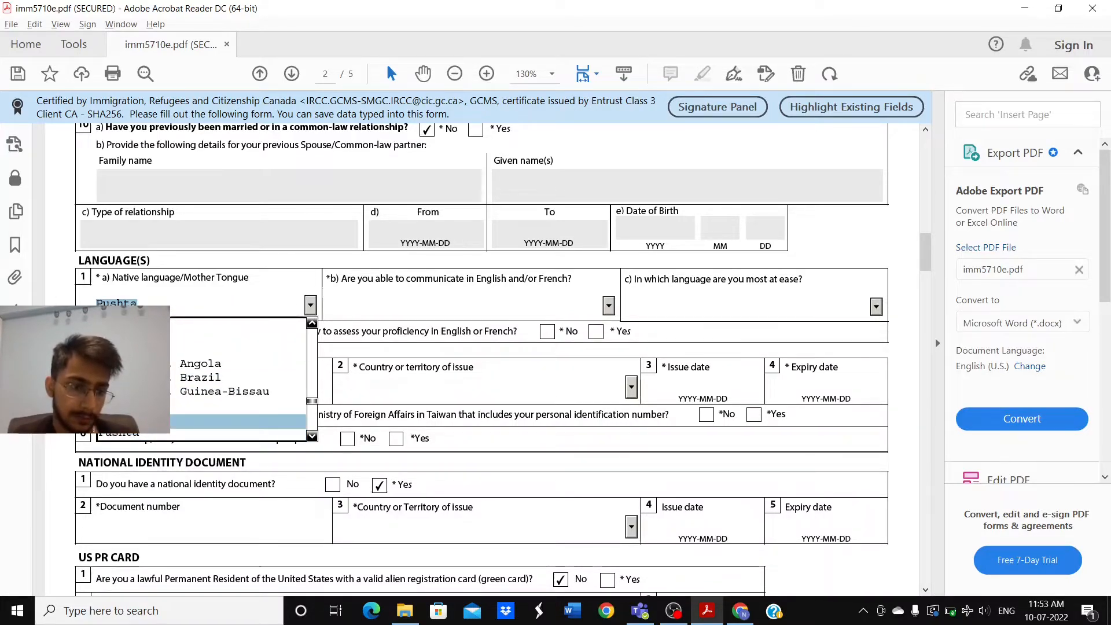
{"action": "left_click", "coordinate": [138, 422]}
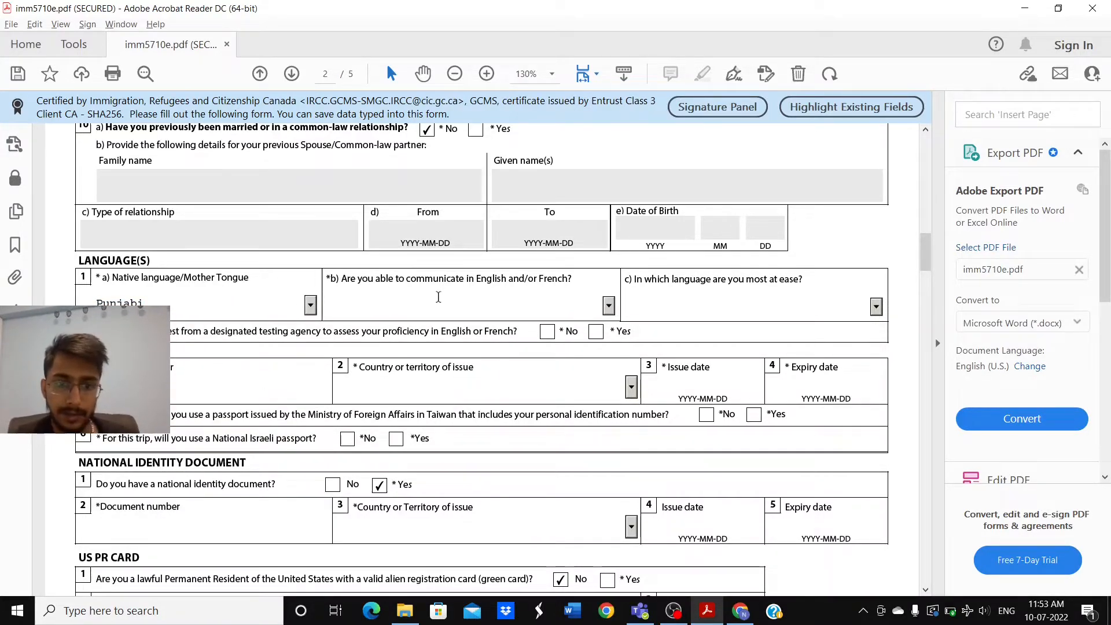
Step: Choose English as the communication language and answer Yes to having taken a language test
{"action": "left_click", "coordinate": [608, 306]}
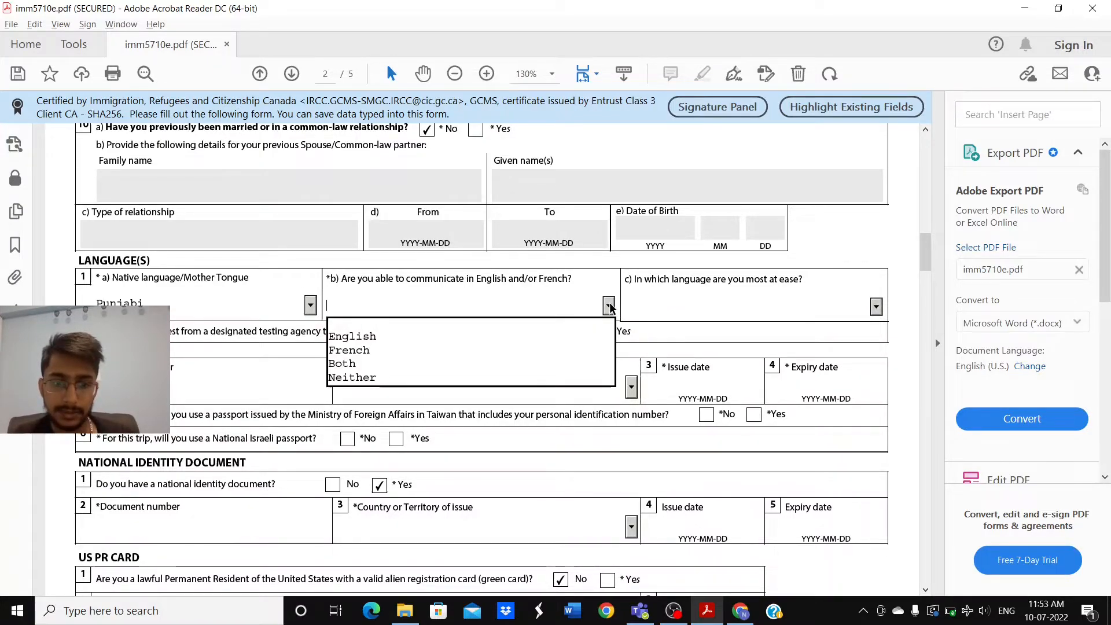
{"action": "left_click", "coordinate": [520, 339]}
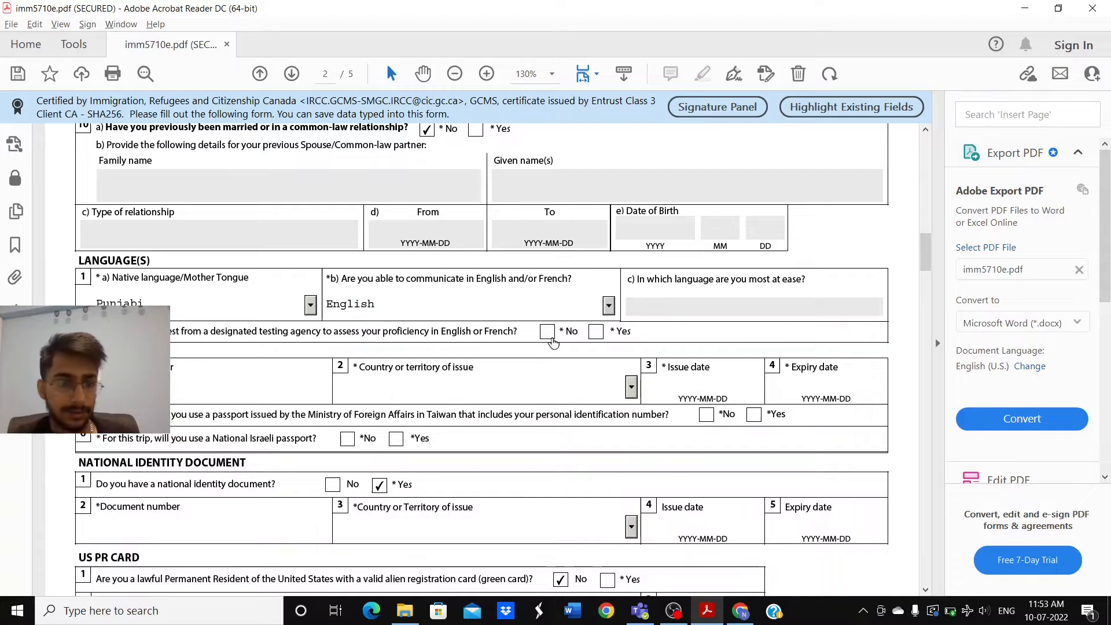
{"action": "left_click", "coordinate": [597, 331]}
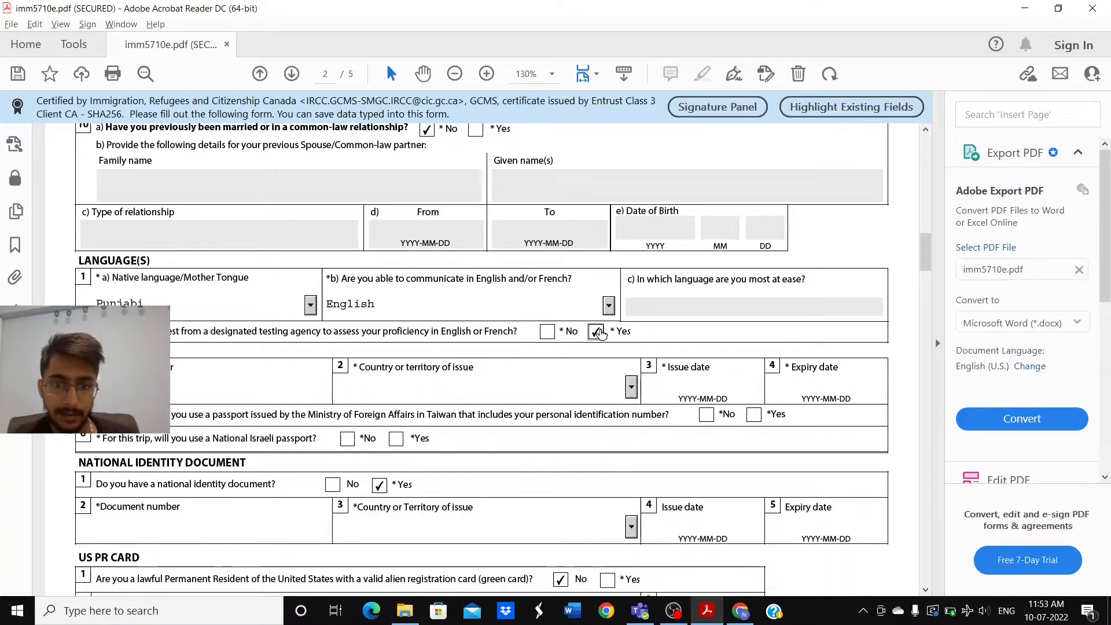
{"action": "scroll", "coordinate": [519, 367], "scroll_direction": "down", "scroll_amount": 1}
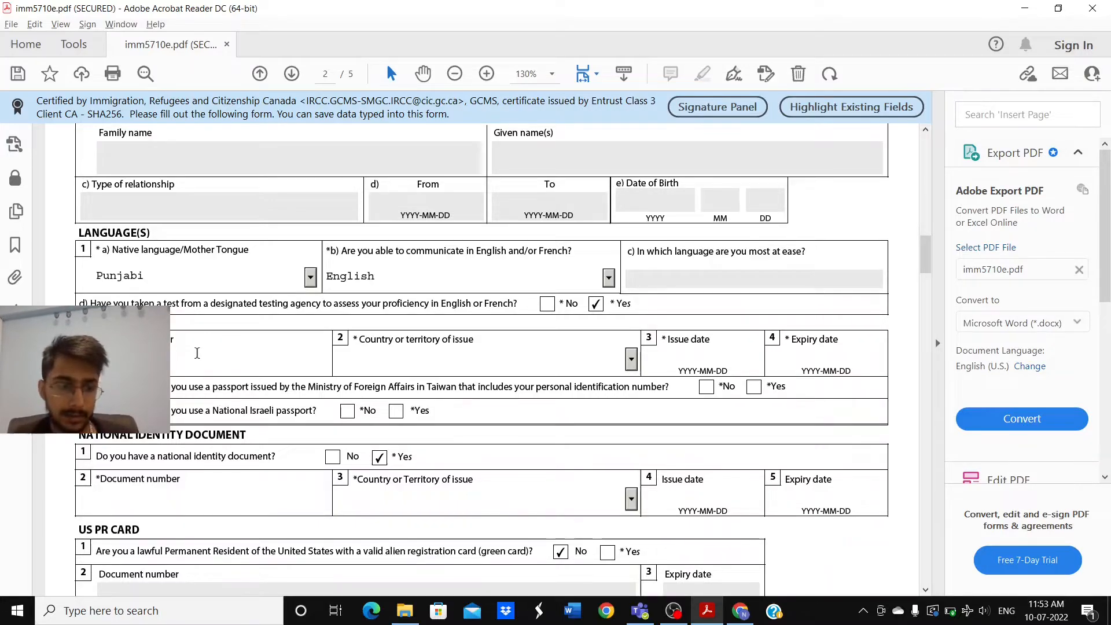
Step: Set the passport's country or territory of issue to IND (India)
{"action": "left_click", "coordinate": [402, 363]}
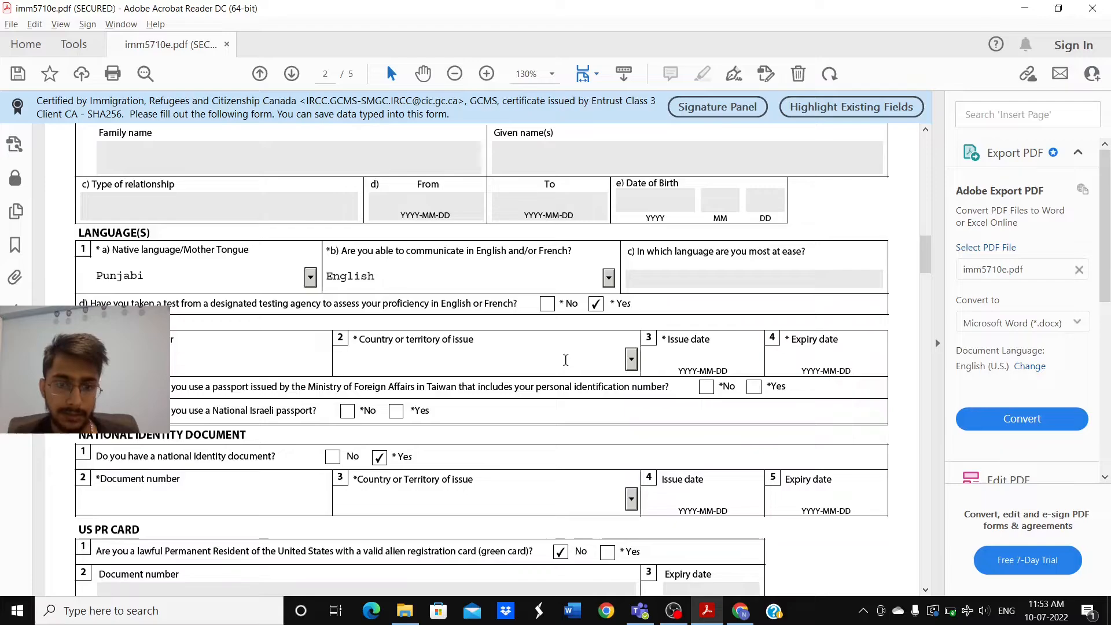
{"action": "left_click", "coordinate": [538, 365]}
{"action": "key", "text": "i"}
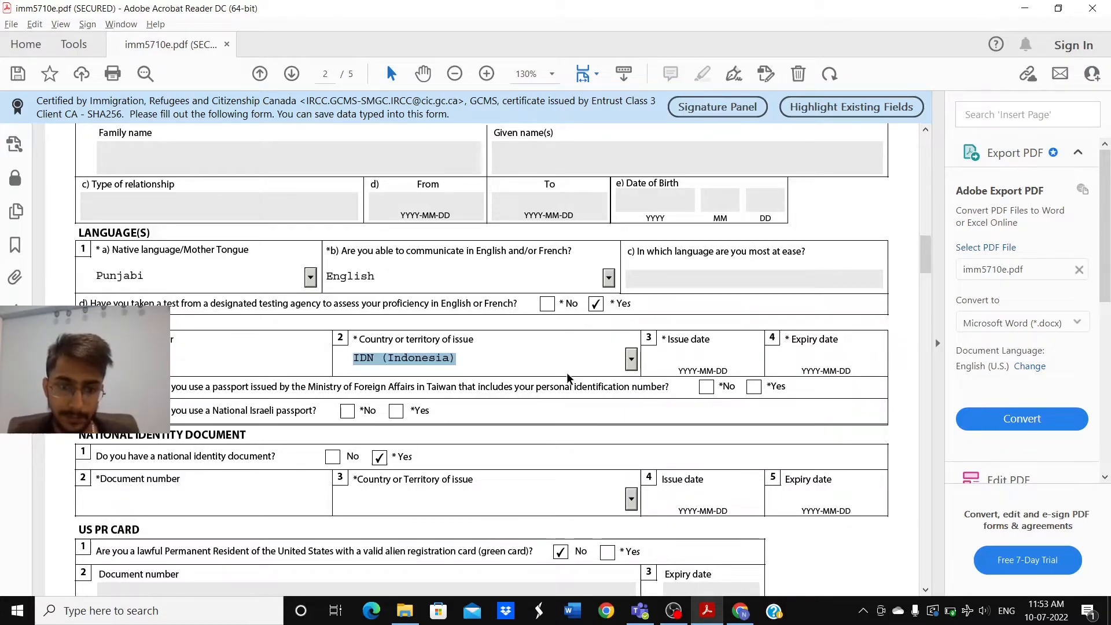
{"action": "type", "text": "n"}
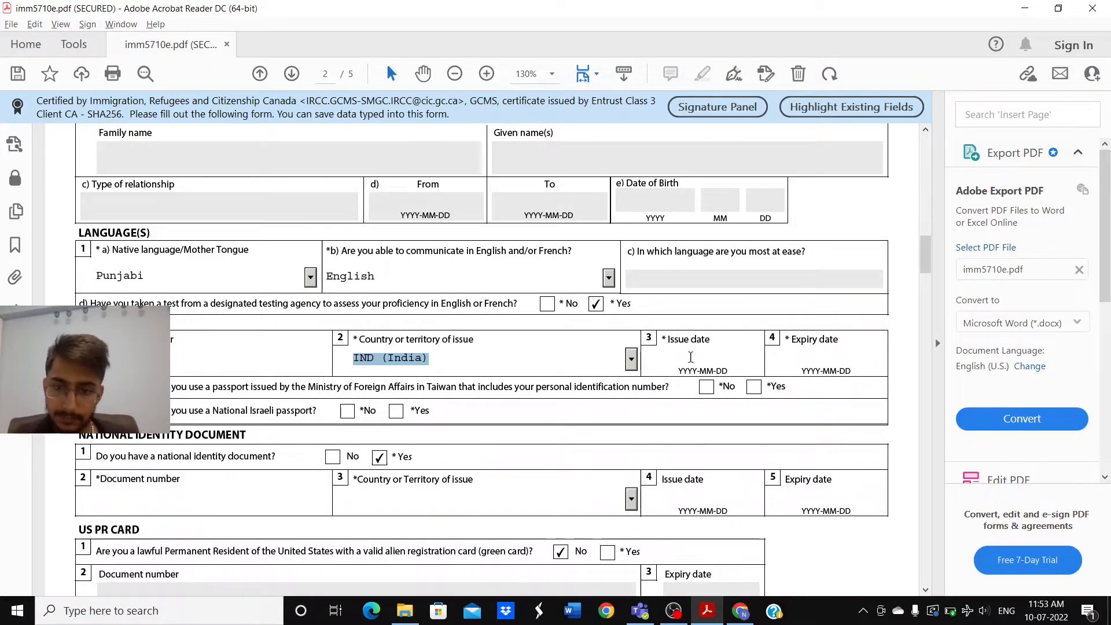
{"action": "left_click", "coordinate": [691, 358]}
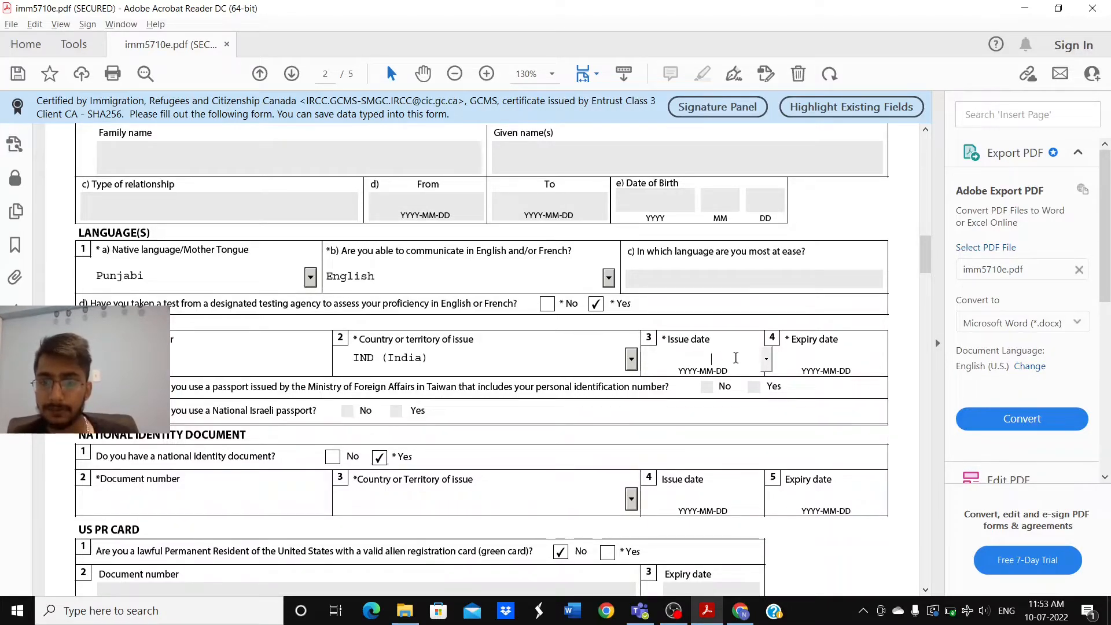
Step: Move to the passport expiry date and scroll down to the national identity document section
{"action": "left_click", "coordinate": [829, 351]}
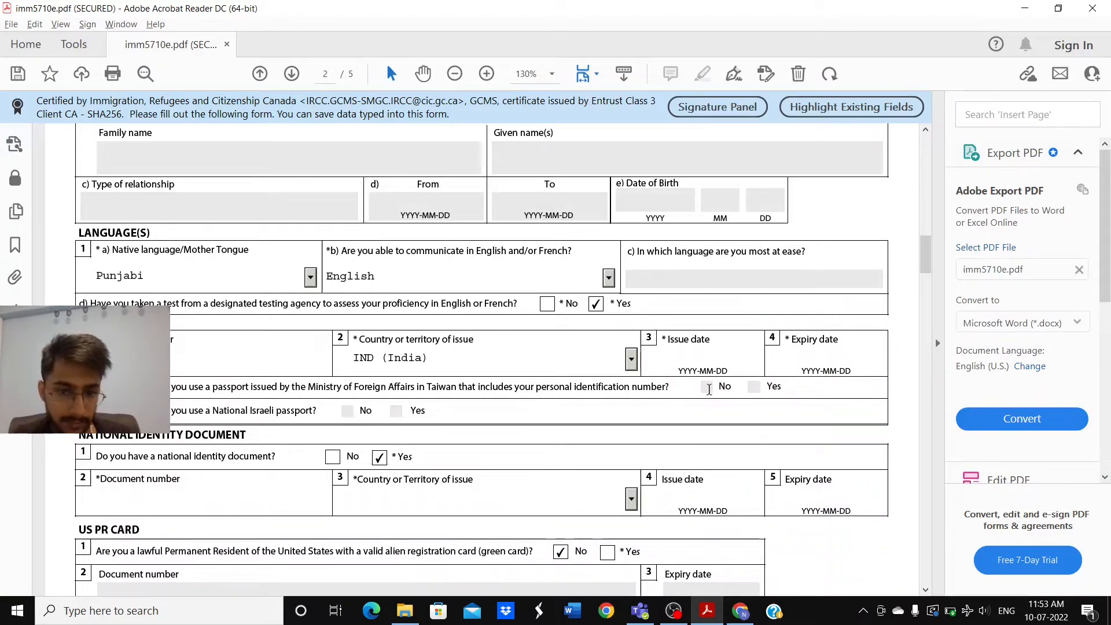
{"action": "scroll", "coordinate": [535, 399], "scroll_direction": "down", "scroll_amount": 1}
{"action": "scroll", "coordinate": [535, 398], "scroll_direction": "down", "scroll_amount": 2}
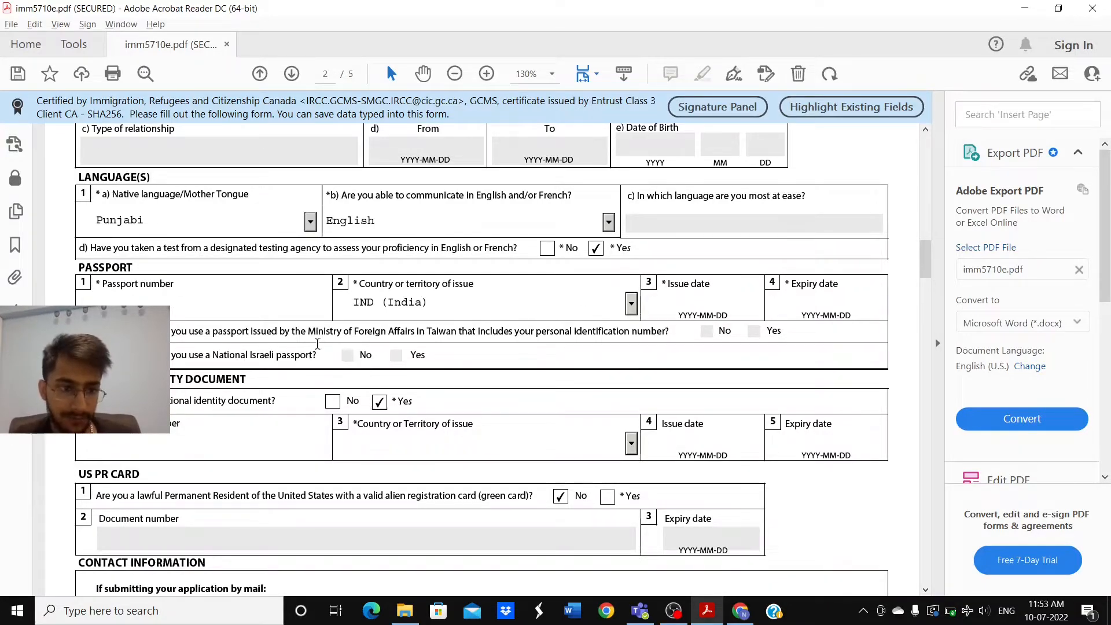
{"action": "scroll", "coordinate": [325, 366], "scroll_direction": "down", "scroll_amount": 1}
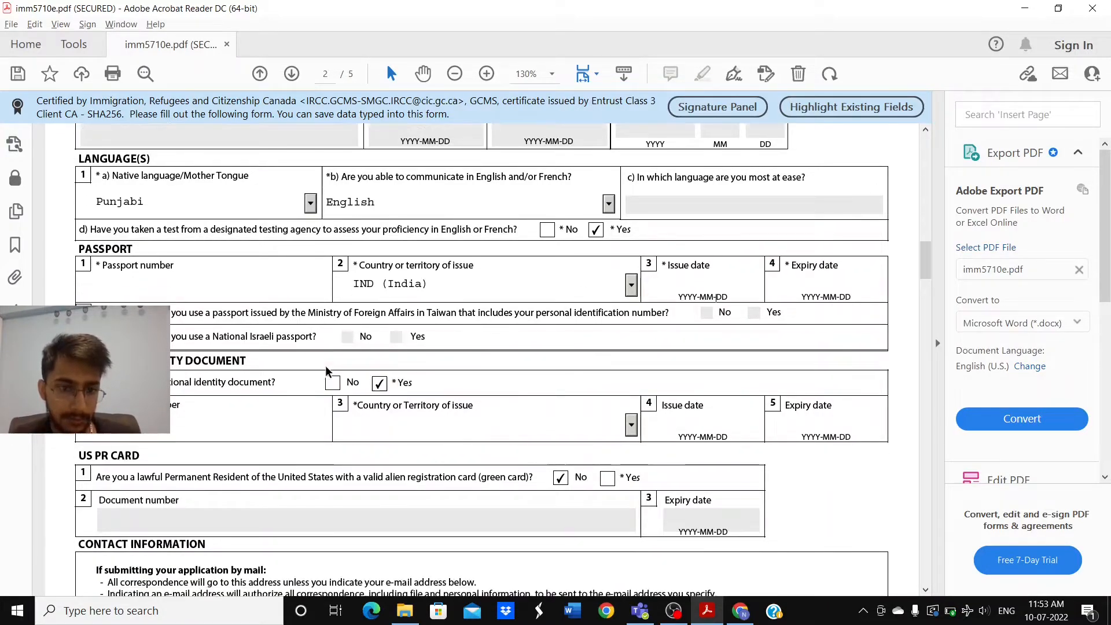
{"action": "scroll", "coordinate": [325, 366], "scroll_direction": "down", "scroll_amount": 1}
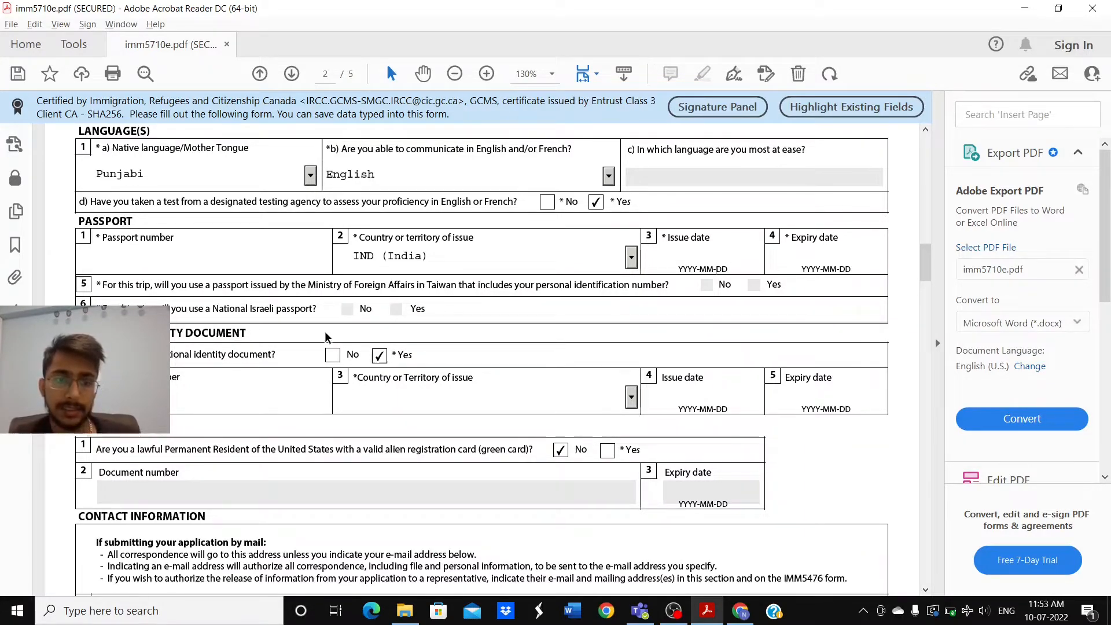
{"action": "scroll", "coordinate": [364, 352], "scroll_direction": "down", "scroll_amount": 1}
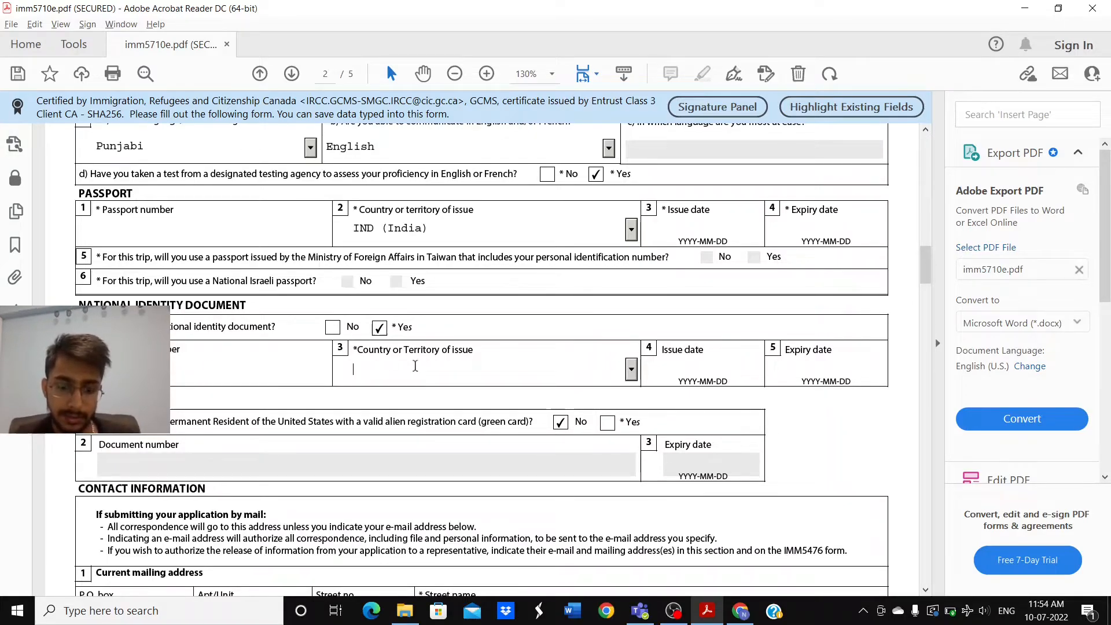
Step: Type IN to get IND (India) as the national ID's issuing country, then scroll to Contact Information
{"action": "type", "text": "IND (India"}
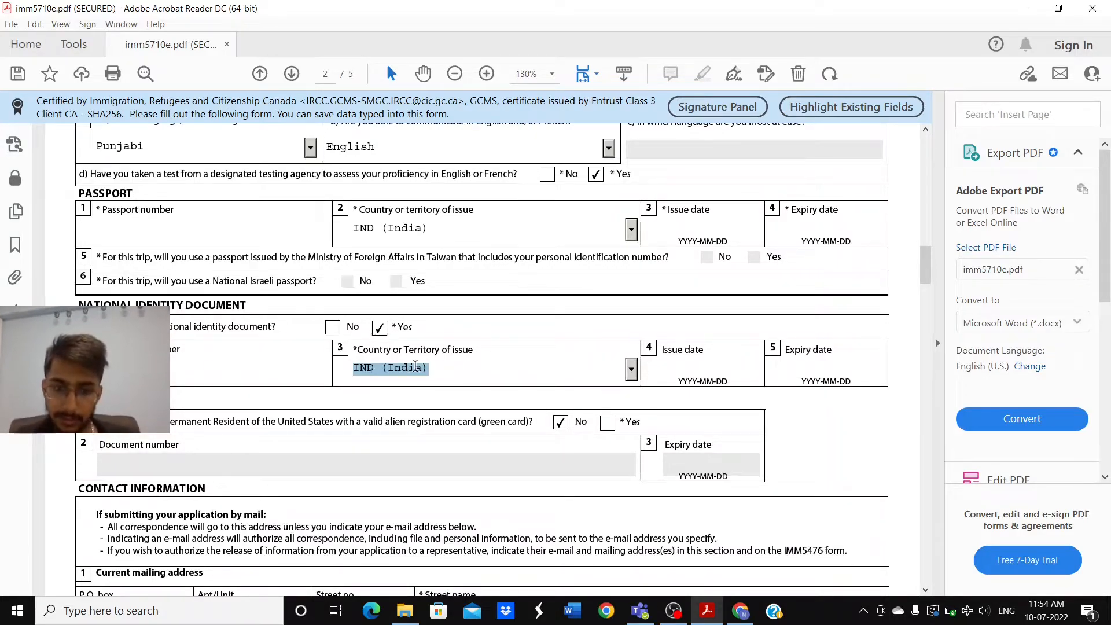
{"action": "left_click", "coordinate": [697, 368]}
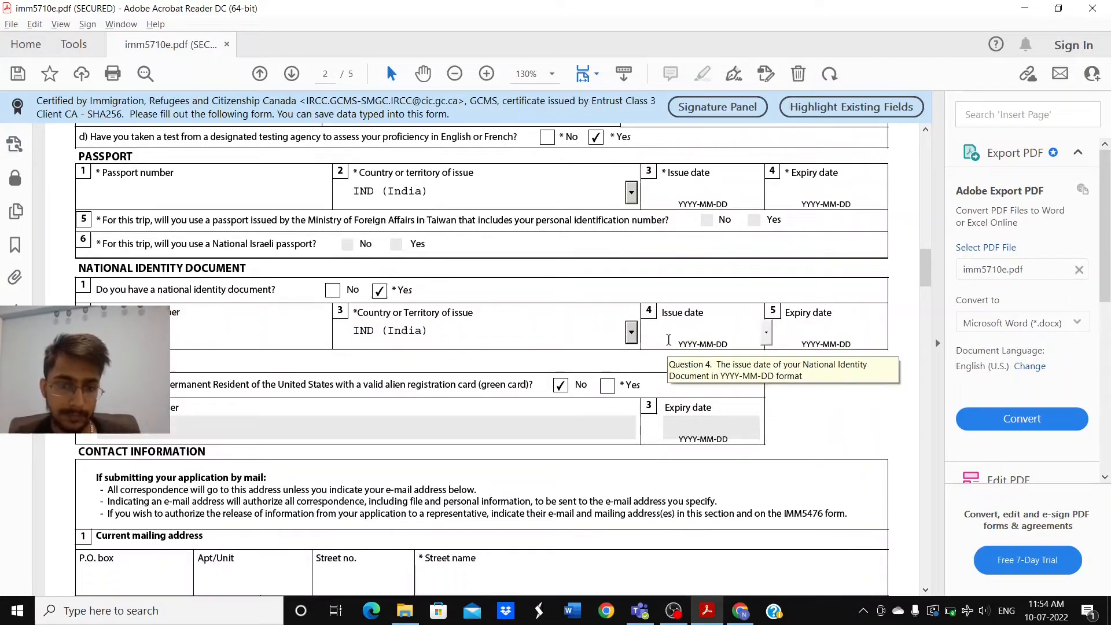
{"action": "scroll", "coordinate": [669, 339], "scroll_direction": "down", "scroll_amount": 5}
{"action": "scroll", "coordinate": [668, 339], "scroll_direction": "down", "scroll_amount": 4}
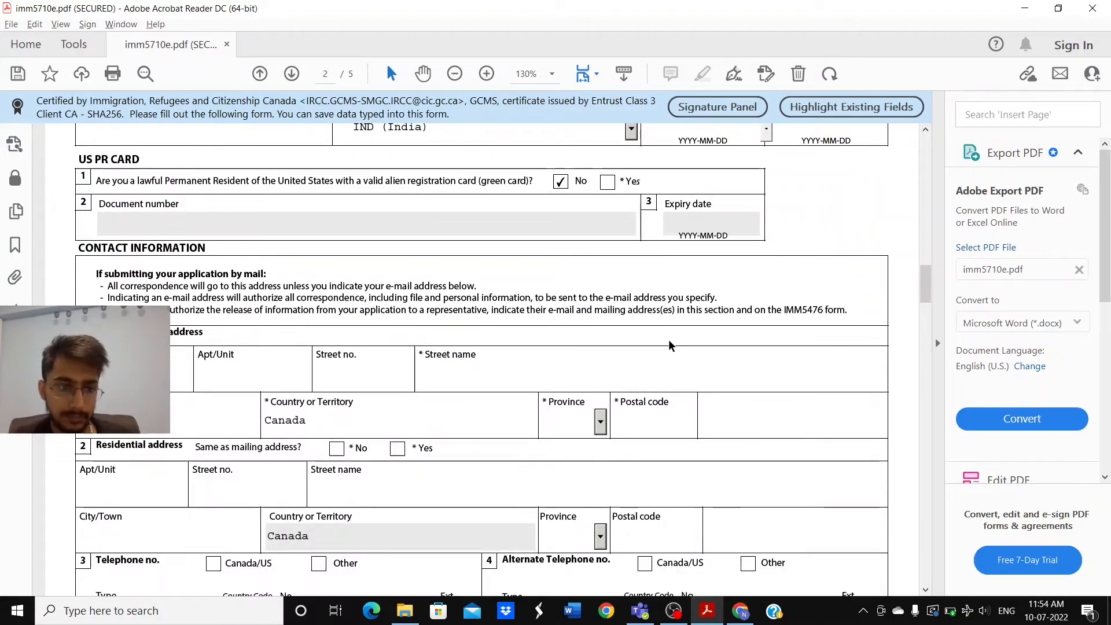
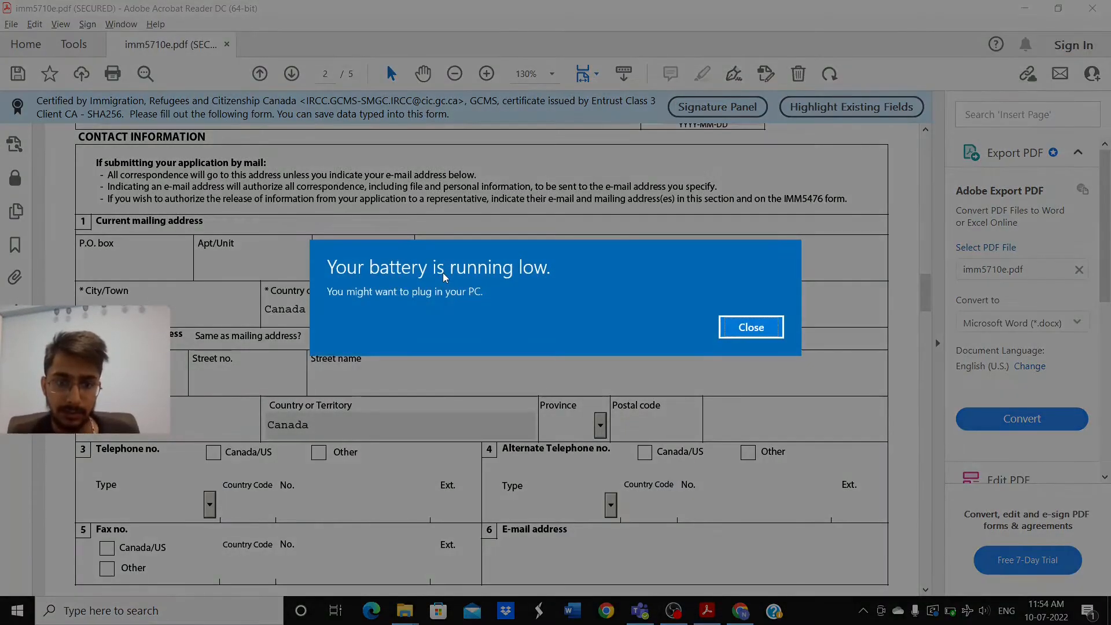
Step: Enter the mailing address street number and street name, with Canada as the country
{"action": "left_click", "coordinate": [751, 327]}
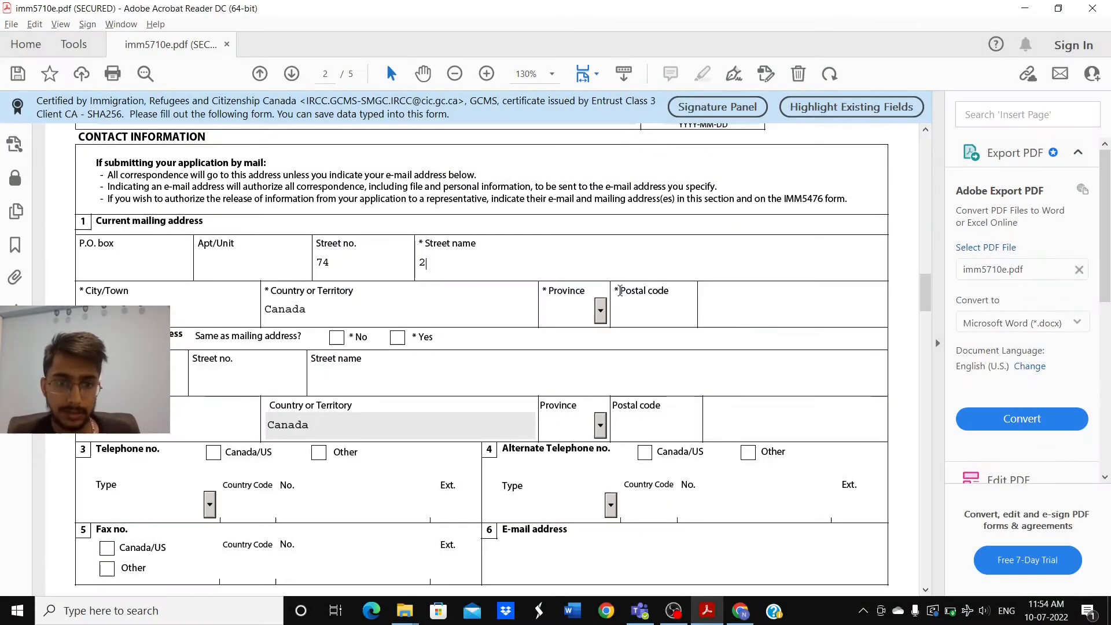
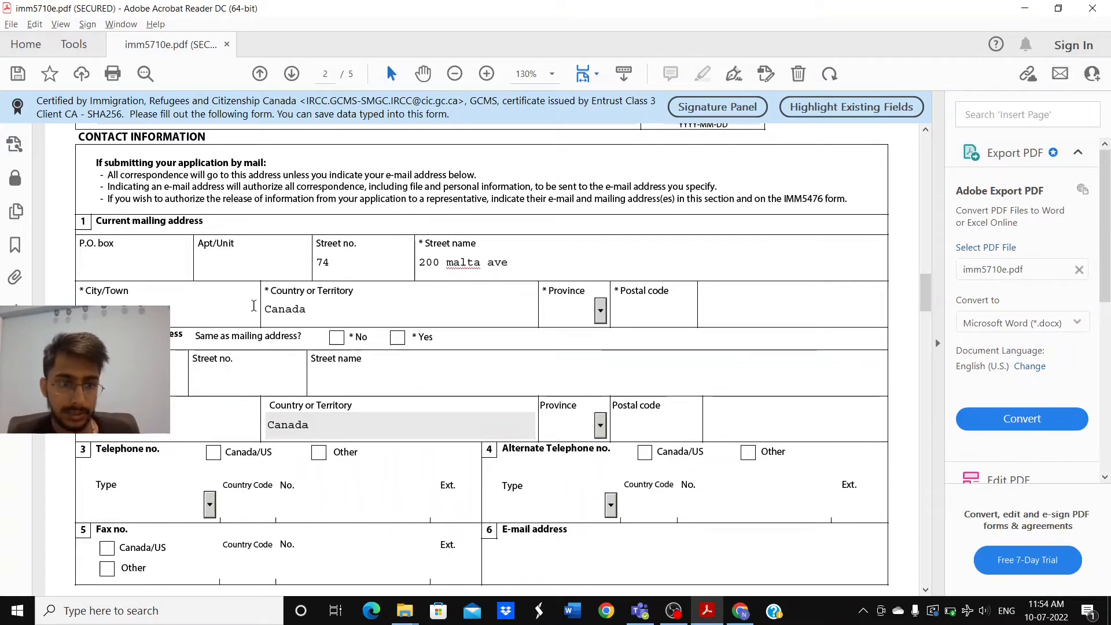
{"action": "left_click", "coordinate": [498, 301]}
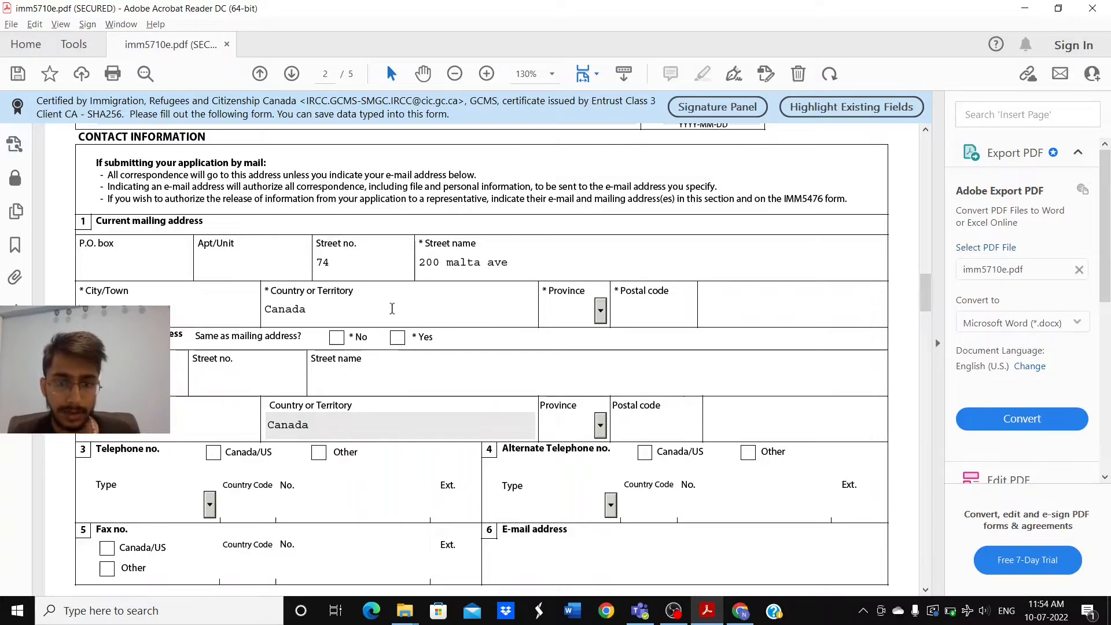
{"action": "left_click", "coordinate": [661, 315]}
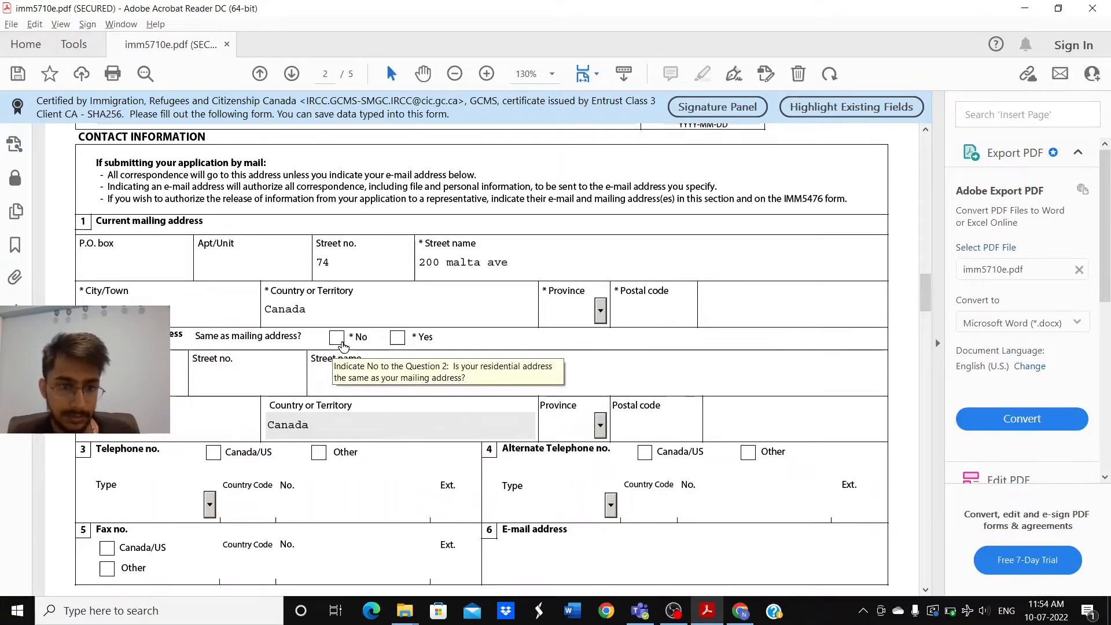
Step: Mark residential address same as mailing; set both phones to Canada/US, the first Cellular
{"action": "left_click", "coordinate": [397, 338]}
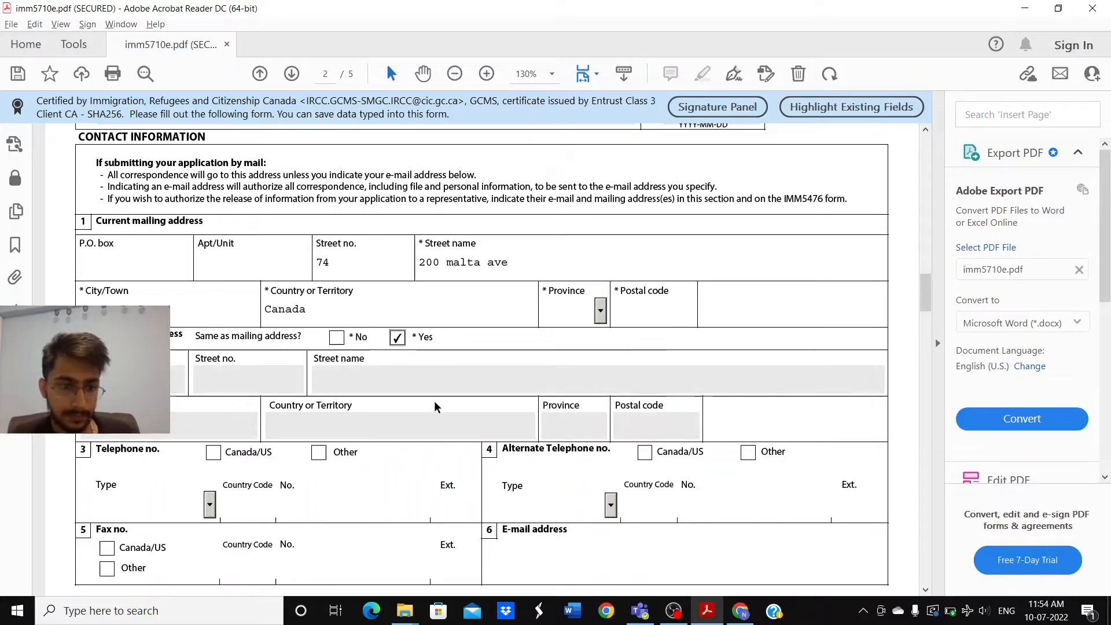
{"action": "scroll", "coordinate": [436, 405], "scroll_direction": "down", "scroll_amount": 2}
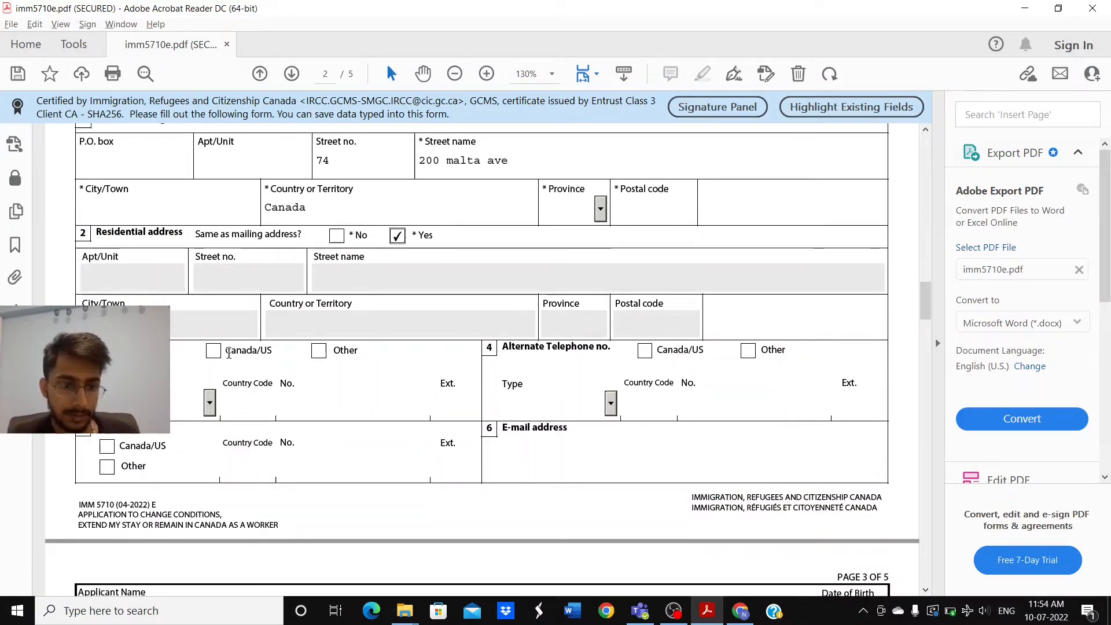
{"action": "left_click", "coordinate": [214, 356]}
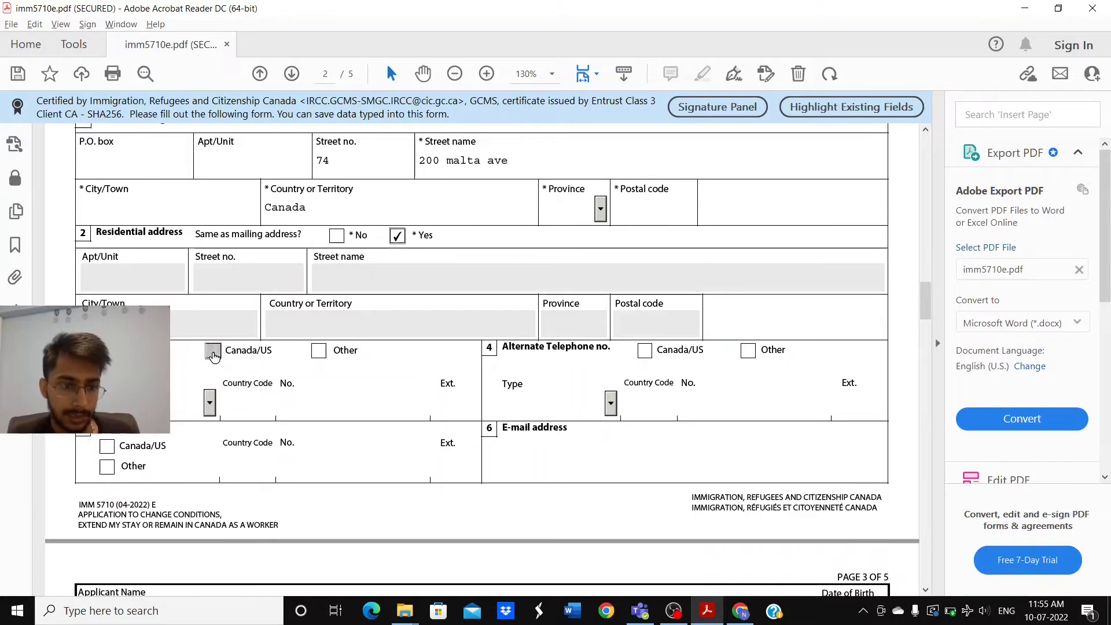
{"action": "left_click", "coordinate": [210, 404]}
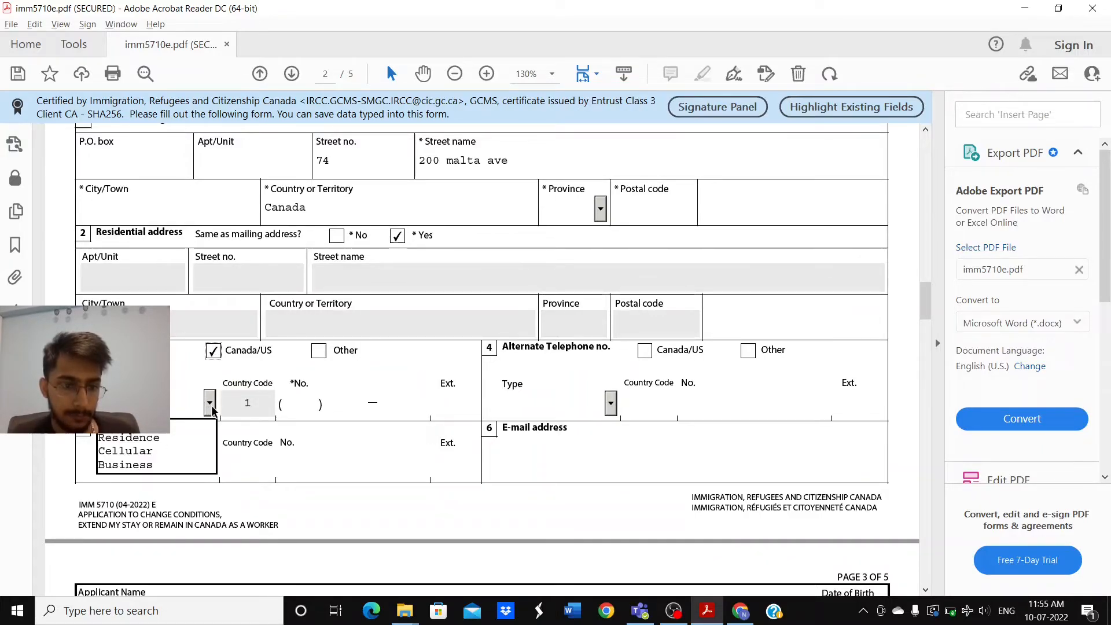
{"action": "left_click", "coordinate": [197, 455]}
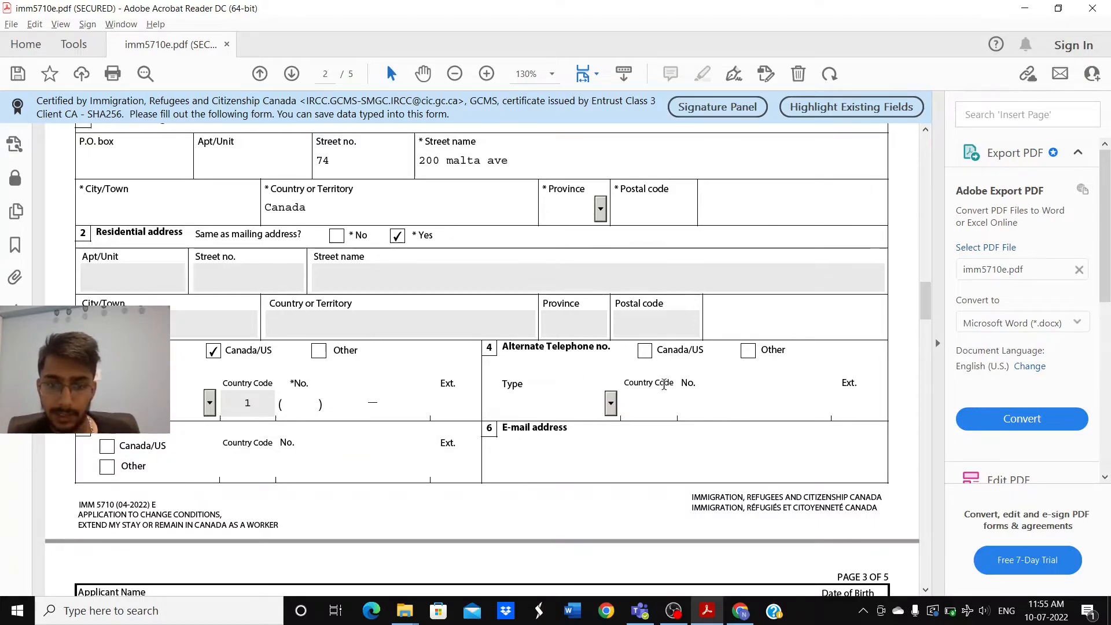
{"action": "left_click", "coordinate": [644, 351]}
Step: Enter the applicant's e-mail address in the E-mail field
{"action": "scroll", "coordinate": [480, 408], "scroll_direction": "down", "scroll_amount": 1}
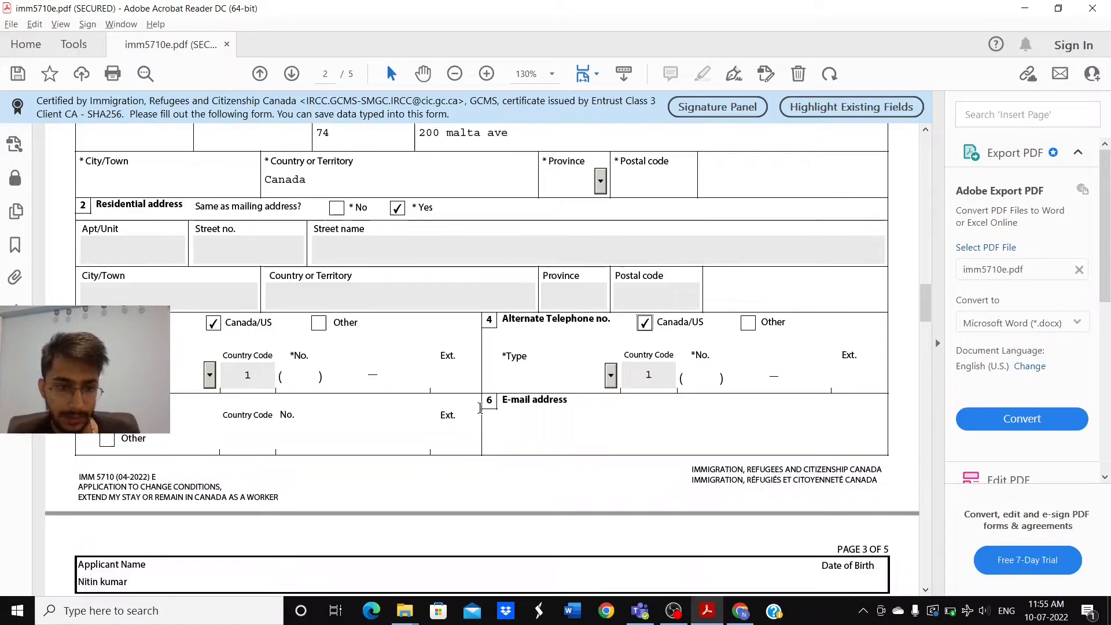
{"action": "scroll", "coordinate": [384, 427], "scroll_direction": "down", "scroll_amount": 2}
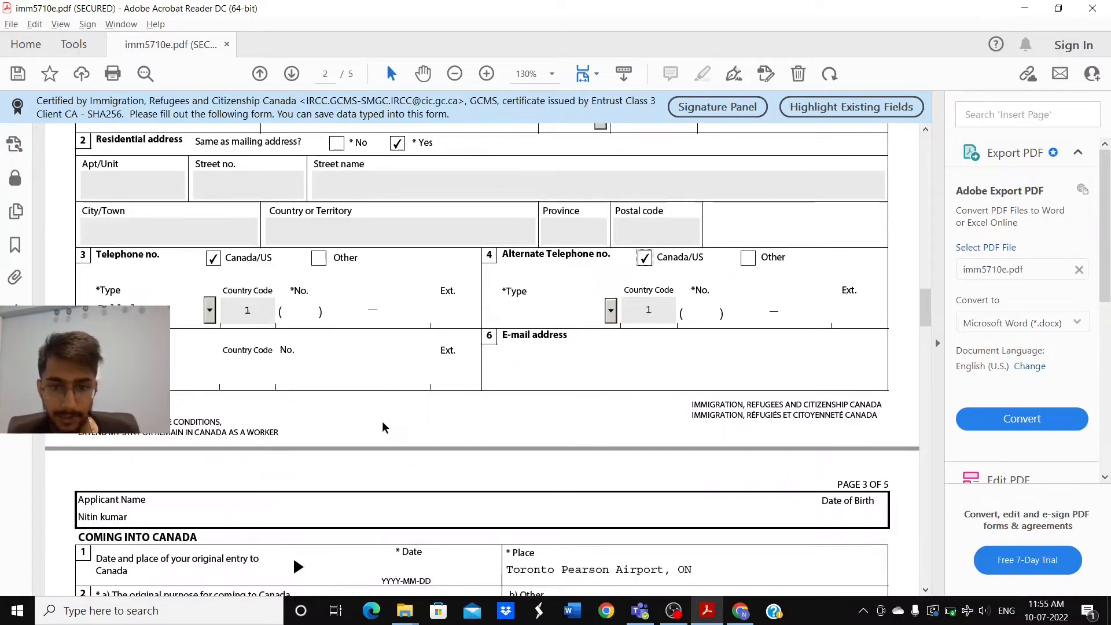
{"action": "left_click", "coordinate": [521, 375]}
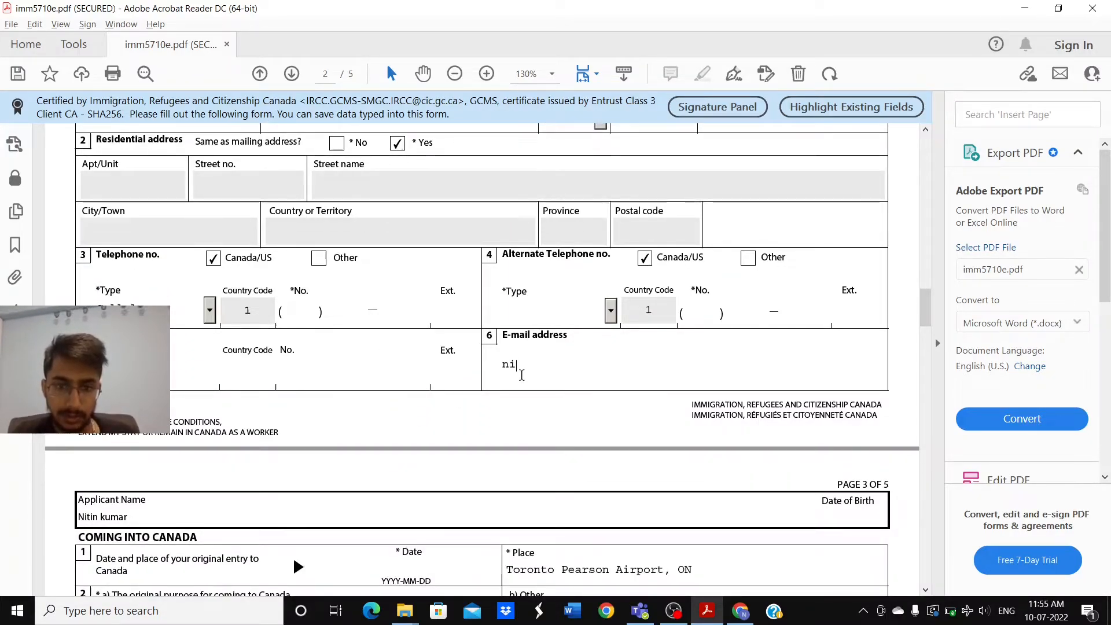
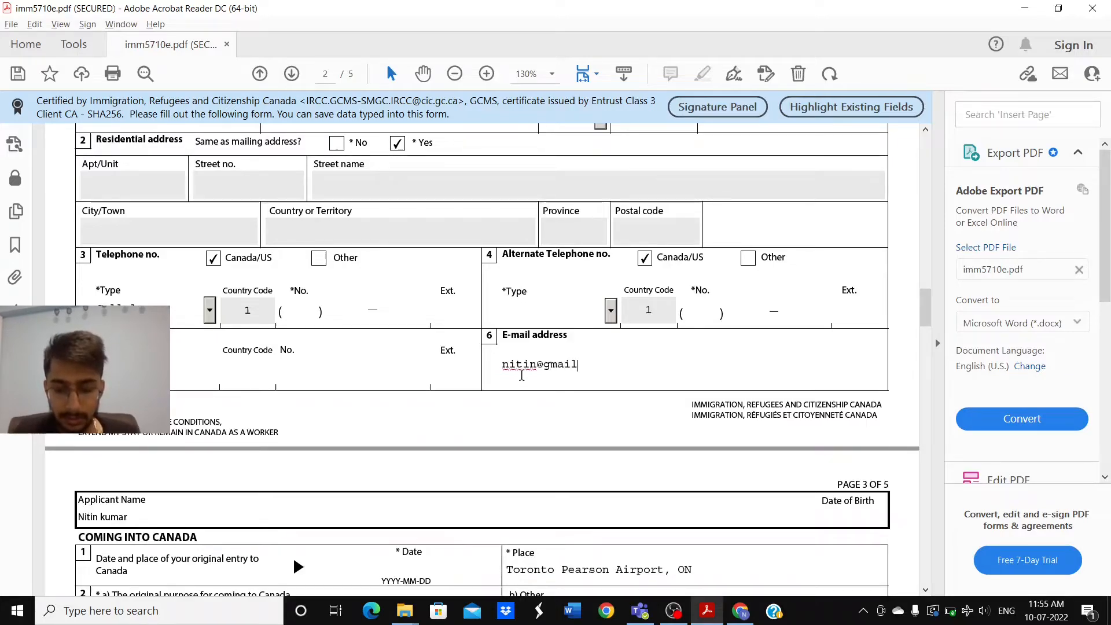
{"action": "scroll", "coordinate": [521, 375], "scroll_direction": "down", "scroll_amount": 2}
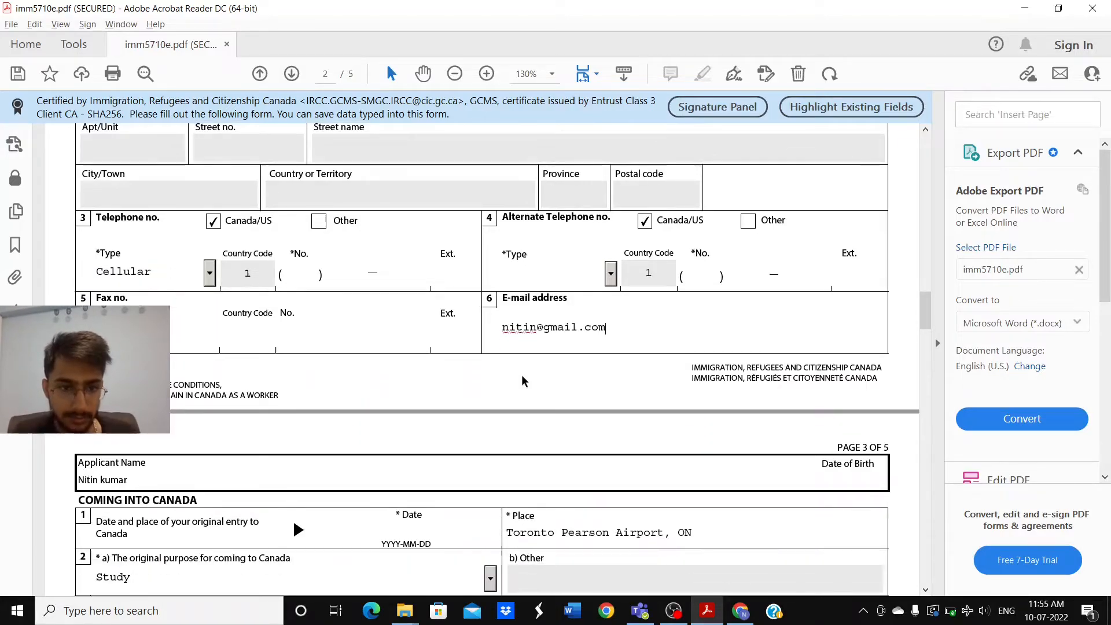
{"action": "scroll", "coordinate": [522, 376], "scroll_direction": "down", "scroll_amount": 4}
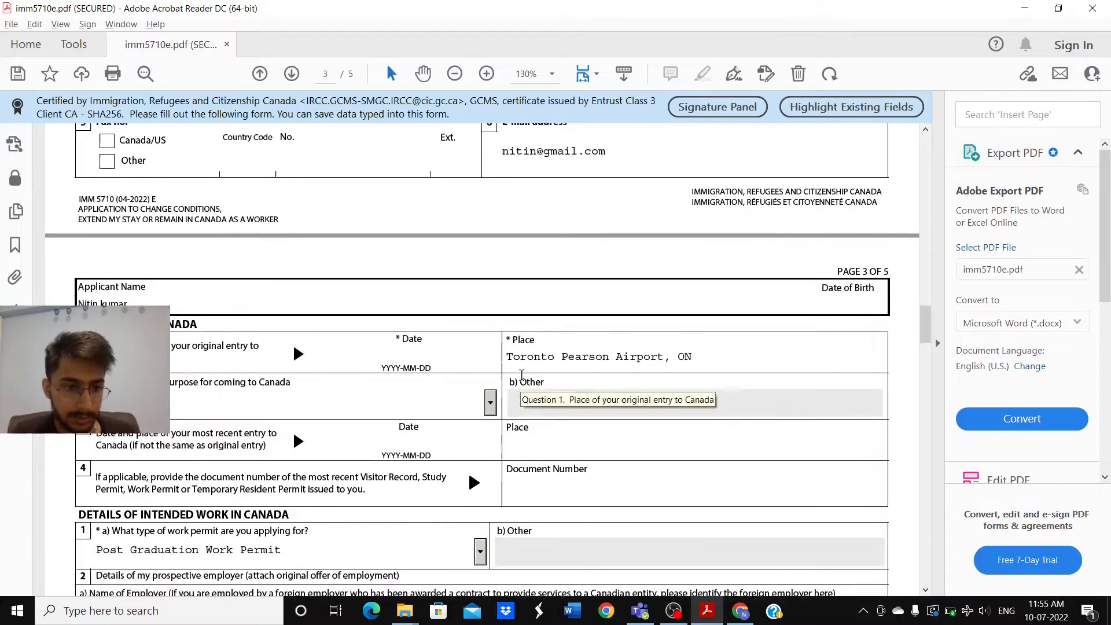
Step: Record original entry as 2020-09-04 at Toronto Pearson Airport, ON, keeping Study as purpose
{"action": "scroll", "coordinate": [521, 375], "scroll_direction": "down", "scroll_amount": 1}
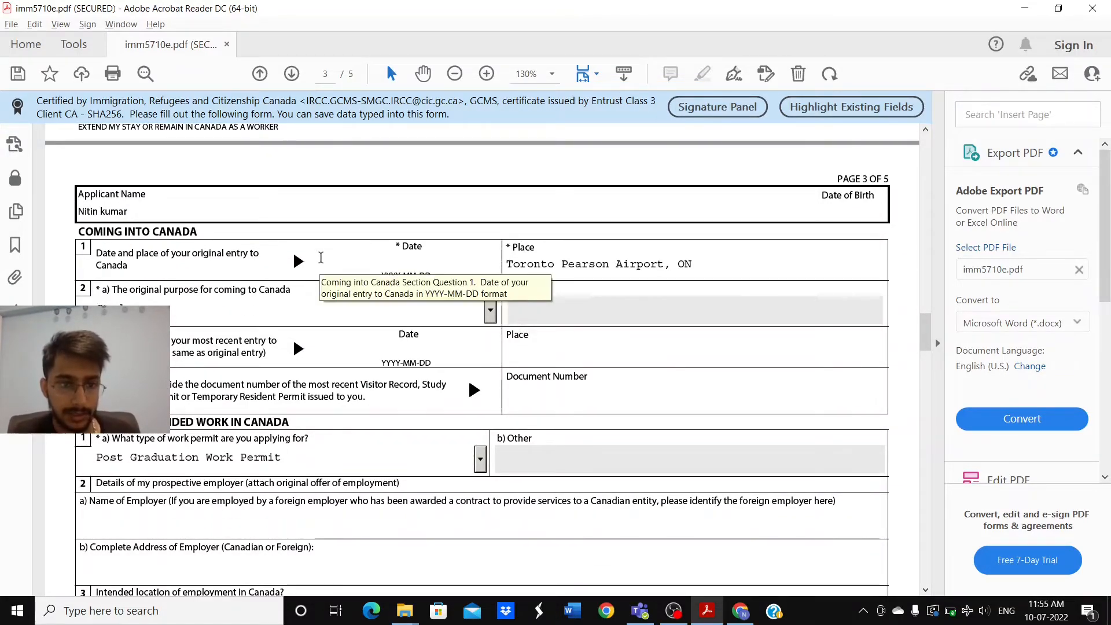
{"action": "left_click", "coordinate": [378, 265]}
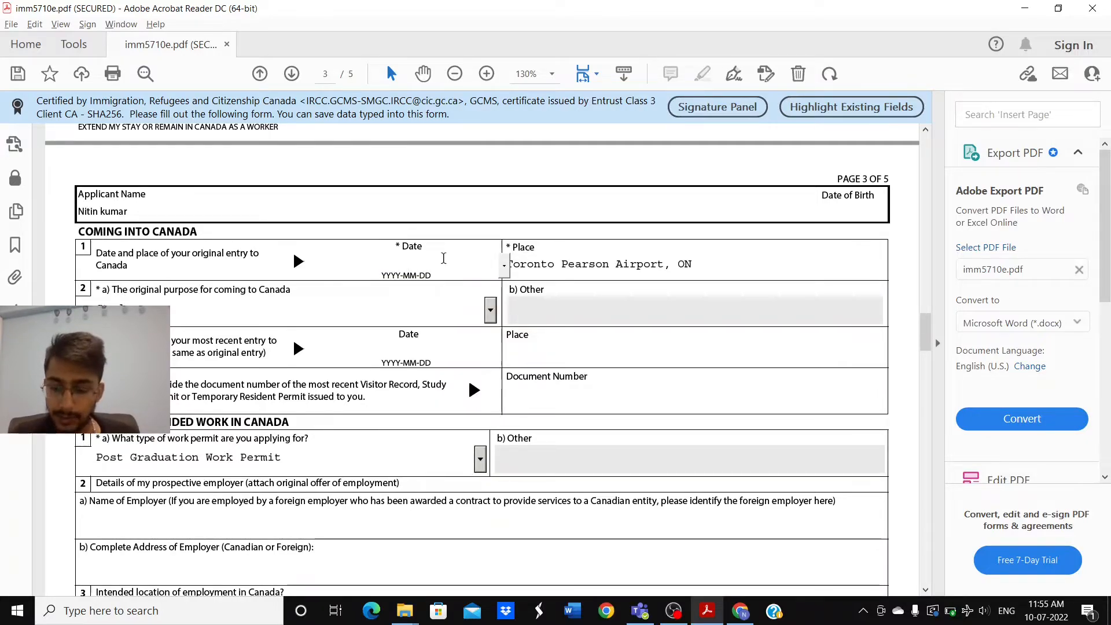
{"action": "type", "text": "20"}
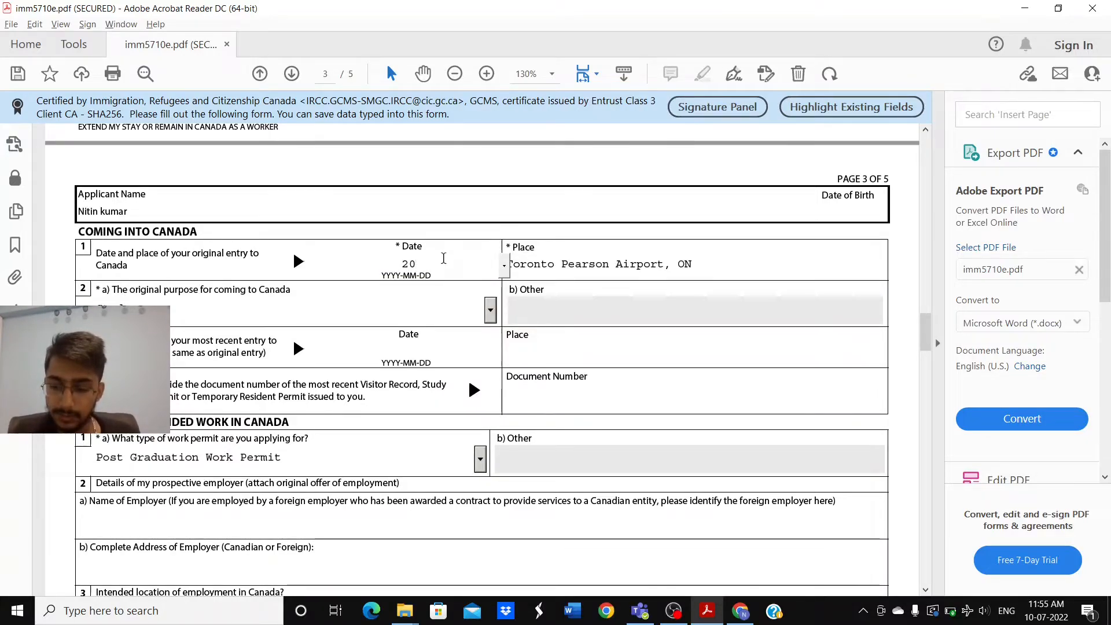
{"action": "type", "text": "20-090"}
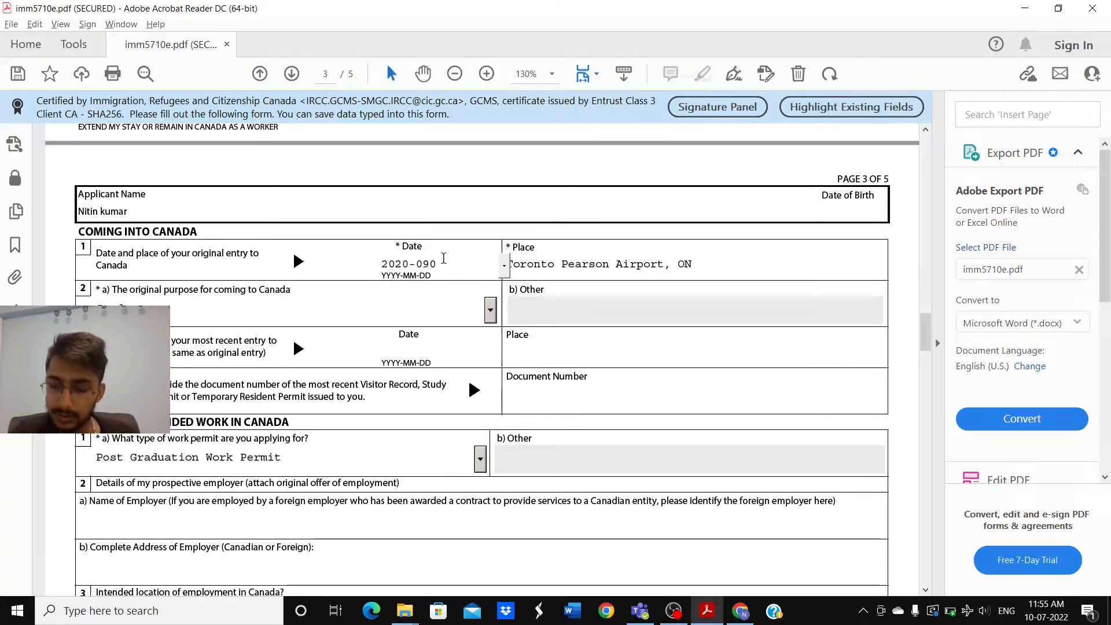
{"action": "key", "text": "BackSpace"}
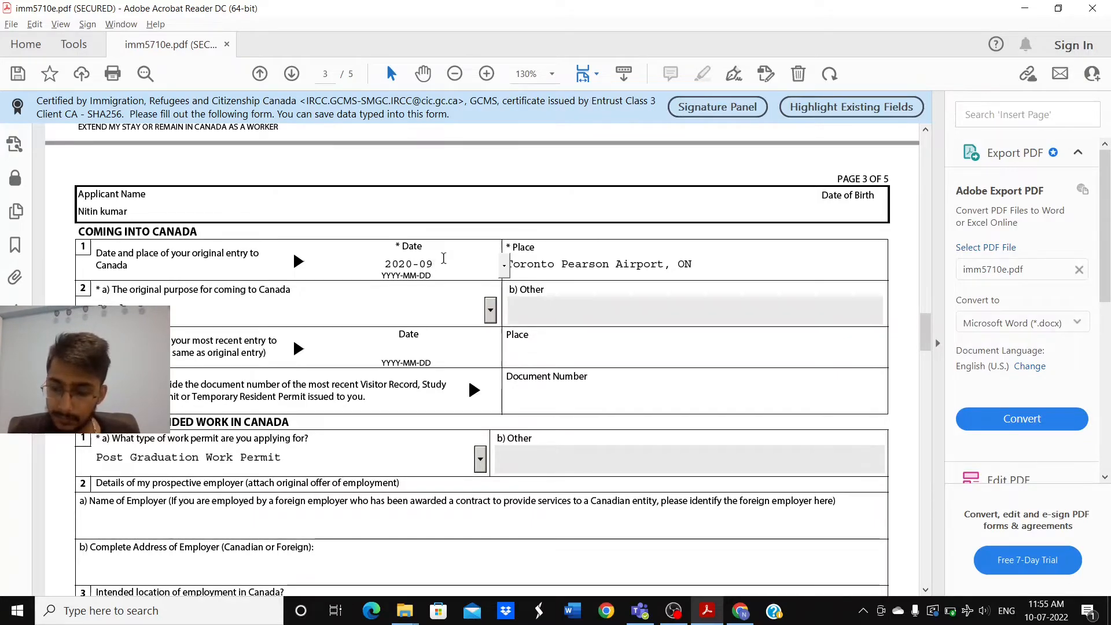
{"action": "type", "text": "-04"}
{"action": "scroll", "coordinate": [444, 258], "scroll_direction": "down", "scroll_amount": 1}
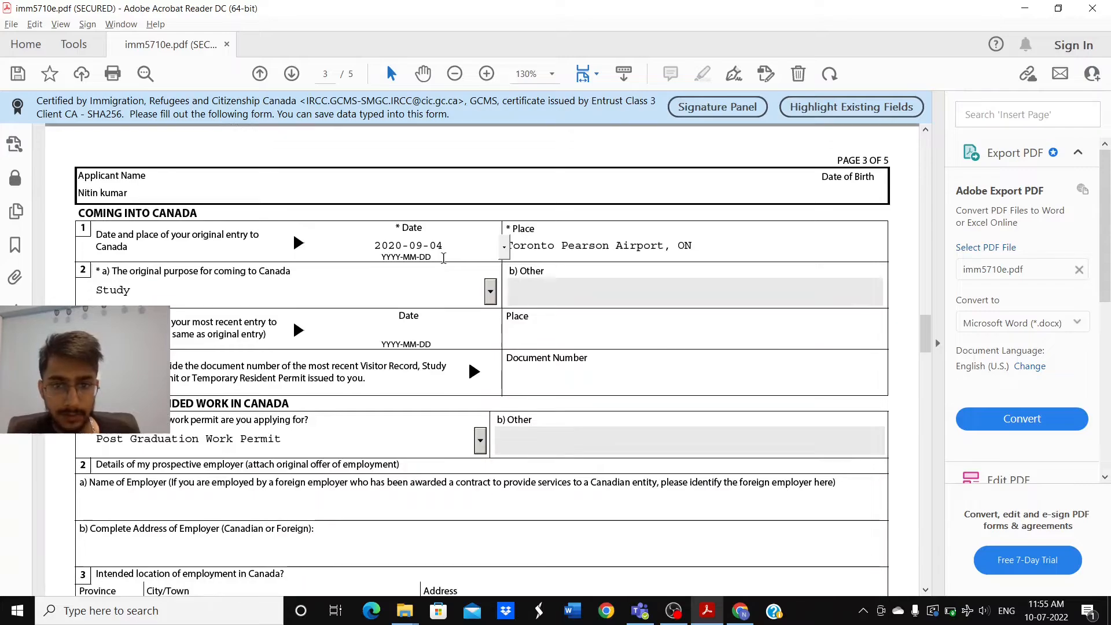
{"action": "left_click", "coordinate": [594, 254]}
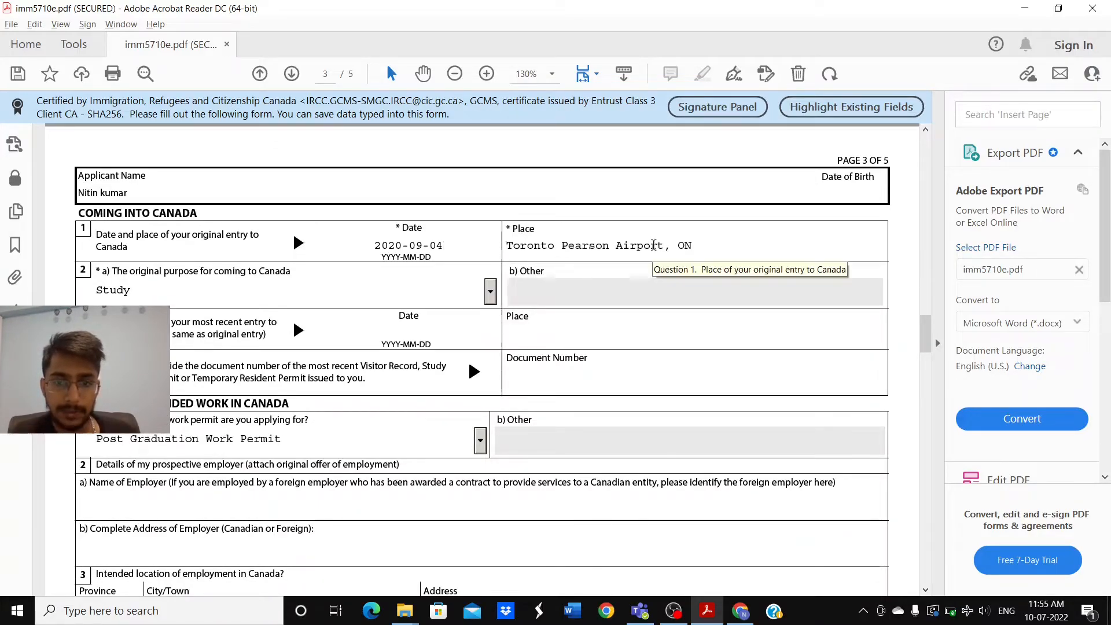
{"action": "scroll", "coordinate": [653, 245], "scroll_direction": "down", "scroll_amount": 1}
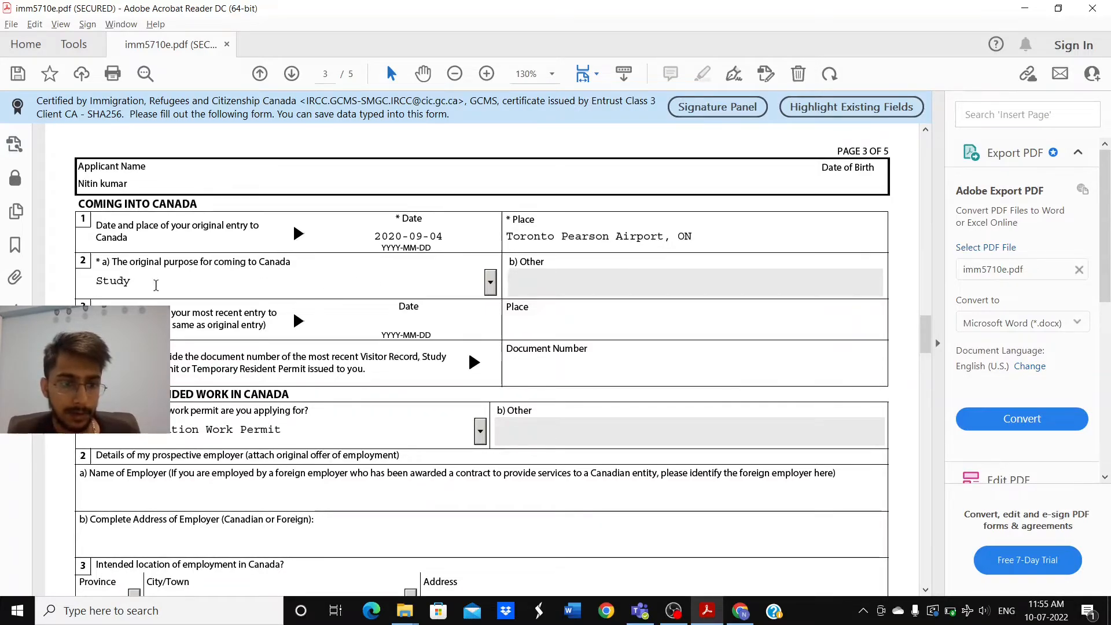
{"action": "left_click", "coordinate": [491, 286]}
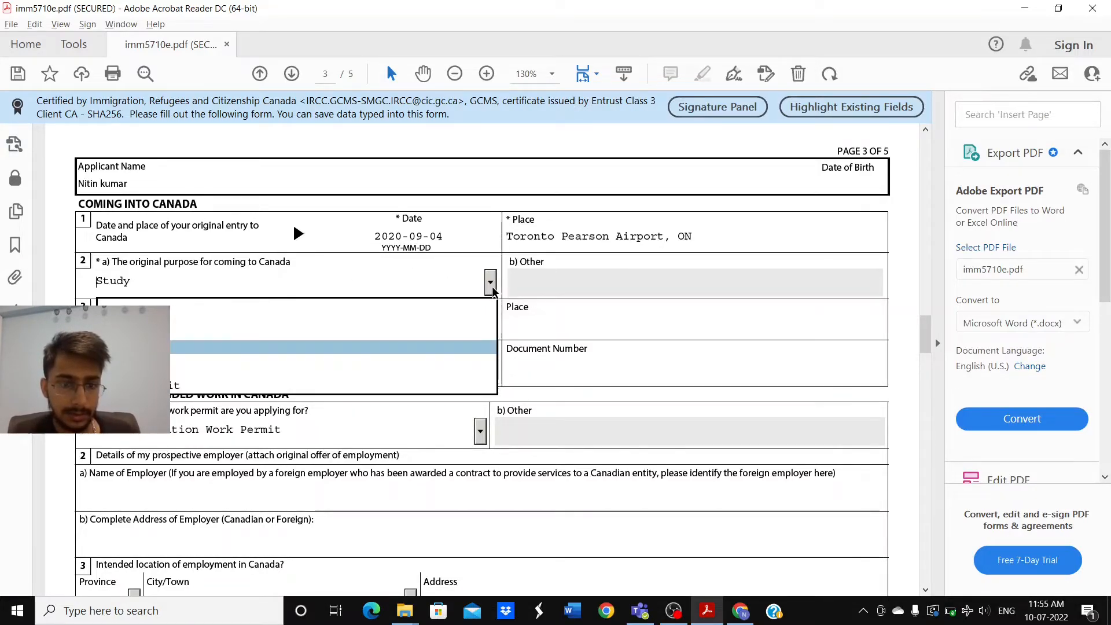
{"action": "left_click", "coordinate": [493, 289]}
{"action": "scroll", "coordinate": [405, 301], "scroll_direction": "down", "scroll_amount": 1}
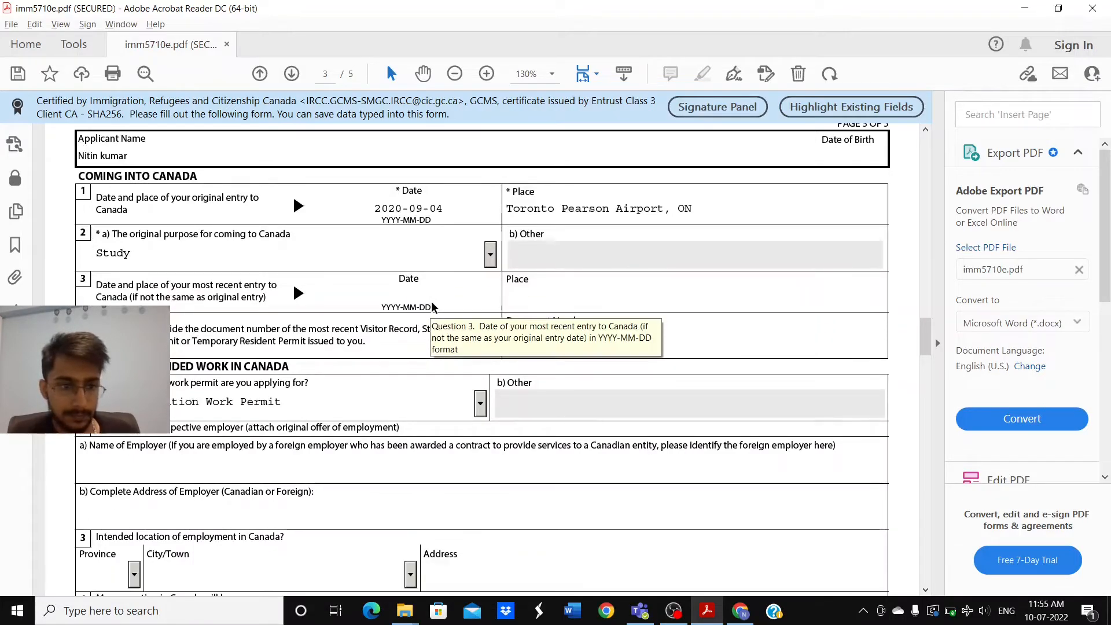
{"action": "left_click", "coordinate": [355, 303]}
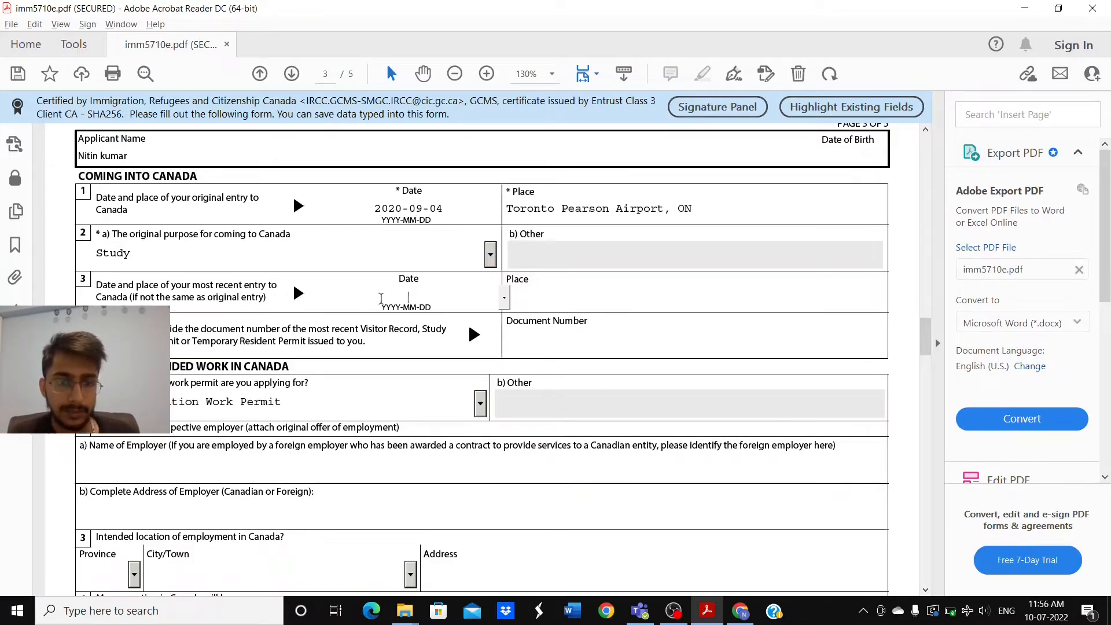
{"action": "scroll", "coordinate": [455, 300], "scroll_direction": "down", "scroll_amount": 1}
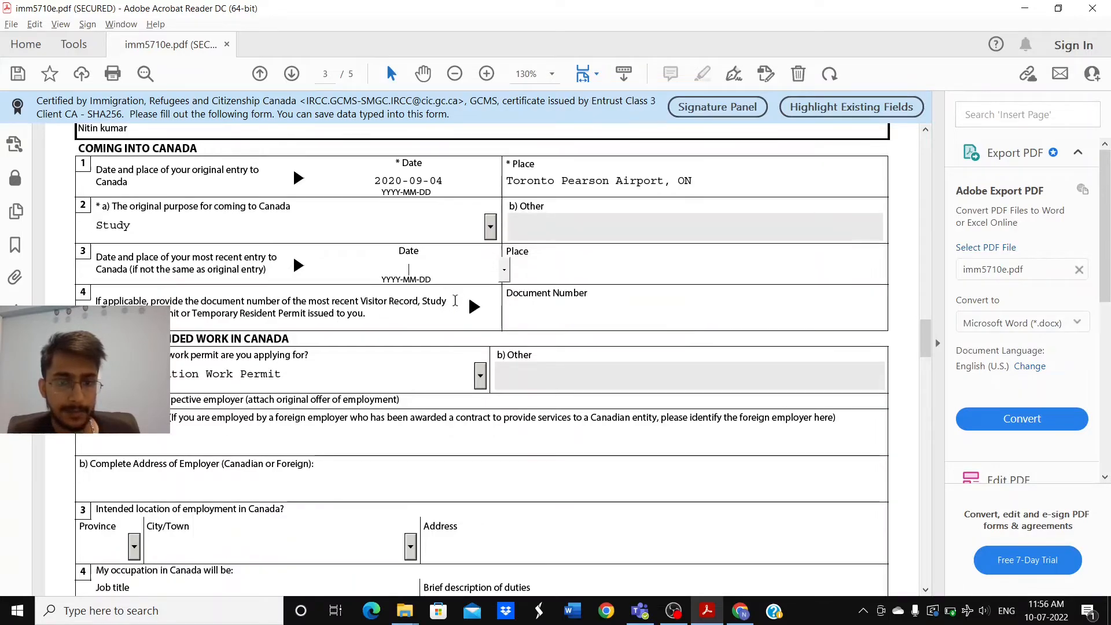
{"action": "left_click", "coordinate": [531, 281]}
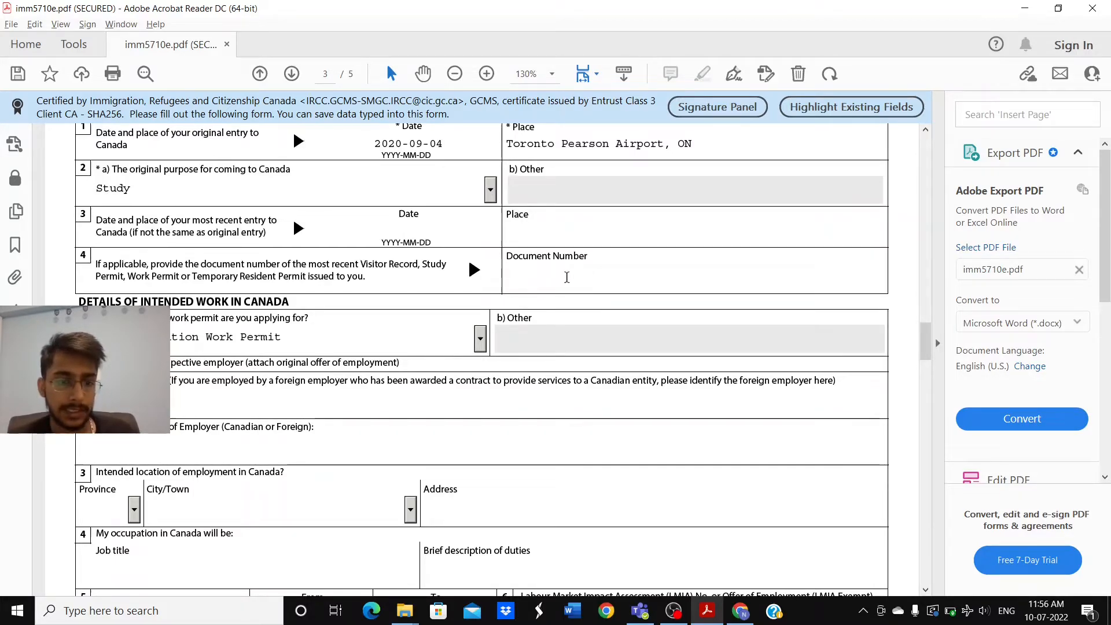
{"action": "scroll", "coordinate": [566, 277], "scroll_direction": "down", "scroll_amount": 1}
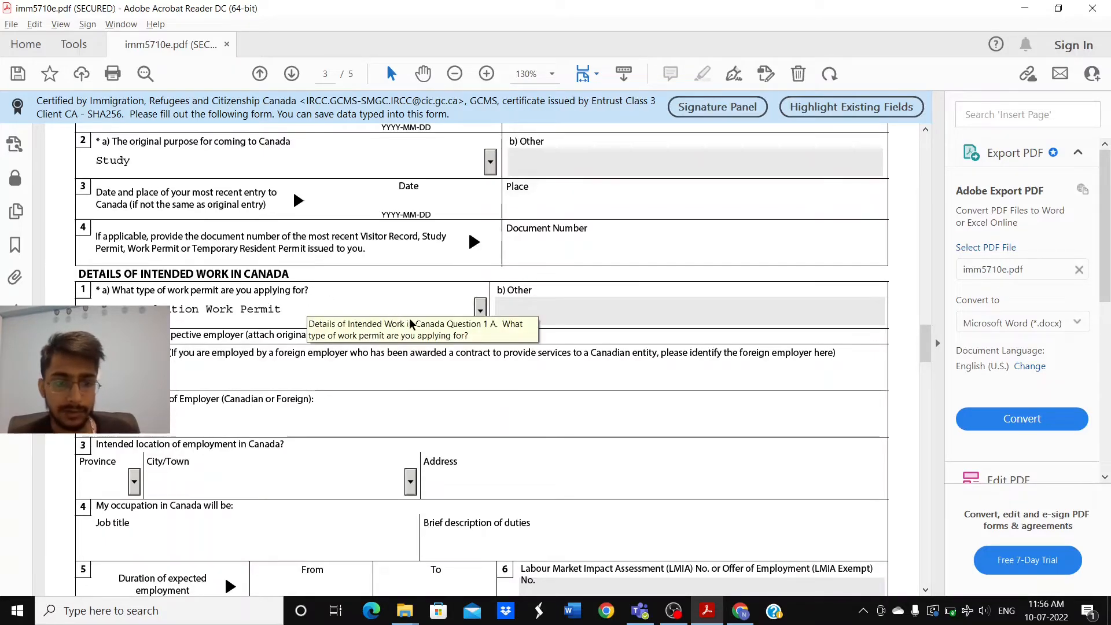
{"action": "left_click", "coordinate": [482, 309]}
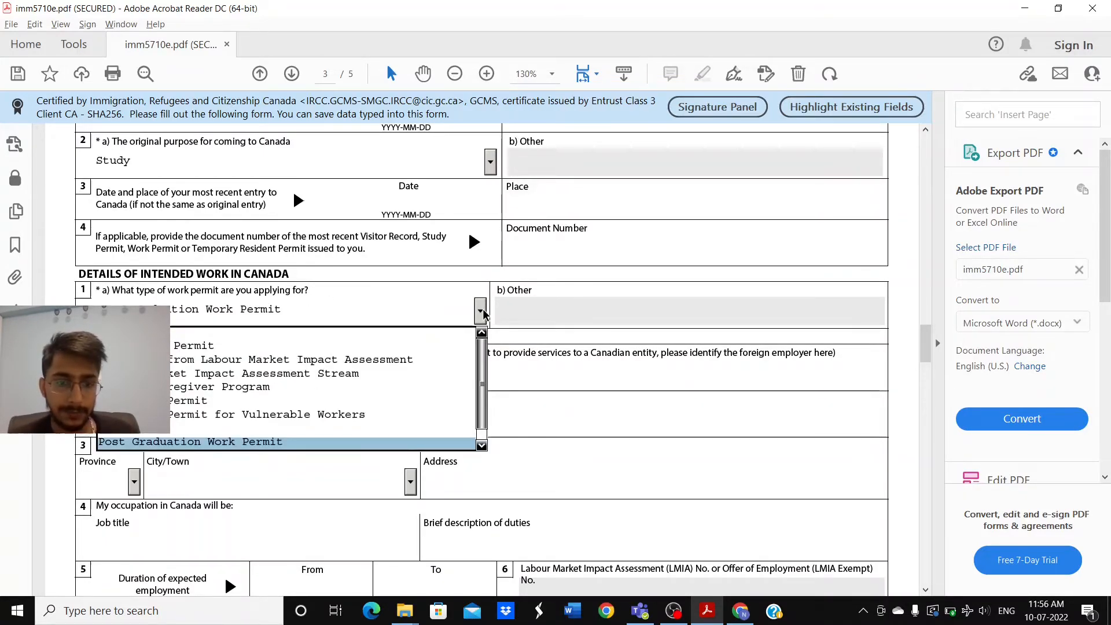
{"action": "left_click", "coordinate": [483, 313]}
Step: Scroll past Details of Intended Work down to the Education and Employment sections
{"action": "scroll", "coordinate": [402, 370], "scroll_direction": "down", "scroll_amount": 1}
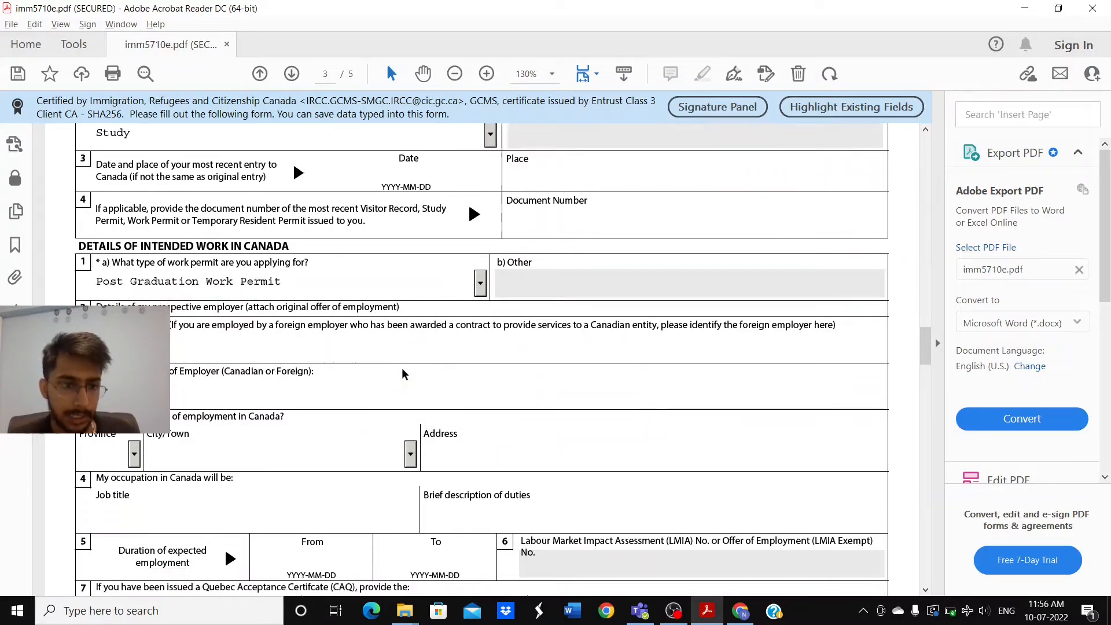
{"action": "scroll", "coordinate": [402, 370], "scroll_direction": "down", "scroll_amount": 1}
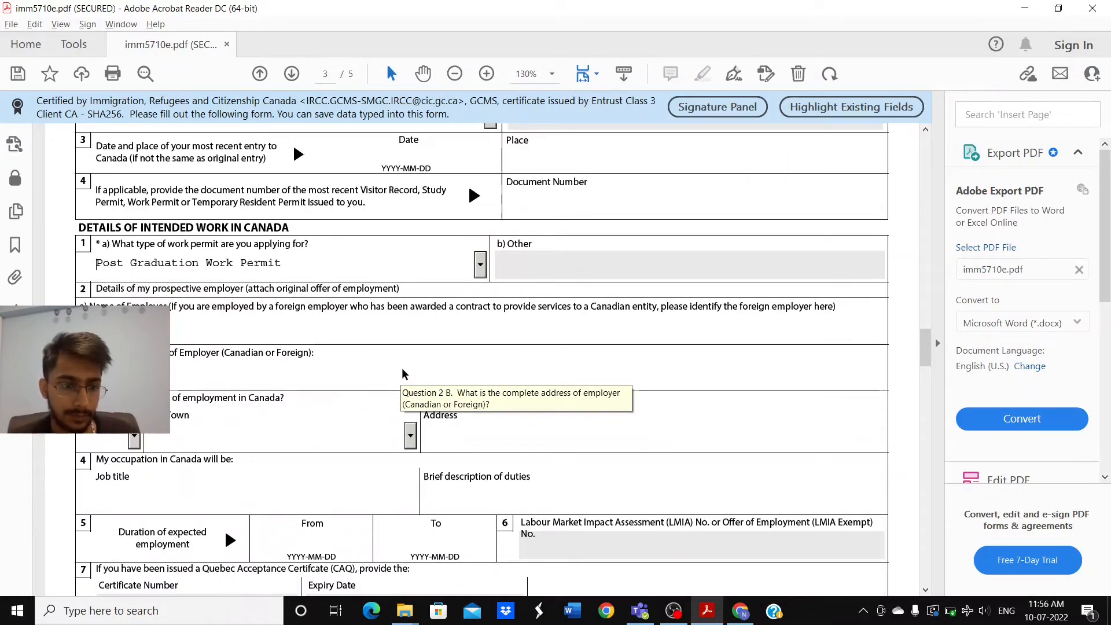
{"action": "scroll", "coordinate": [401, 367], "scroll_direction": "down", "scroll_amount": 1}
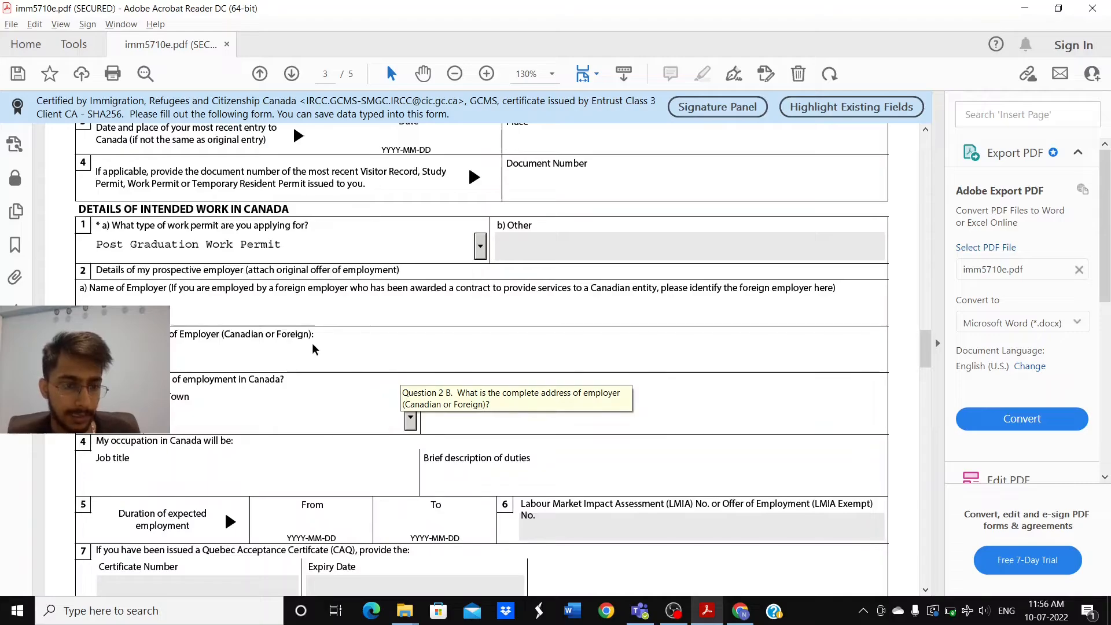
{"action": "scroll", "coordinate": [311, 342], "scroll_direction": "down", "scroll_amount": 2}
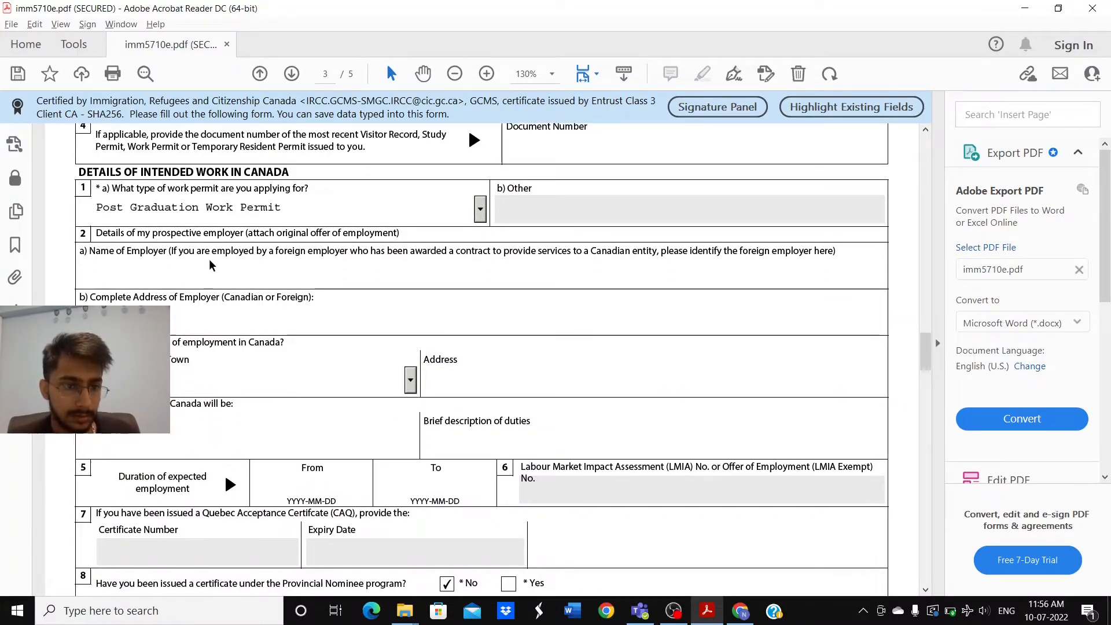
{"action": "scroll", "coordinate": [258, 264], "scroll_direction": "down", "scroll_amount": 1}
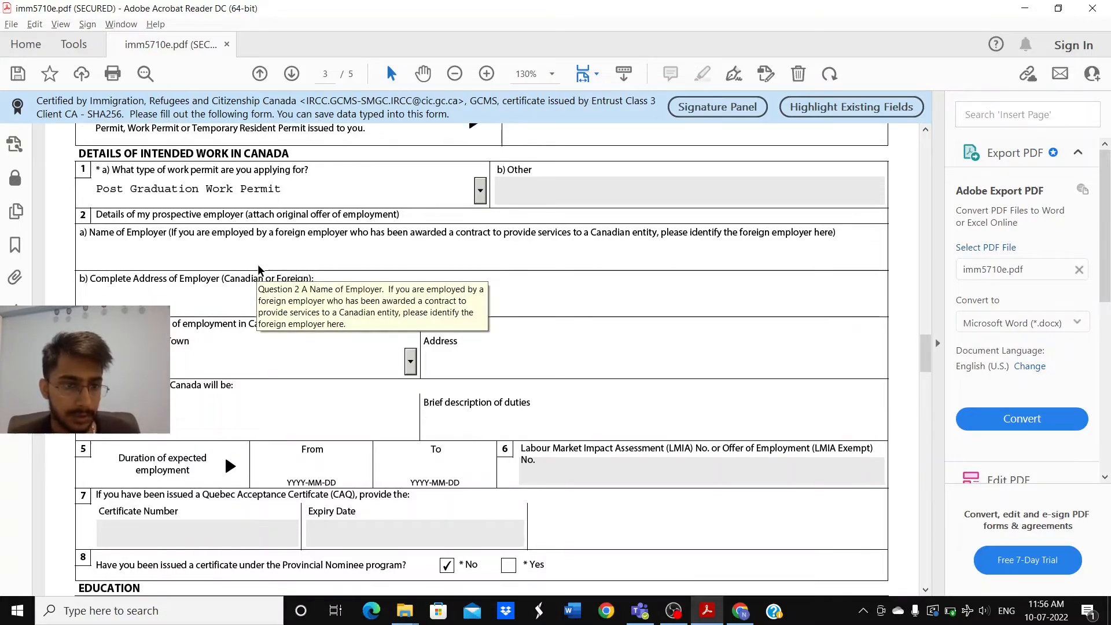
{"action": "scroll", "coordinate": [221, 308], "scroll_direction": "down", "scroll_amount": 3}
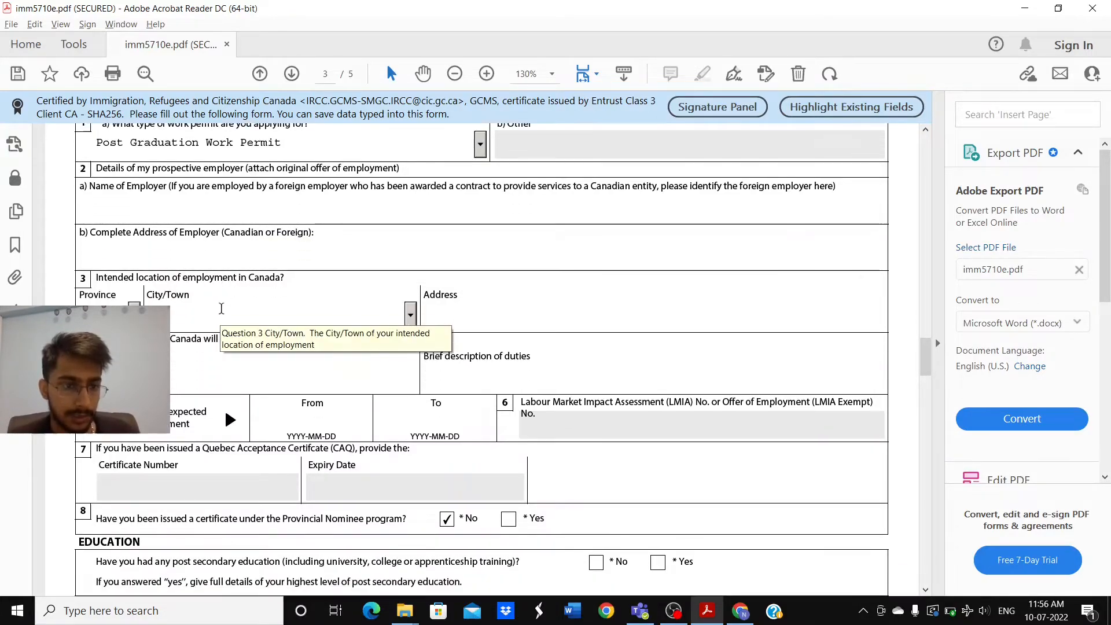
{"action": "scroll", "coordinate": [221, 308], "scroll_direction": "down", "scroll_amount": 1}
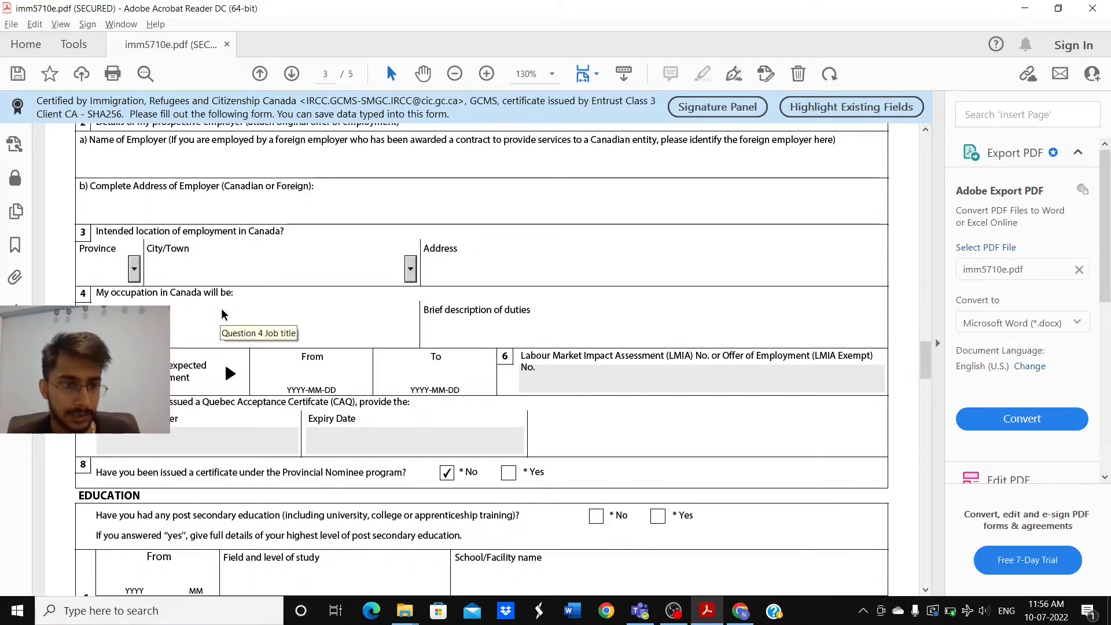
{"action": "scroll", "coordinate": [221, 314], "scroll_direction": "down", "scroll_amount": 1}
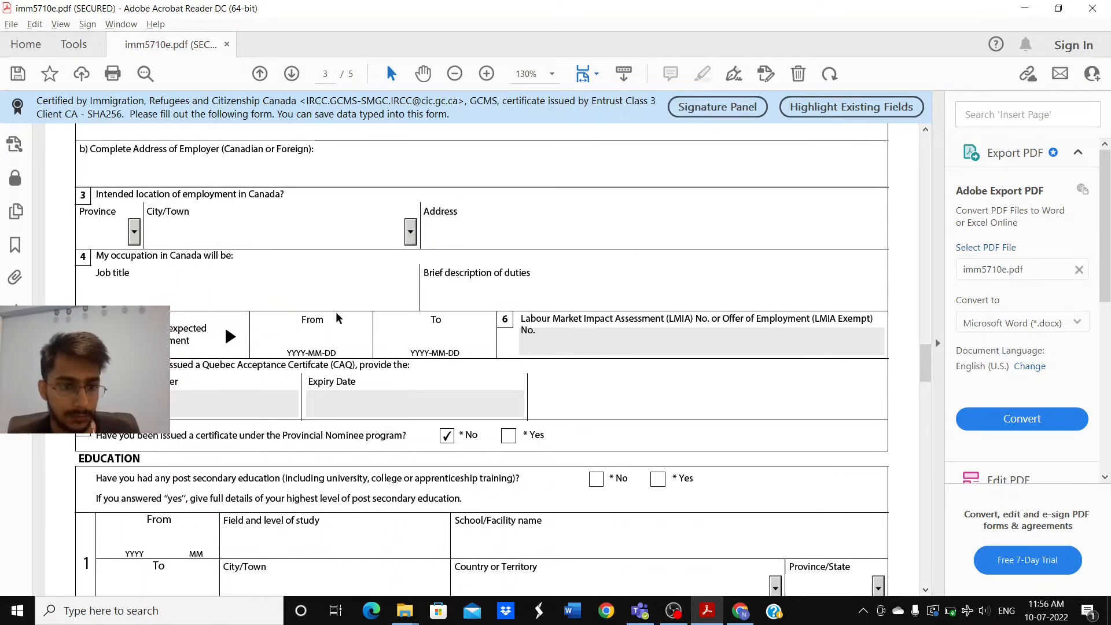
{"action": "scroll", "coordinate": [336, 311], "scroll_direction": "down", "scroll_amount": 1}
{"action": "scroll", "coordinate": [434, 317], "scroll_direction": "down", "scroll_amount": 3}
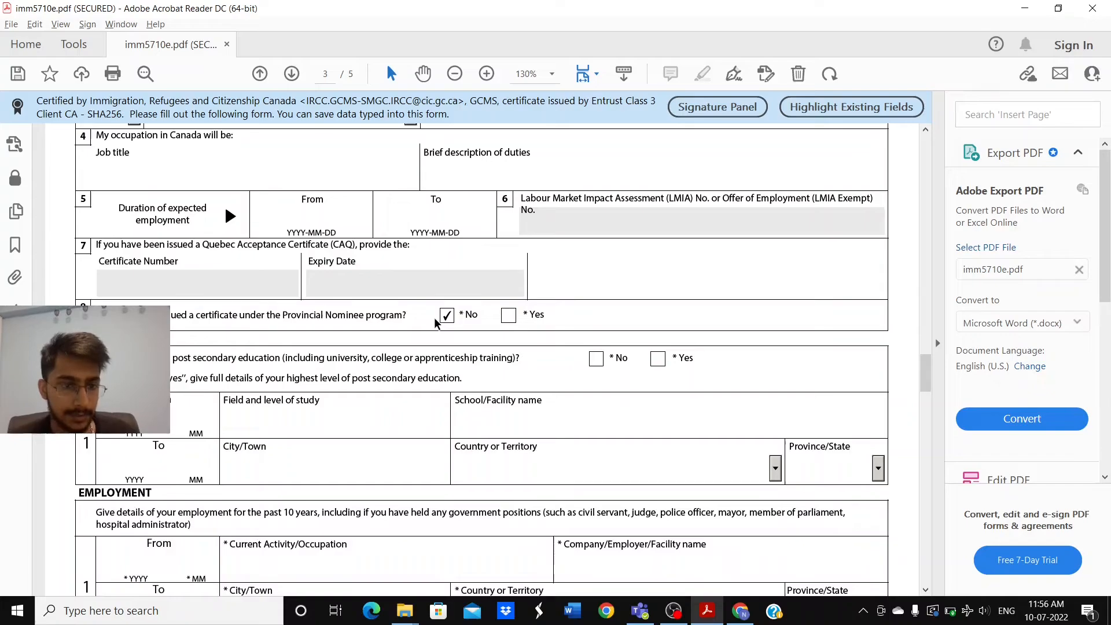
{"action": "scroll", "coordinate": [435, 323], "scroll_direction": "down", "scroll_amount": 2}
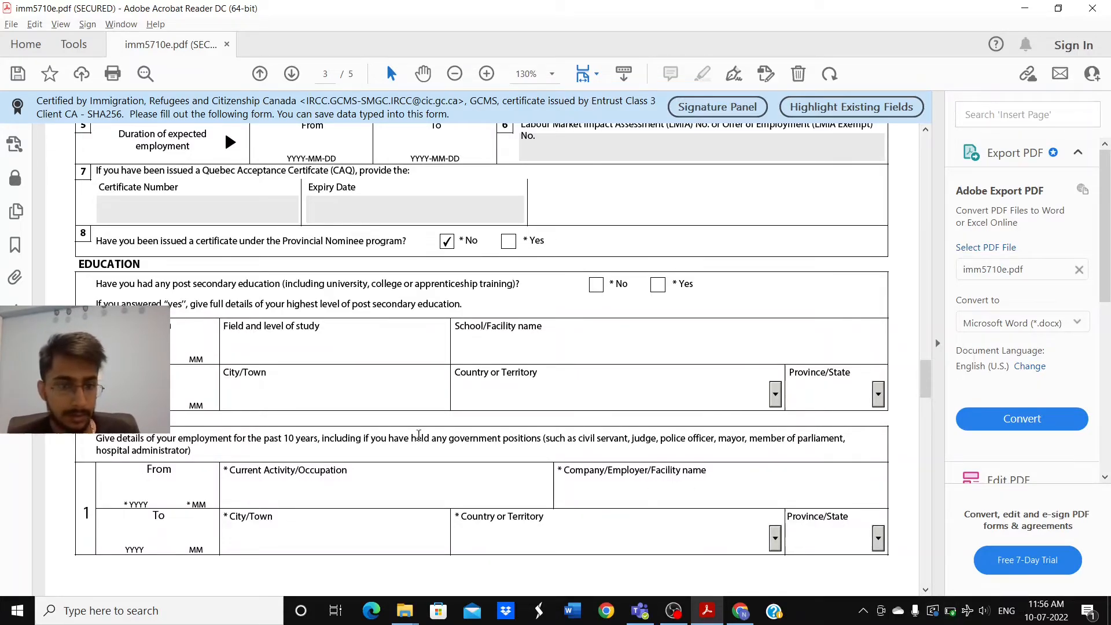
{"action": "scroll", "coordinate": [396, 427], "scroll_direction": "down", "scroll_amount": 2}
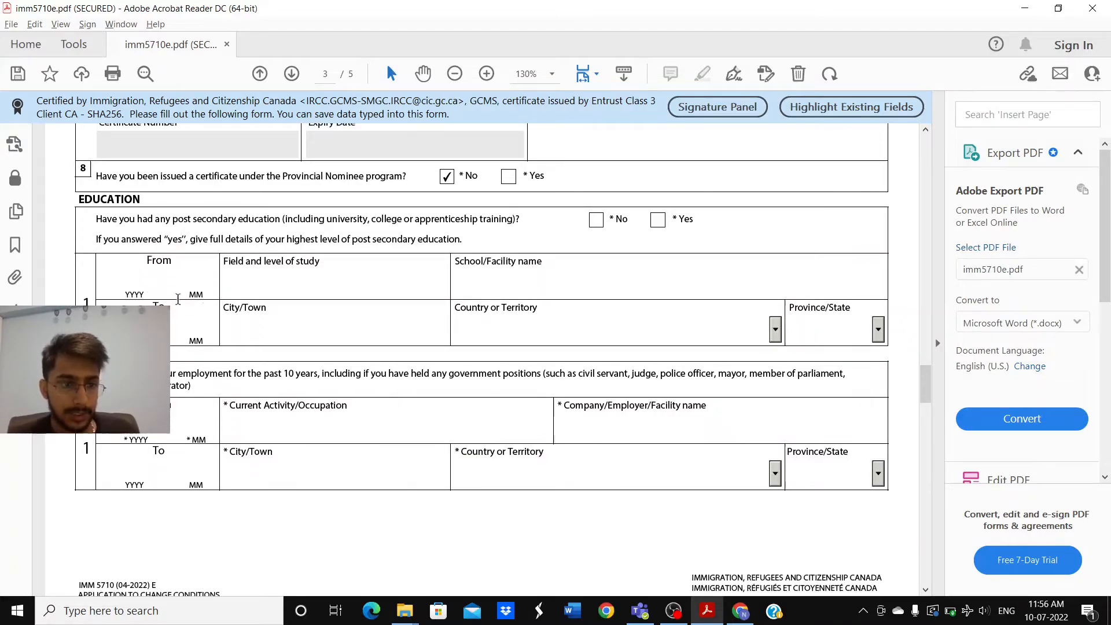
Step: Enter the education period from 2020 04 to 2022 06
{"action": "left_click", "coordinate": [145, 284]}
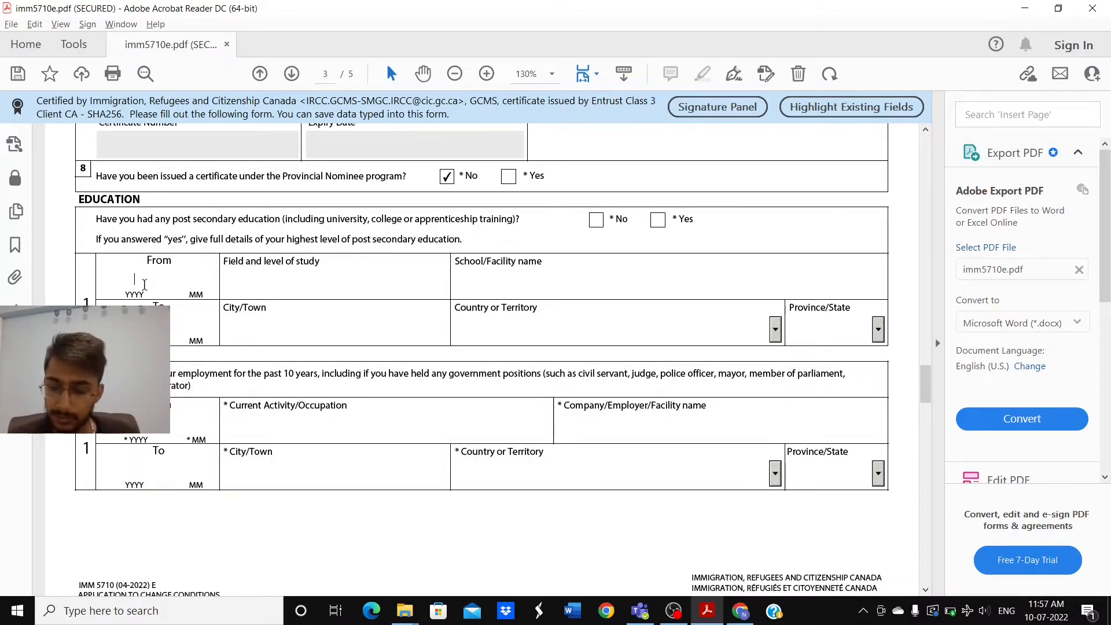
{"action": "type", "text": "2020 "}
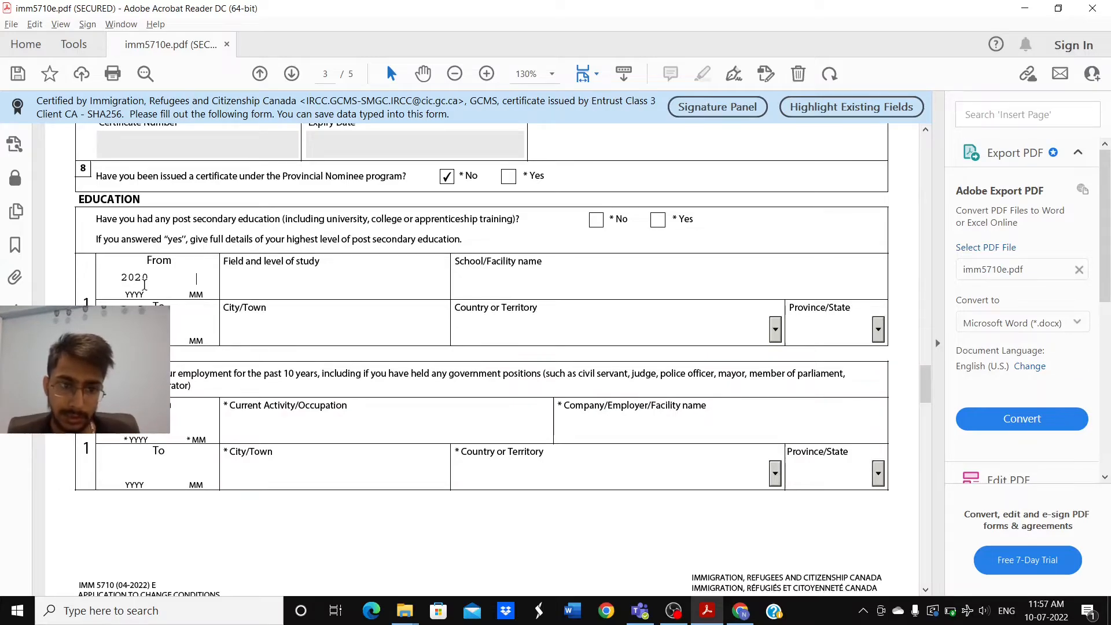
{"action": "type", "text": "04"}
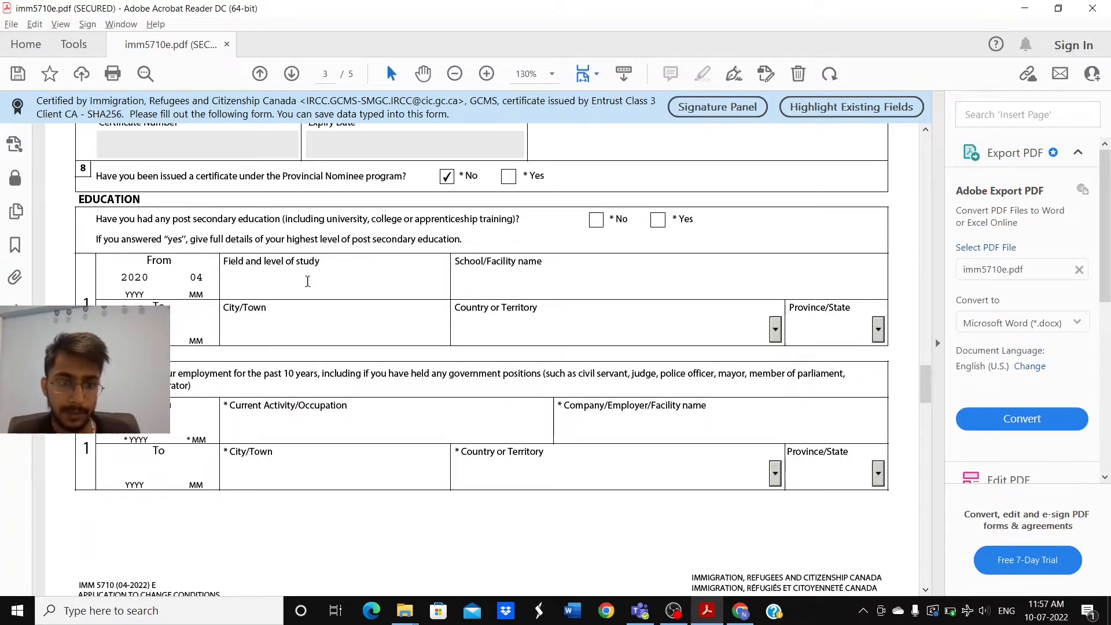
{"action": "left_click", "coordinate": [562, 275]}
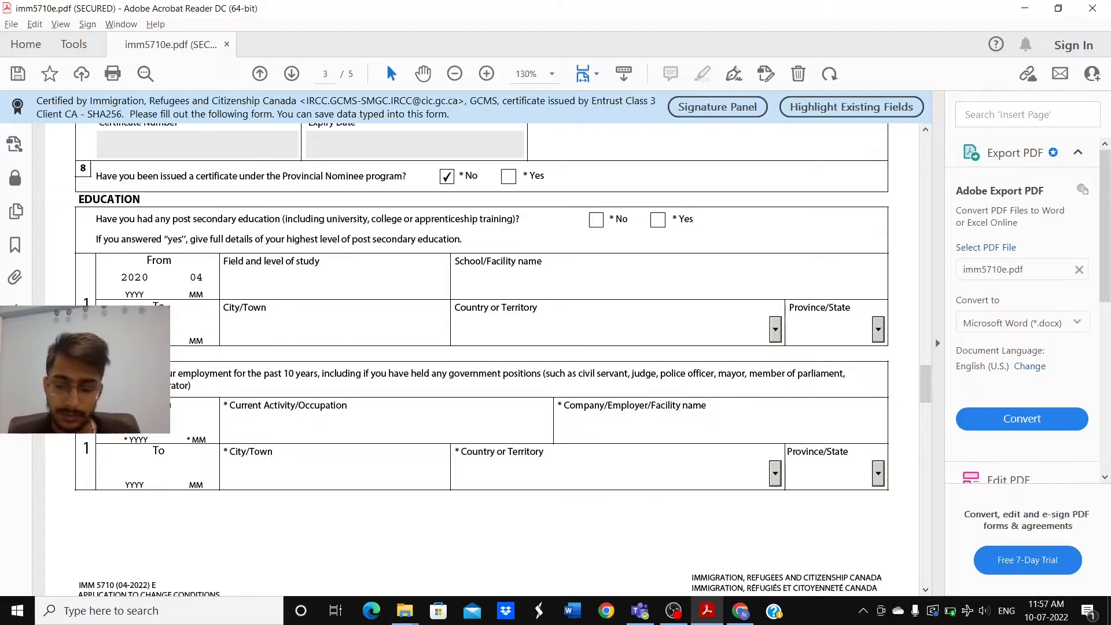
{"action": "left_click", "coordinate": [197, 323]}
{"action": "type", "text": "06"}
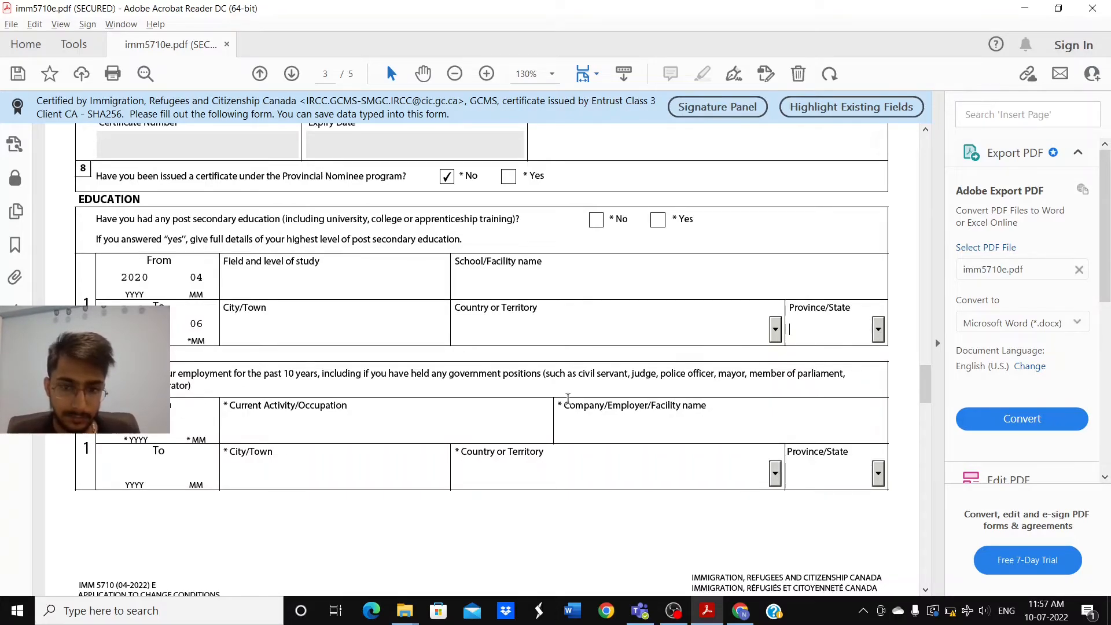
{"action": "scroll", "coordinate": [570, 399], "scroll_direction": "down", "scroll_amount": 3}
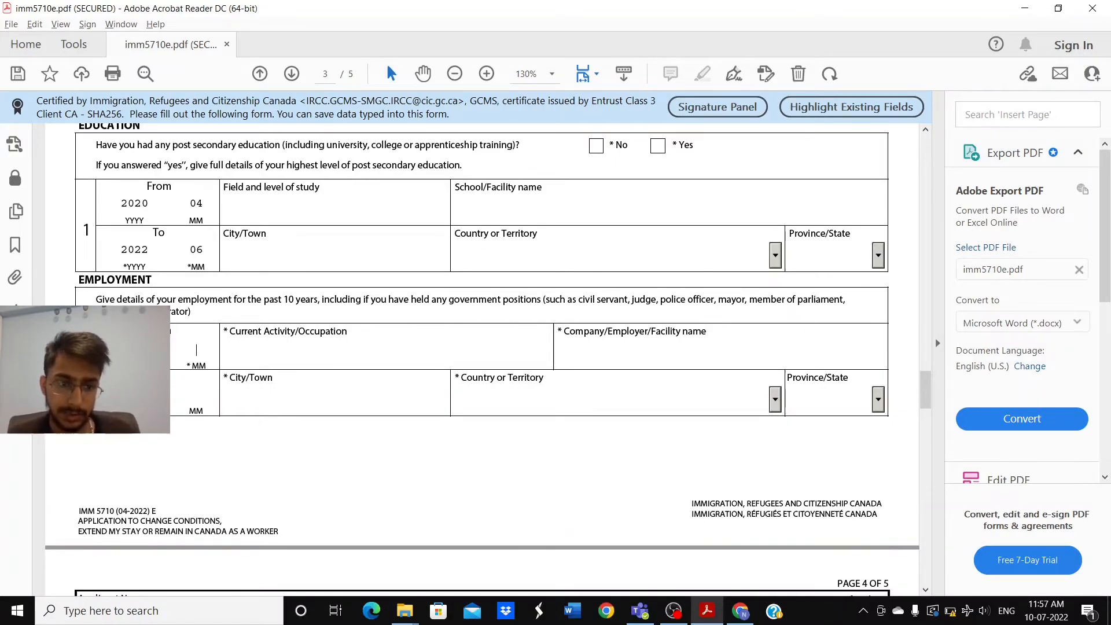
Step: Set the employment From month to 09 and the occupation to cashier
{"action": "left_click", "coordinate": [181, 356]}
{"action": "type", "text": "09"}
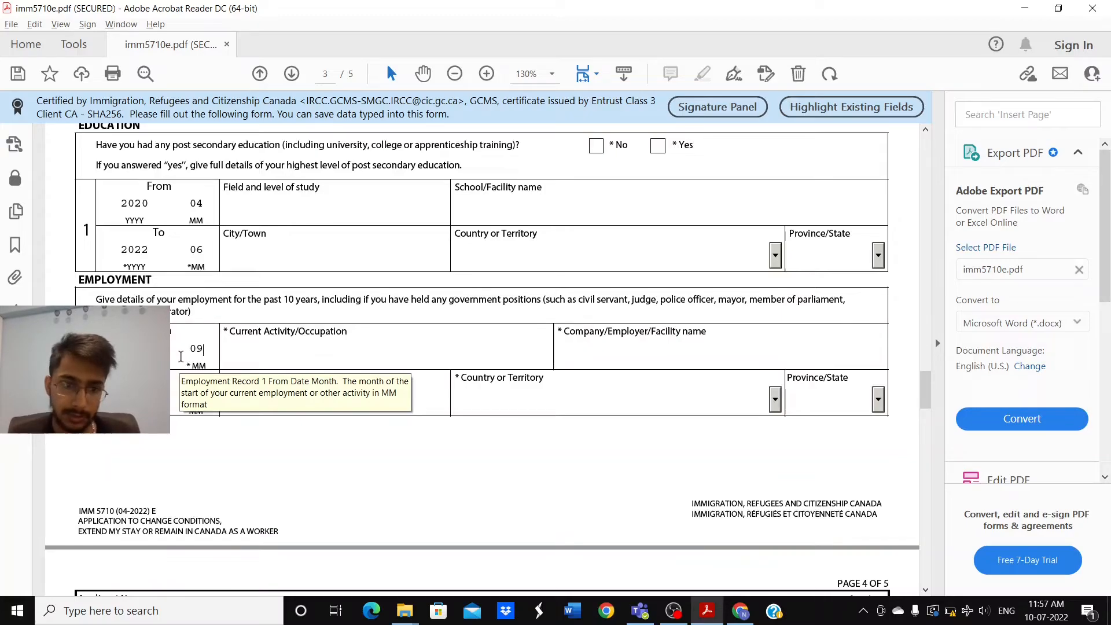
{"action": "left_click", "coordinate": [268, 360]}
{"action": "type", "text": "cc"}
{"action": "key", "text": "BackSpace"}
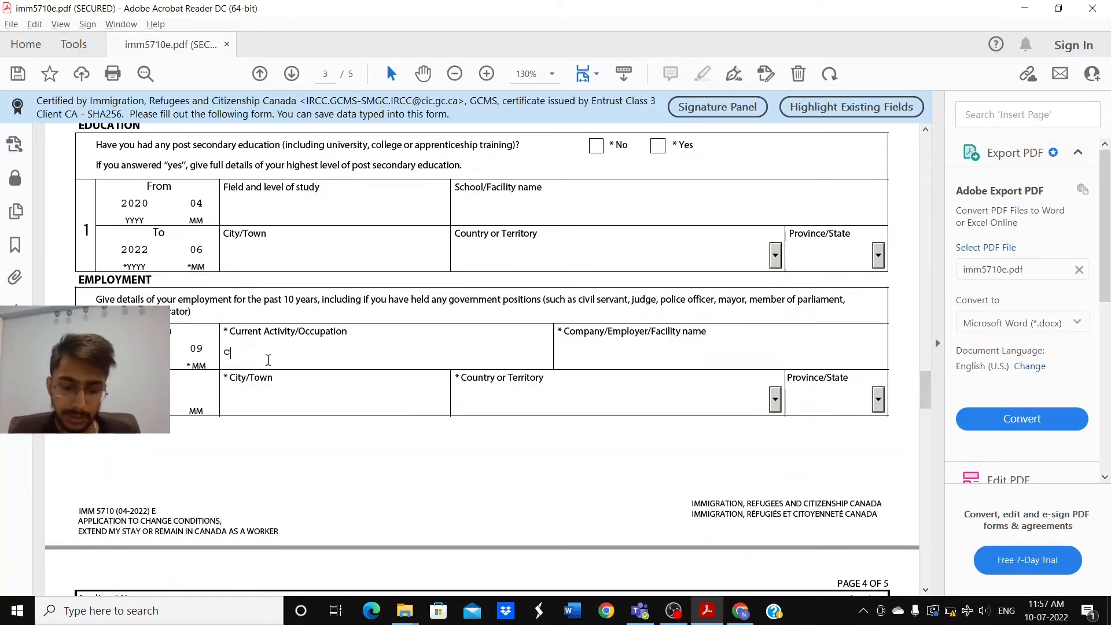
{"action": "type", "text": "ashier"}
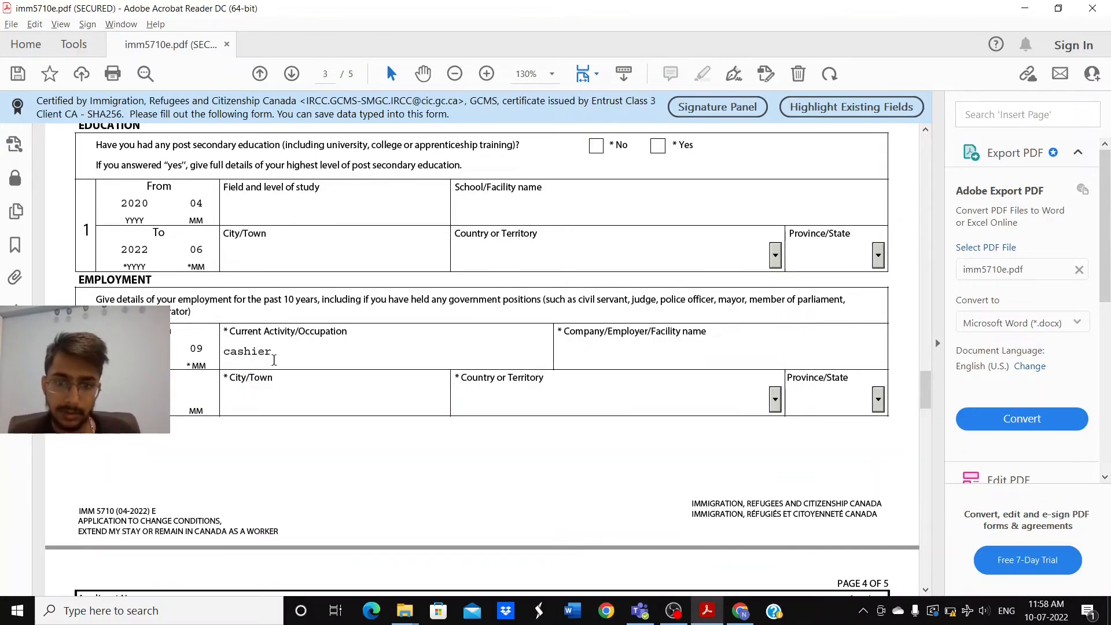
Step: Enter walmart as the employer and mississauga as the city
{"action": "left_click", "coordinate": [575, 356]}
{"action": "type", "text": "wa"}
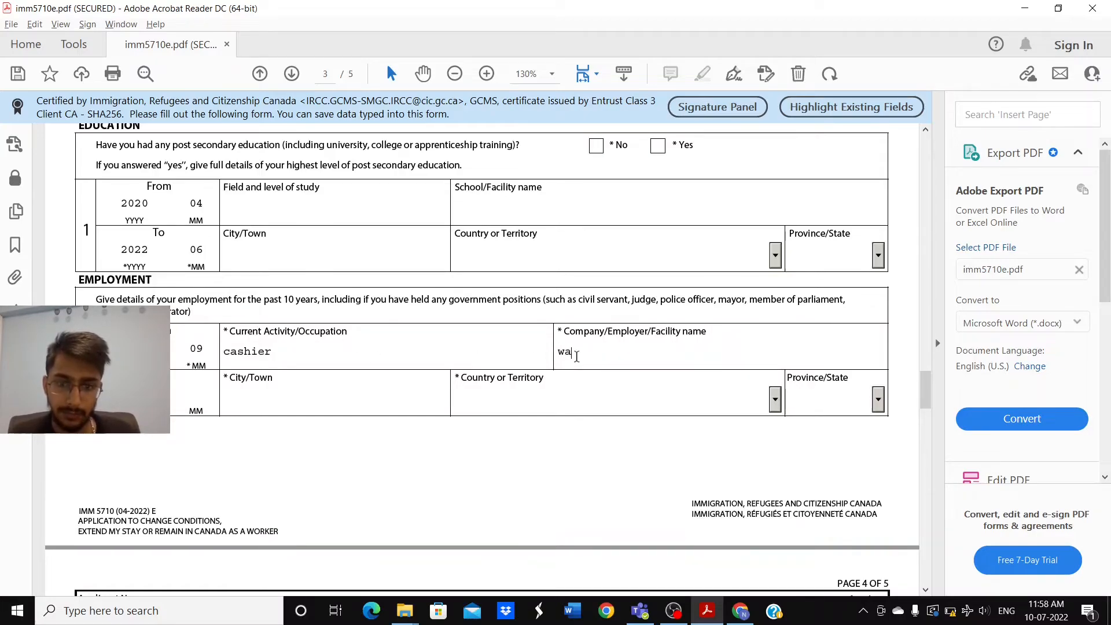
{"action": "type", "text": "lmart"}
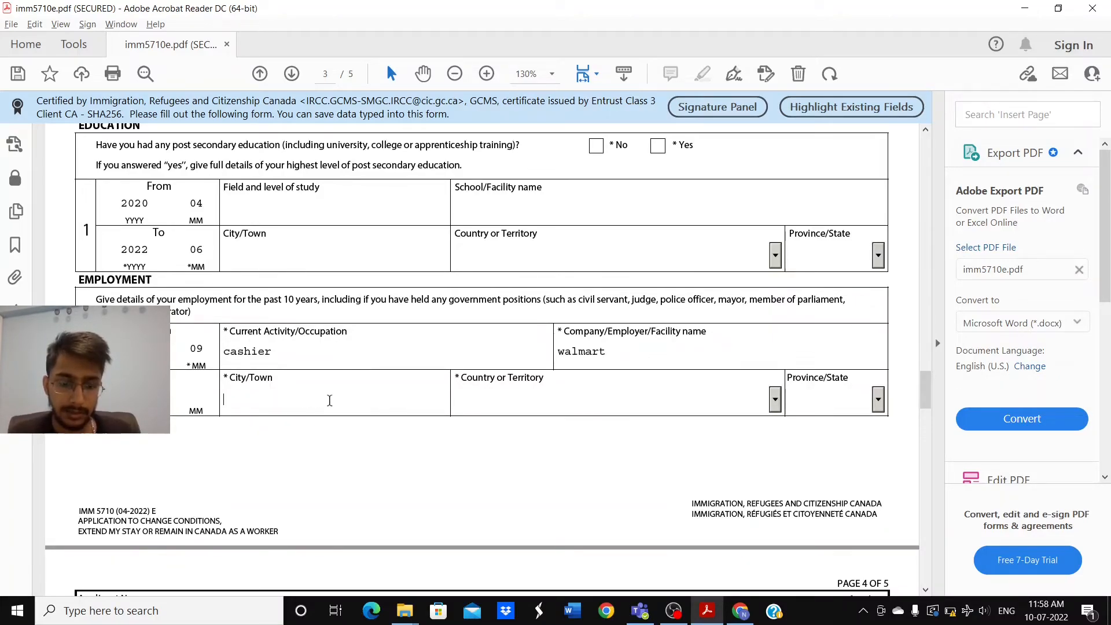
{"action": "type", "text": "missis"}
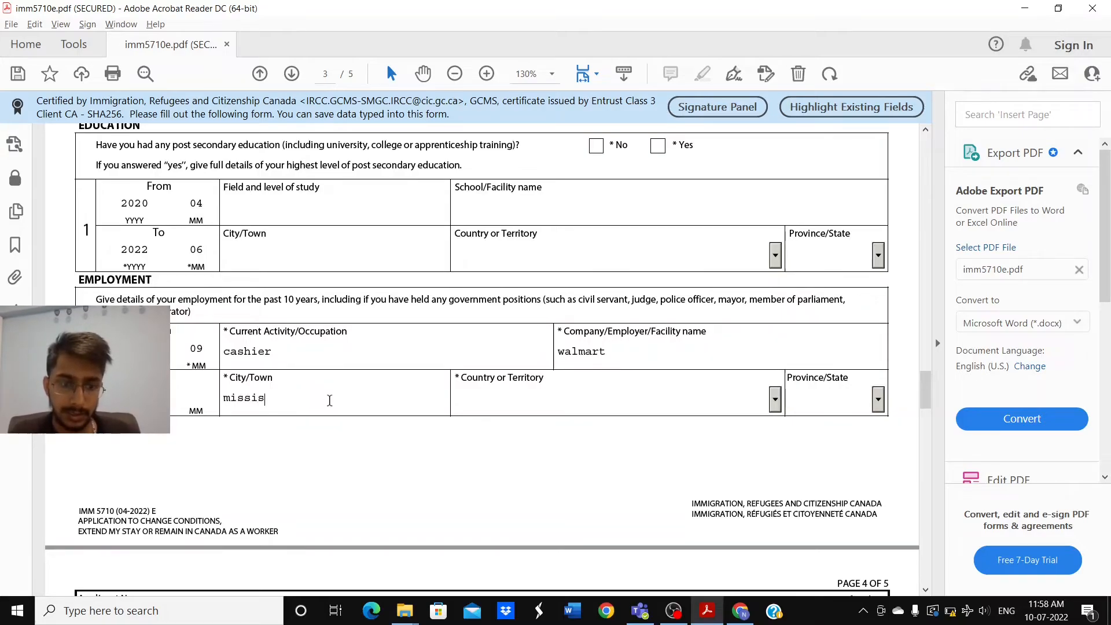
{"action": "type", "text": "sauf"}
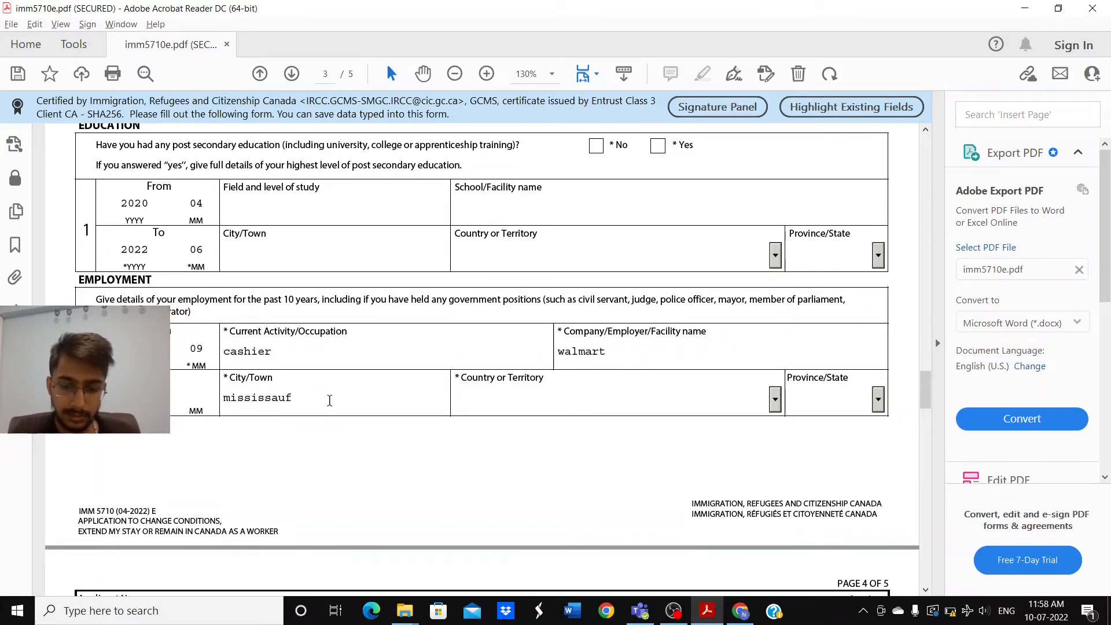
{"action": "key", "text": "BackSpace"}
{"action": "type", "text": "ga"}
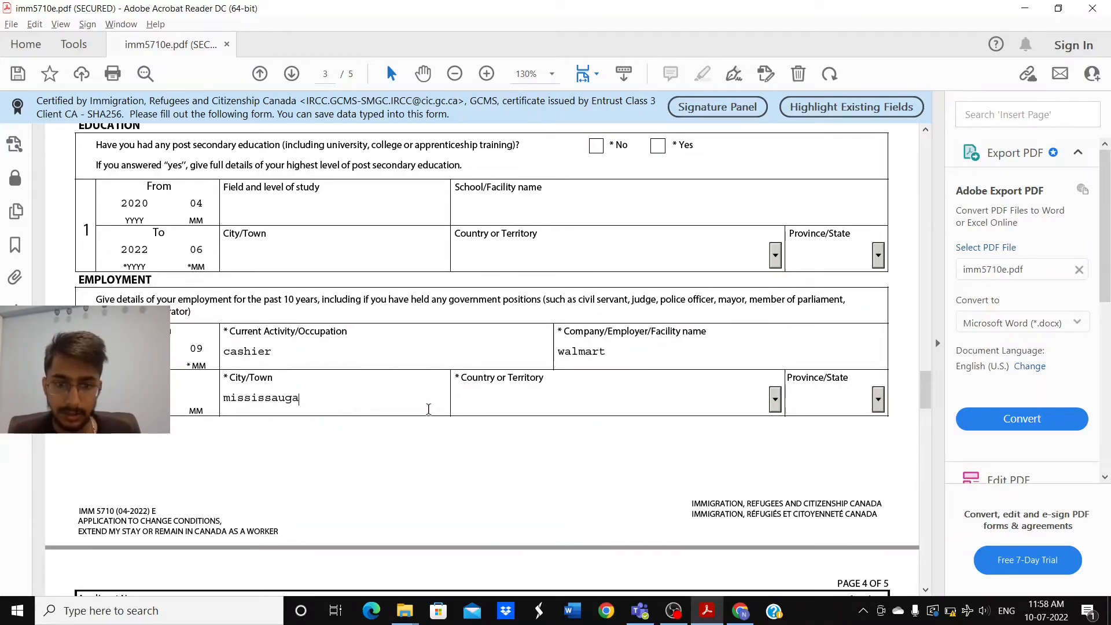
{"action": "left_click", "coordinate": [513, 409]}
{"action": "scroll", "coordinate": [513, 408], "scroll_direction": "down", "scroll_amount": 3}
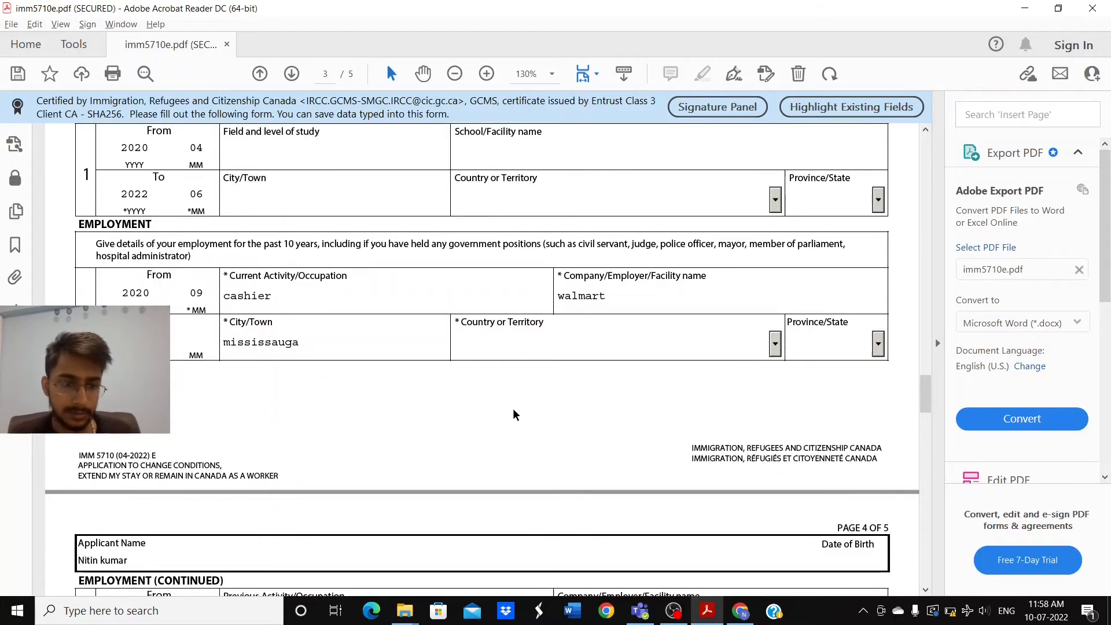
Step: Scroll through page 4's Background Information answers down to page 5
{"action": "scroll", "coordinate": [513, 409], "scroll_direction": "down", "scroll_amount": 3}
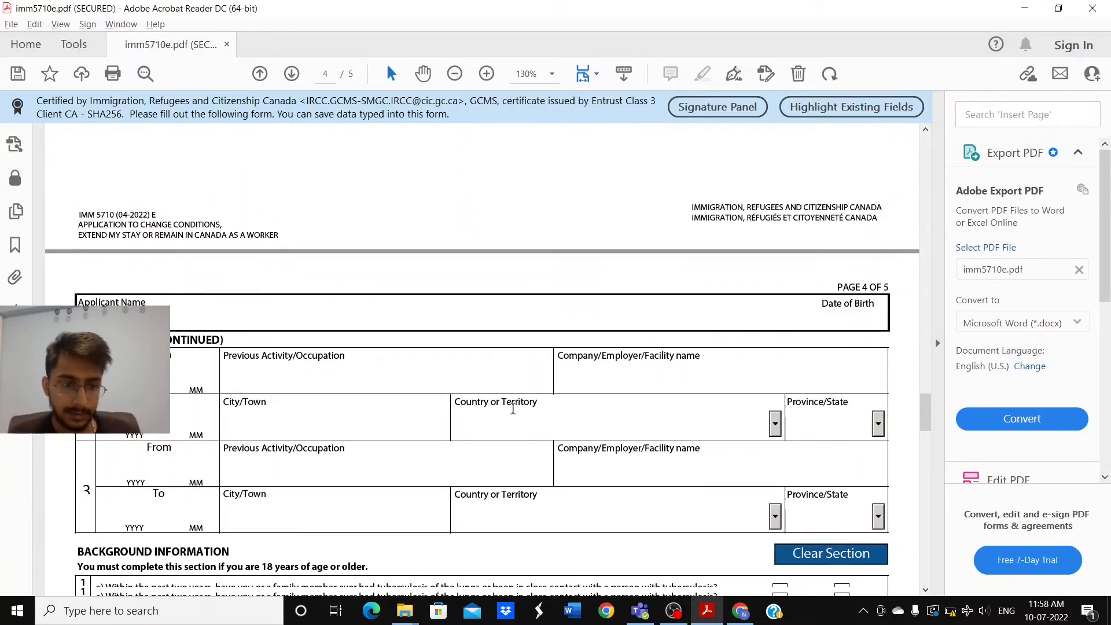
{"action": "scroll", "coordinate": [513, 409], "scroll_direction": "down", "scroll_amount": 2}
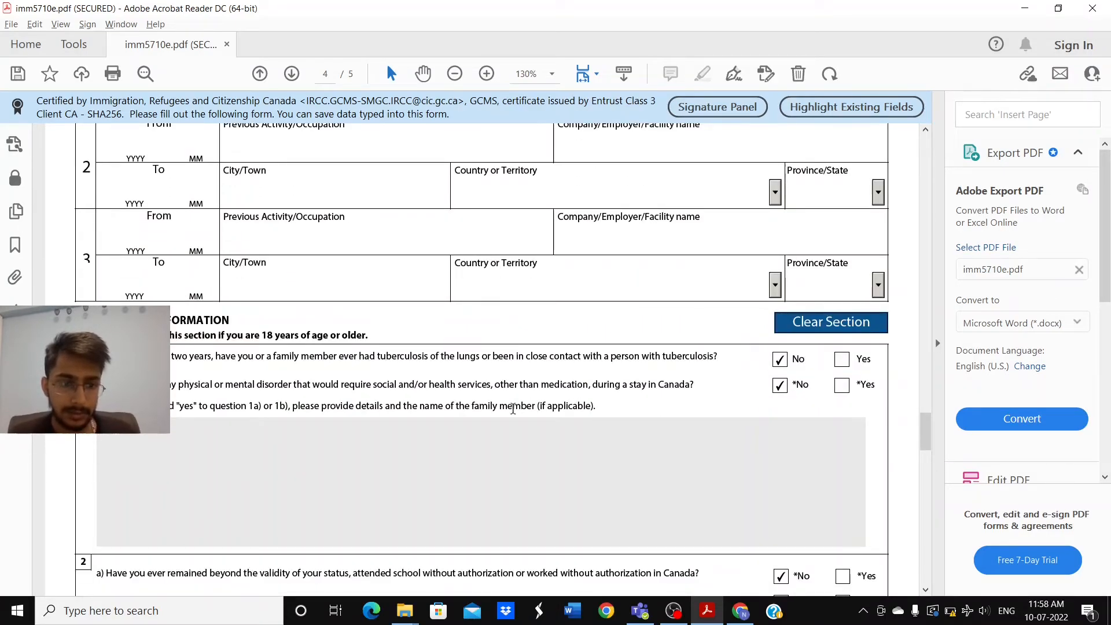
{"action": "scroll", "coordinate": [513, 408], "scroll_direction": "down", "scroll_amount": 2}
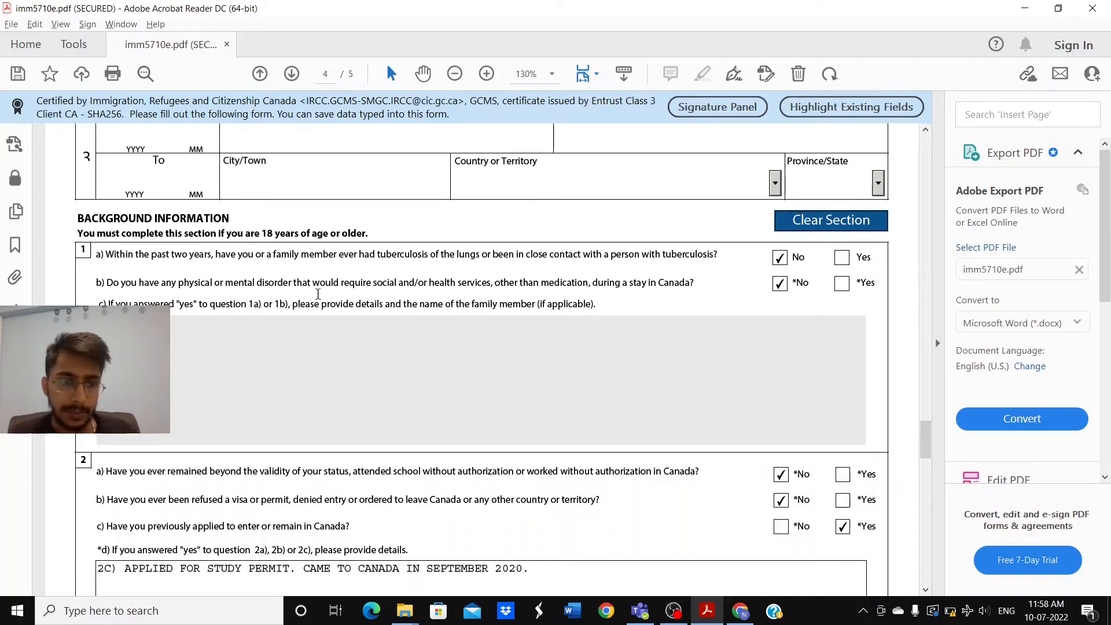
{"action": "scroll", "coordinate": [478, 302], "scroll_direction": "down", "scroll_amount": 1}
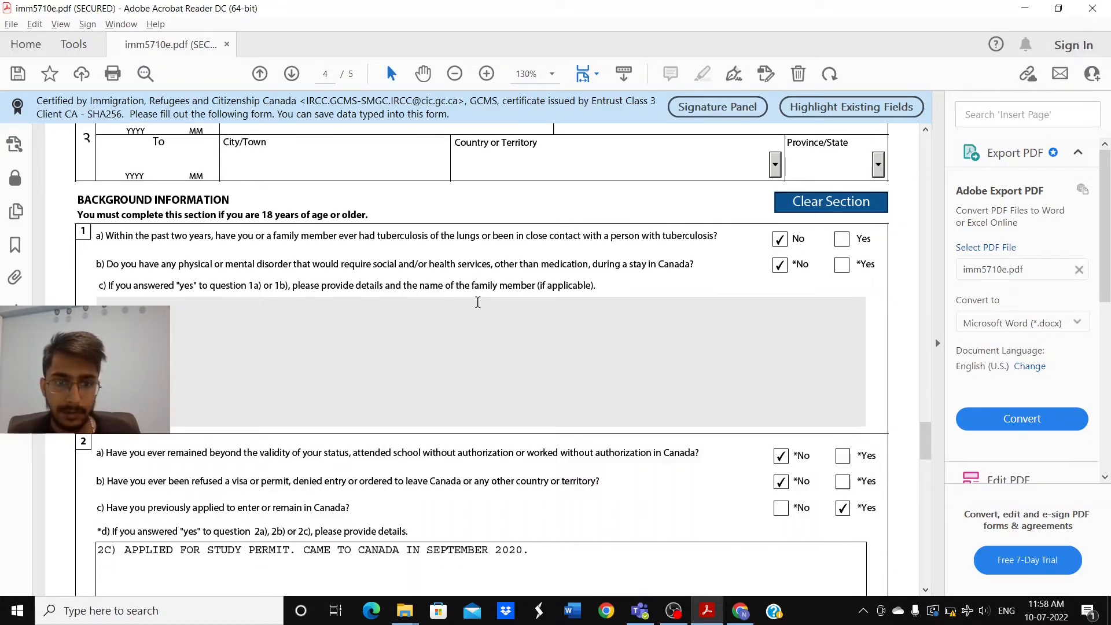
{"action": "scroll", "coordinate": [478, 302], "scroll_direction": "down", "scroll_amount": 1}
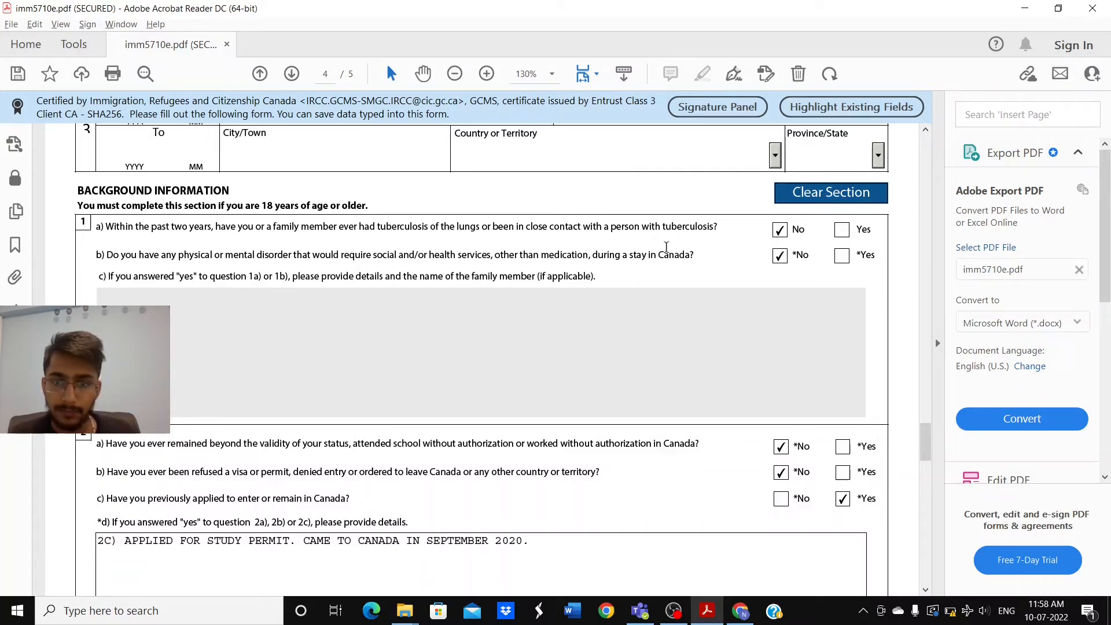
{"action": "scroll", "coordinate": [731, 250], "scroll_direction": "down", "scroll_amount": 1}
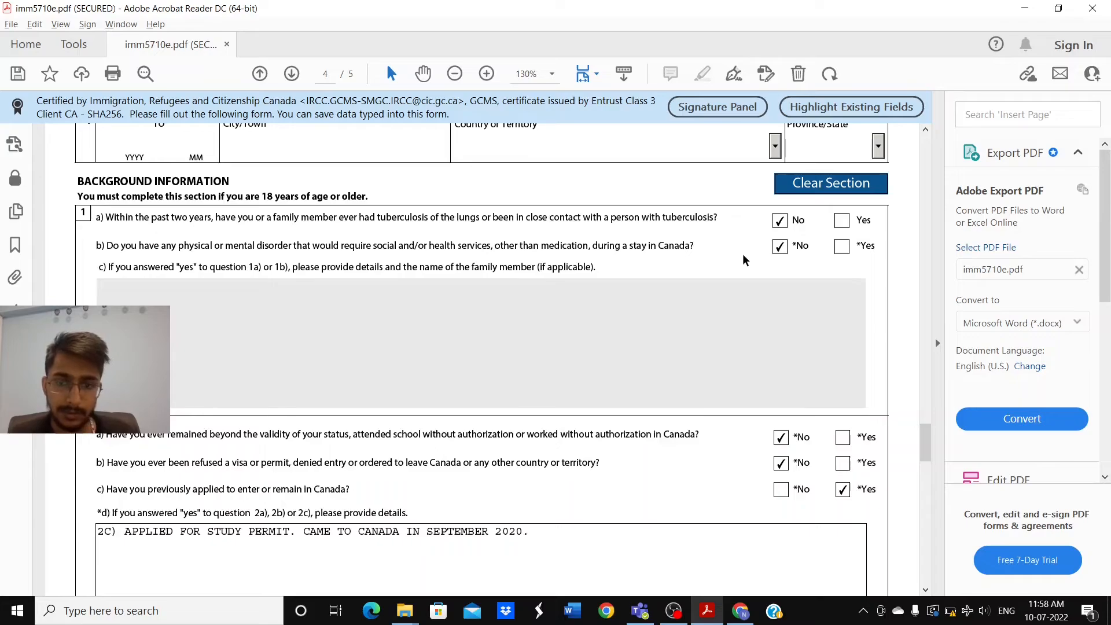
{"action": "scroll", "coordinate": [743, 258], "scroll_direction": "down", "scroll_amount": 5}
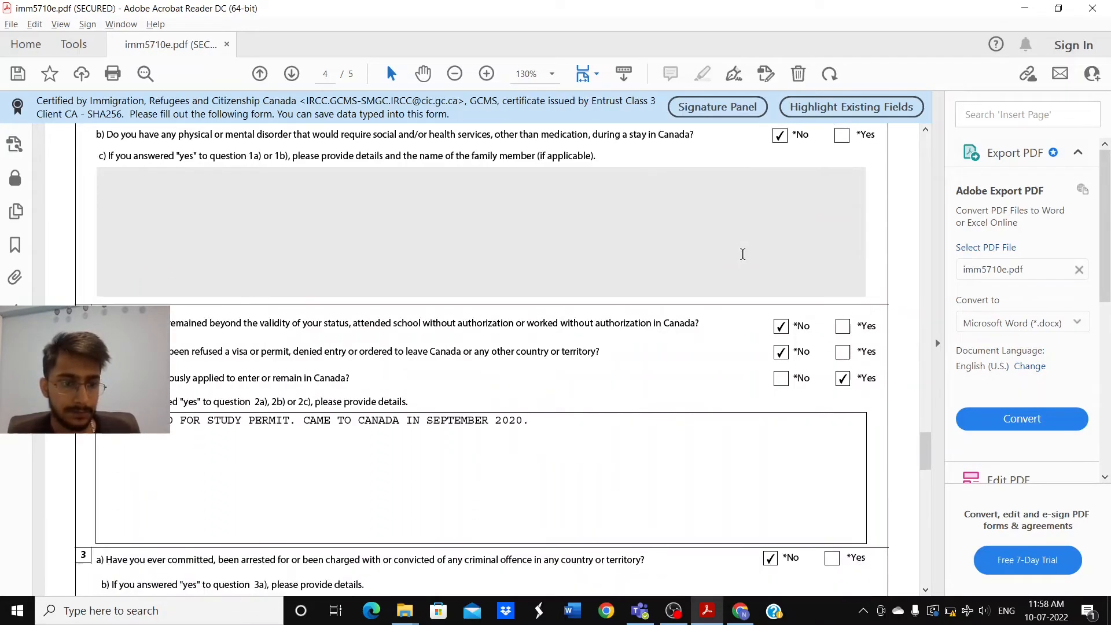
{"action": "scroll", "coordinate": [742, 254], "scroll_direction": "down", "scroll_amount": 2}
{"action": "scroll", "coordinate": [744, 260], "scroll_direction": "down", "scroll_amount": 1}
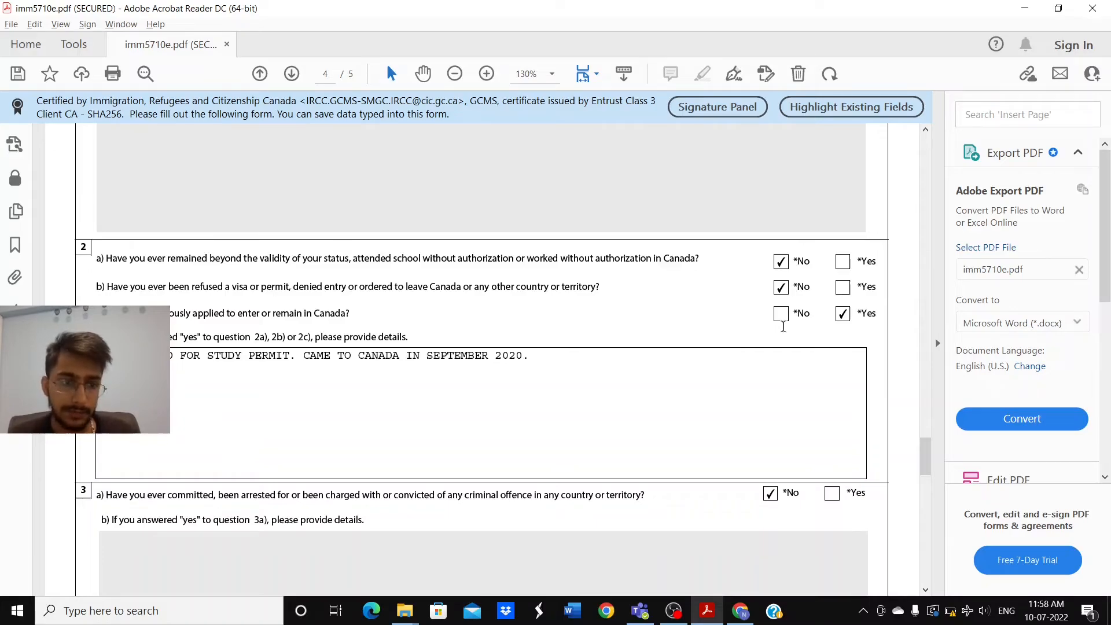
{"action": "scroll", "coordinate": [705, 322], "scroll_direction": "down", "scroll_amount": 1}
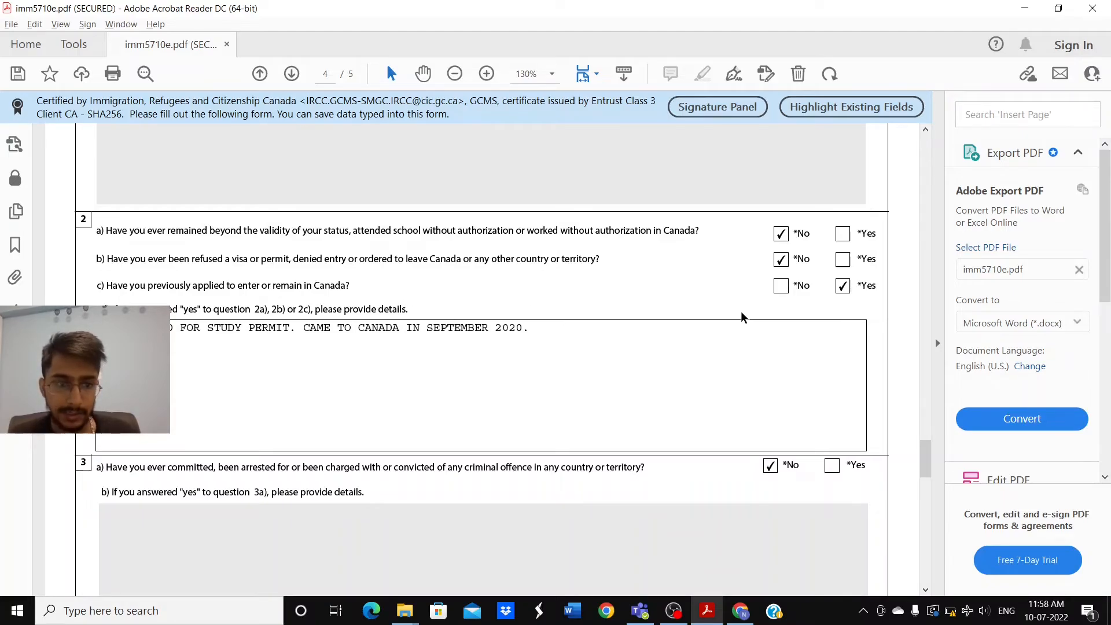
{"action": "scroll", "coordinate": [741, 311], "scroll_direction": "down", "scroll_amount": 1}
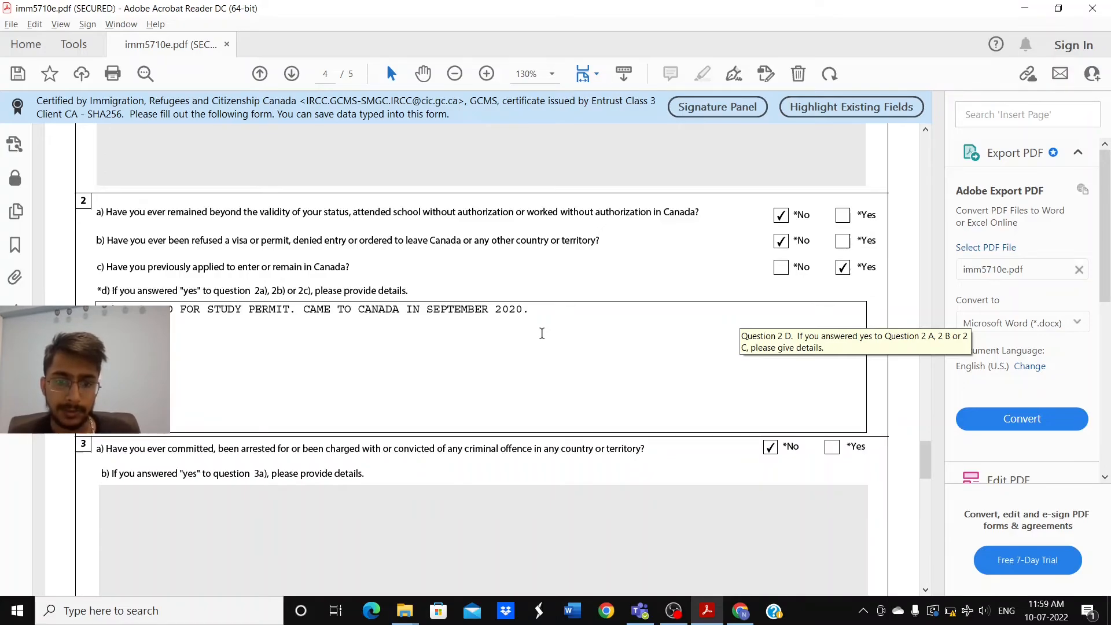
{"action": "scroll", "coordinate": [541, 333], "scroll_direction": "down", "scroll_amount": 3}
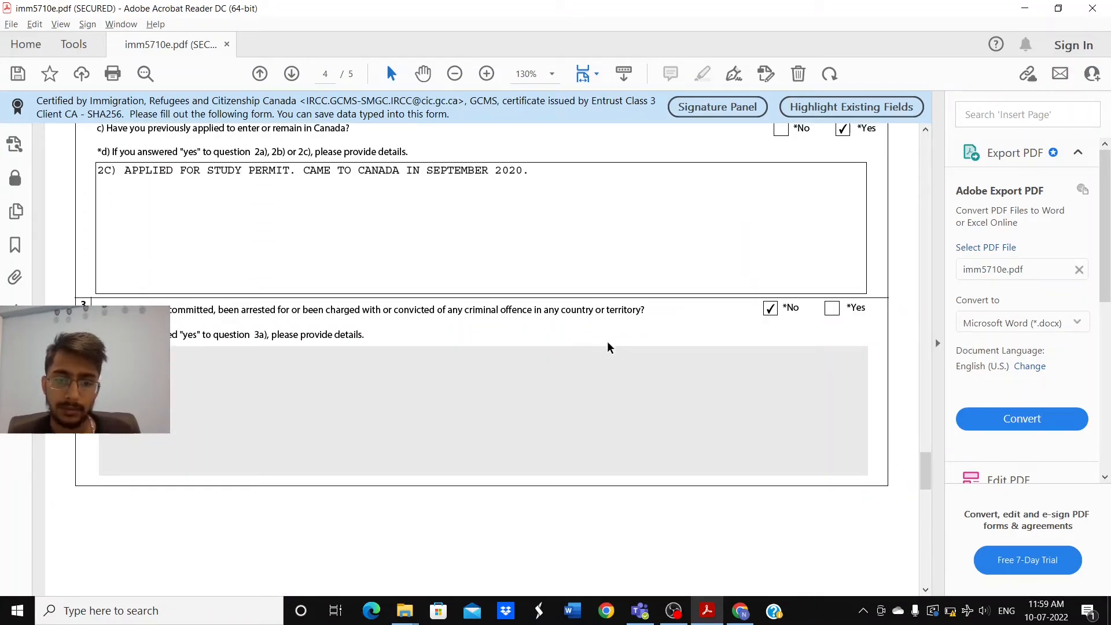
{"action": "scroll", "coordinate": [606, 346], "scroll_direction": "down", "scroll_amount": 1}
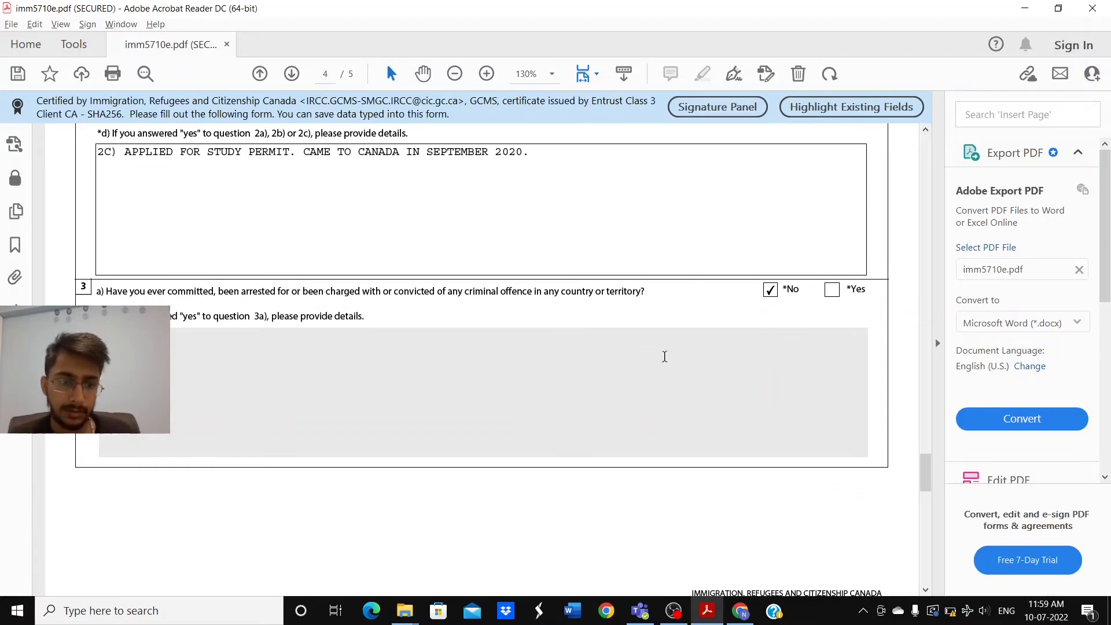
{"action": "scroll", "coordinate": [664, 356], "scroll_direction": "down", "scroll_amount": 2}
{"action": "scroll", "coordinate": [664, 357], "scroll_direction": "down", "scroll_amount": 6}
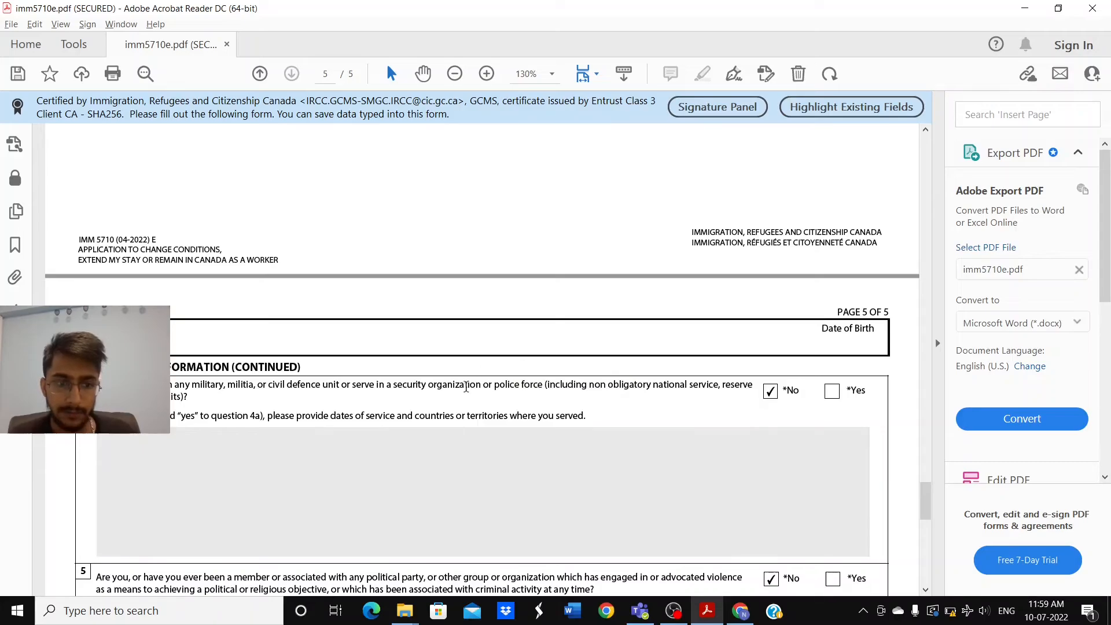
Step: Scroll page 5 down to the Signature section with its signature and date boxes
{"action": "scroll", "coordinate": [789, 446], "scroll_direction": "down", "scroll_amount": 3}
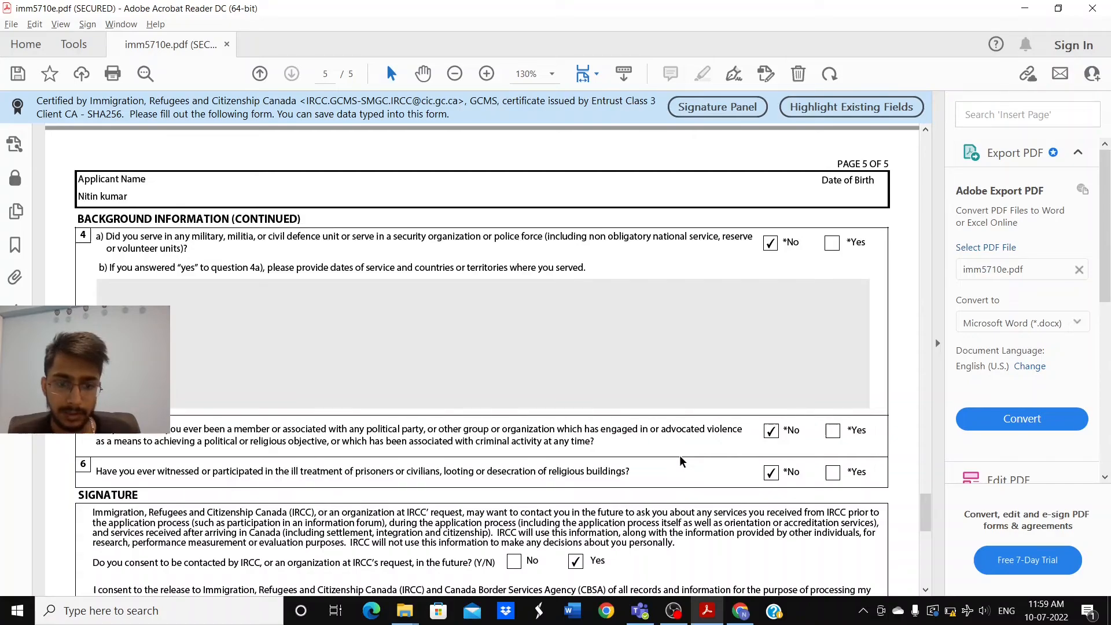
{"action": "scroll", "coordinate": [680, 460], "scroll_direction": "down", "scroll_amount": 1}
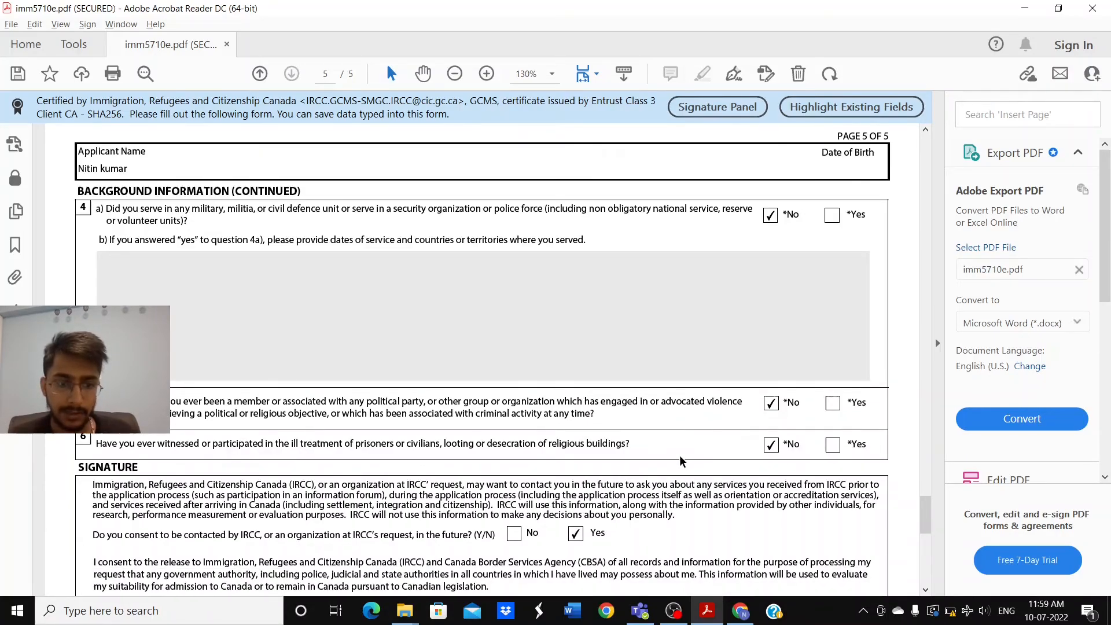
{"action": "scroll", "coordinate": [680, 461], "scroll_direction": "down", "scroll_amount": 3}
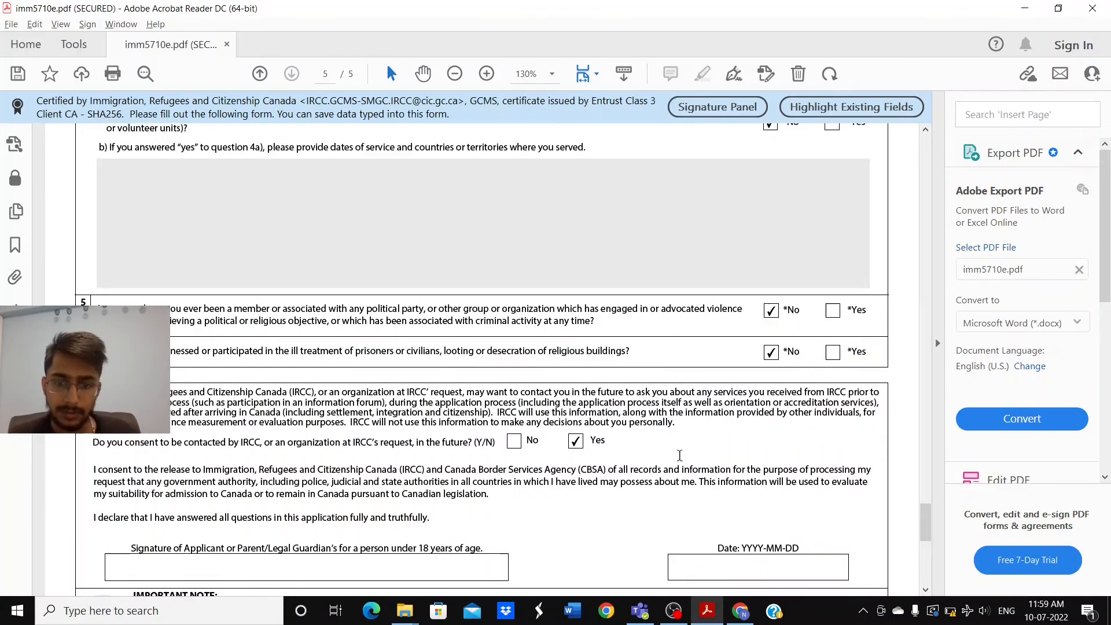
{"action": "scroll", "coordinate": [680, 455], "scroll_direction": "down", "scroll_amount": 1}
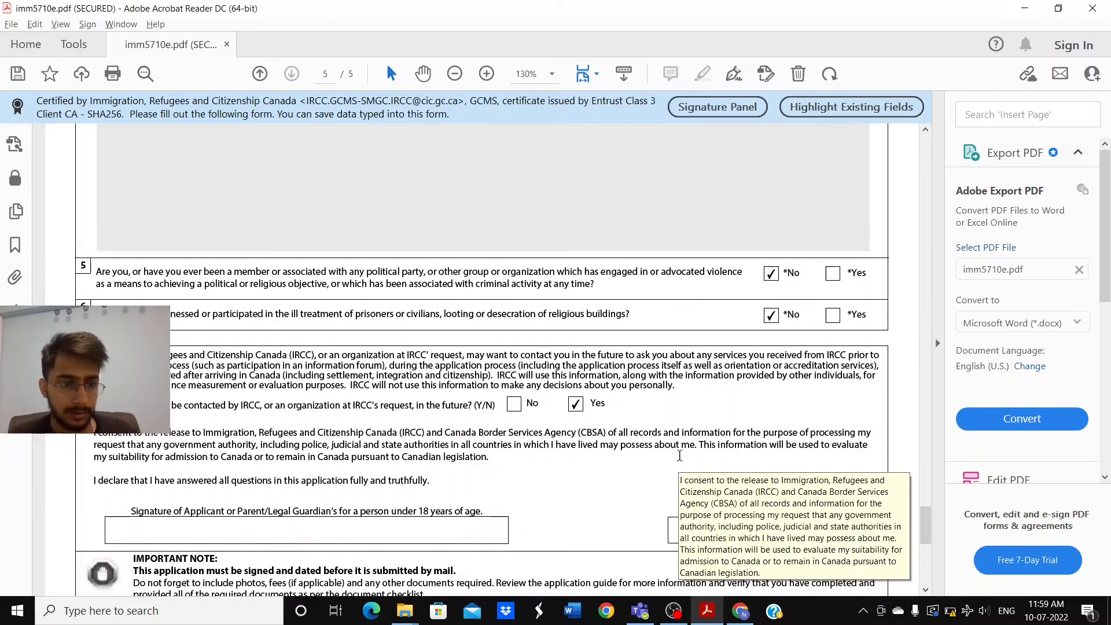
{"action": "scroll", "coordinate": [680, 456], "scroll_direction": "down", "scroll_amount": 1}
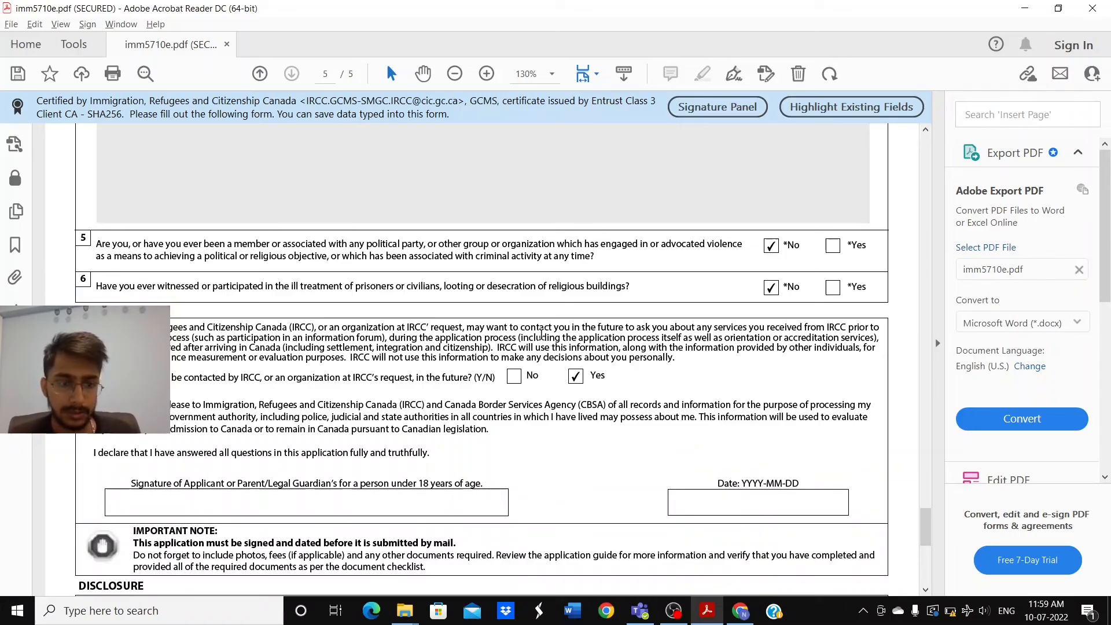
{"action": "scroll", "coordinate": [453, 426], "scroll_direction": "down", "scroll_amount": 2}
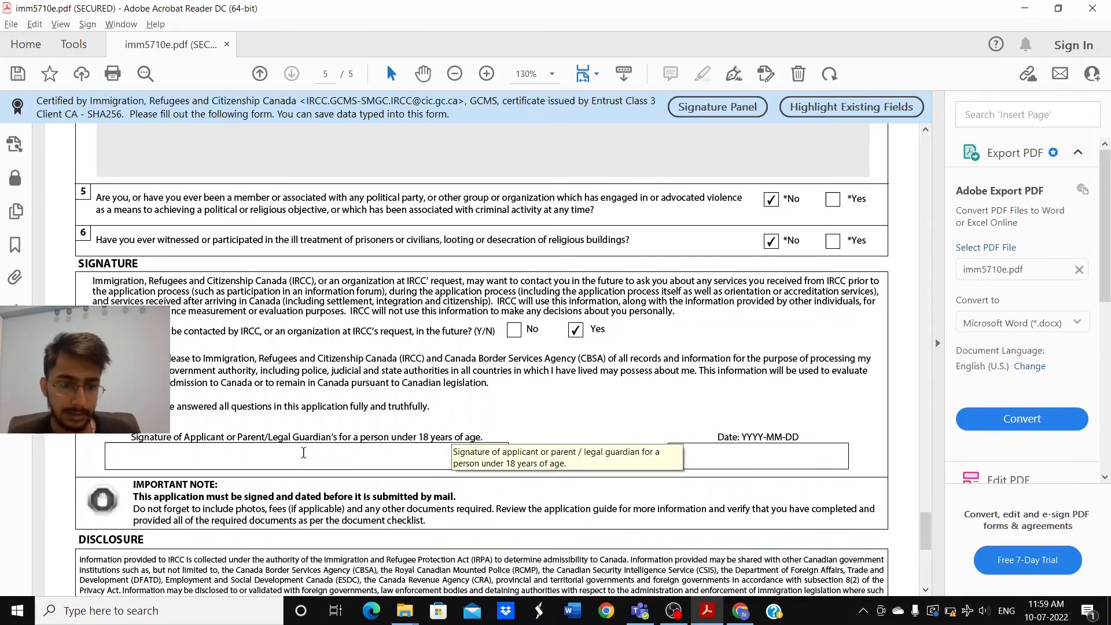
Step: Type the applicant's name in the signature box and date it 2022-07-10
{"action": "left_click", "coordinate": [304, 453]}
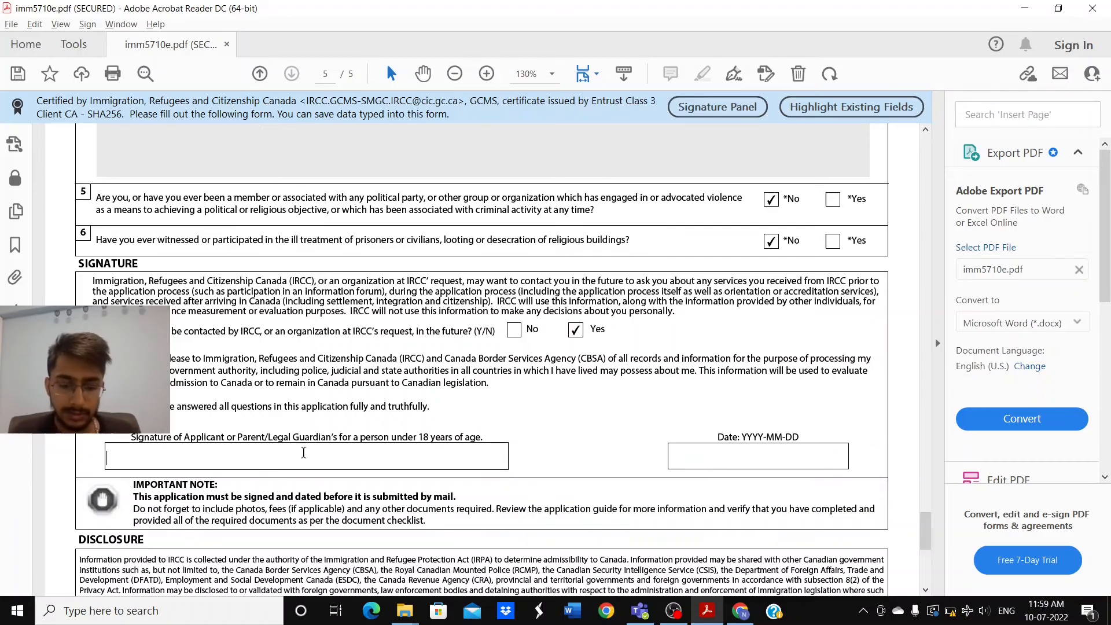
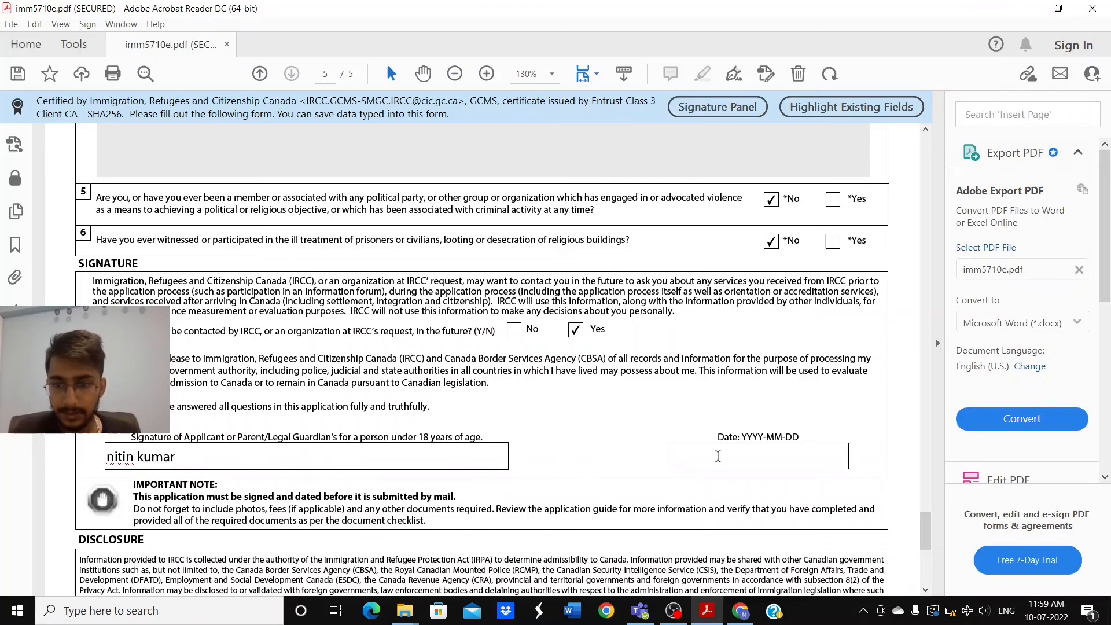
{"action": "left_click", "coordinate": [731, 455]}
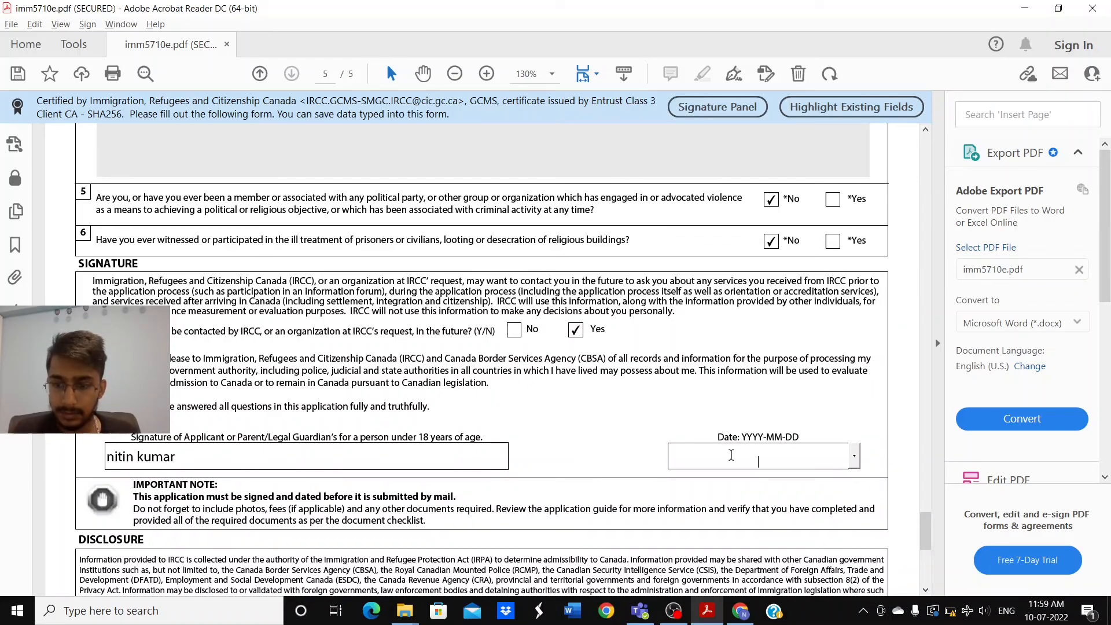
{"action": "type", "text": "20"}
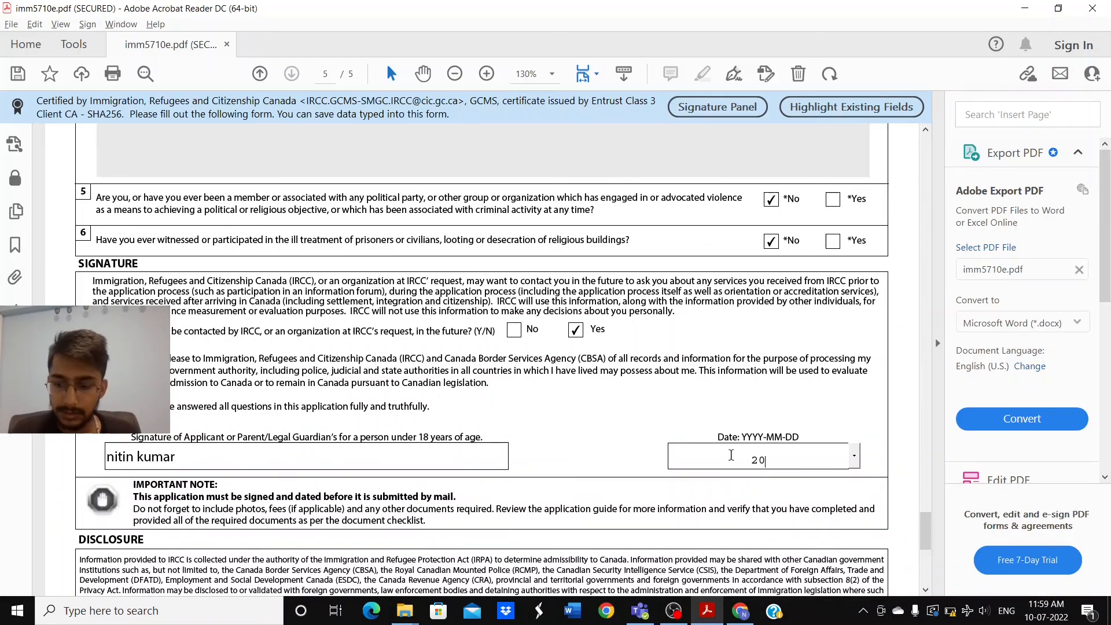
{"action": "type", "text": "22-"}
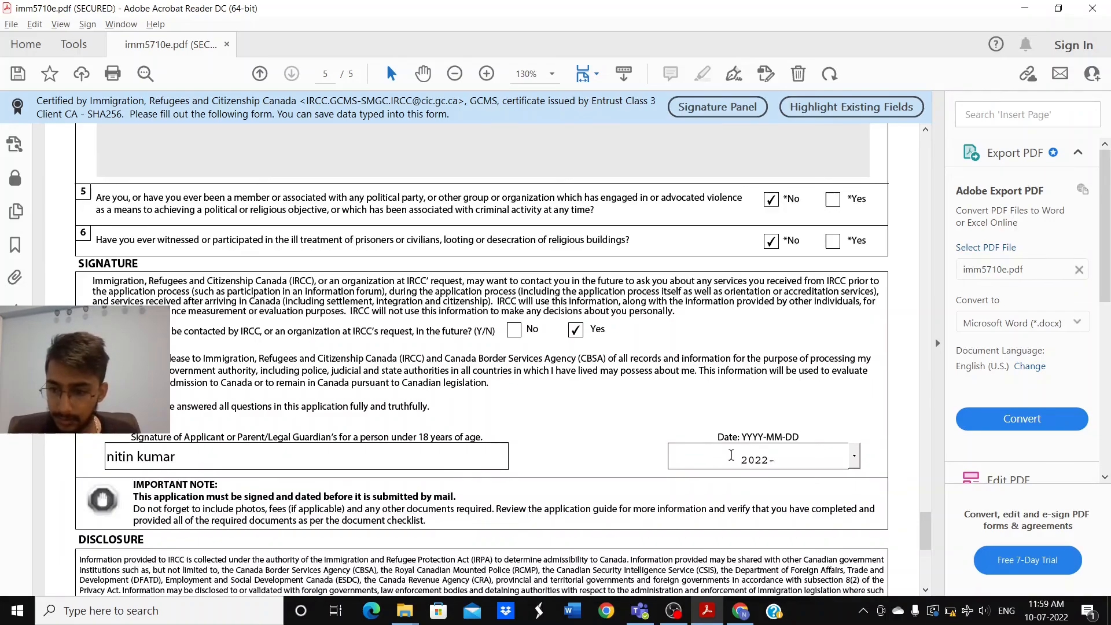
{"action": "type", "text": "07-"}
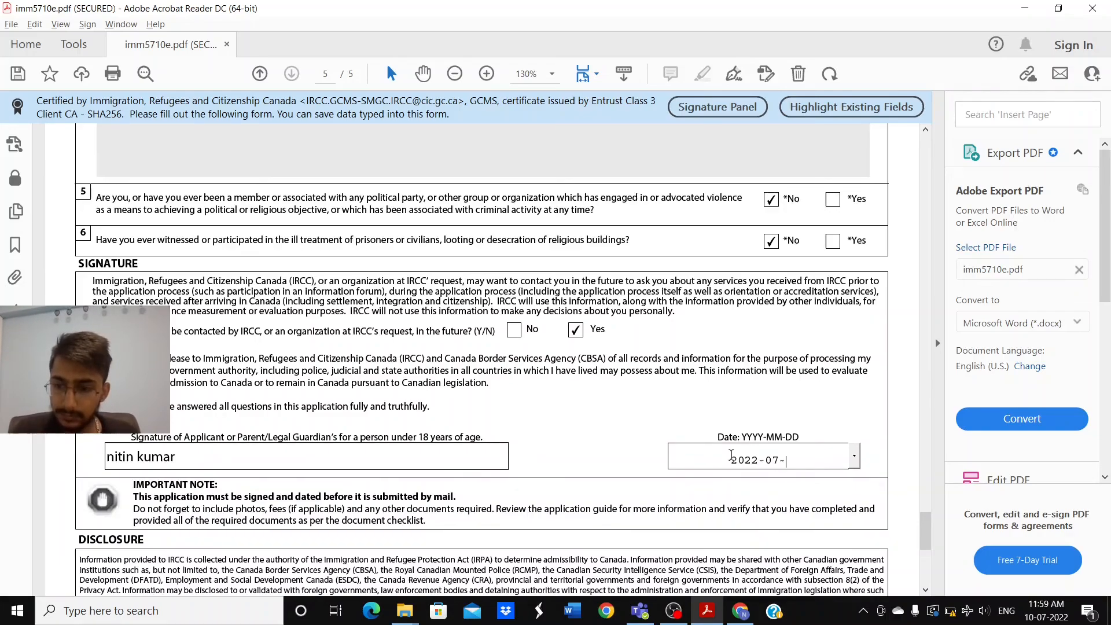
{"action": "type", "text": "10"}
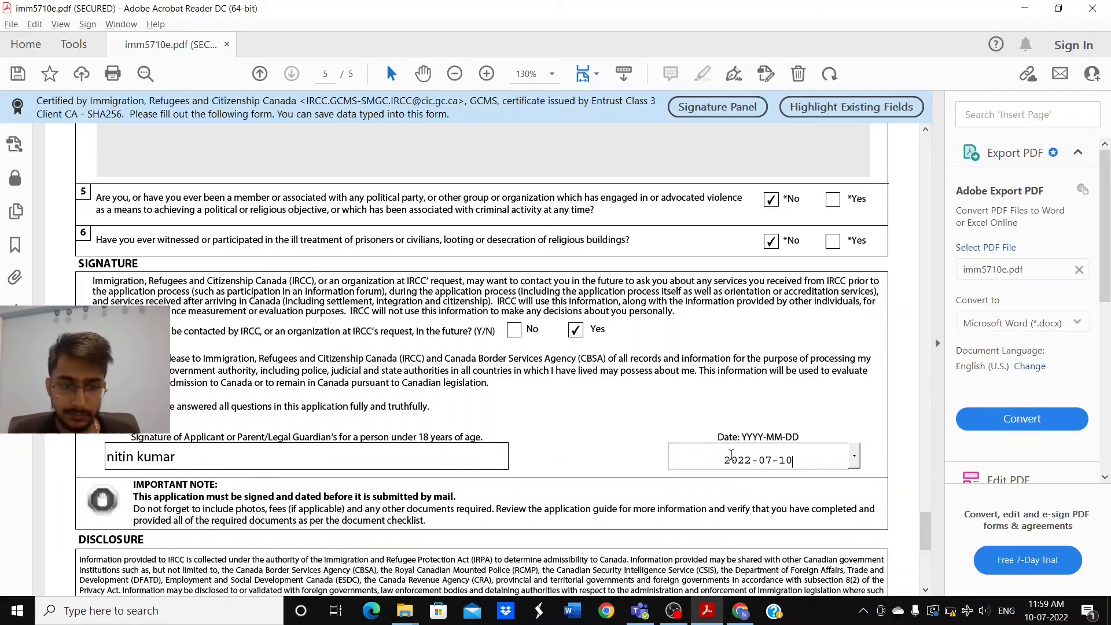
{"action": "scroll", "coordinate": [731, 455], "scroll_direction": "down", "scroll_amount": 5}
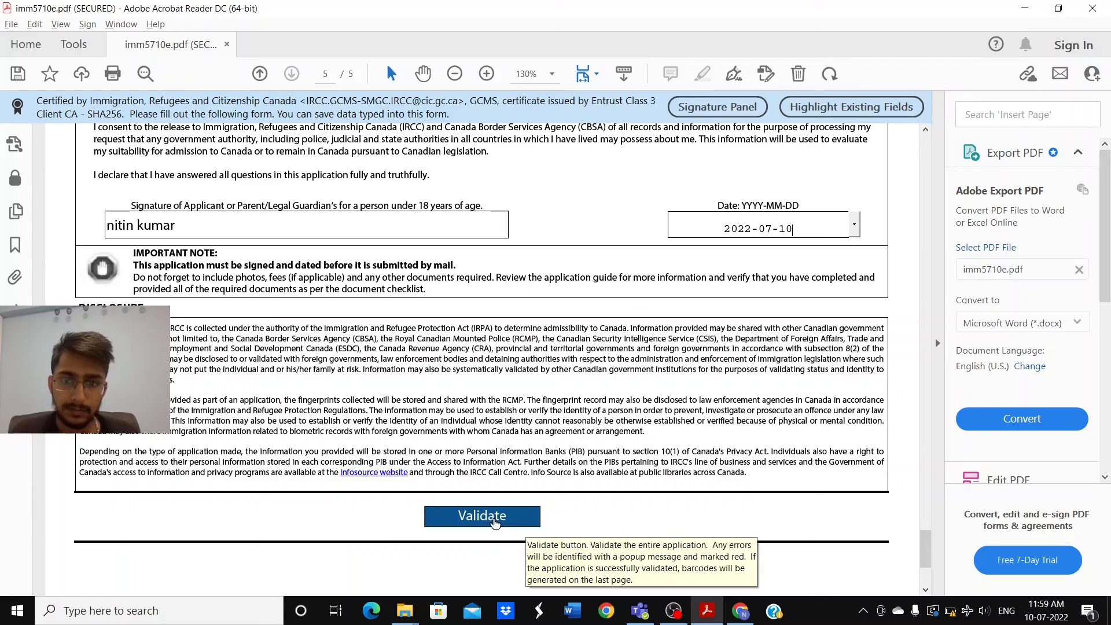
Step: Scroll back up past page 5 to the top of page 4's employment records
{"action": "scroll", "coordinate": [494, 521], "scroll_direction": "up", "scroll_amount": 15}
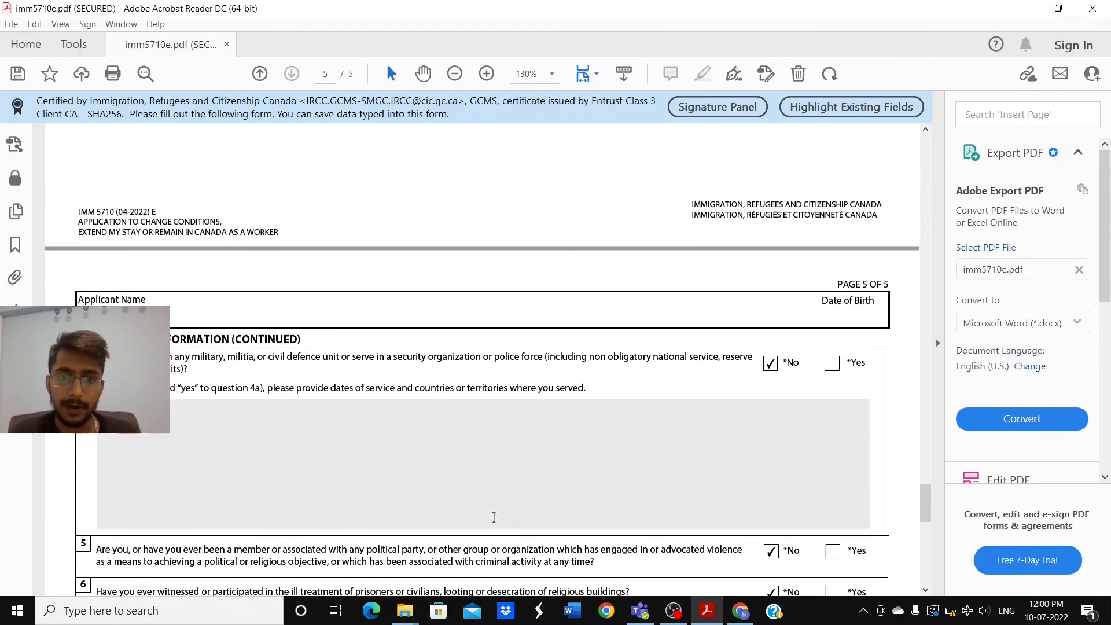
{"action": "scroll", "coordinate": [495, 517], "scroll_direction": "up", "scroll_amount": 2}
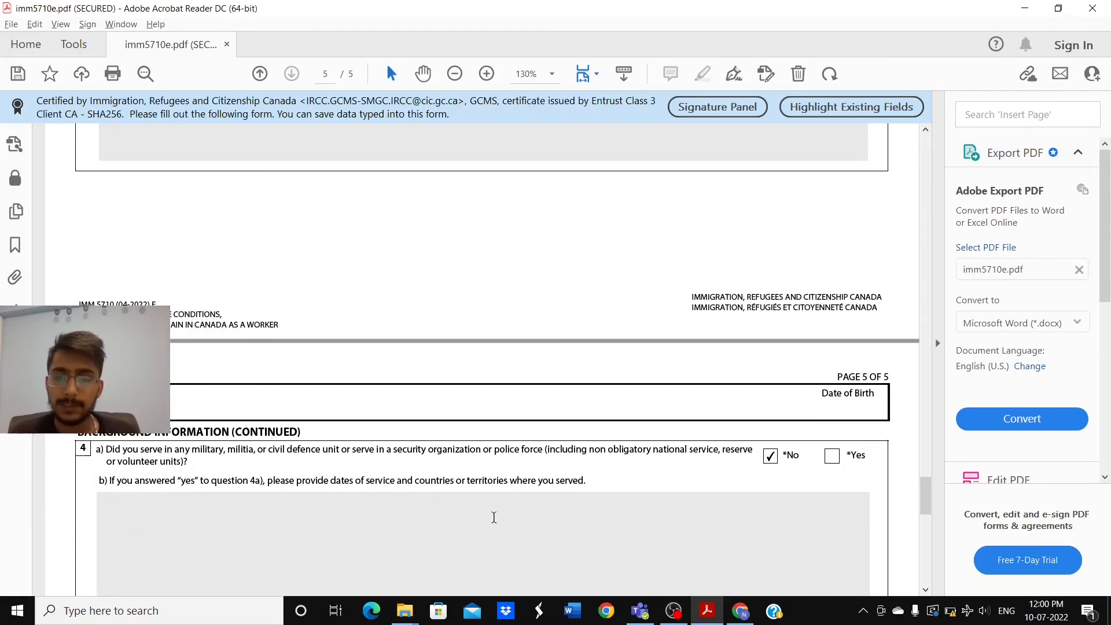
{"action": "scroll", "coordinate": [494, 517], "scroll_direction": "up", "scroll_amount": 10}
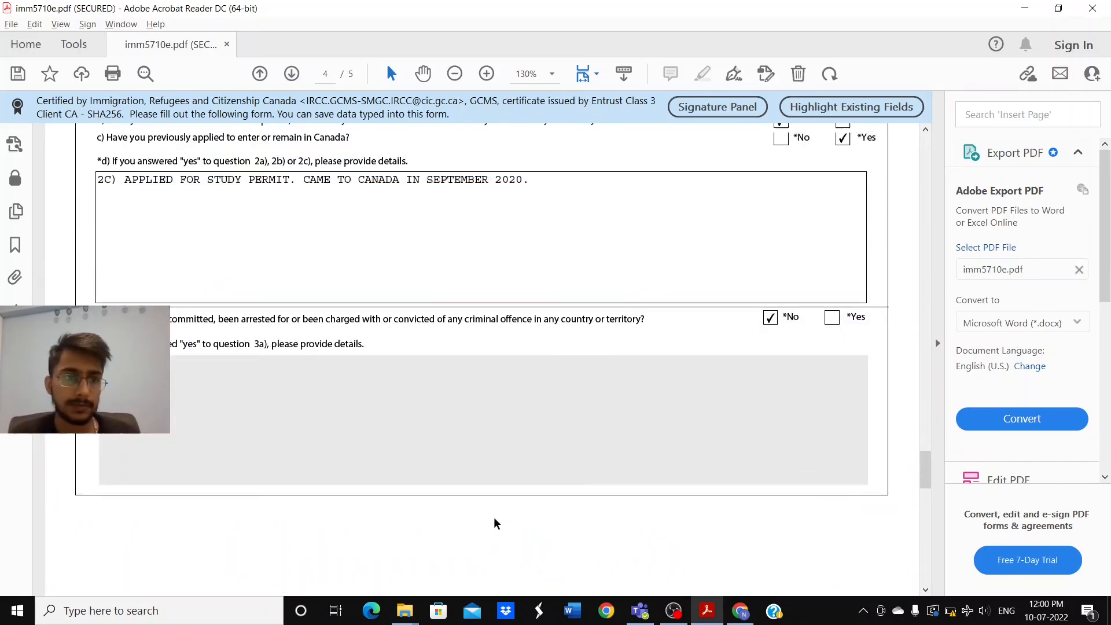
{"action": "scroll", "coordinate": [494, 521], "scroll_direction": "up", "scroll_amount": 3}
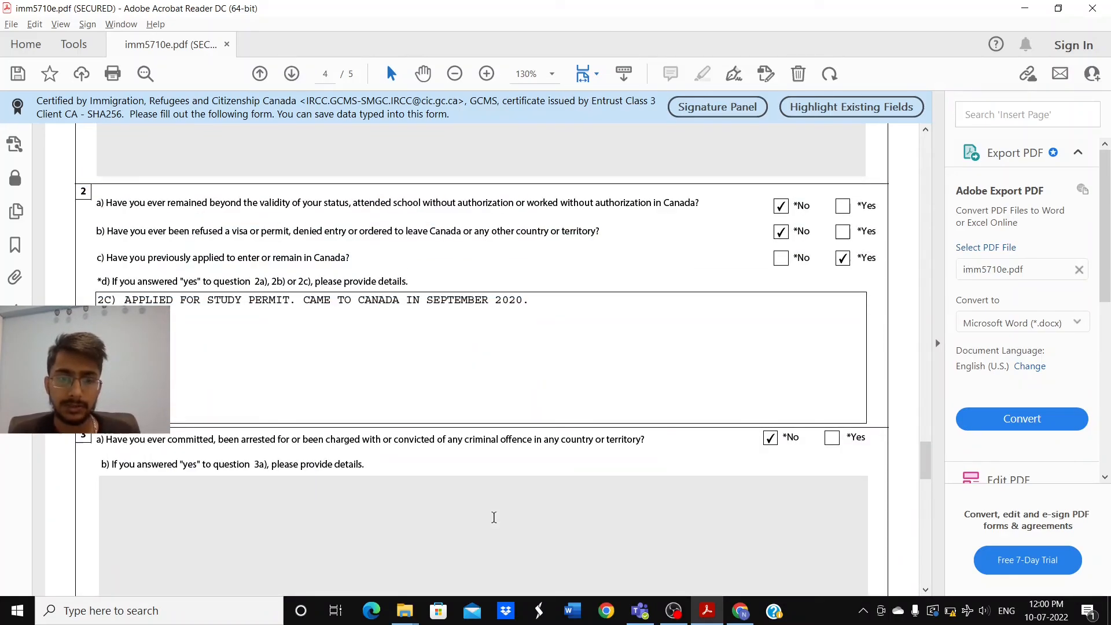
{"action": "scroll", "coordinate": [495, 517], "scroll_direction": "down", "scroll_amount": 1}
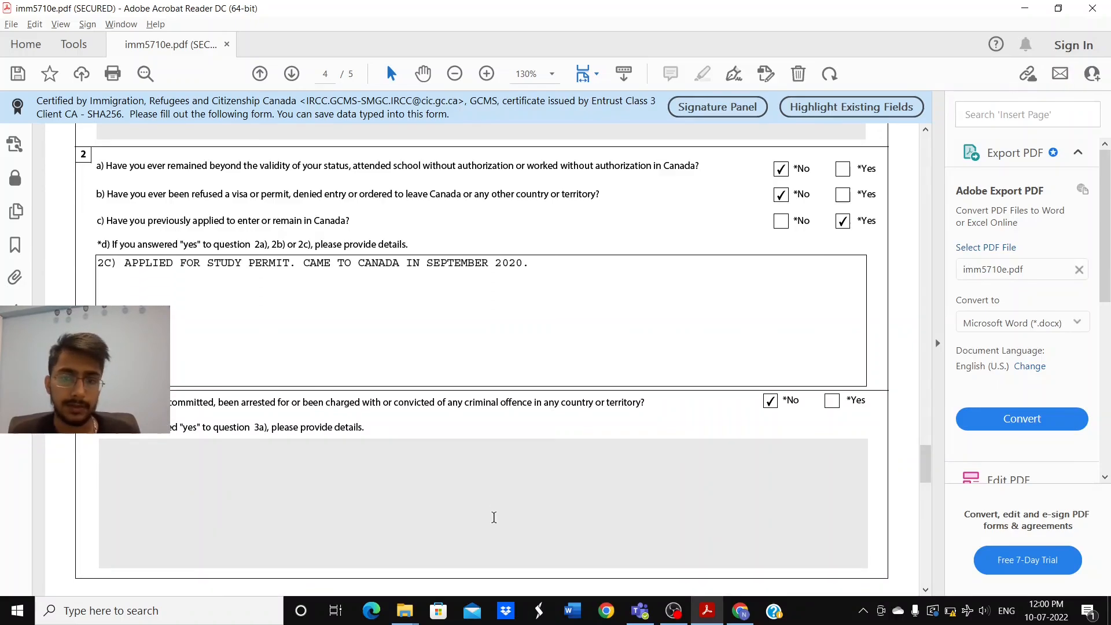
{"action": "scroll", "coordinate": [495, 517], "scroll_direction": "up", "scroll_amount": 2}
{"action": "scroll", "coordinate": [494, 517], "scroll_direction": "up", "scroll_amount": 8}
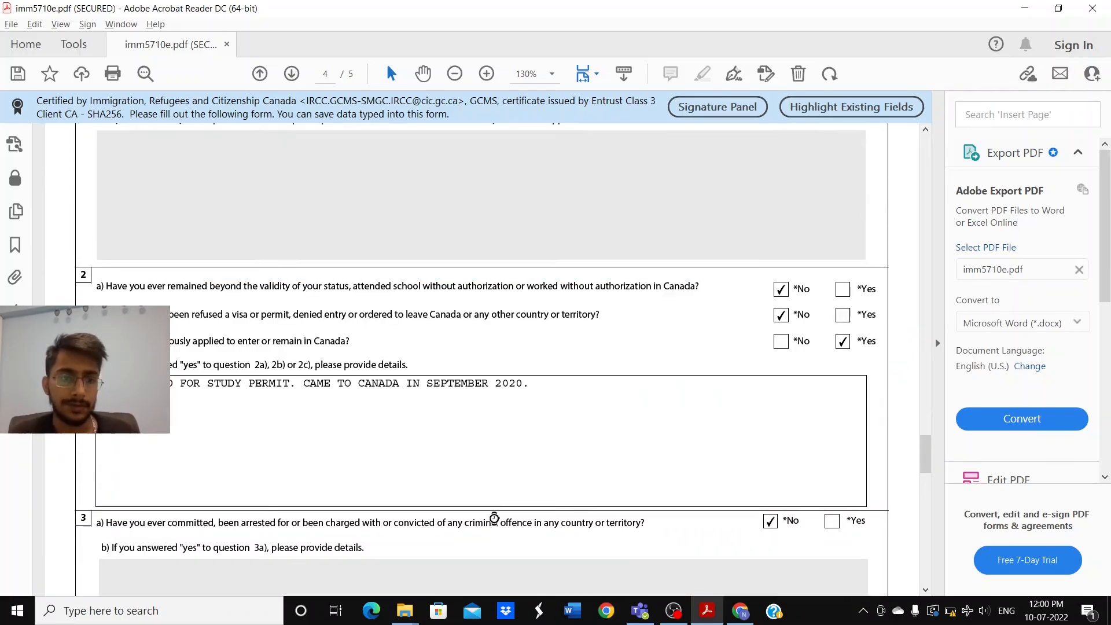
{"action": "scroll", "coordinate": [494, 517], "scroll_direction": "up", "scroll_amount": 1}
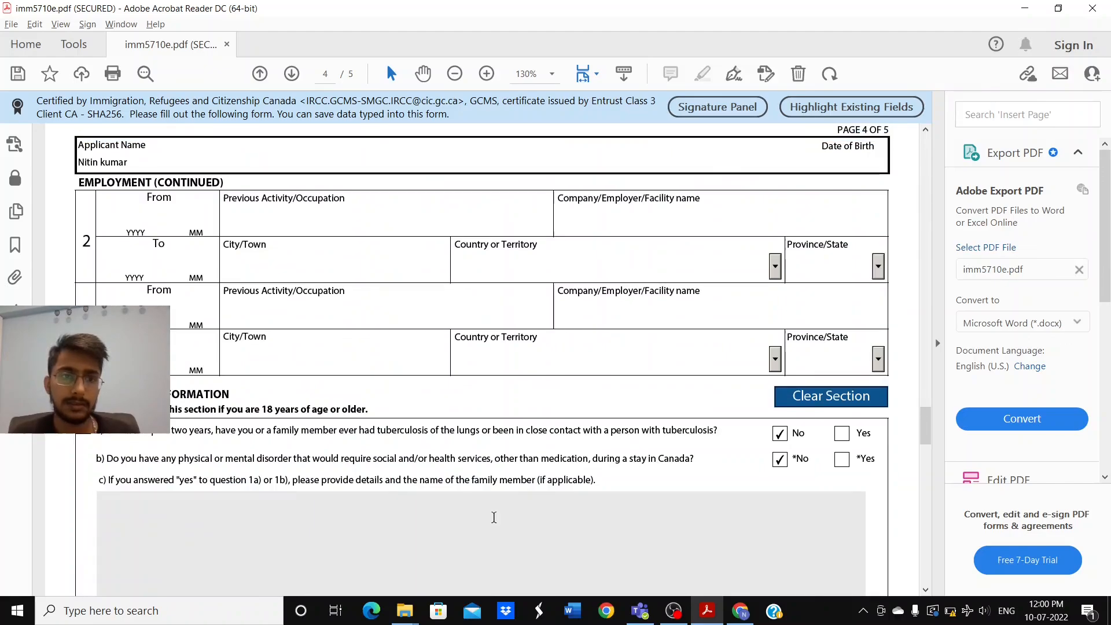
{"action": "scroll", "coordinate": [493, 517], "scroll_direction": "up", "scroll_amount": 5}
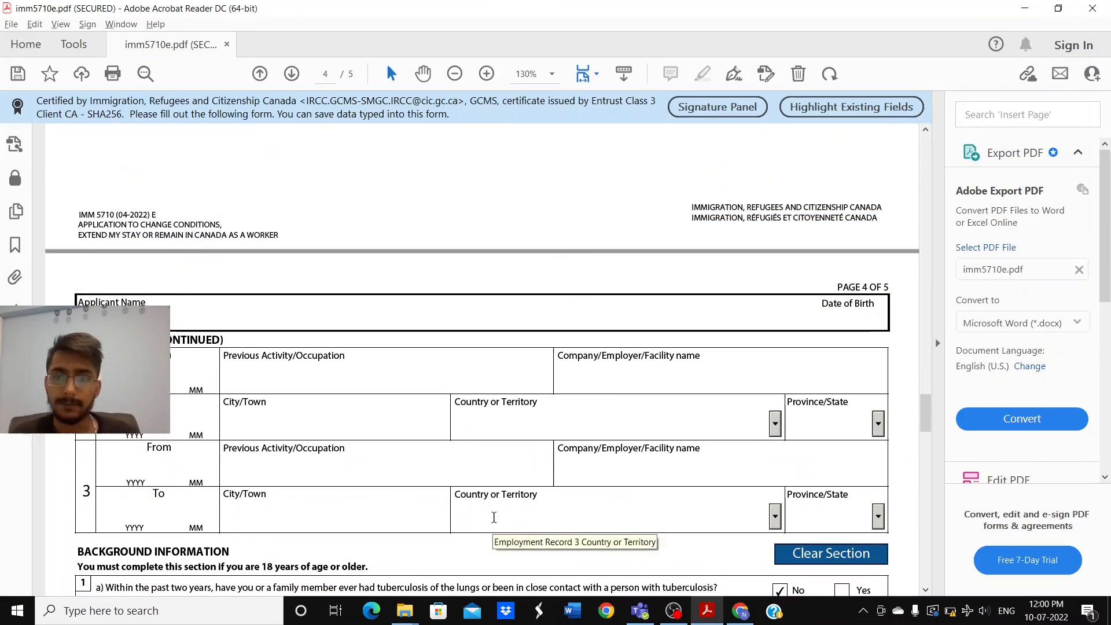